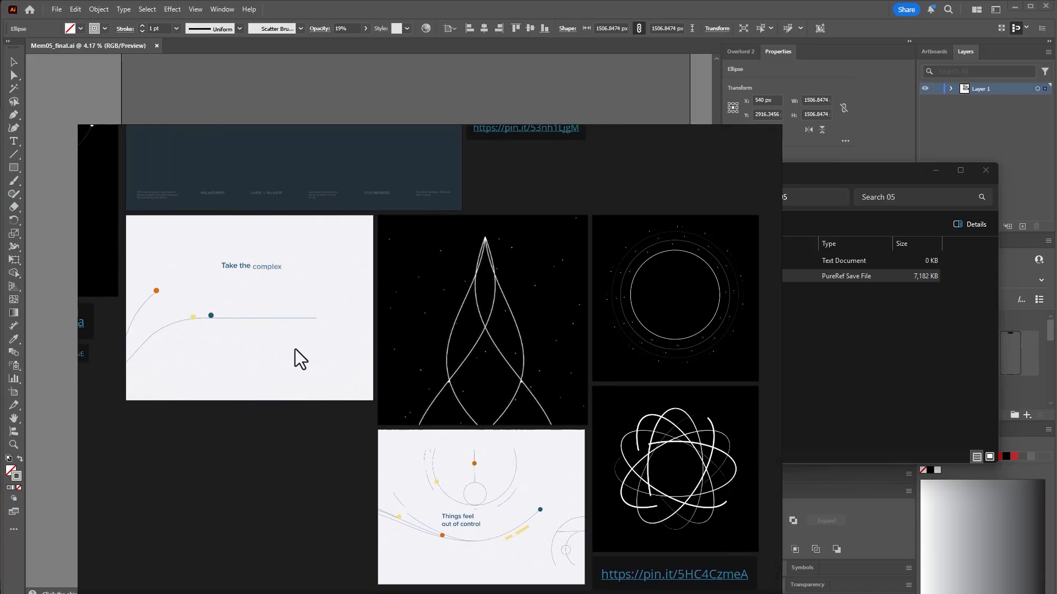
# Step: Look over the reference board's animation examples with curved lines, moving dots, circles and orbiting rings
pyautogui.moveTo(473, 366); pyautogui.dragTo(383, 370)
pyautogui.moveTo(475, 417); pyautogui.dragTo(444, 353)
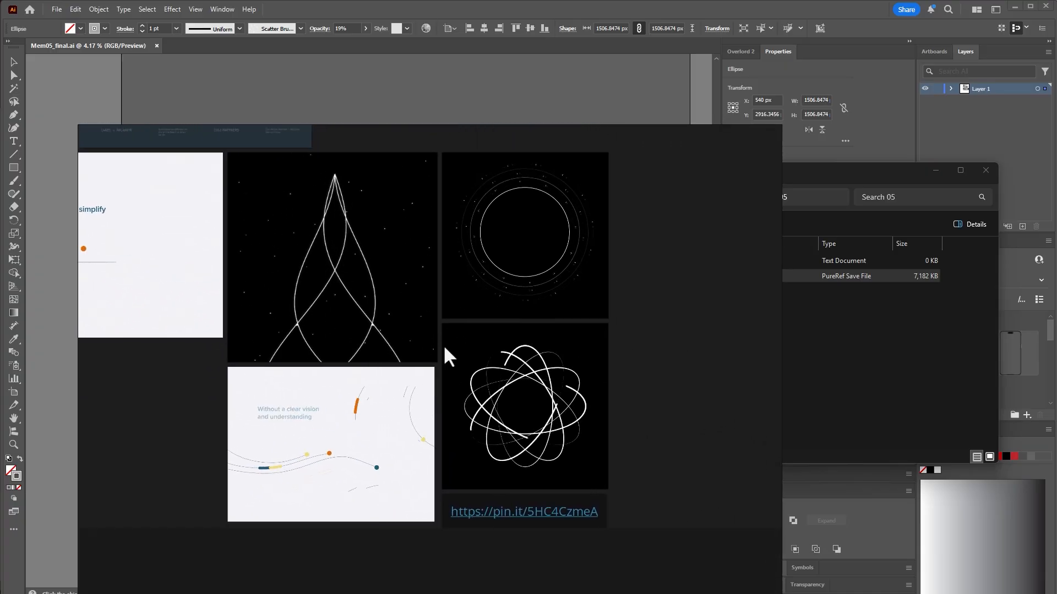
pyautogui.scroll(-2, 539, 234)
pyautogui.moveTo(542, 235); pyautogui.dragTo(560, 317)
pyautogui.moveTo(538, 352); pyautogui.dragTo(568, 282)
pyautogui.moveTo(567, 343); pyautogui.dragTo(515, 335)
pyautogui.scroll(-2, 527, 324)
pyautogui.scroll(1, 527, 322)
pyautogui.scroll(-1, 529, 323)
pyautogui.moveTo(577, 293); pyautogui.dragTo(632, 313)
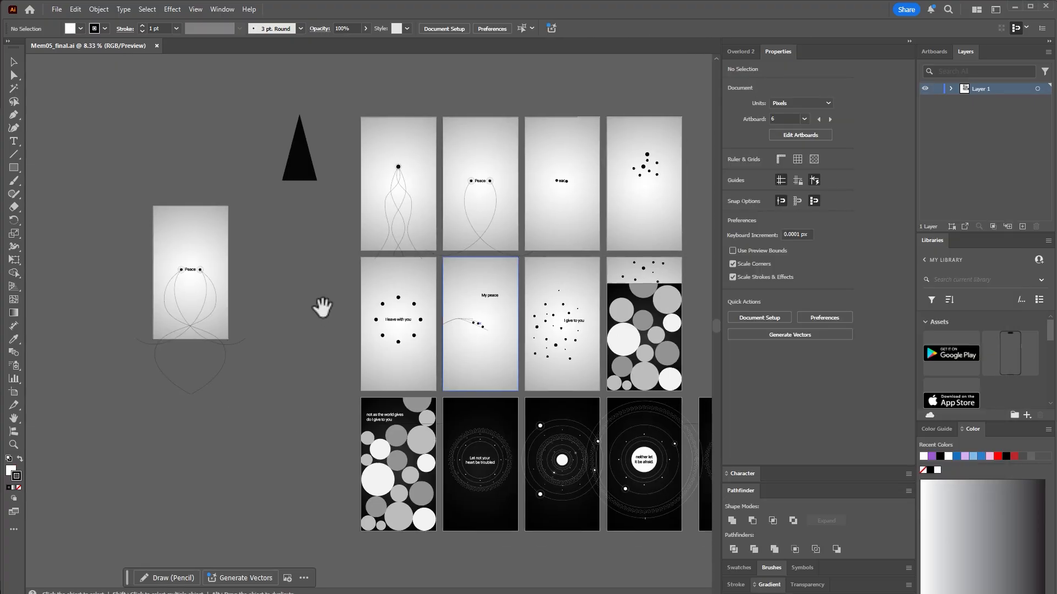
# Step: Survey the storyboard artboards in Mem05_final.ai, including the opening frames of the top row
pyautogui.hscroll(2, 352, 331)
pyautogui.moveTo(387, 349); pyautogui.dragTo(287, 328)
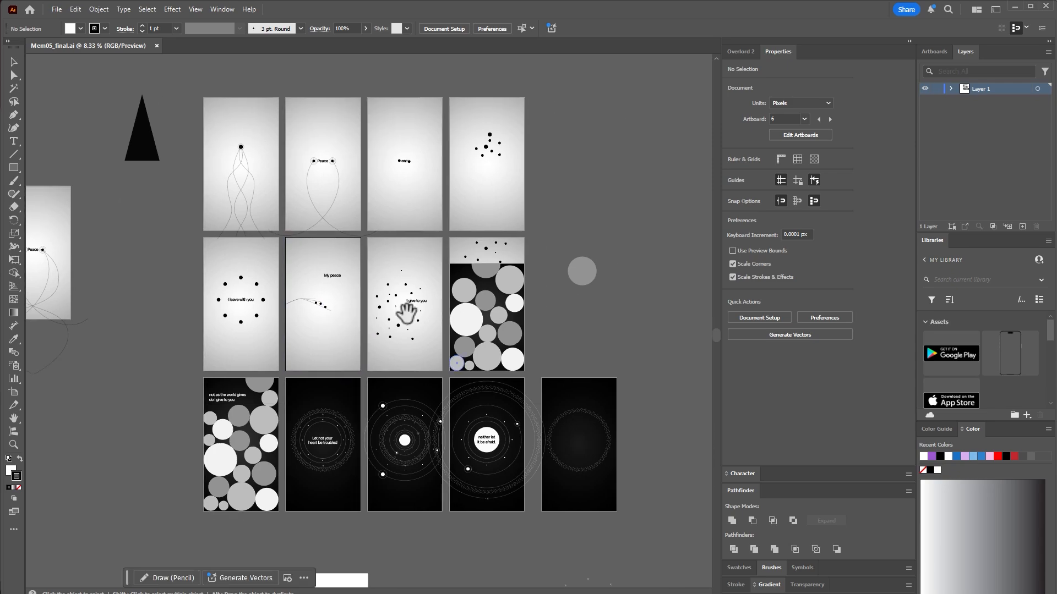
pyautogui.moveTo(448, 315); pyautogui.dragTo(484, 358)
pyautogui.scroll(4, 285, 185)
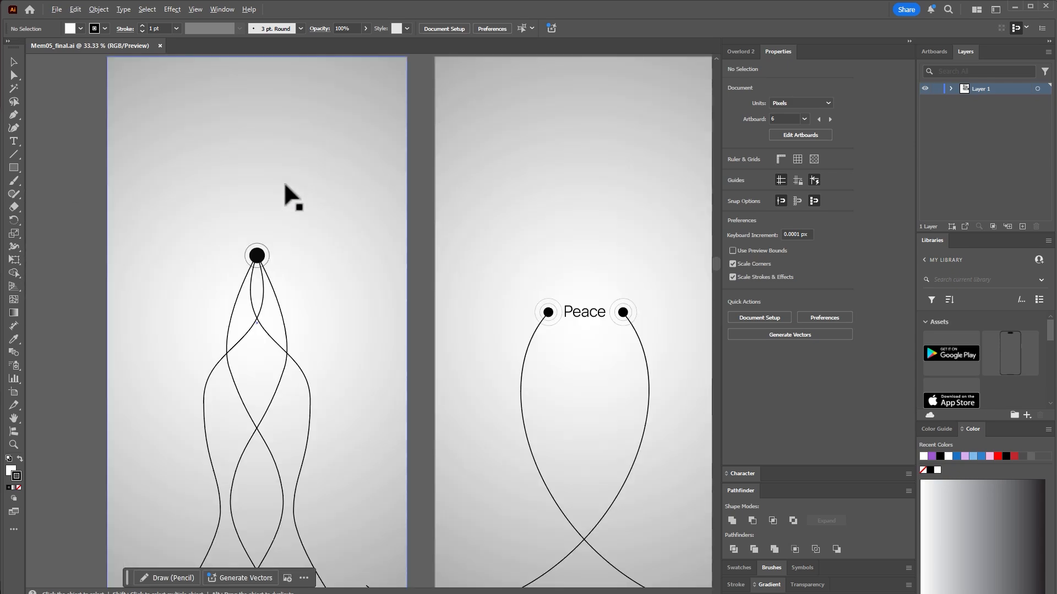
pyautogui.scroll(-4, 284, 185)
pyautogui.scroll(3, 285, 185)
pyautogui.scroll(-1, 284, 185)
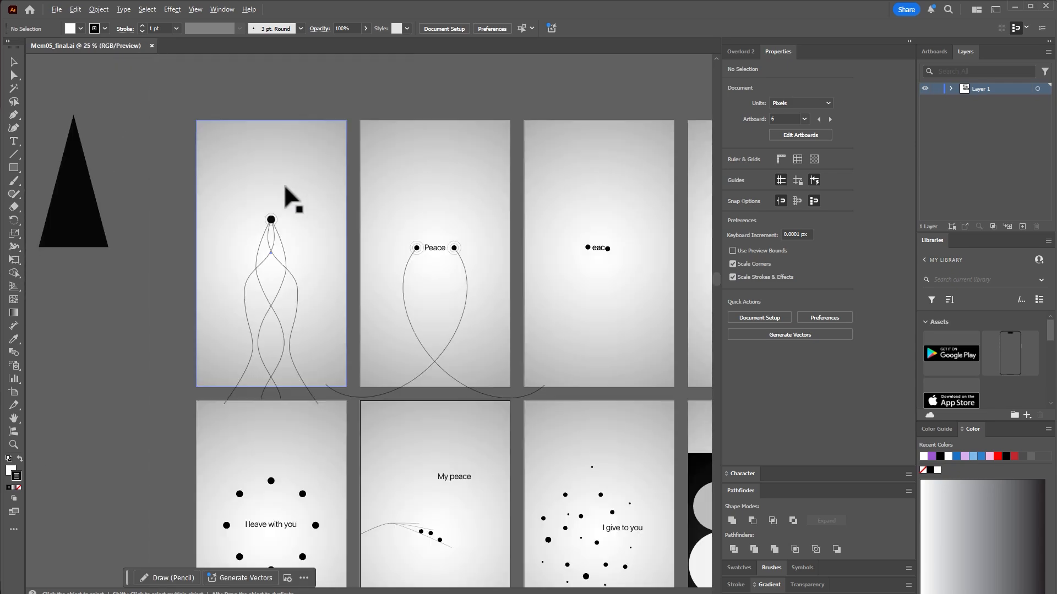
pyautogui.moveTo(524, 243); pyautogui.dragTo(384, 212)
pyautogui.moveTo(484, 229); pyautogui.dragTo(422, 219)
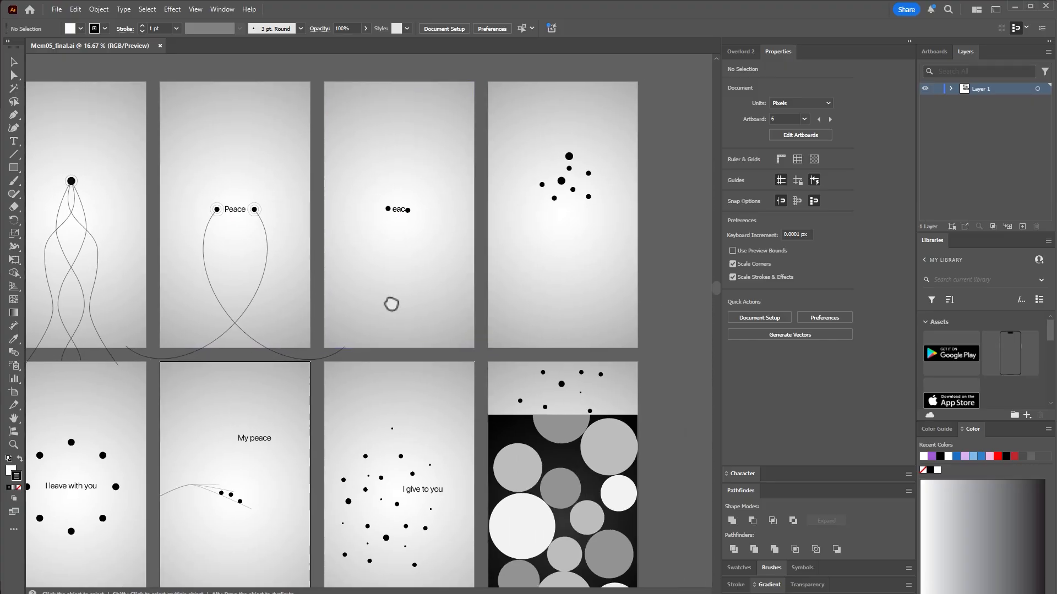
pyautogui.moveTo(392, 302); pyautogui.dragTo(417, 283)
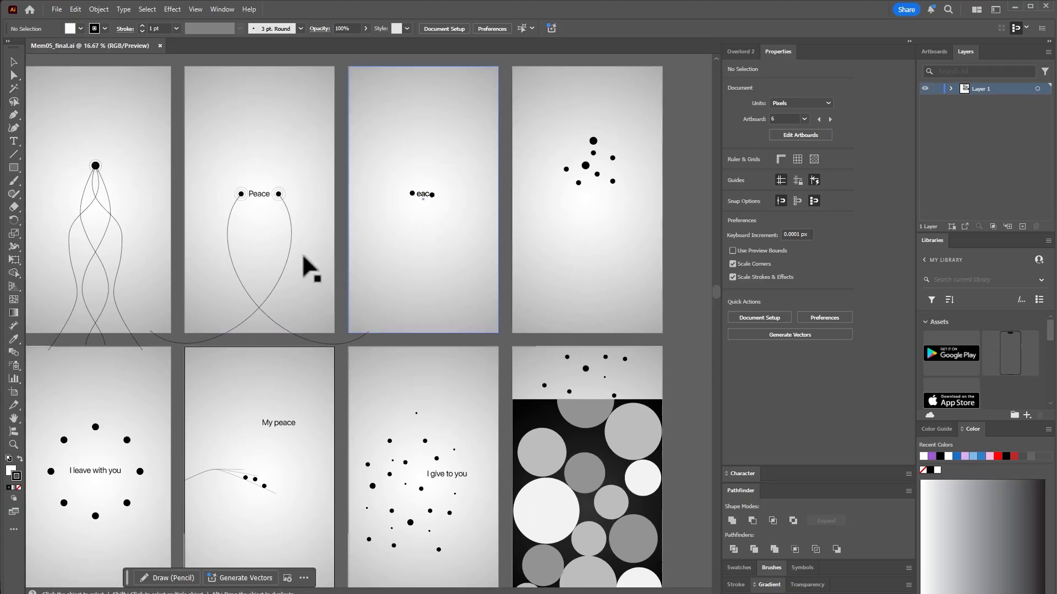
pyautogui.scroll(-2, 302, 267)
pyautogui.moveTo(194, 232); pyautogui.dragTo(290, 207)
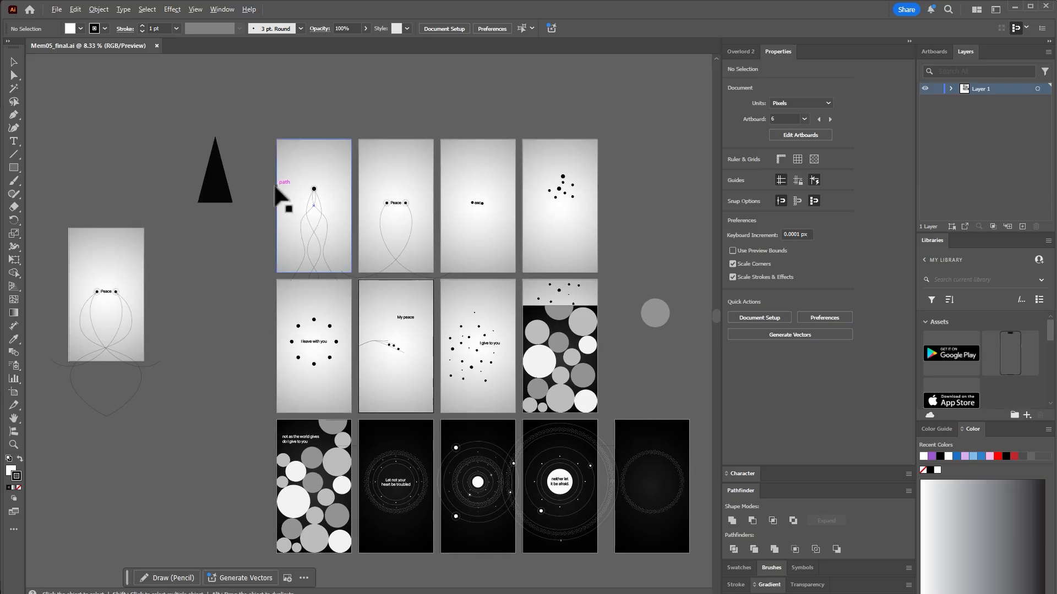
# Step: Examine the top-row frames, from the intertwining lines through the "Peace" text to the scattered dots
pyautogui.scroll(5, 332, 203)
pyautogui.scroll(-3, 477, 240)
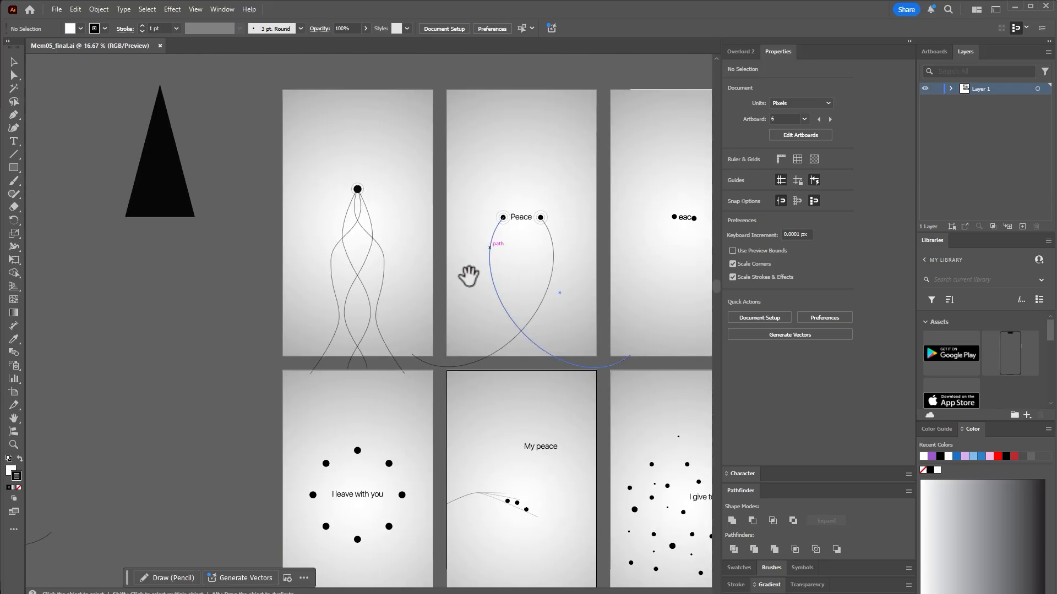
pyautogui.moveTo(426, 262); pyautogui.dragTo(448, 236)
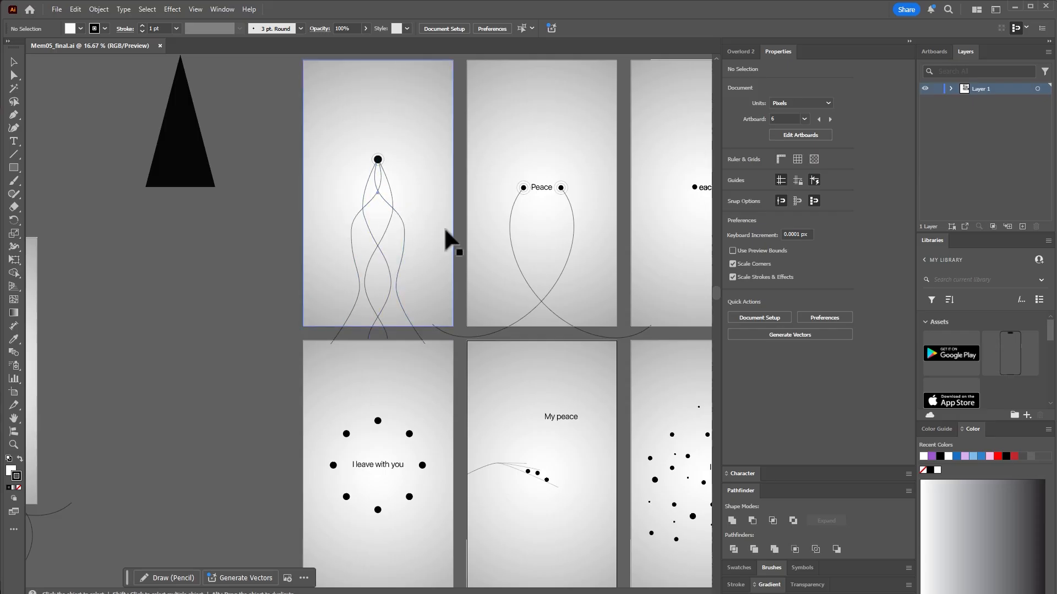
pyautogui.scroll(-1, 432, 280)
pyautogui.moveTo(529, 261); pyautogui.dragTo(400, 246)
pyautogui.scroll(1, 344, 204)
pyautogui.moveTo(505, 236); pyautogui.dragTo(397, 235)
pyautogui.scroll(-1, 398, 235)
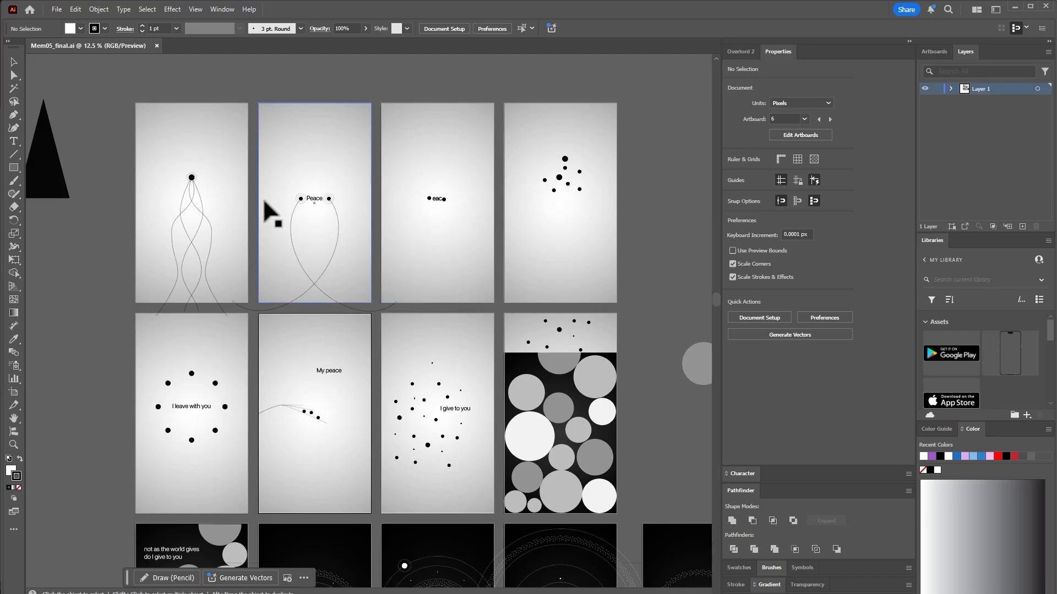
pyautogui.scroll(2, 212, 179)
pyautogui.moveTo(207, 197); pyautogui.dragTo(266, 240)
pyautogui.scroll(-2, 265, 241)
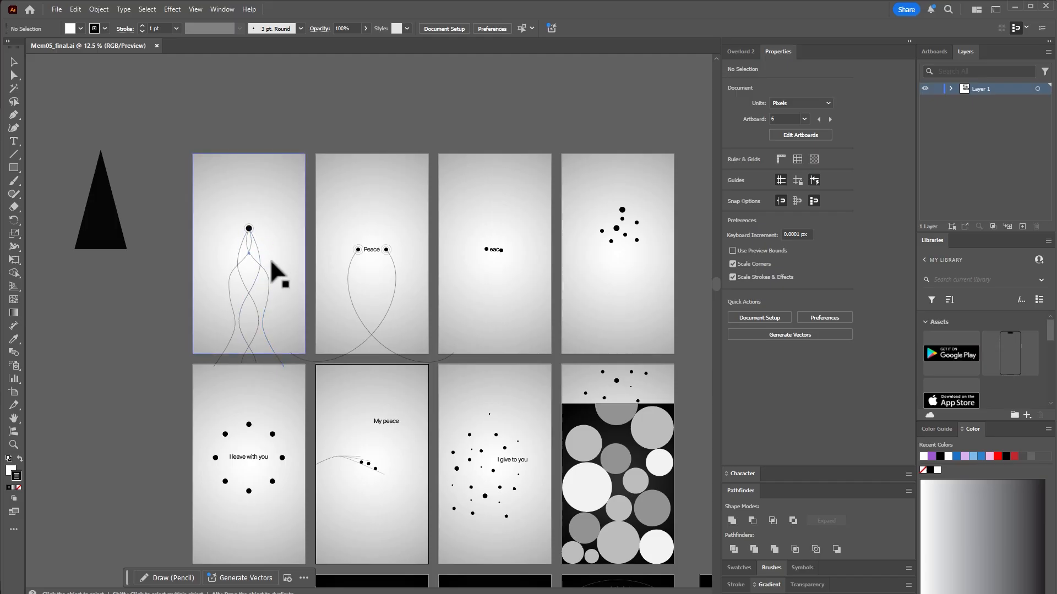
pyautogui.scroll(2, 385, 247)
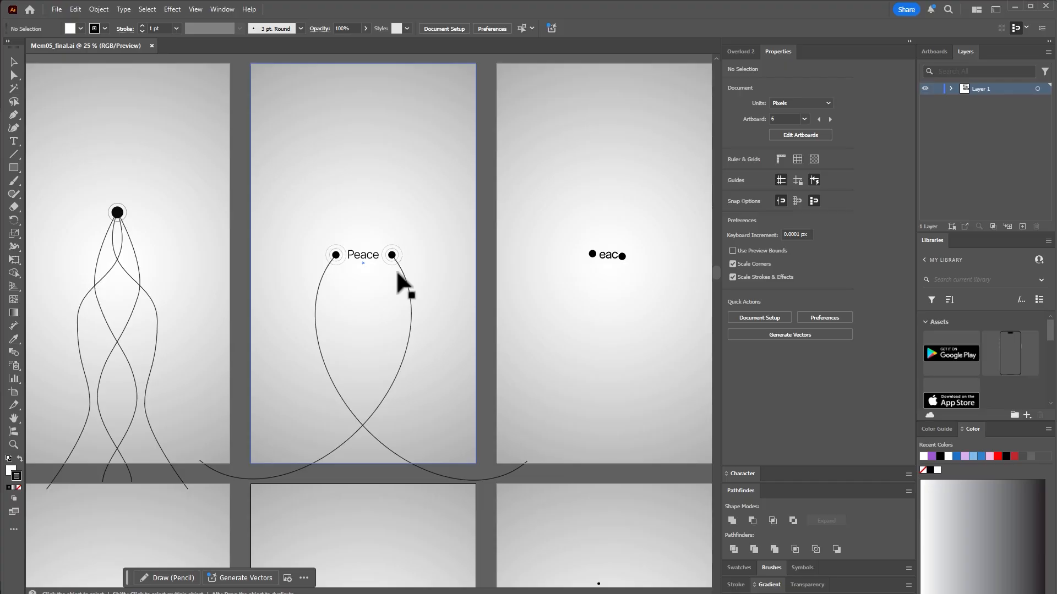
pyautogui.scroll(-2, 424, 289)
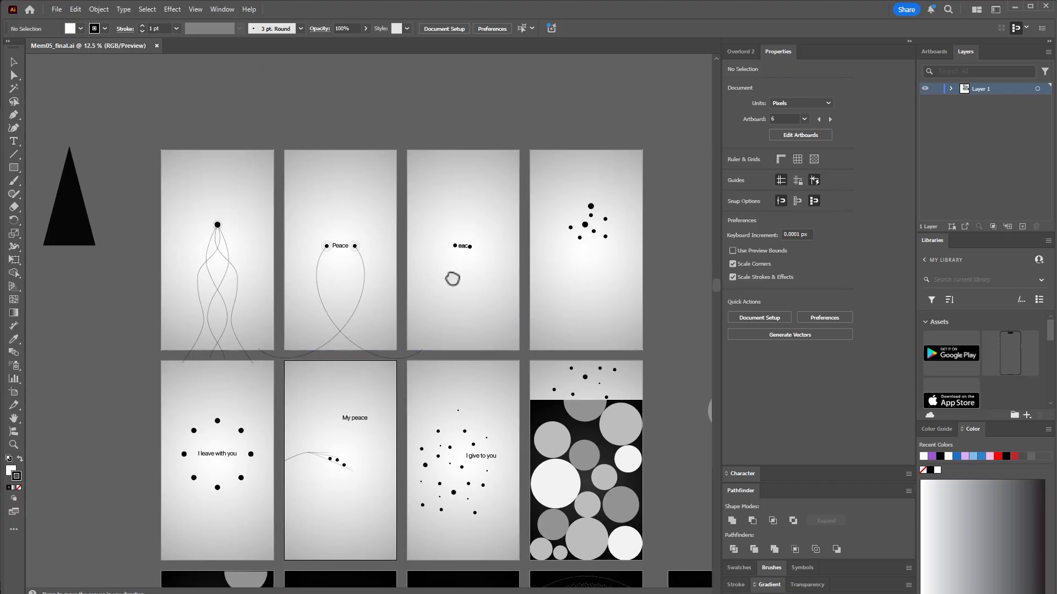
pyautogui.scroll(3, 439, 231)
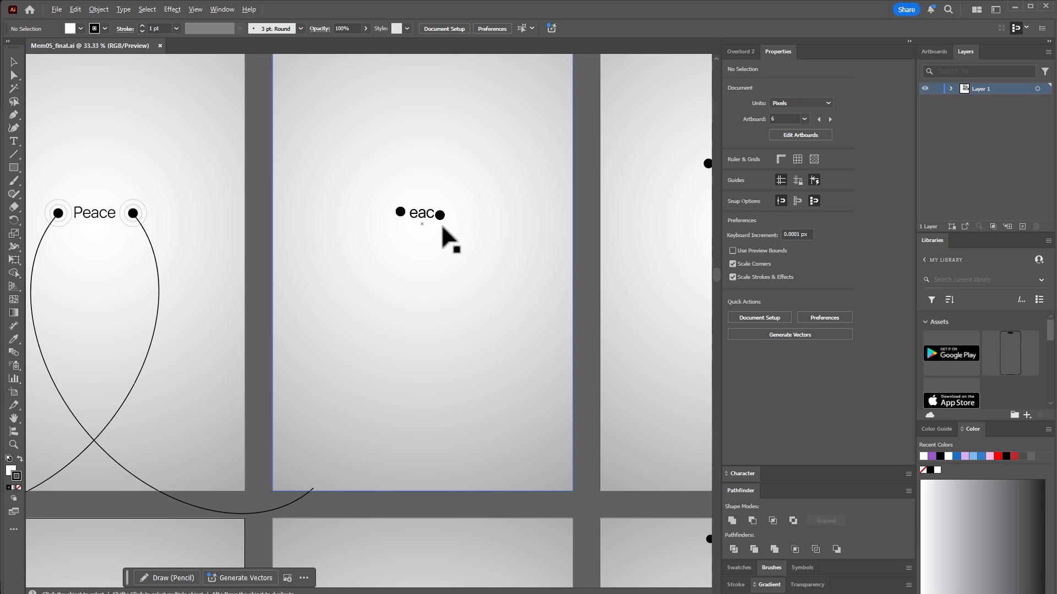
pyautogui.scroll(-2, 442, 230)
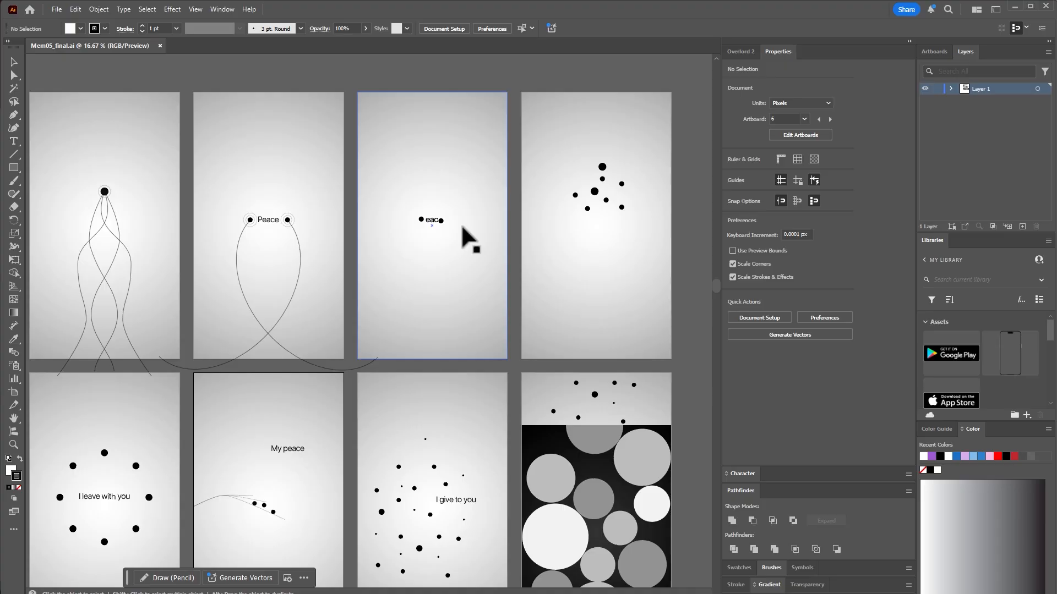
pyautogui.moveTo(627, 243); pyautogui.dragTo(632, 215)
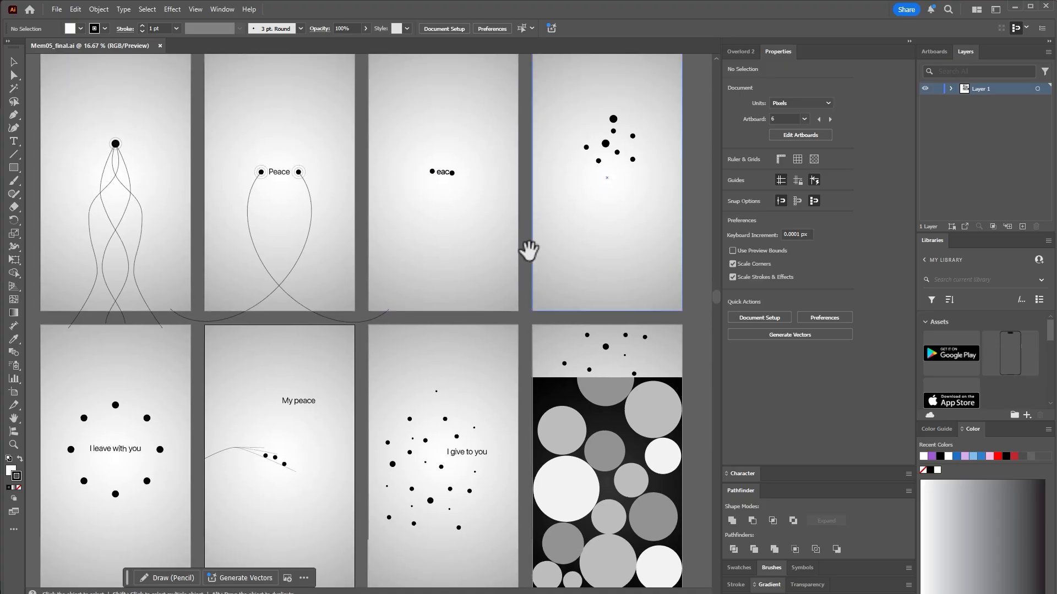
# Step: Examine the second-row frames with the texts "I leave with you", "My peace" and "I give to you"
pyautogui.moveTo(520, 254); pyautogui.dragTo(543, 232)
pyautogui.moveTo(421, 278); pyautogui.dragTo(426, 238)
pyautogui.moveTo(245, 325)
pyautogui.mouseDown()
pyautogui.moveTo(293, 287)
pyautogui.moveTo(228, 305)
pyautogui.mouseUp()
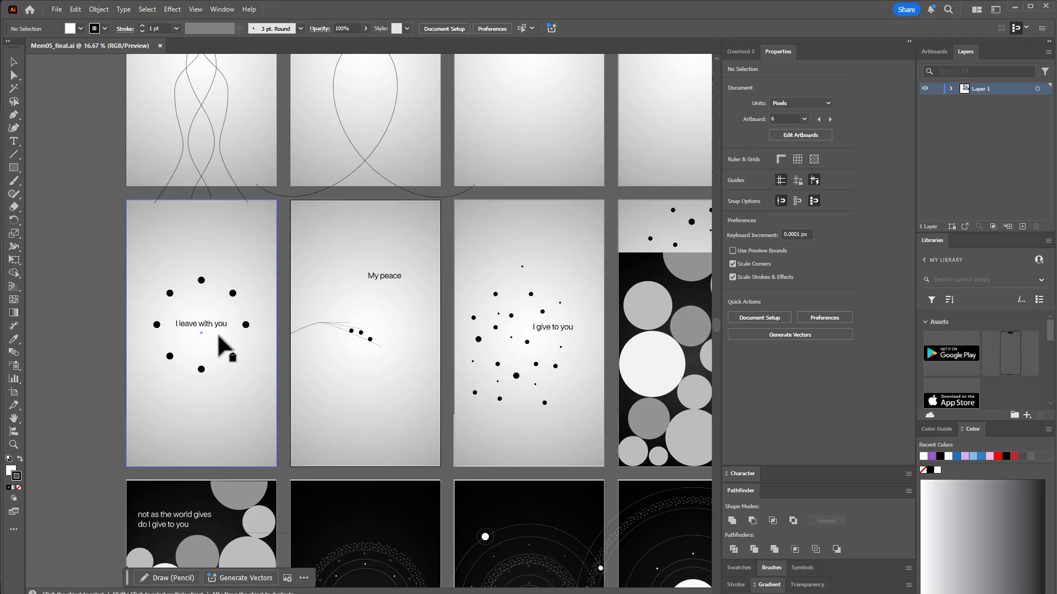
pyautogui.moveTo(403, 264); pyautogui.dragTo(368, 257)
pyautogui.scroll(2, 331, 314)
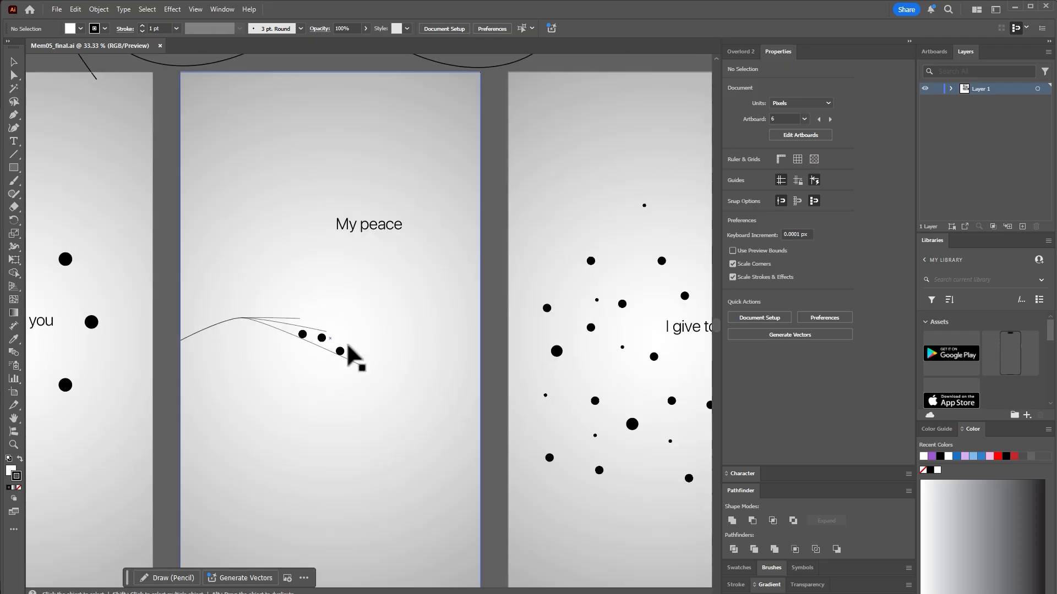
pyautogui.moveTo(355, 324); pyautogui.dragTo(336, 316)
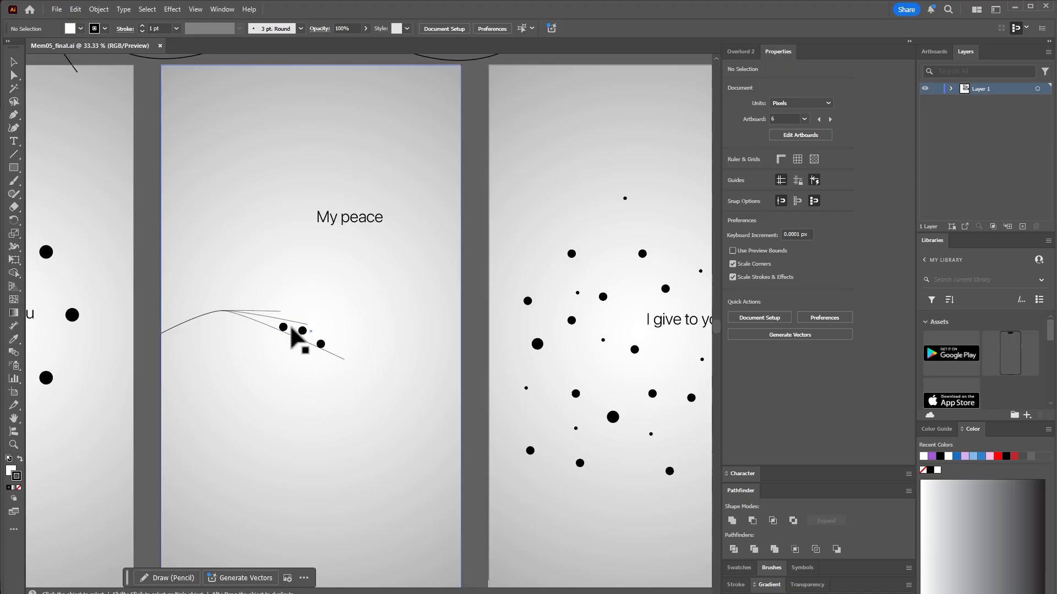
pyautogui.scroll(-2, 350, 340)
pyautogui.moveTo(392, 321); pyautogui.dragTo(370, 306)
pyautogui.moveTo(430, 274)
pyautogui.mouseDown()
pyautogui.moveTo(404, 274)
pyautogui.moveTo(456, 259)
pyautogui.moveTo(432, 262)
pyautogui.mouseUp()
pyautogui.scroll(1, 425, 340)
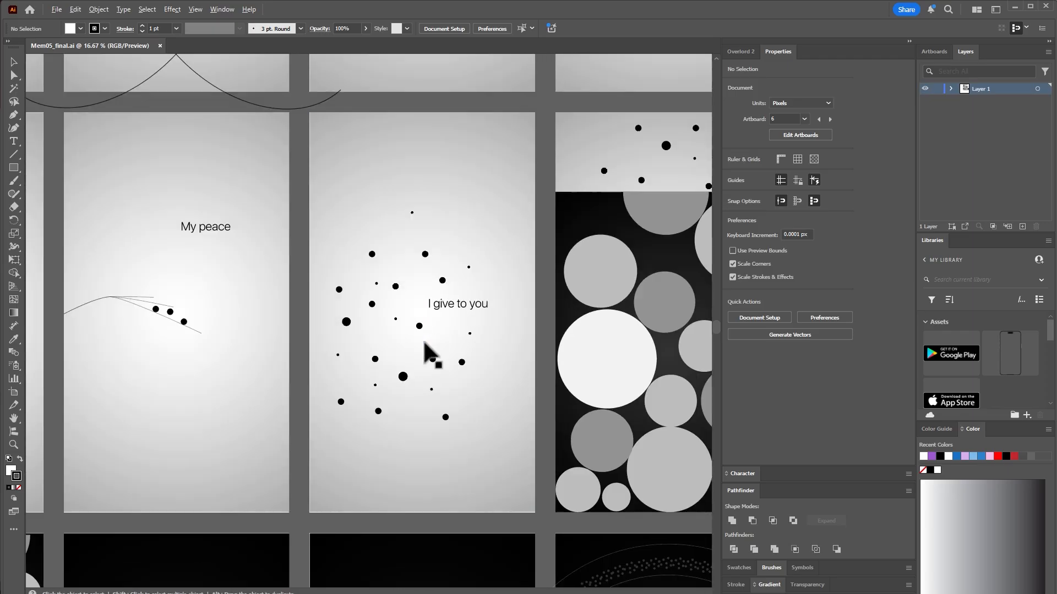
pyautogui.scroll(-1, 410, 310)
# Step: Examine the third-row frames "not as the world gives do I give to you" and "Let not your heart be troubled"
pyautogui.moveTo(477, 348); pyautogui.dragTo(474, 278)
pyautogui.moveTo(510, 233); pyautogui.dragTo(590, 210)
pyautogui.moveTo(416, 283); pyautogui.dragTo(511, 253)
pyautogui.moveTo(342, 298); pyautogui.dragTo(385, 273)
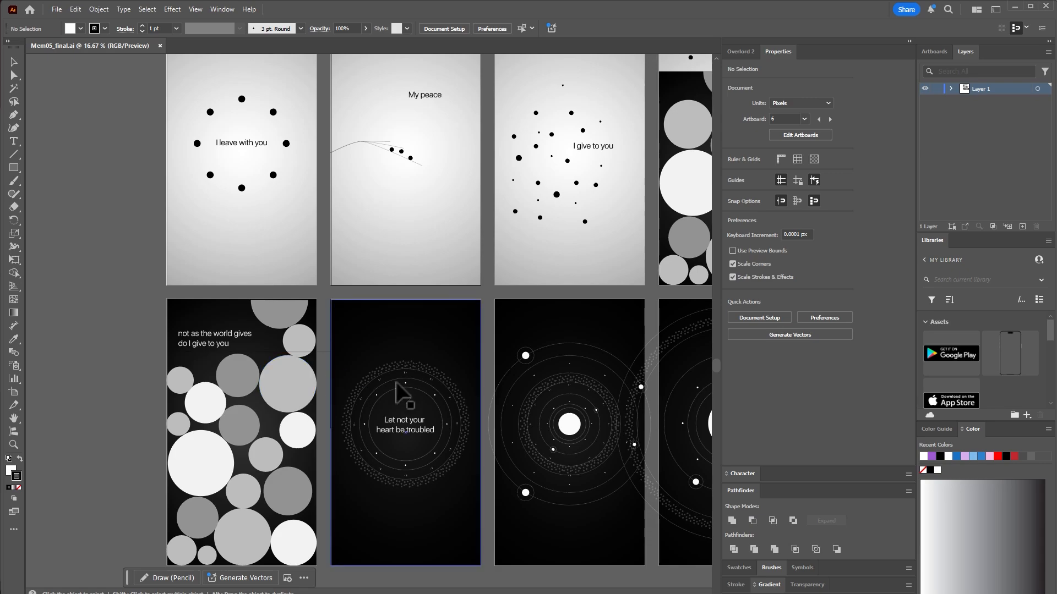
pyautogui.moveTo(578, 267); pyautogui.dragTo(456, 307)
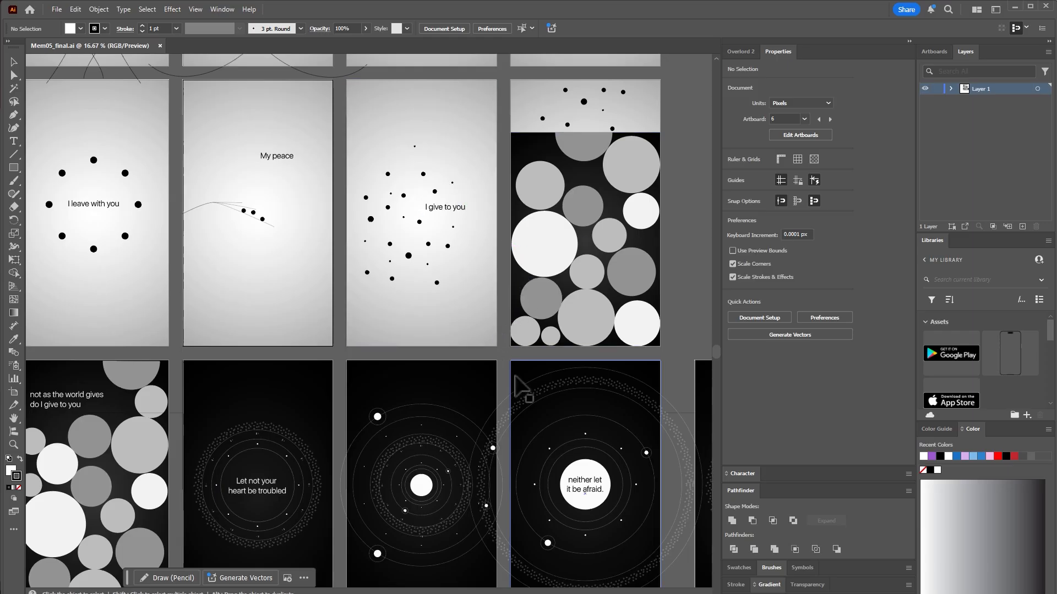
pyautogui.moveTo(465, 354); pyautogui.dragTo(516, 283)
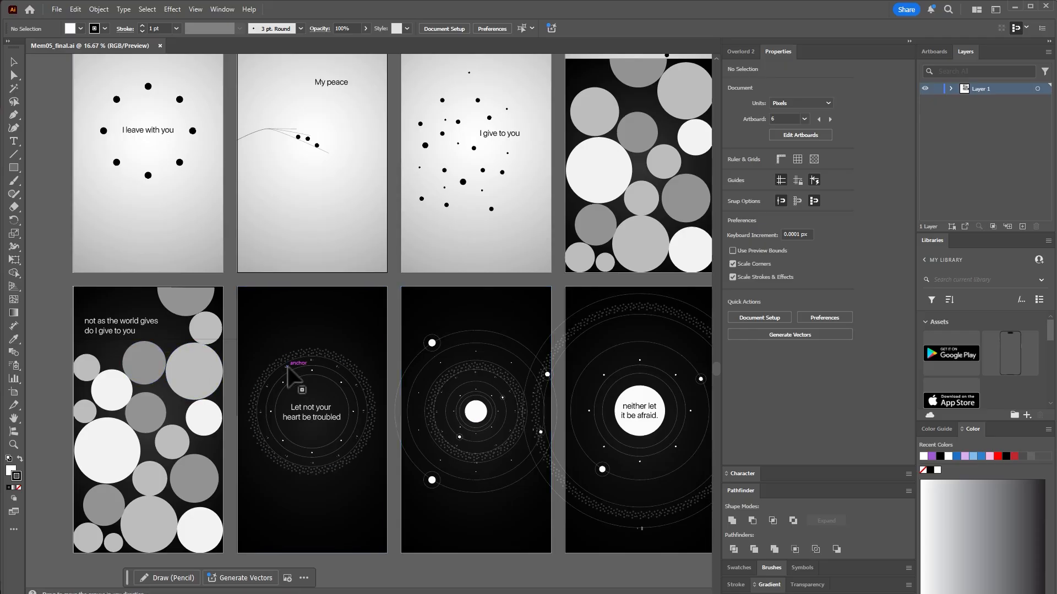
pyautogui.scroll(-1, 295, 368)
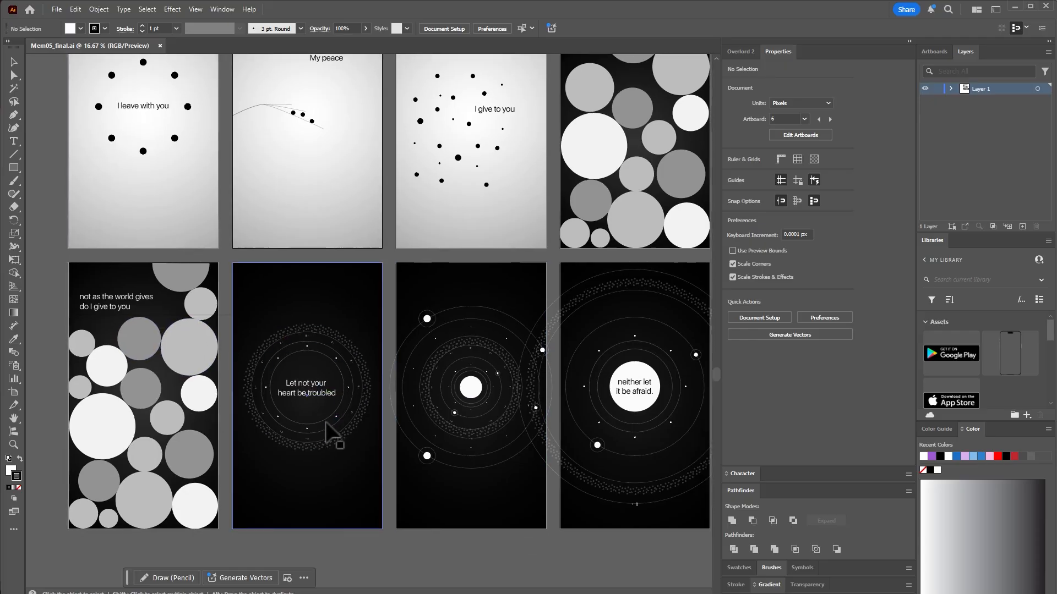
pyautogui.scroll(1, 326, 422)
pyautogui.moveTo(345, 392); pyautogui.dragTo(354, 365)
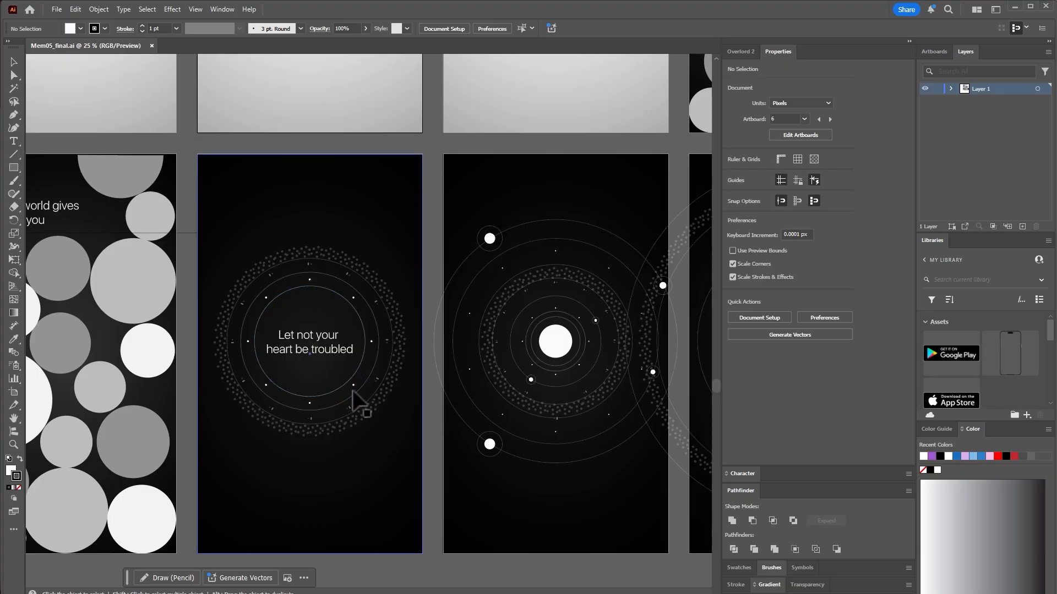
pyautogui.scroll(-1, 354, 394)
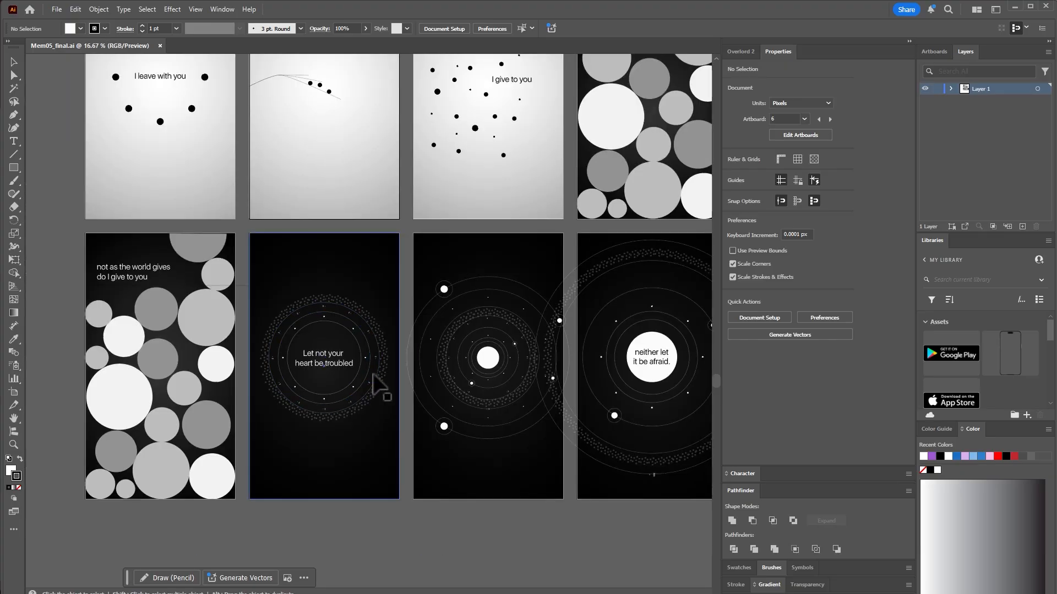
pyautogui.moveTo(387, 357); pyautogui.dragTo(366, 360)
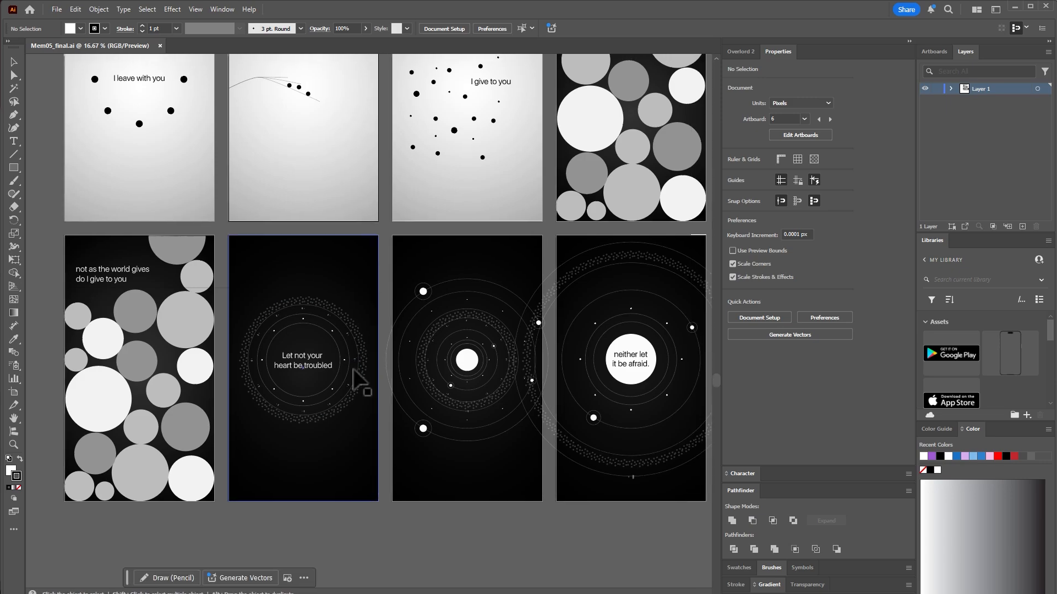
# Step: Examine the "neither let it be afraid." frame and the spare artboards below it, and review the whole storyboard
pyautogui.hscroll(5, 431, 382)
pyautogui.moveTo(470, 354)
pyautogui.mouseDown()
pyautogui.moveTo(428, 357)
pyautogui.moveTo(456, 357)
pyautogui.mouseUp()
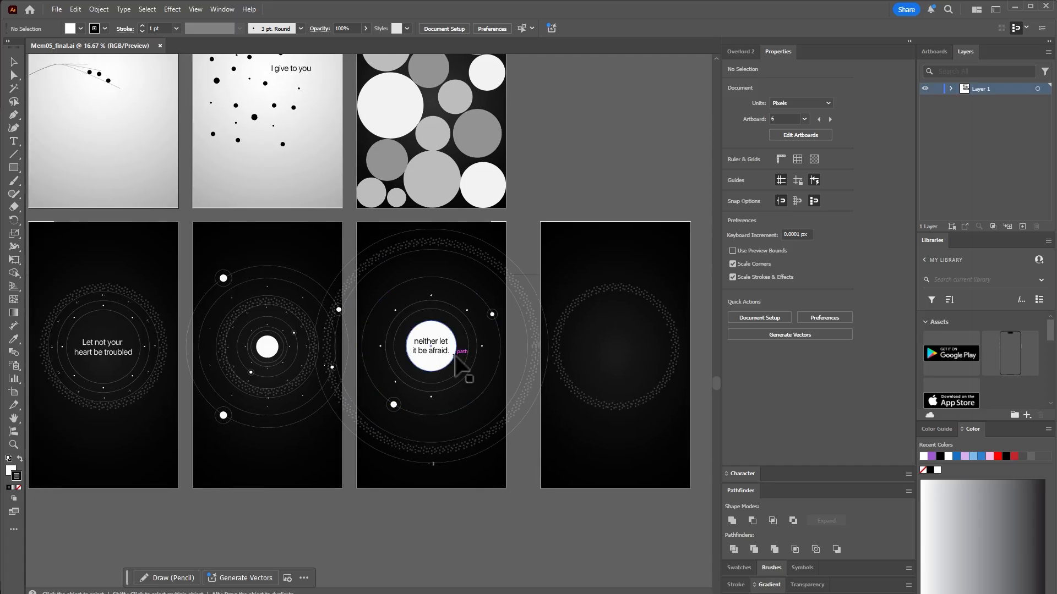
pyautogui.scroll(-2, 502, 389)
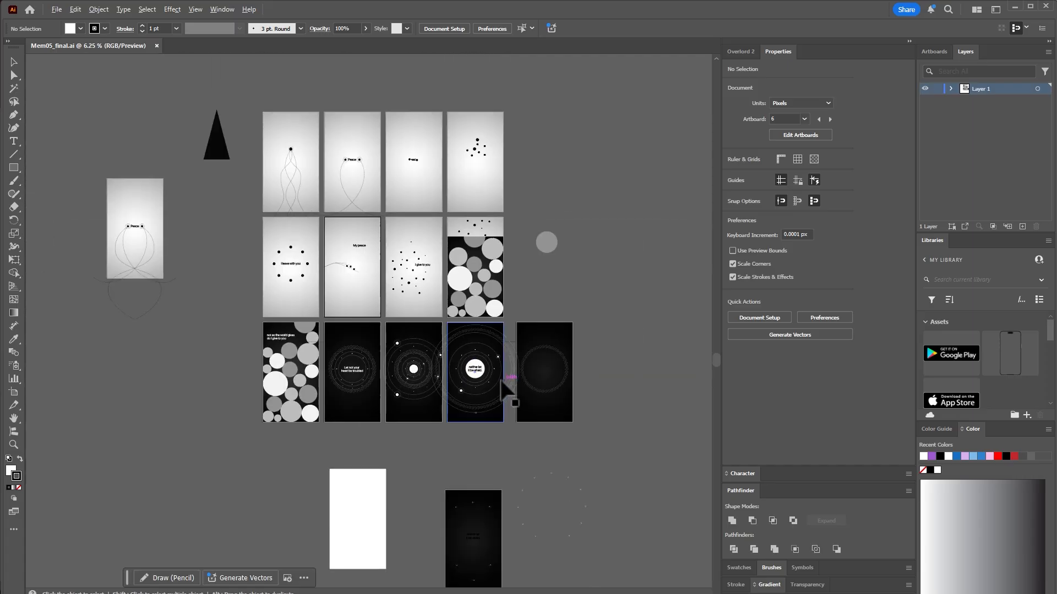
pyautogui.scroll(-1, 501, 389)
pyautogui.scroll(4, 489, 383)
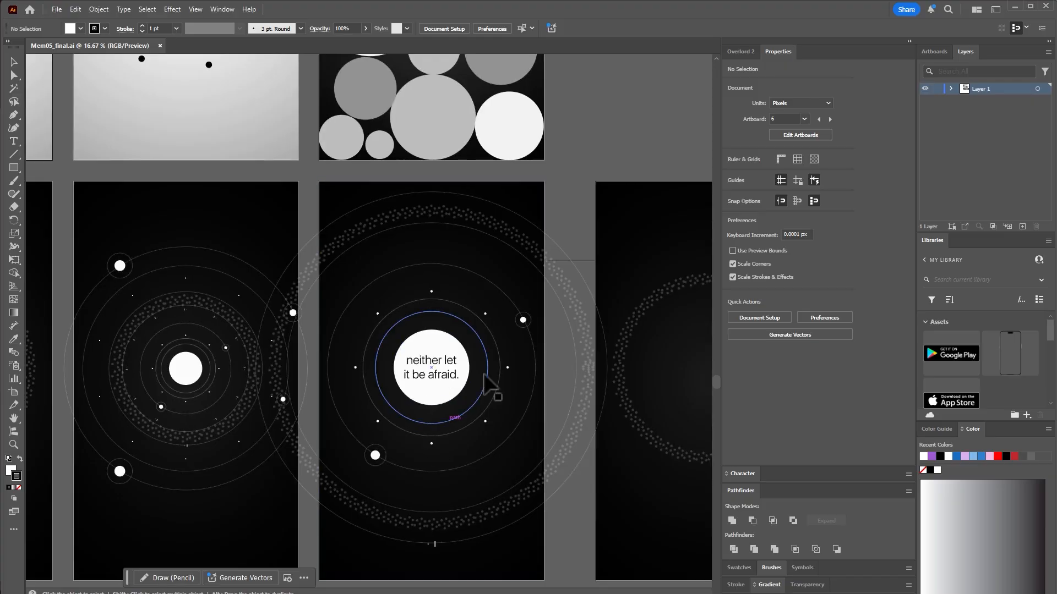
pyautogui.scroll(-2, 406, 347)
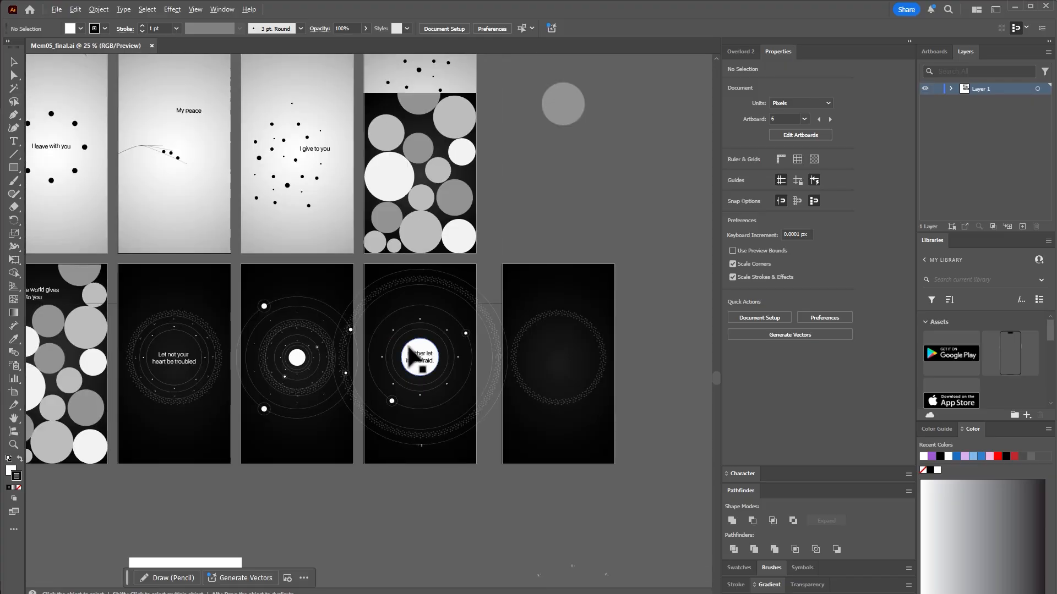
pyautogui.moveTo(305, 354); pyautogui.dragTo(356, 319)
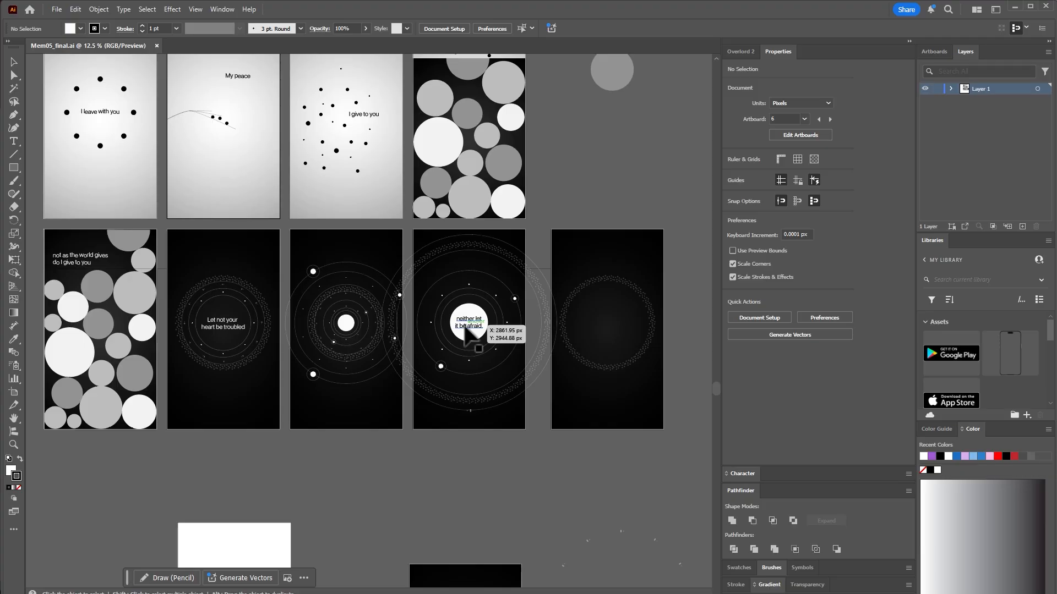
pyautogui.scroll(-2, 461, 385)
pyautogui.moveTo(458, 409); pyautogui.dragTo(464, 337)
pyautogui.scroll(5, 461, 333)
pyautogui.scroll(-4, 460, 354)
pyautogui.moveTo(470, 406); pyautogui.dragTo(490, 337)
pyautogui.scroll(1, 469, 405)
pyautogui.scroll(-4, 475, 355)
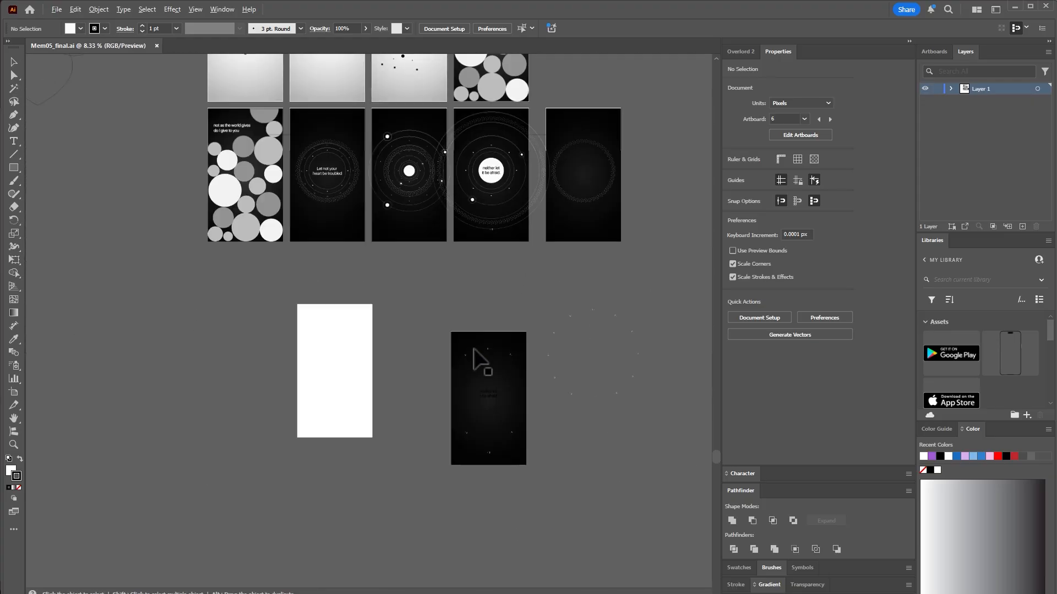
pyautogui.scroll(3, 416, 349)
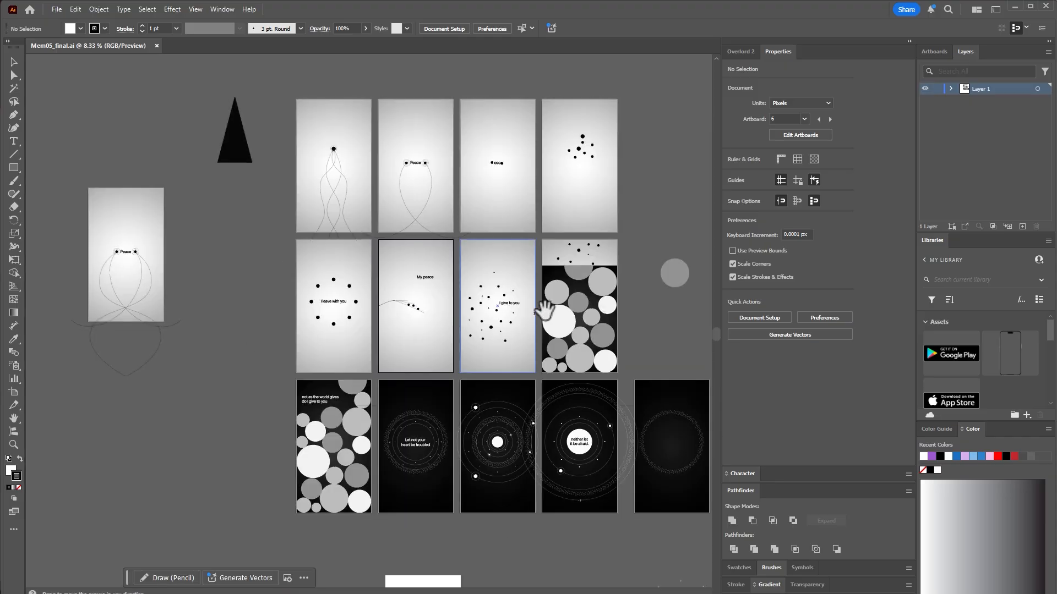
# Step: Examine the third-row dark frames up close and select the scattered-dot ring in the "neither let it be afraid." frame
pyautogui.moveTo(545, 311); pyautogui.dragTo(476, 269)
pyautogui.click(532, 237)
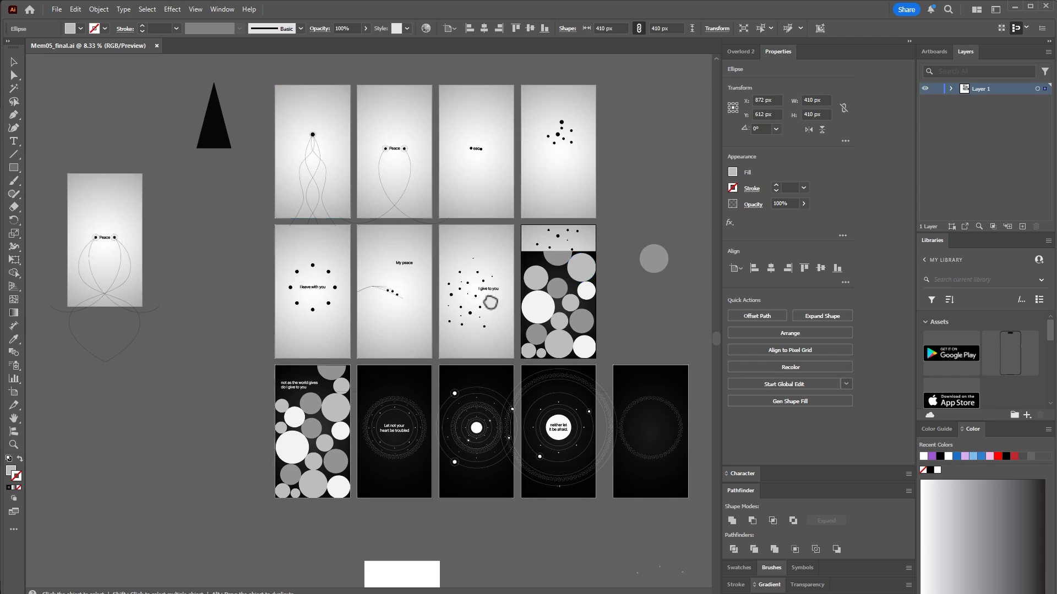
pyautogui.scroll(3, 523, 307)
pyautogui.scroll(-3, 530, 320)
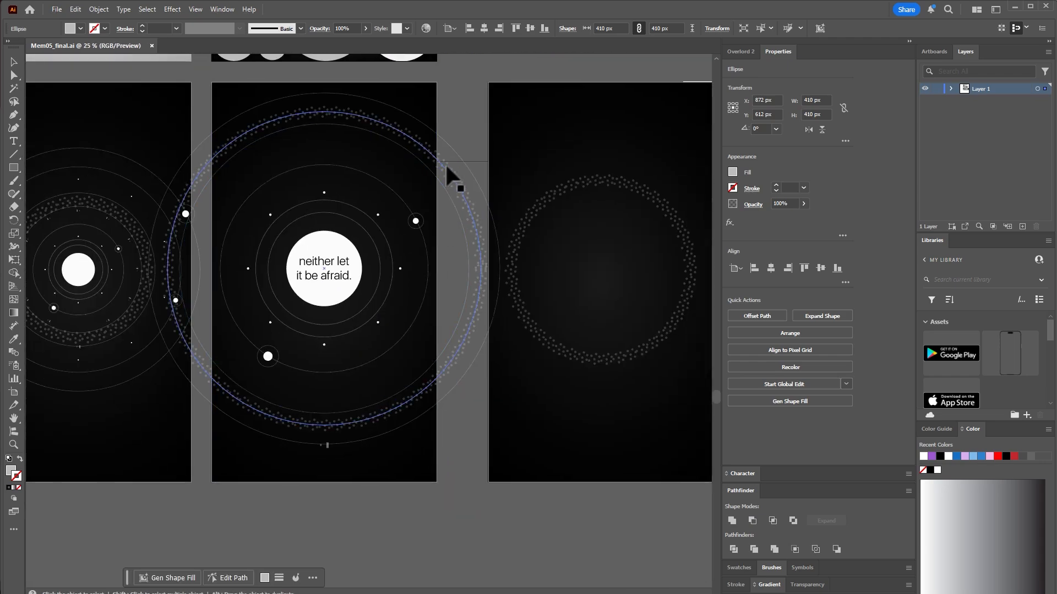
pyautogui.click(445, 163)
pyautogui.scroll(-1, 451, 165)
pyautogui.hscroll(2, 465, 156)
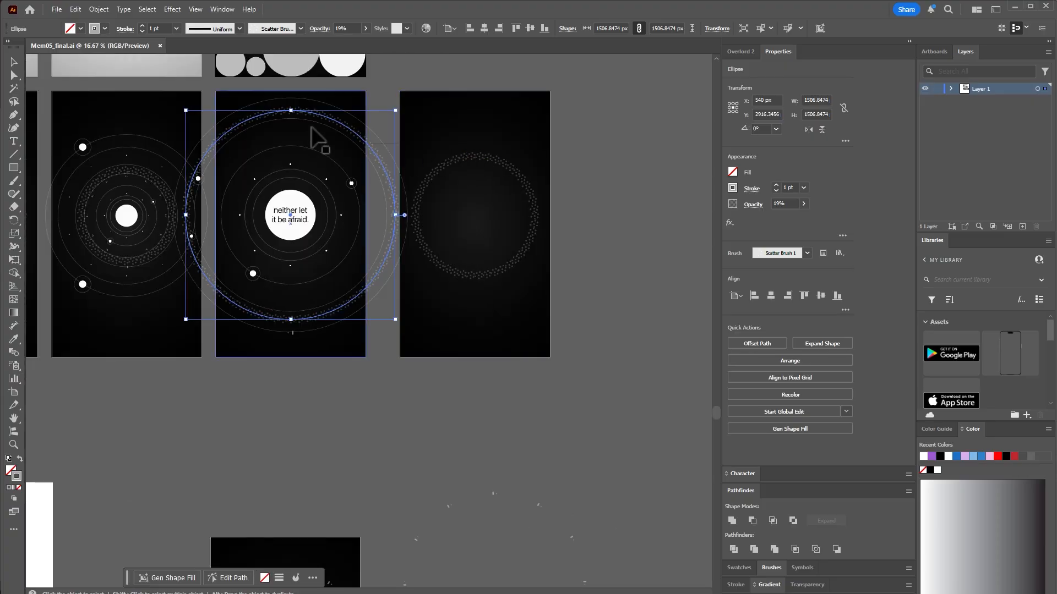
pyautogui.scroll(-2, 417, 271)
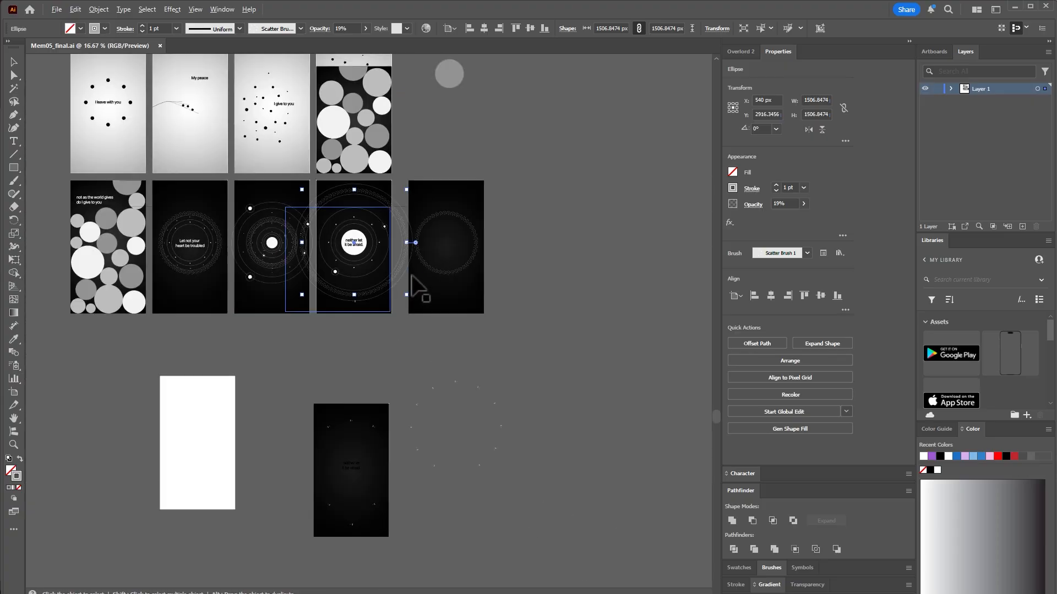
# Step: Review the complete storyboard layout from the opening frames down to the spare artboards beneath the third row
pyautogui.moveTo(349, 339); pyautogui.dragTo(420, 305)
pyautogui.moveTo(418, 249); pyautogui.dragTo(435, 332)
pyautogui.moveTo(489, 192); pyautogui.dragTo(495, 288)
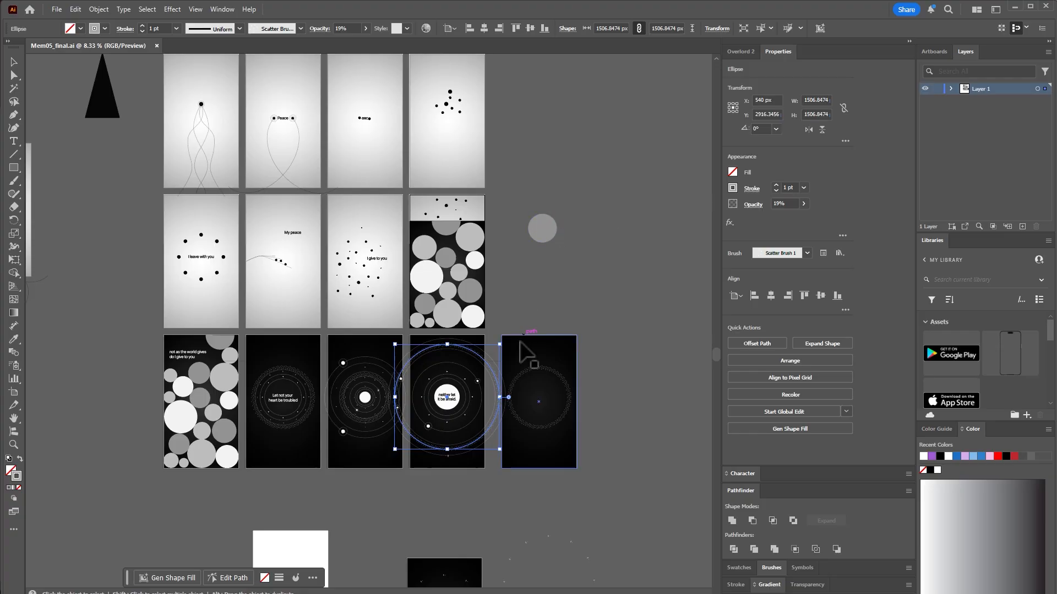
pyautogui.keyDown('alt'); pyautogui.scroll(-1, 468, 385); pyautogui.keyUp('alt')
pyautogui.moveTo(466, 441); pyautogui.dragTo(506, 319)
pyautogui.moveTo(485, 226); pyautogui.dragTo(573, 299)
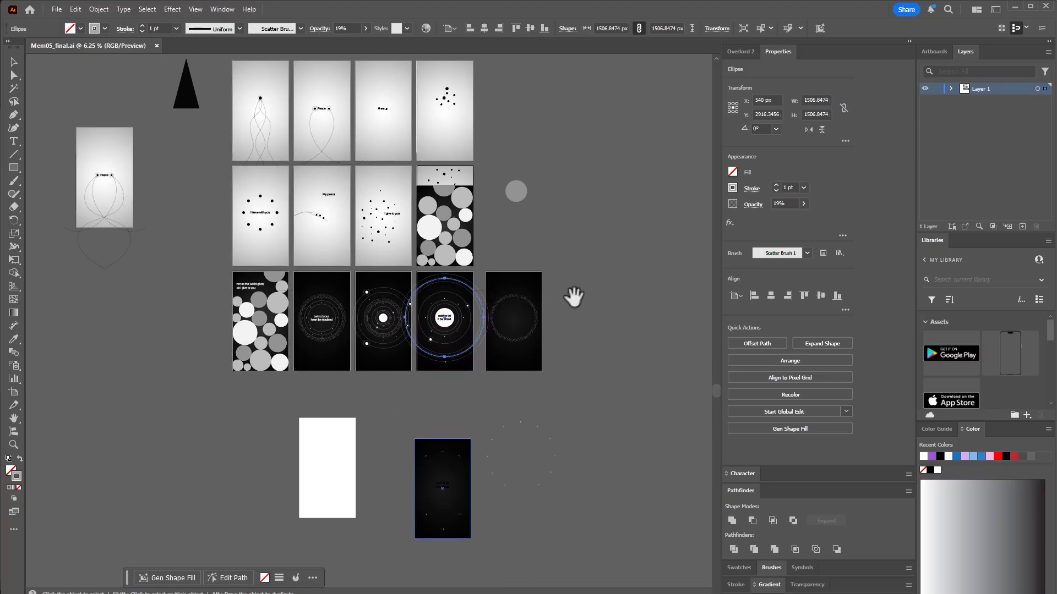
# Step: Switch to After Effects, preview the opening of Mem05 Linked Comp 02 up to 0;00;00;13, and solo the WhiteBG layer
pyautogui.hotkey('alt', 'Tab')
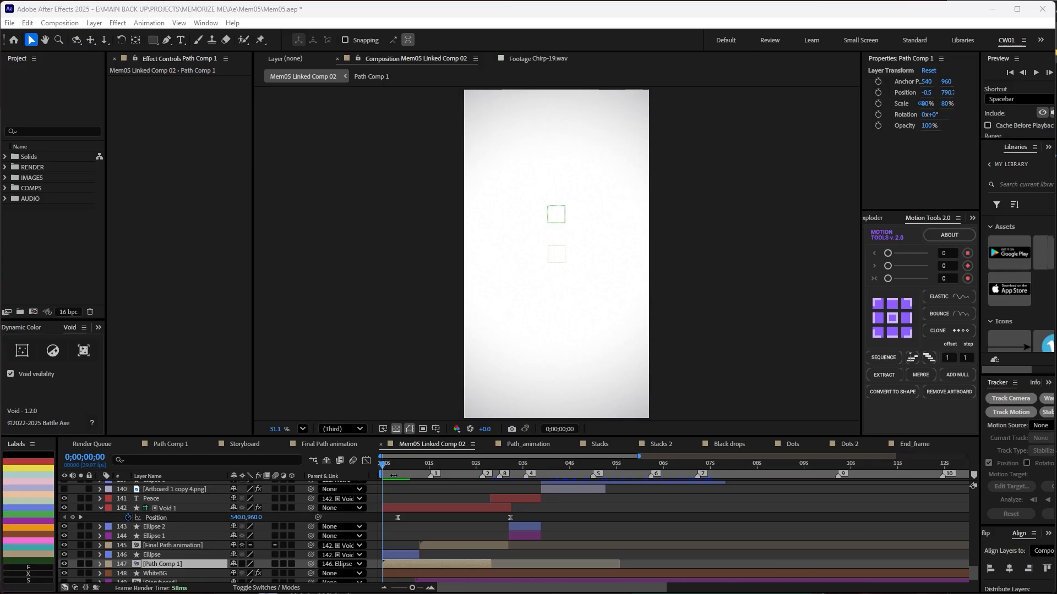
pyautogui.moveTo(380, 467); pyautogui.dragTo(402, 463)
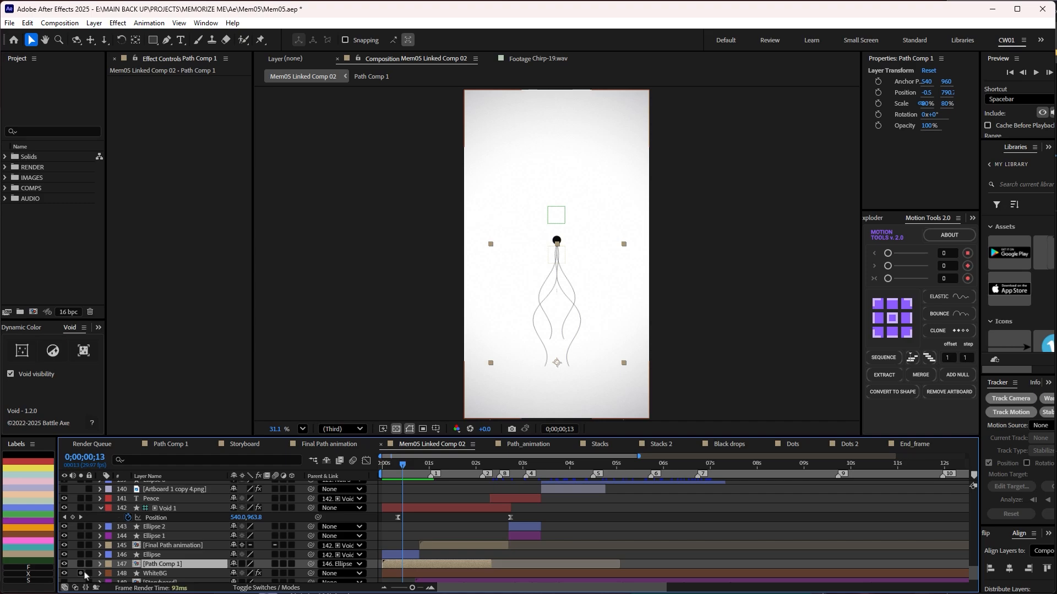
pyautogui.scroll(-2, 89, 575)
pyautogui.click(81, 545)
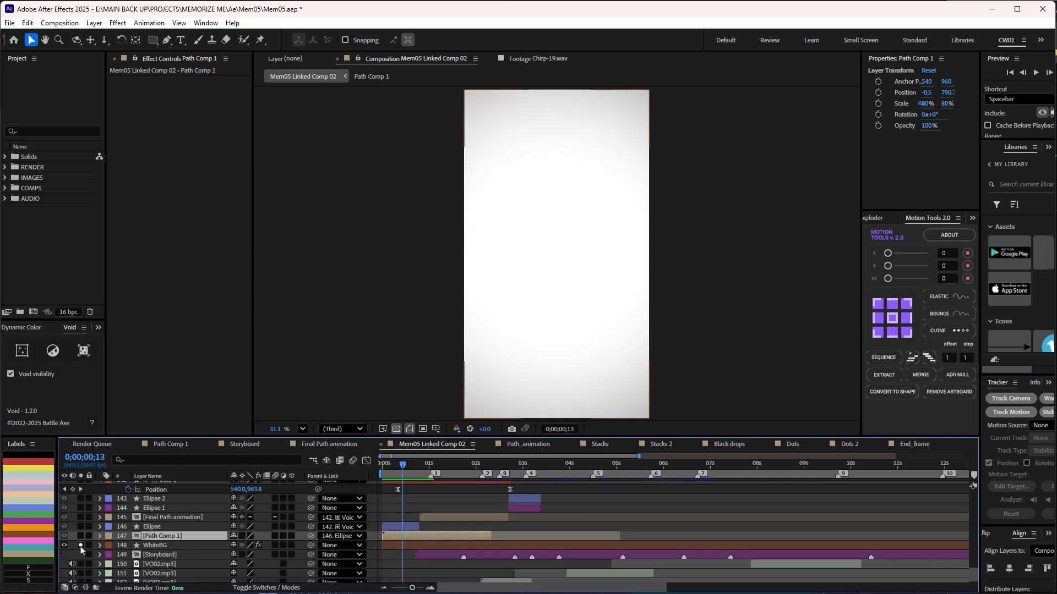
pyautogui.scroll(-2, 144, 559)
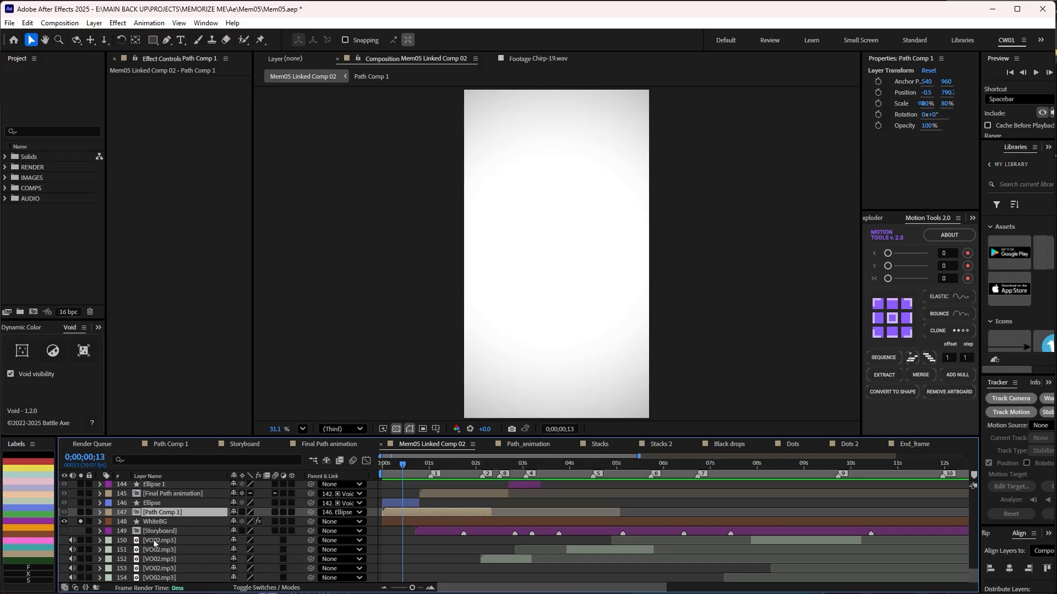
pyautogui.scroll(3, 154, 544)
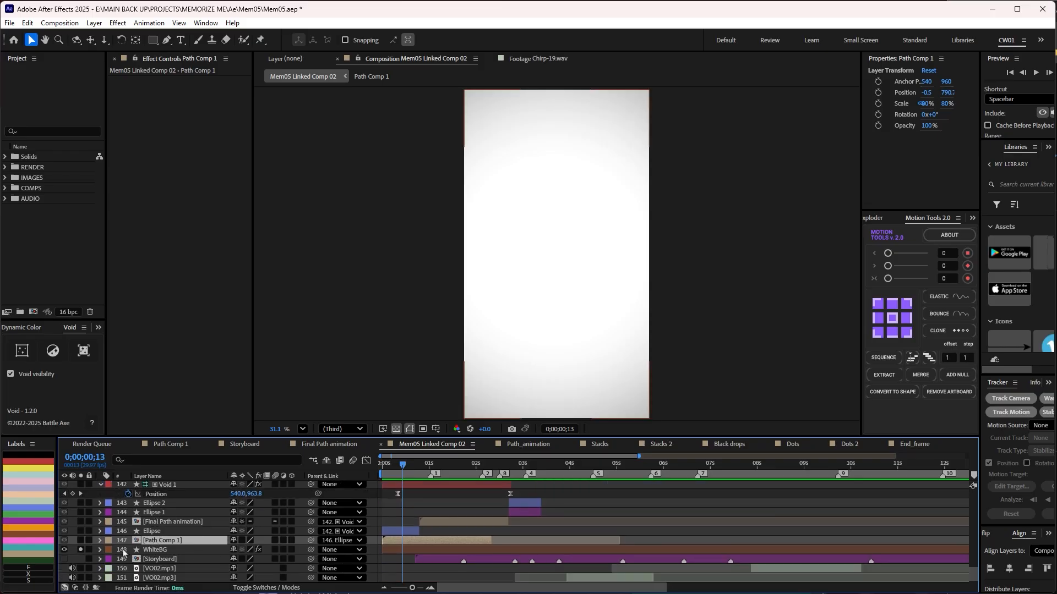
# Step: Solo the Path Comp 1 and Ellipse layers too, and examine the dot with its wavy lines at 0;00;00;06
pyautogui.click(80, 540)
pyautogui.moveTo(411, 465); pyautogui.dragTo(392, 465)
pyautogui.click(80, 532)
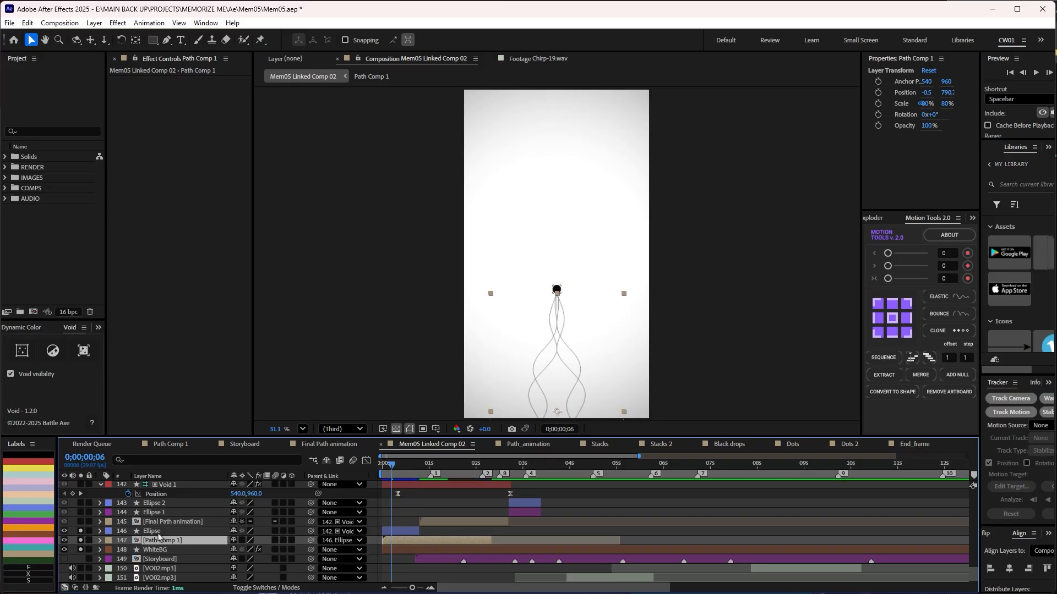
pyautogui.click(158, 531)
pyautogui.click(597, 513)
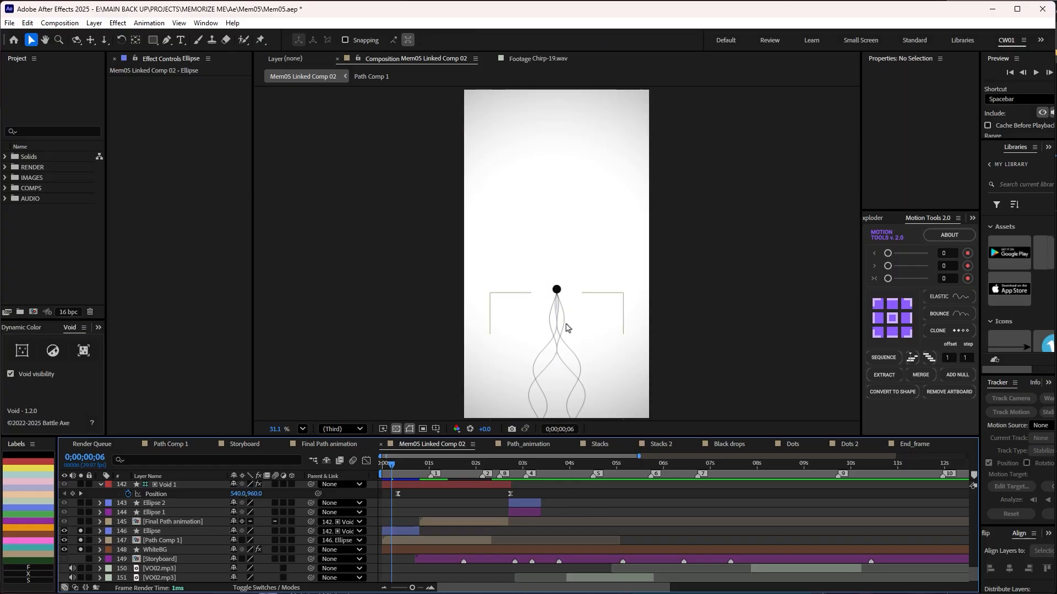
pyautogui.scroll(5, 566, 334)
pyautogui.moveTo(613, 374); pyautogui.dragTo(618, 259)
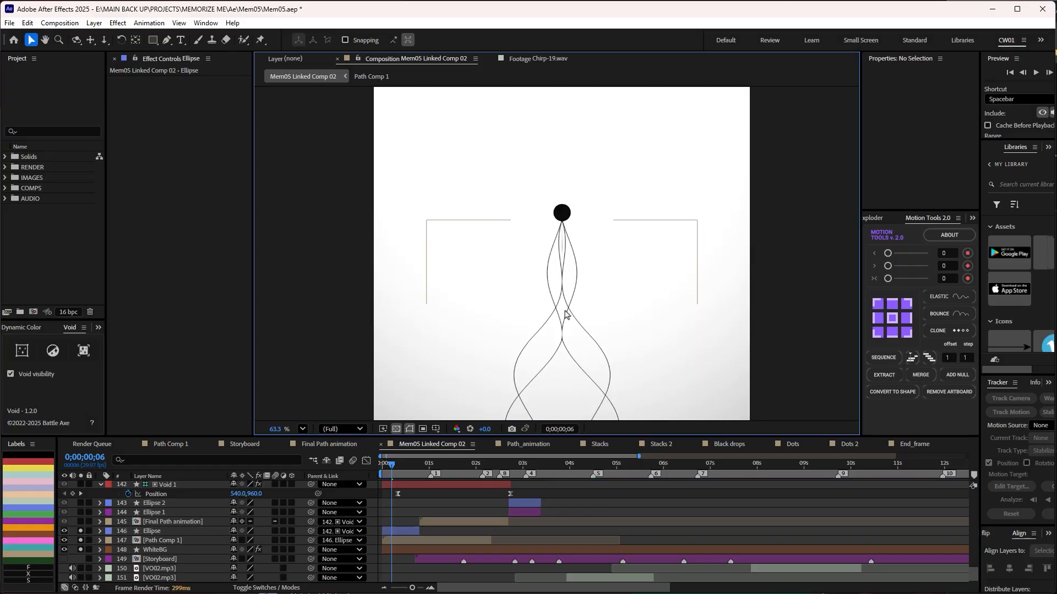
pyautogui.press(',')
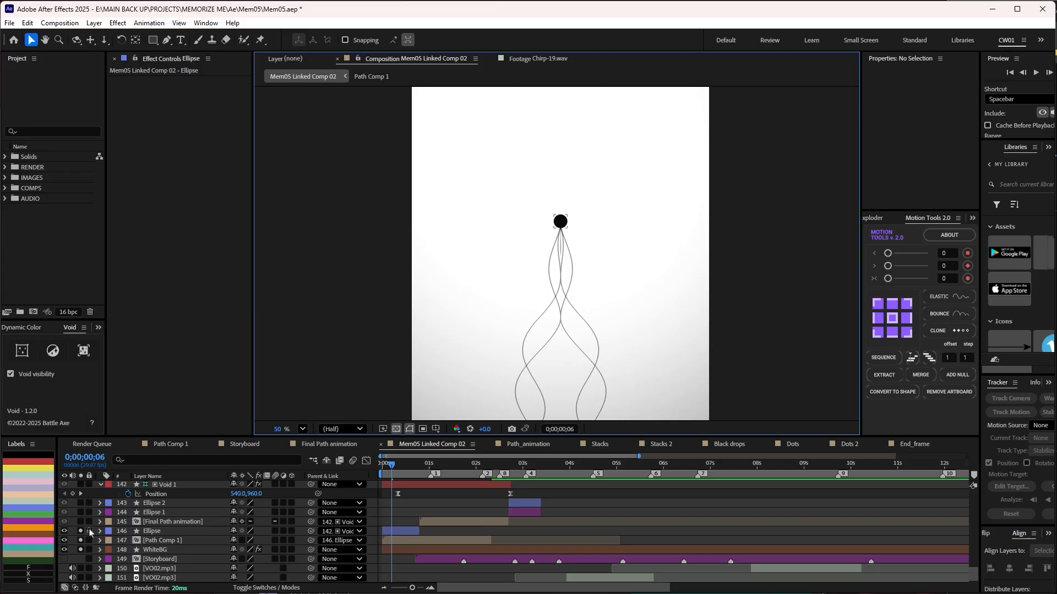
# Step: Turn off the Ellipse layer's solo, open Path Comp 1 and preview its line animation
pyautogui.click(81, 531)
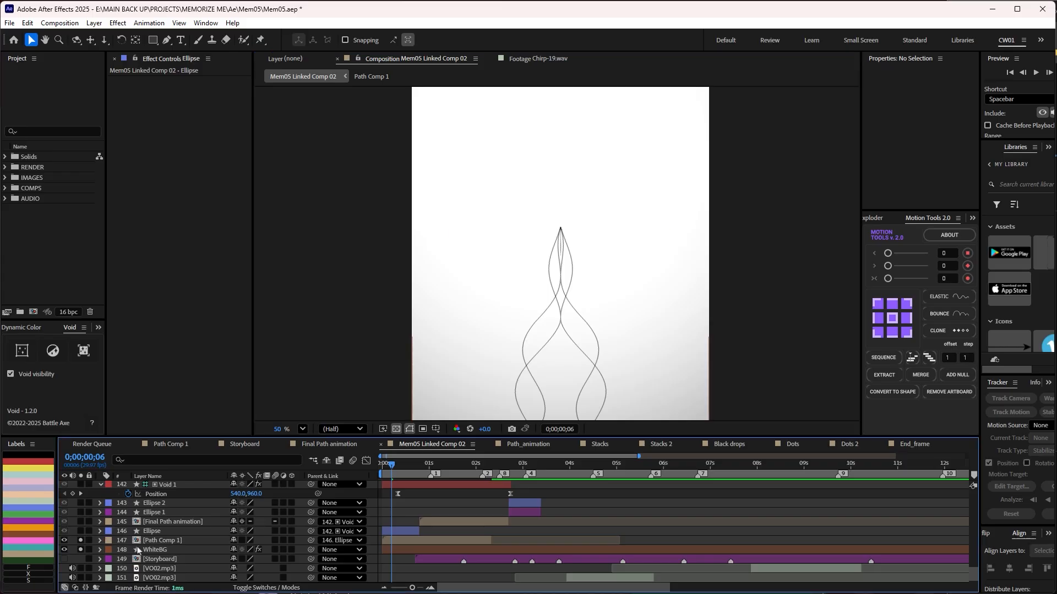
pyautogui.doubleClick(146, 540)
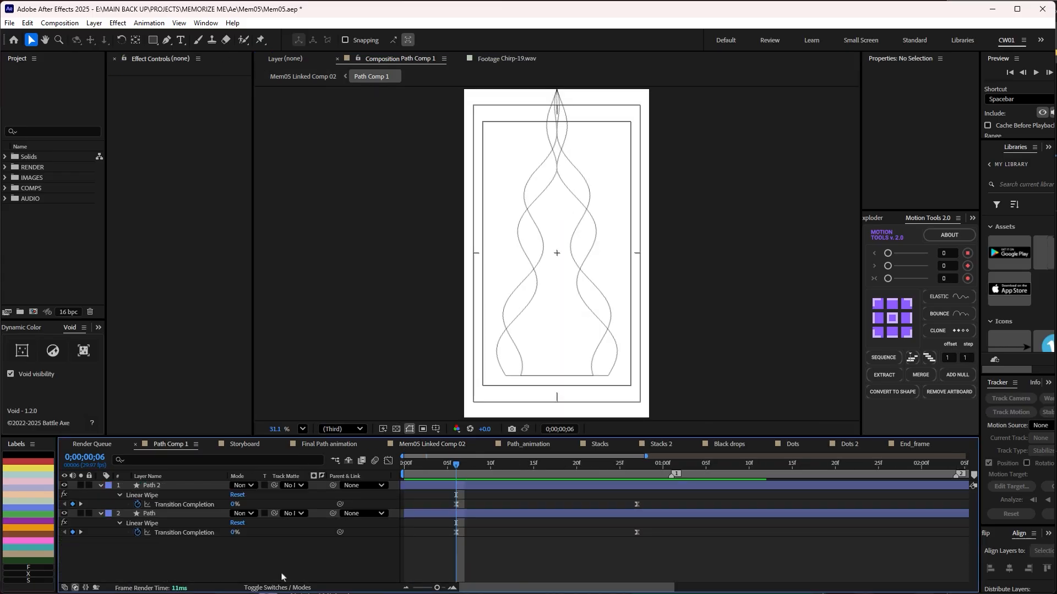
pyautogui.moveTo(448, 465); pyautogui.dragTo(511, 481)
pyautogui.press('k')
pyautogui.press('j')
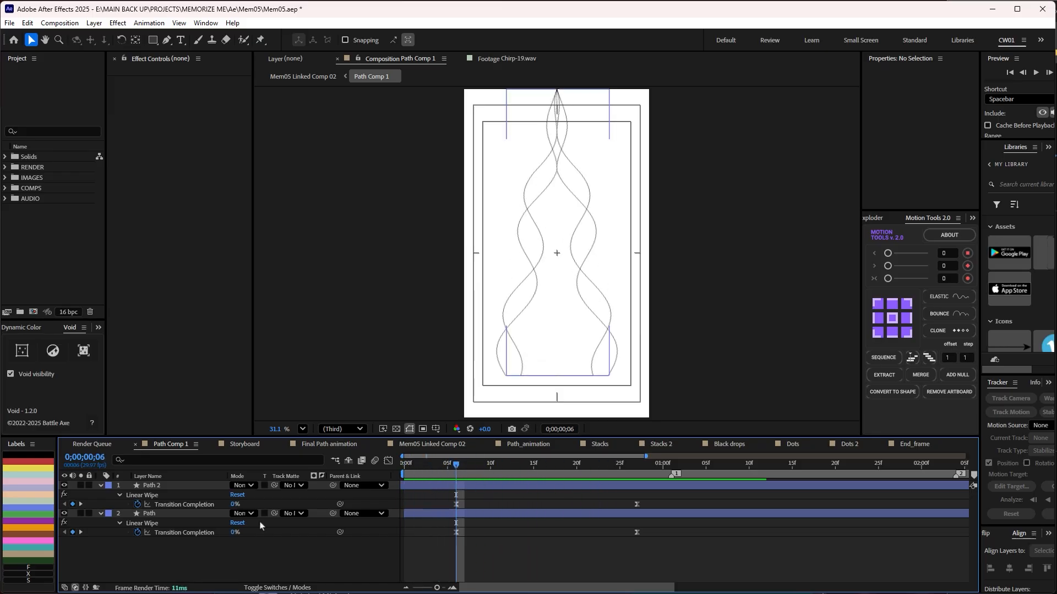
# Step: Solo the Path layer in Path Comp 1 and inspect its shape and effects at 0;00;00;03
pyautogui.click(81, 513)
pyautogui.moveTo(456, 471); pyautogui.dragTo(430, 470)
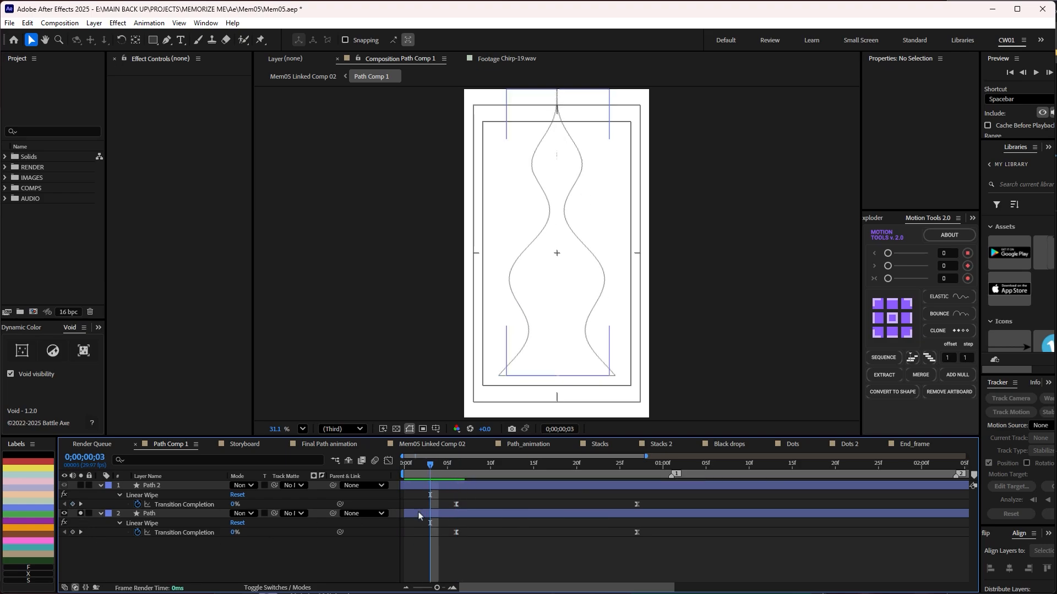
pyautogui.click(421, 514)
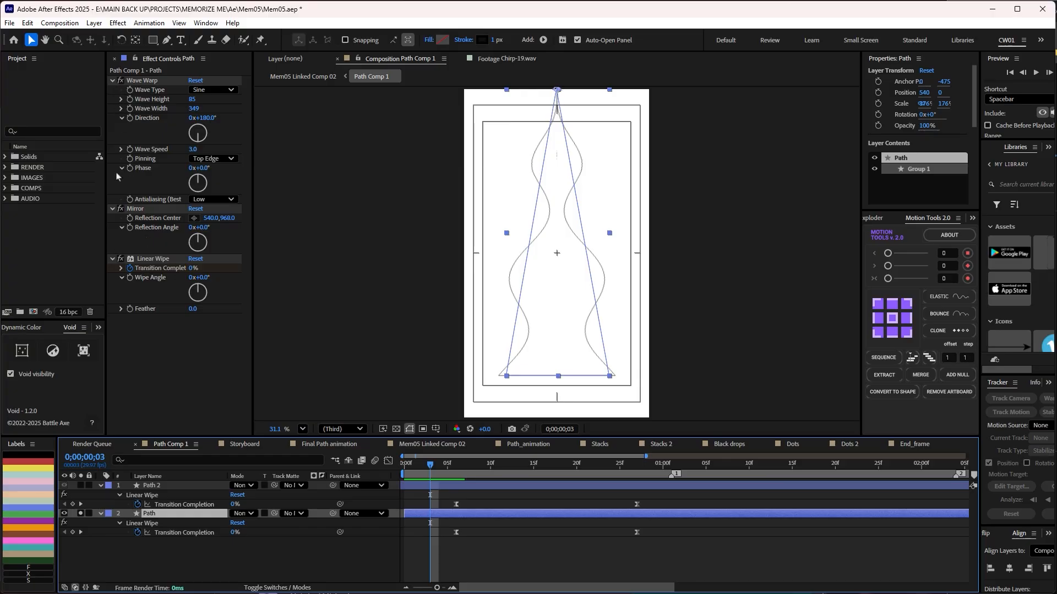
pyautogui.scroll(2, 575, 231)
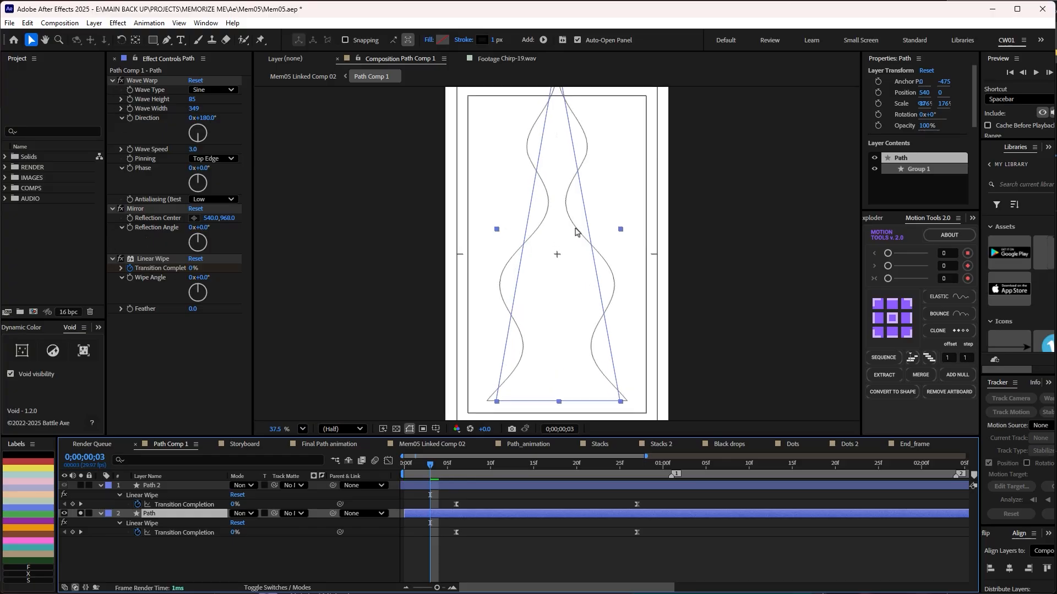
pyautogui.moveTo(627, 166); pyautogui.dragTo(627, 231)
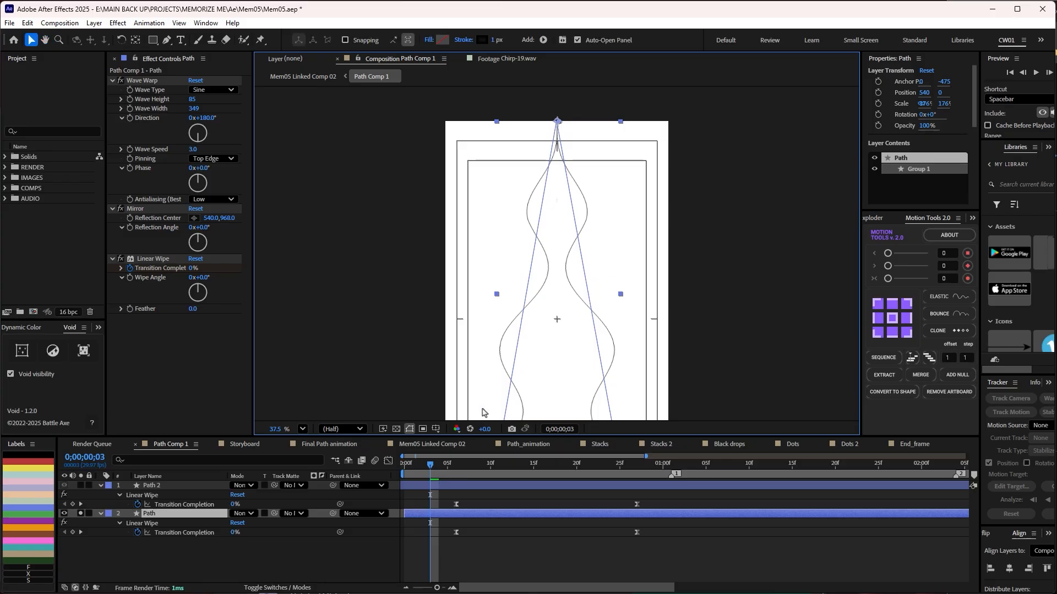
# Step: Hide the shape path outlines and disable the Path layer's Mirror and Wave Warp effects to examine the plain triangle at 0;00;00;05
pyautogui.click(408, 430)
pyautogui.click(120, 209)
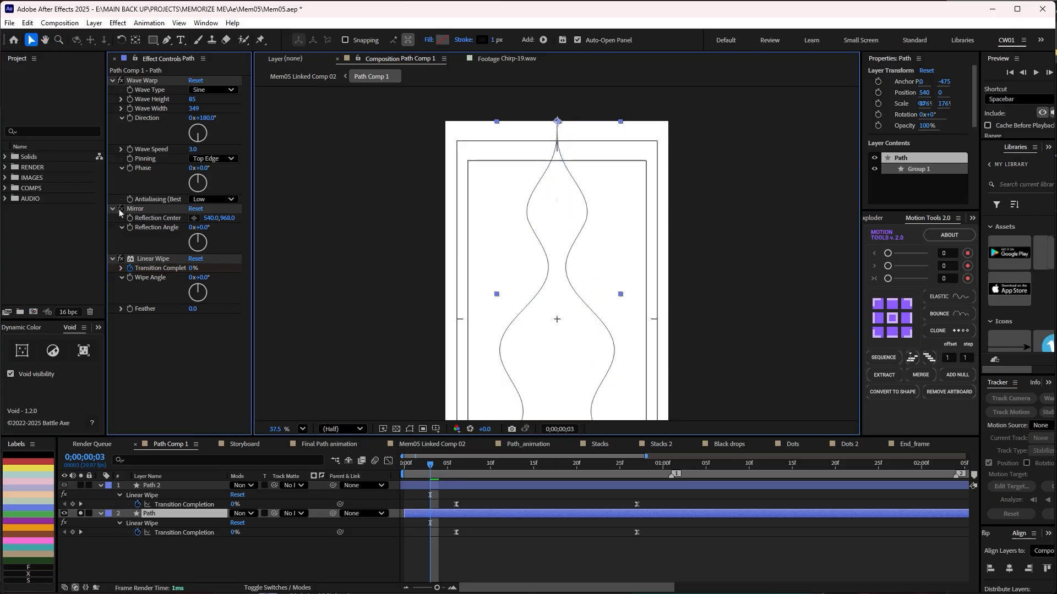
pyautogui.click(120, 82)
pyautogui.click(293, 277)
pyautogui.moveTo(430, 465)
pyautogui.mouseDown()
pyautogui.moveTo(630, 468)
pyautogui.moveTo(446, 468)
pyautogui.mouseUp()
pyautogui.click(154, 259)
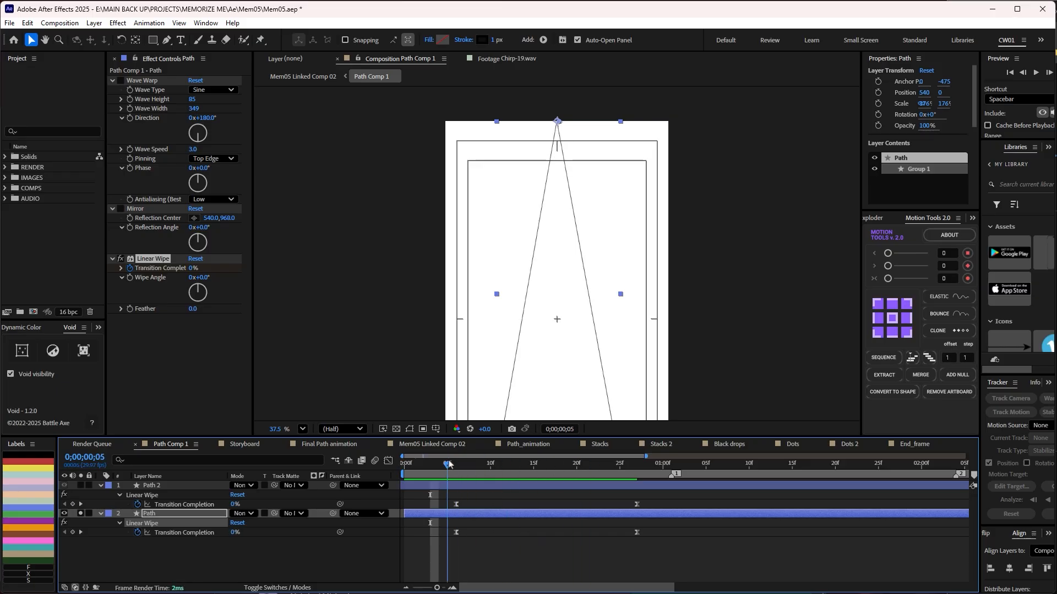
# Step: Re-enable Wave Warp and Mirror on the Path layer, previewing the wavy lines and their wipe up to 0;00;00;11
pyautogui.click(119, 81)
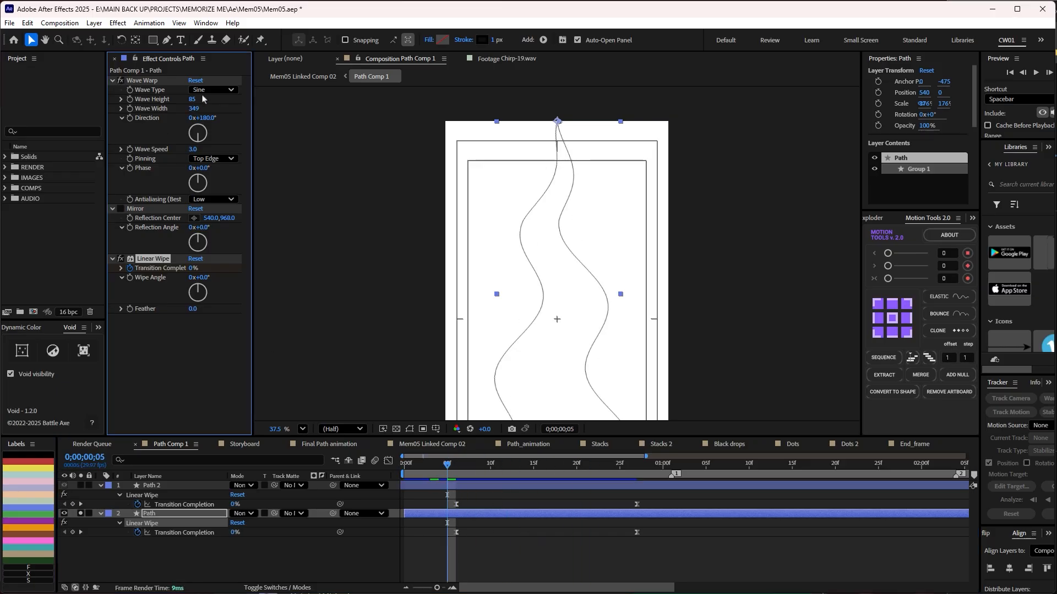
pyautogui.moveTo(448, 470)
pyautogui.mouseDown()
pyautogui.moveTo(532, 482)
pyautogui.moveTo(490, 479)
pyautogui.mouseUp()
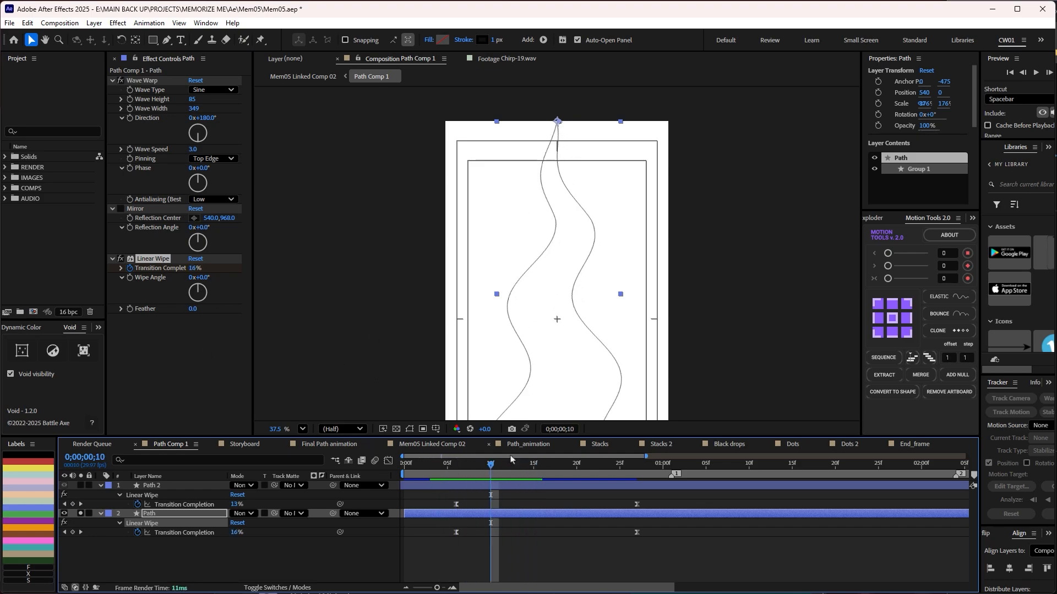
pyautogui.moveTo(492, 469); pyautogui.dragTo(500, 473)
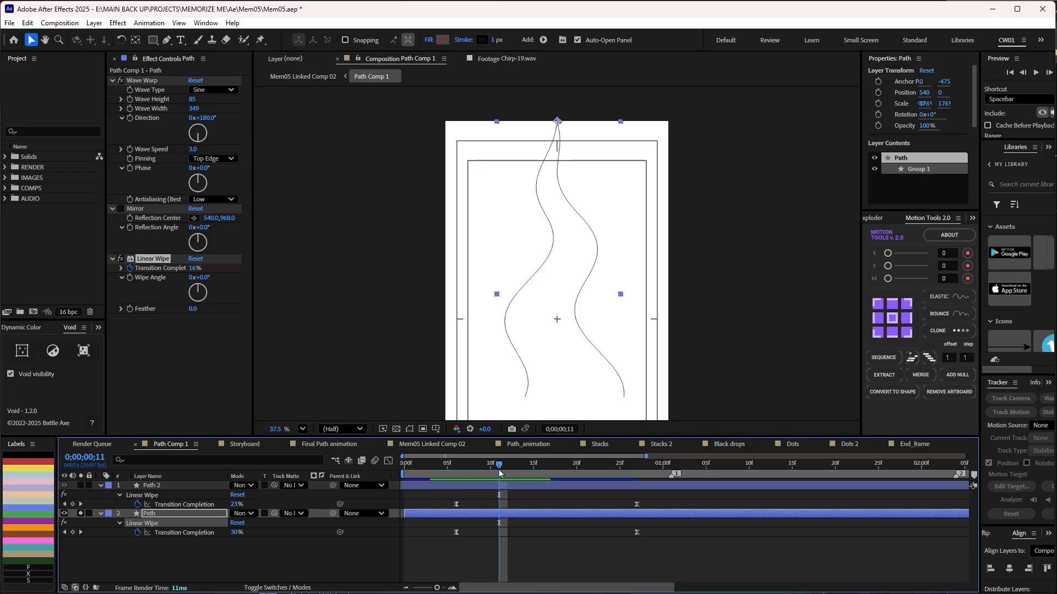
pyautogui.click(120, 209)
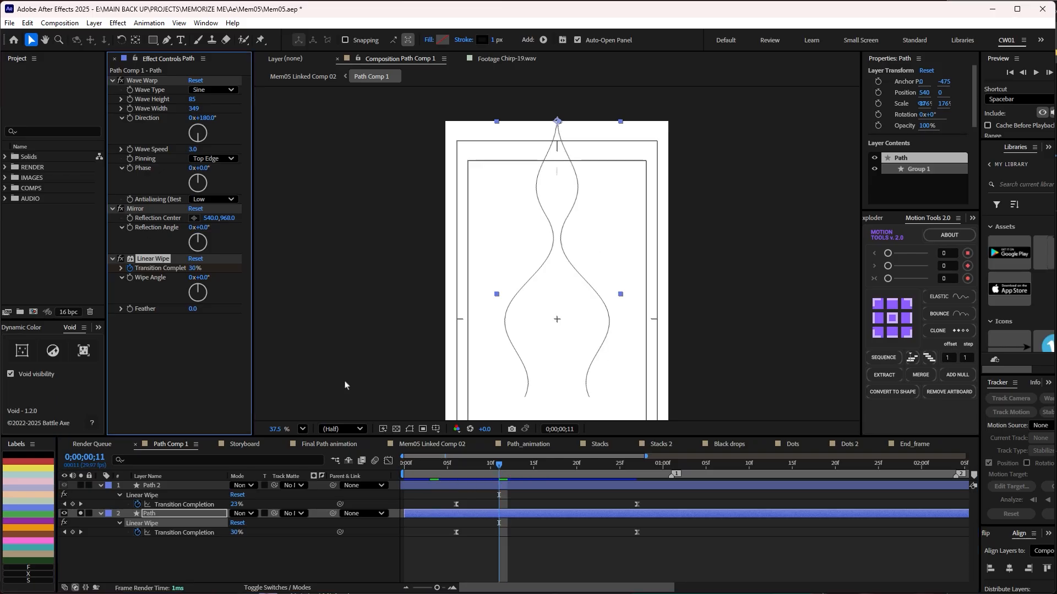
pyautogui.moveTo(498, 466)
pyautogui.mouseDown()
pyautogui.moveTo(458, 468)
pyautogui.moveTo(551, 468)
pyautogui.moveTo(436, 467)
pyautogui.moveTo(511, 468)
pyautogui.moveTo(482, 474)
pyautogui.moveTo(496, 474)
pyautogui.mouseUp()
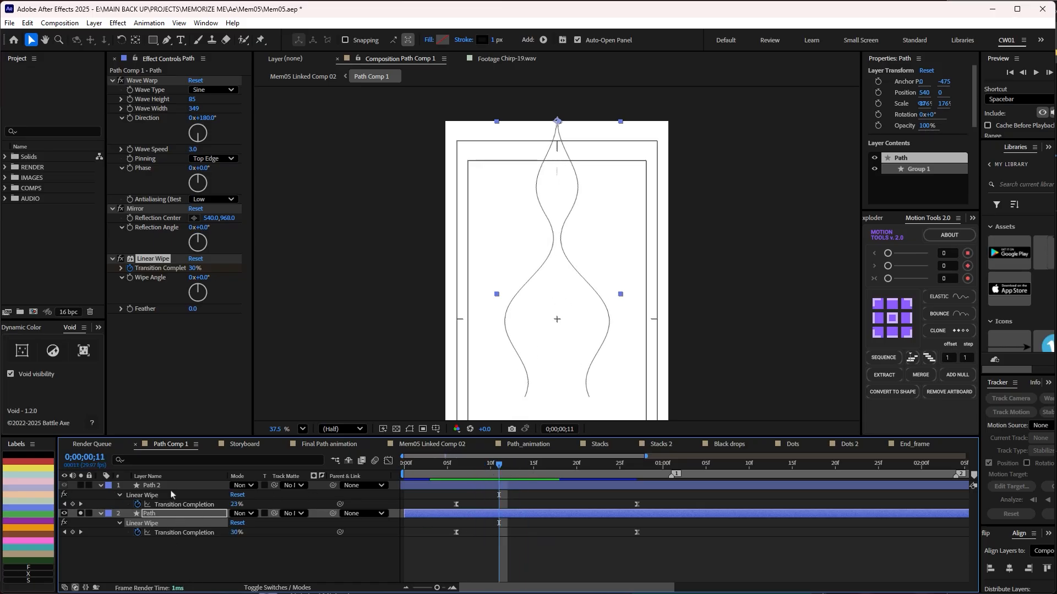
# Step: Solo the Path 2 layer as well and preview both mirrored line pairs together at 0;00;00;09
pyautogui.click(80, 487)
pyautogui.moveTo(424, 486); pyautogui.dragTo(481, 473)
pyautogui.hotkey('ctrl', 'z')
# Step: Return to Mem05 Linked Comp 02 and solo the Ellipse layer again, keeping the time at 0;00;00;06
pyautogui.press('Tab')
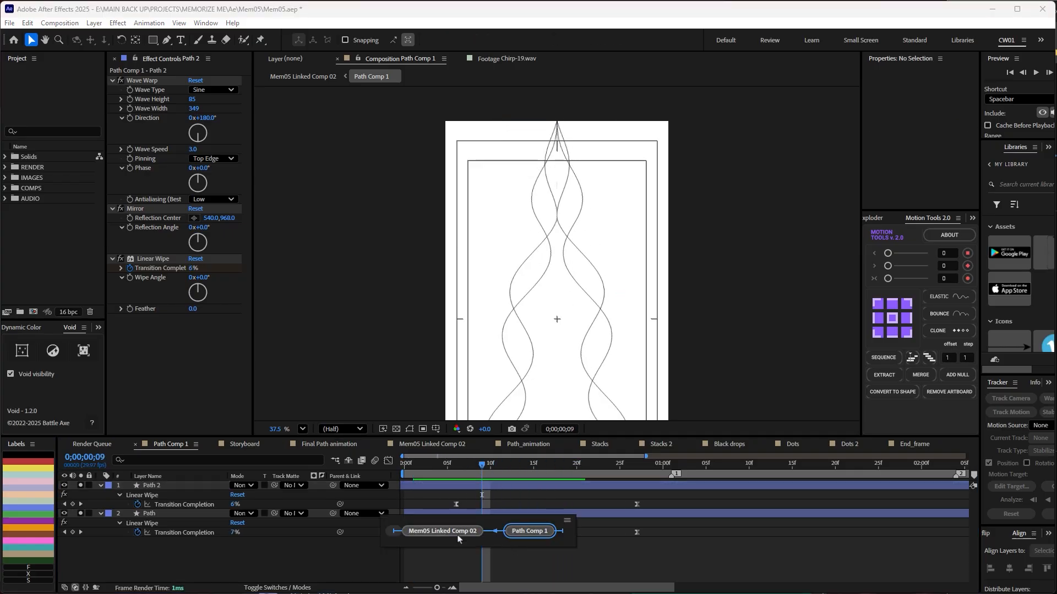
pyautogui.click(462, 534)
pyautogui.click(408, 532)
pyautogui.click(81, 532)
pyautogui.click(423, 499)
pyautogui.moveTo(398, 467)
pyautogui.mouseDown()
pyautogui.moveTo(382, 467)
pyautogui.moveTo(395, 468)
pyautogui.mouseUp()
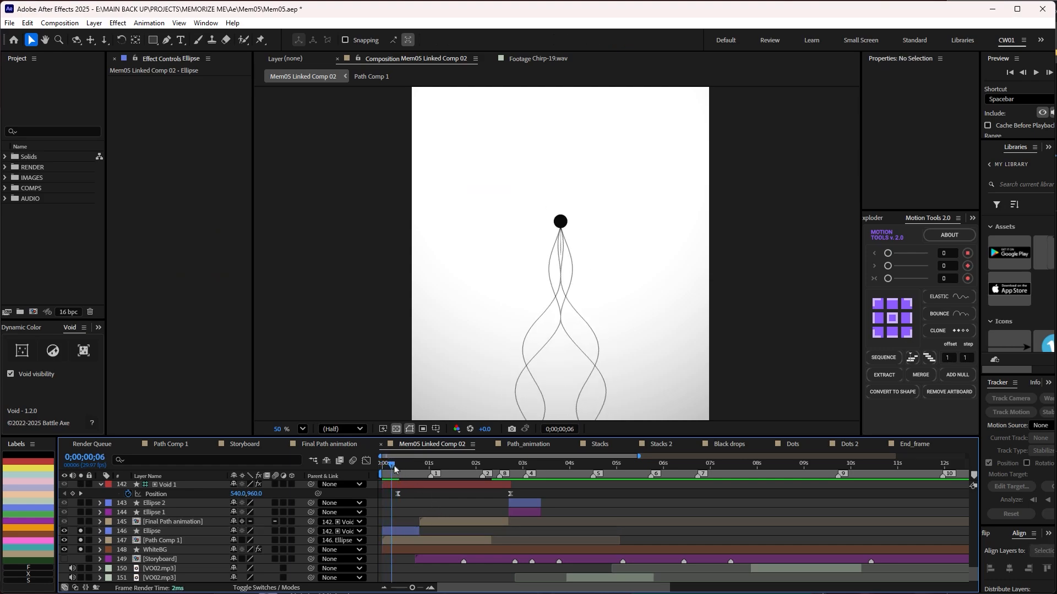
# Step: Reveal the Position property of Path Comp 1 and inspect the Ellipse 2, Ellipse and Void 1 layers
pyautogui.click(401, 540)
pyautogui.press('p')
pyautogui.scroll(-1, 286, 551)
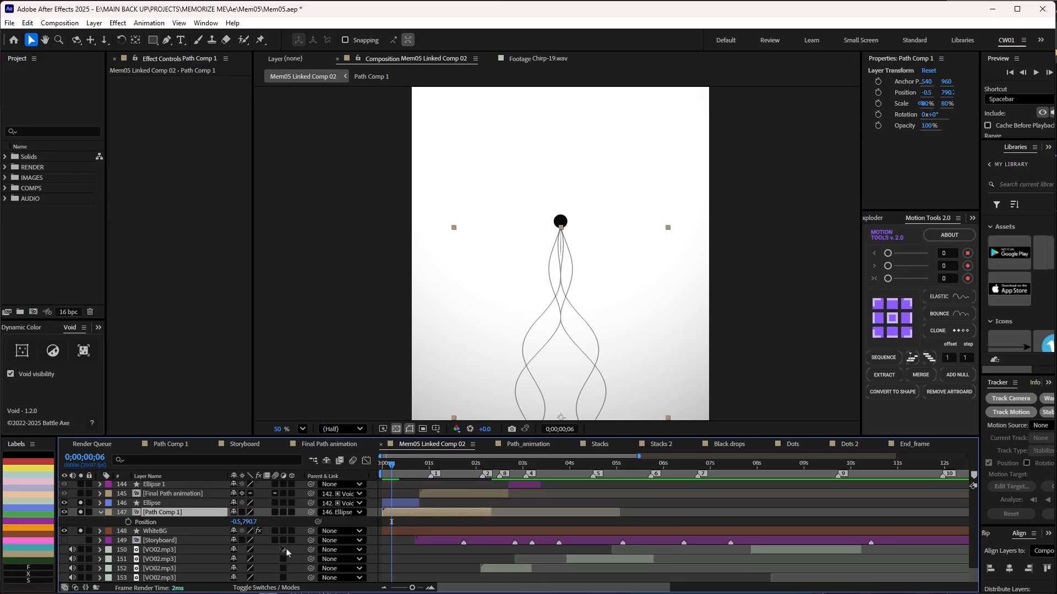
pyautogui.scroll(1, 190, 514)
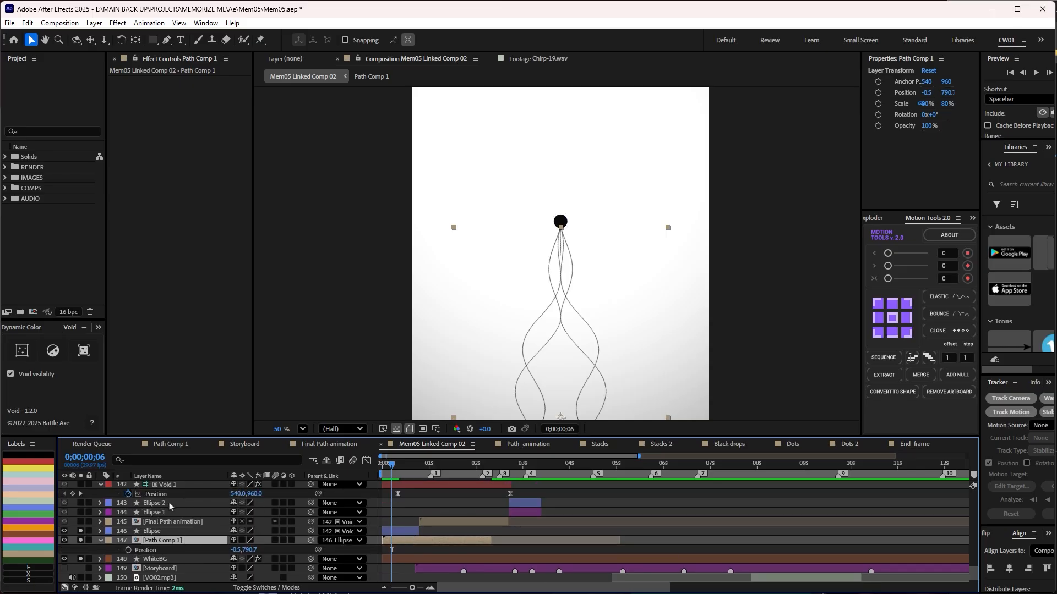
pyautogui.click(164, 504)
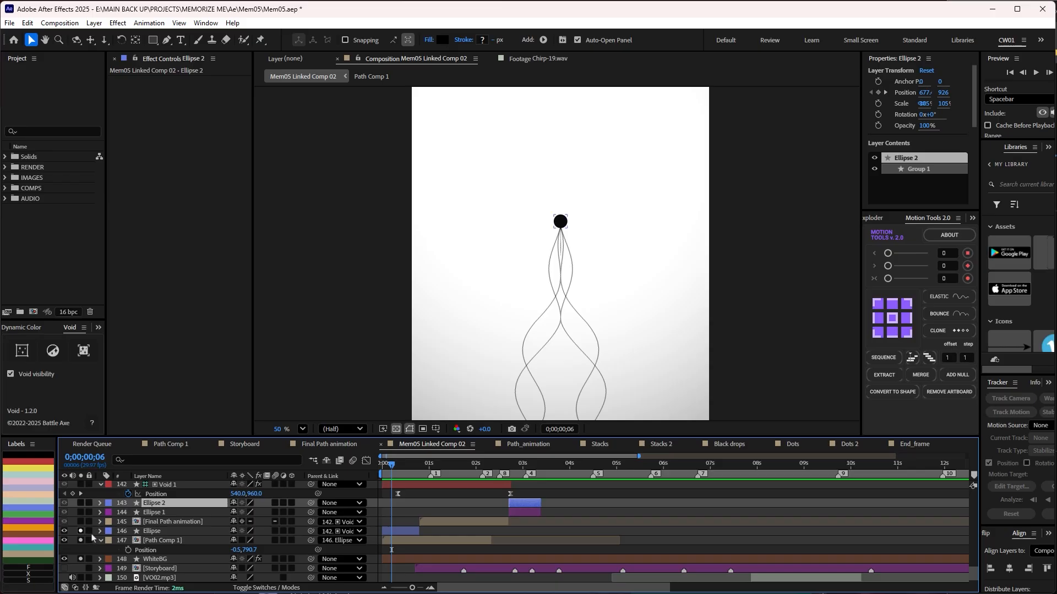
pyautogui.click(160, 532)
pyautogui.click(165, 485)
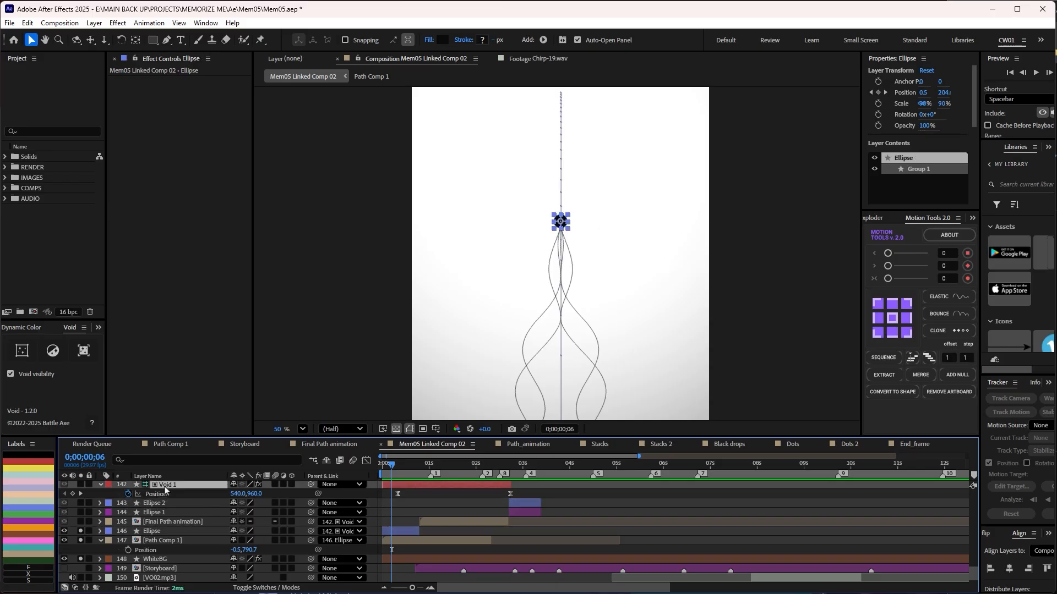
# Step: Solo the Ellipse 2, Ellipse 1 and Final Path animation layers and preview the opening up to 0;00;00;24
pyautogui.scroll(1, 390, 509)
pyautogui.moveTo(81, 531); pyautogui.dragTo(81, 550)
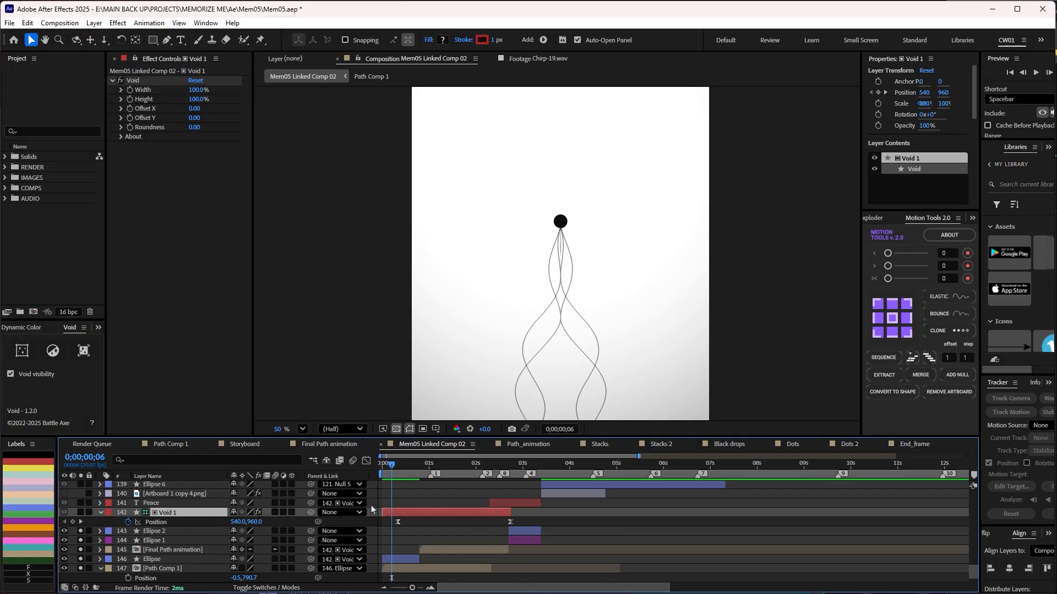
pyautogui.moveTo(393, 467); pyautogui.dragTo(418, 477)
pyautogui.press(',')
pyautogui.scroll(-2, 417, 478)
pyautogui.scroll(1, 446, 492)
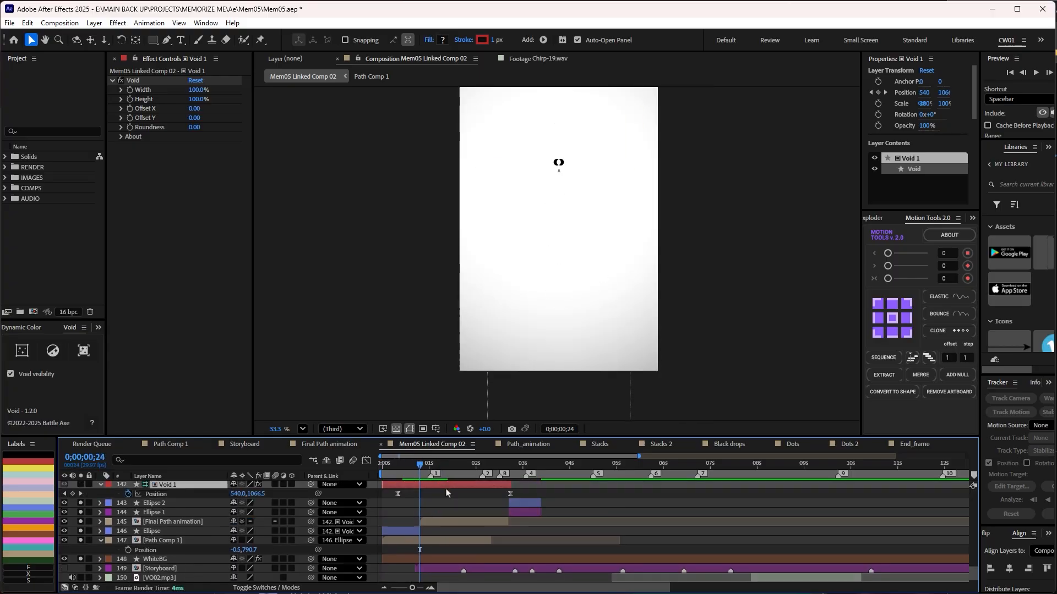
# Step: Open the Final Path animation precomp and check its composition settings without changing them
pyautogui.click(431, 522)
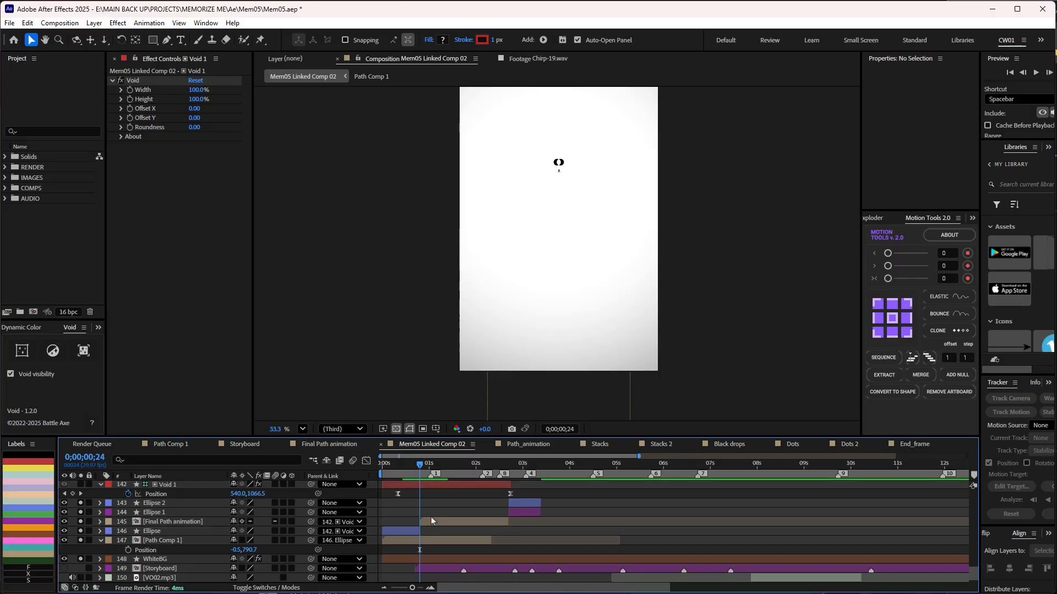
pyautogui.doubleClick(430, 523)
pyautogui.scroll(-3, 547, 363)
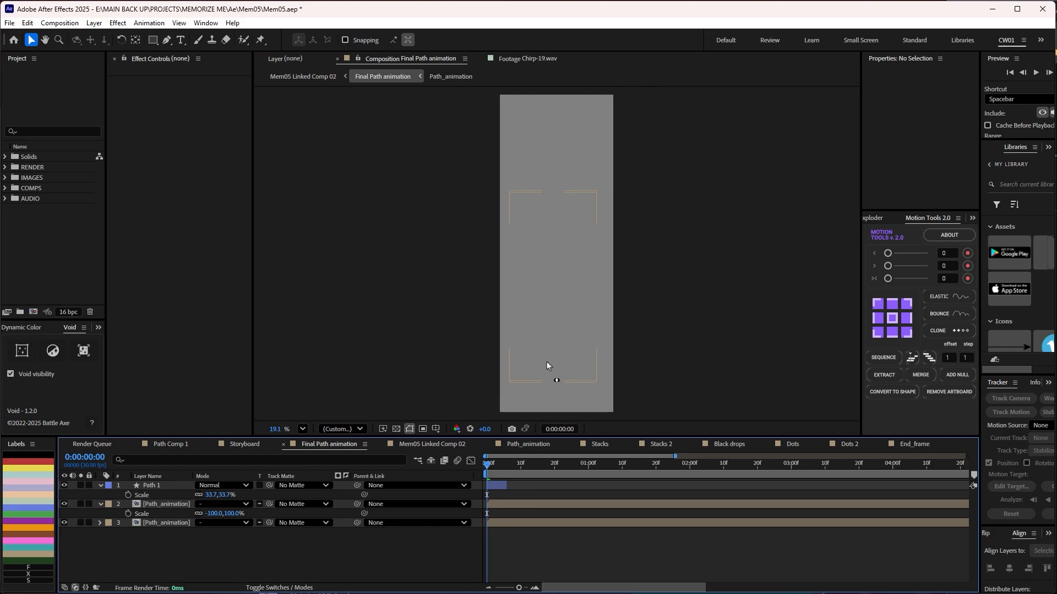
pyautogui.rightClick(410, 251)
pyautogui.click(459, 275)
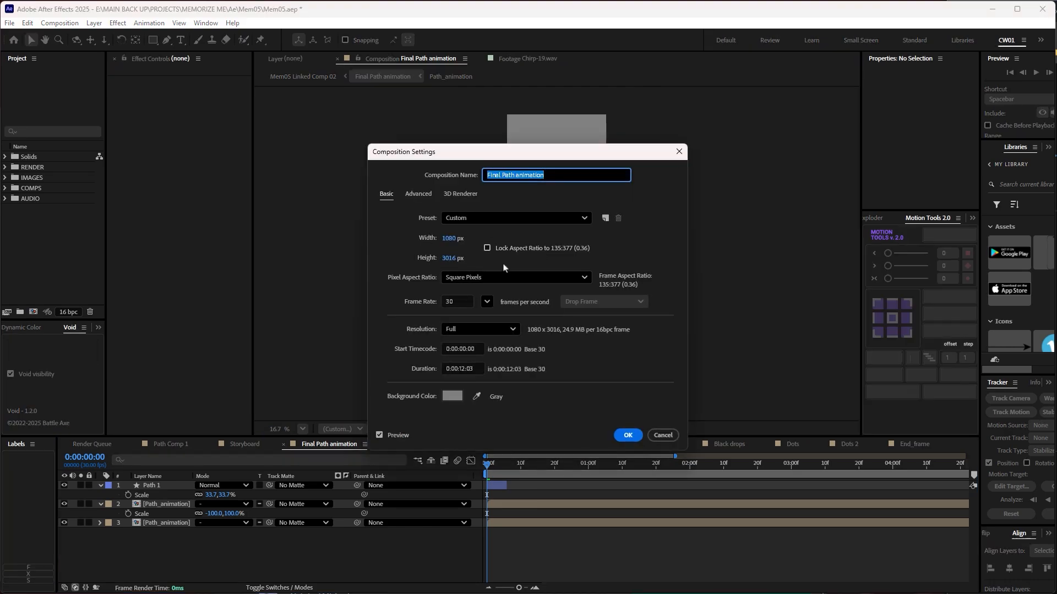
pyautogui.click(647, 435)
# Step: Zoom in on the splitting dot in Final Path animation and preview its first frames from 0:00:00:00
pyautogui.scroll(2, 534, 312)
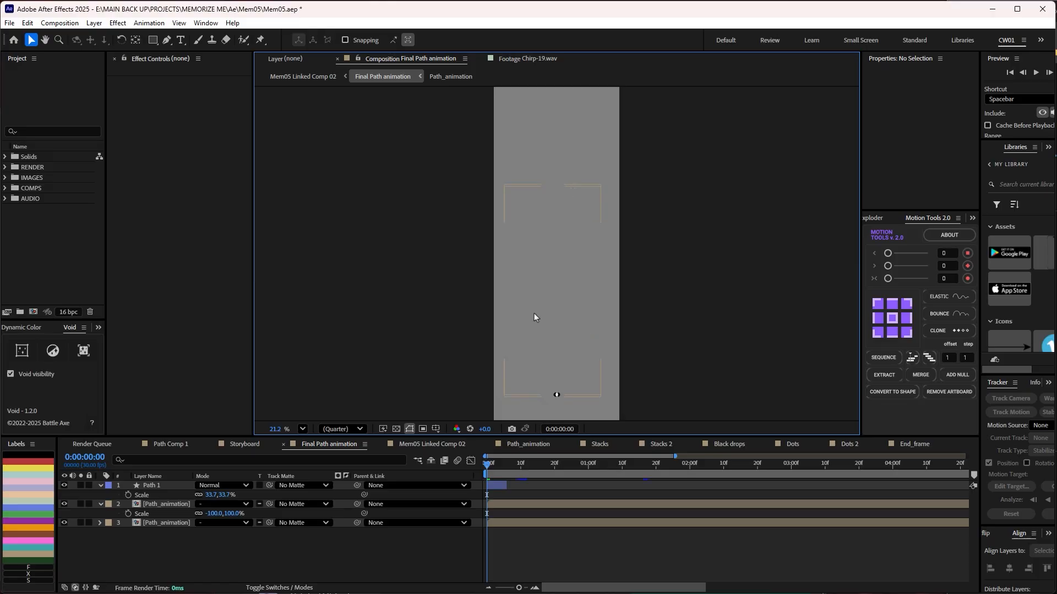
pyautogui.moveTo(573, 364); pyautogui.dragTo(555, 223)
pyautogui.scroll(1, 537, 306)
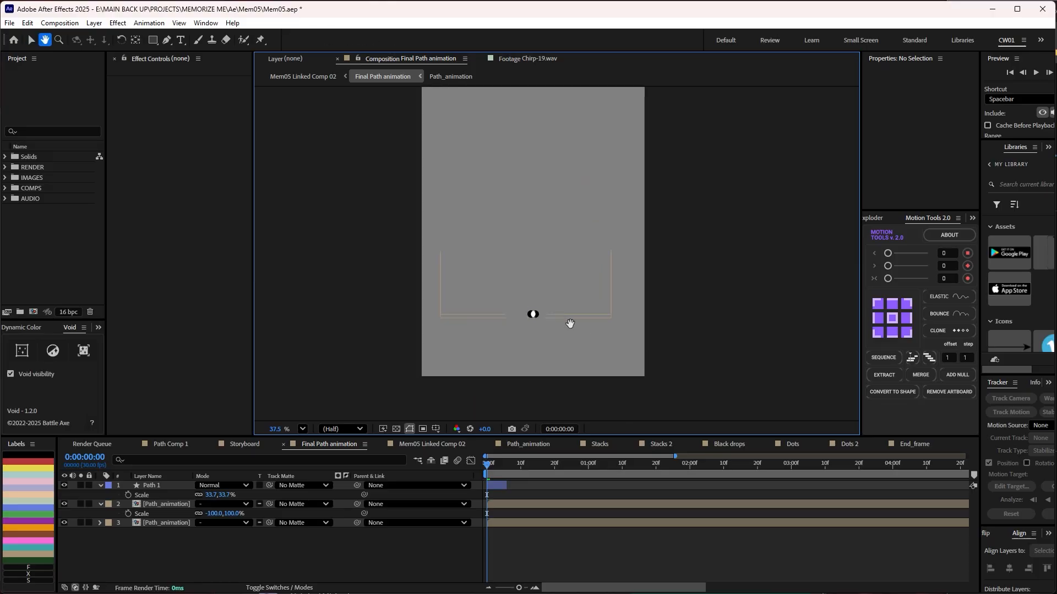
pyautogui.moveTo(488, 467)
pyautogui.mouseDown()
pyautogui.moveTo(528, 466)
pyautogui.moveTo(486, 467)
pyautogui.mouseUp()
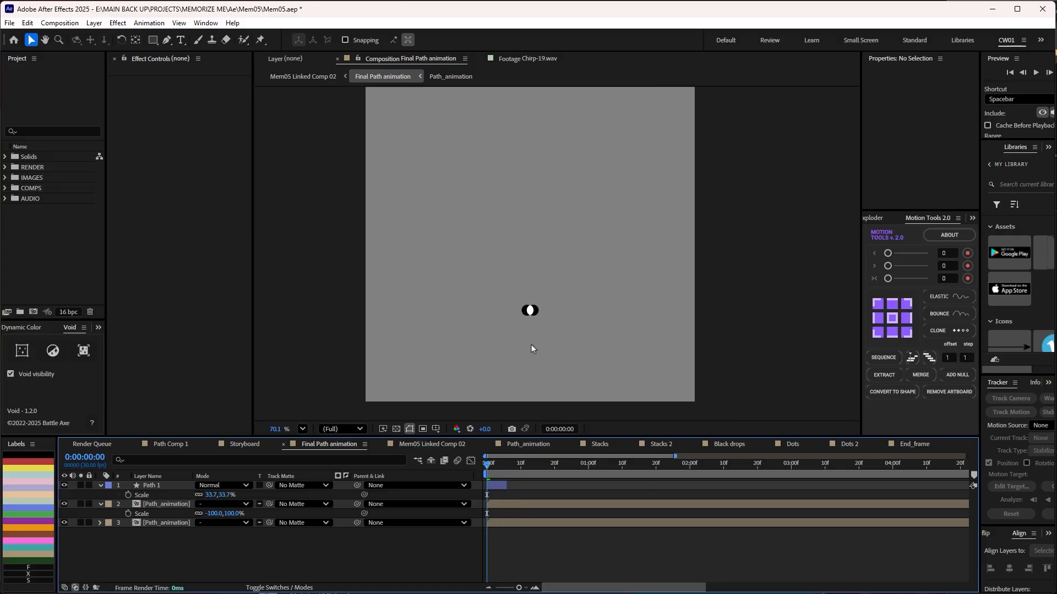
pyautogui.scroll(3, 531, 345)
pyautogui.moveTo(488, 467)
pyautogui.mouseDown()
pyautogui.moveTo(513, 465)
pyautogui.moveTo(490, 468)
pyautogui.mouseUp()
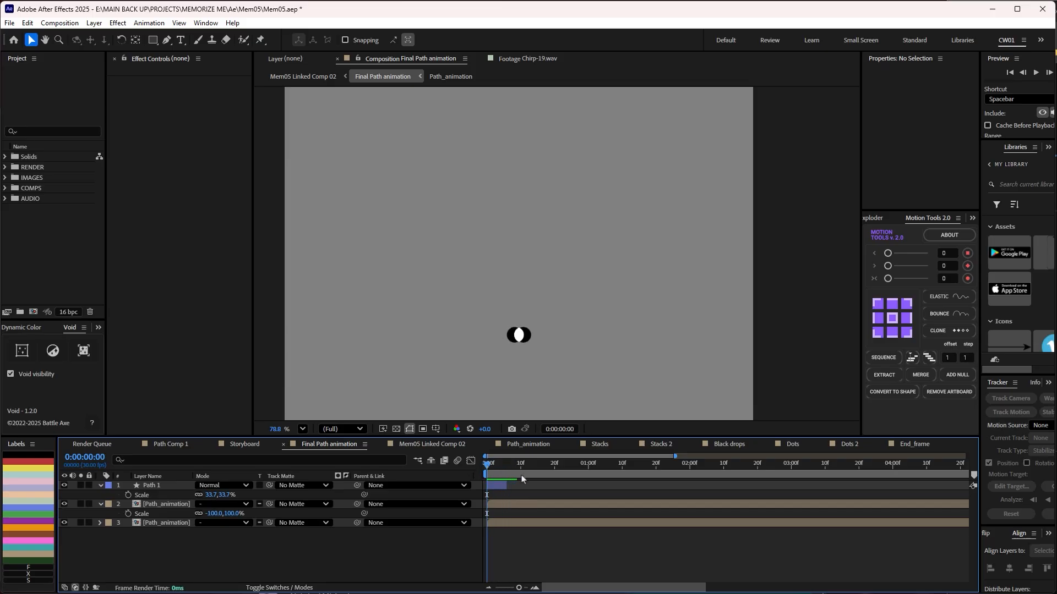
# Step: Return to Mem05 Linked Comp 02 and preview the changeover to Final Path animation from 0;00;00;19 to 0;00;00;25
pyautogui.press('Tab')
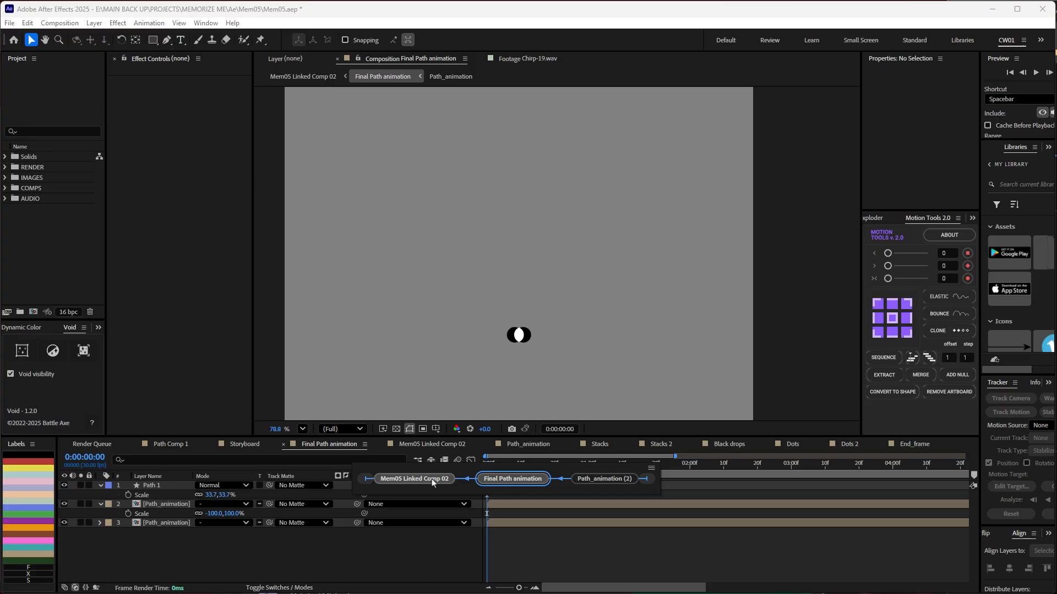
pyautogui.click(432, 479)
pyautogui.moveTo(419, 468); pyautogui.dragTo(412, 469)
pyautogui.scroll(2, 547, 165)
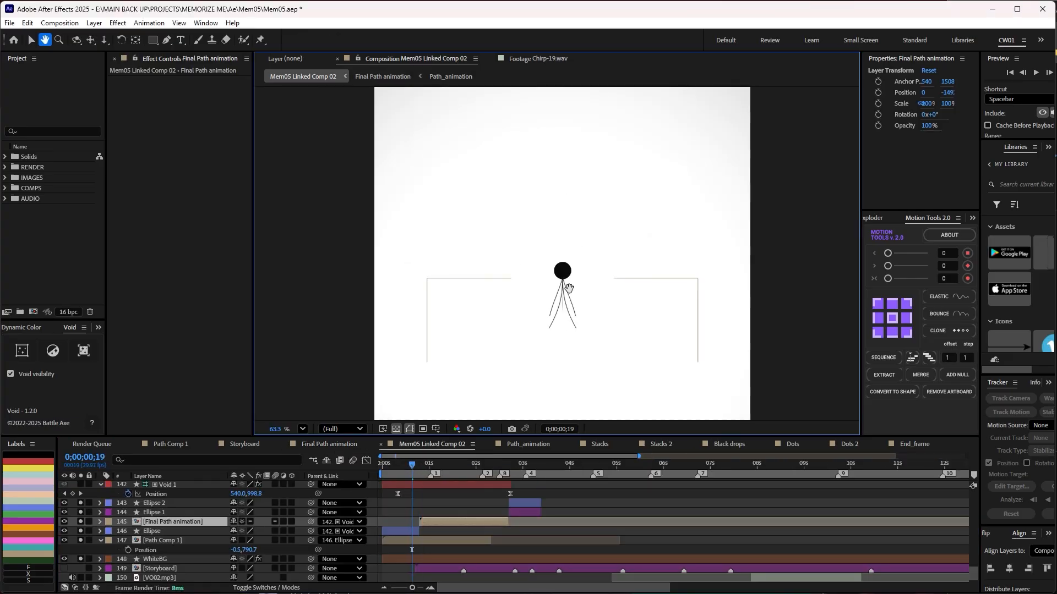
pyautogui.moveTo(413, 467)
pyautogui.mouseDown()
pyautogui.moveTo(434, 466)
pyautogui.moveTo(403, 467)
pyautogui.moveTo(444, 467)
pyautogui.moveTo(410, 467)
pyautogui.moveTo(425, 464)
pyautogui.mouseUp()
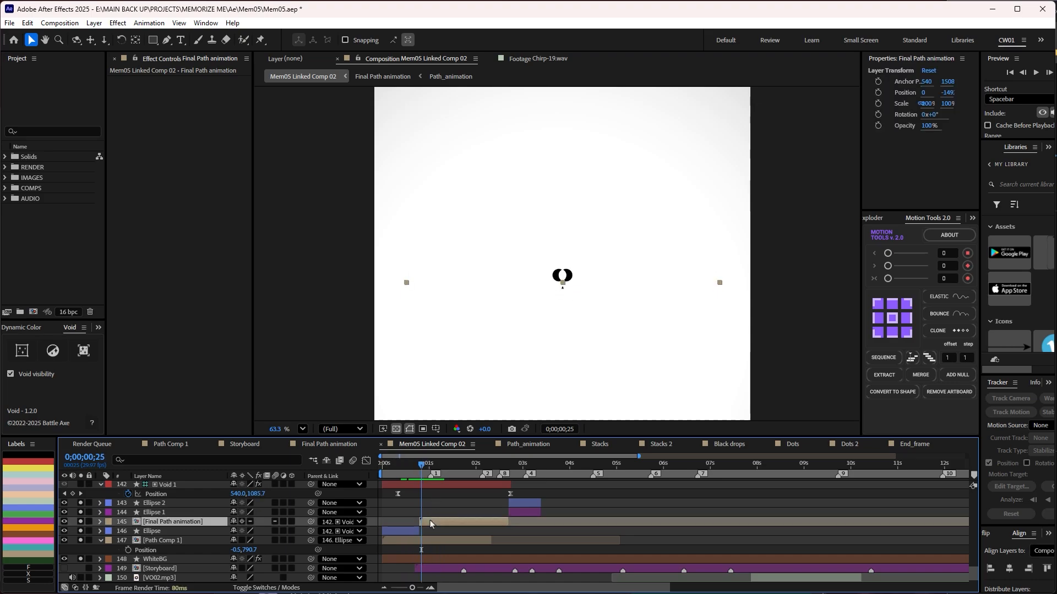
# Step: Hide the Path 1 layer in Final Path animation and preview the two separating dots up to 0:00:00:12
pyautogui.doubleClick(431, 520)
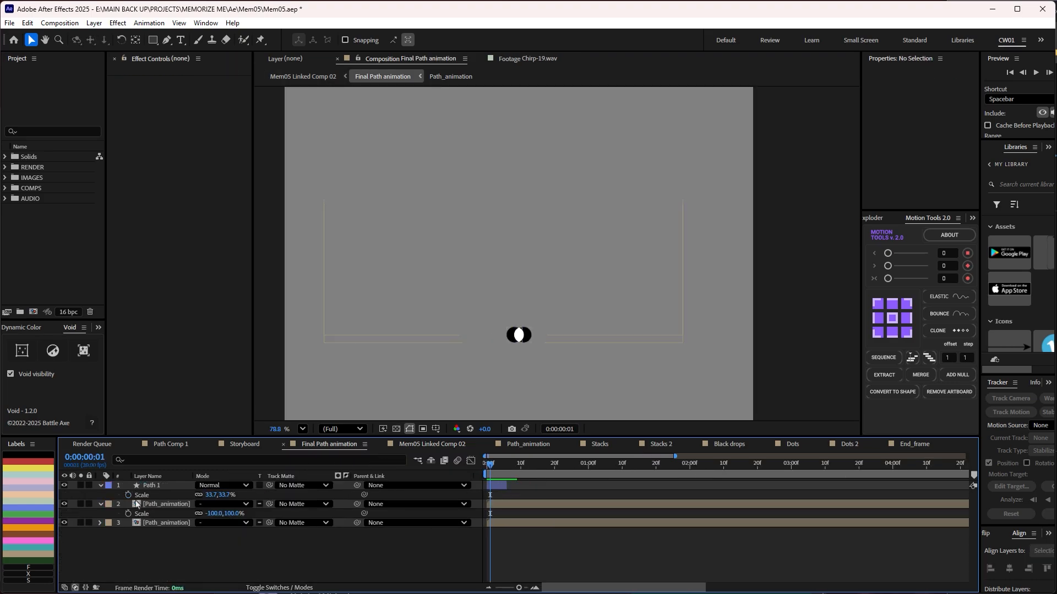
pyautogui.click(63, 486)
pyautogui.moveTo(488, 467)
pyautogui.mouseDown()
pyautogui.moveTo(500, 467)
pyautogui.moveTo(475, 475)
pyautogui.moveTo(497, 475)
pyautogui.mouseUp()
pyautogui.press('space')
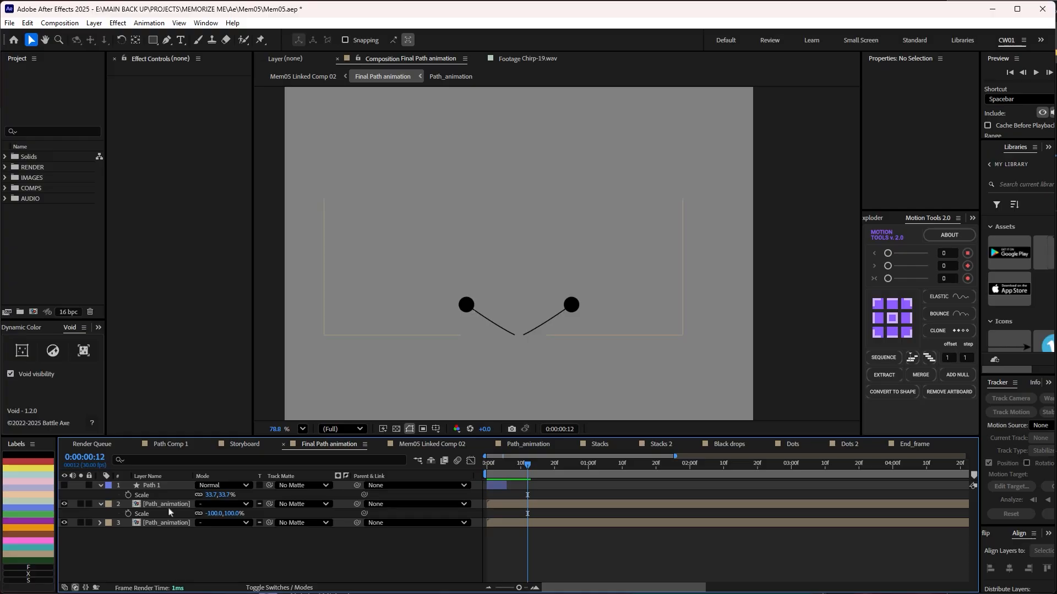
# Step: Open the Path_animation precomp and solo Ellipse 1 and S.Path1, previewing the dot and its trail up to 0:00:01:01
pyautogui.doubleClick(170, 523)
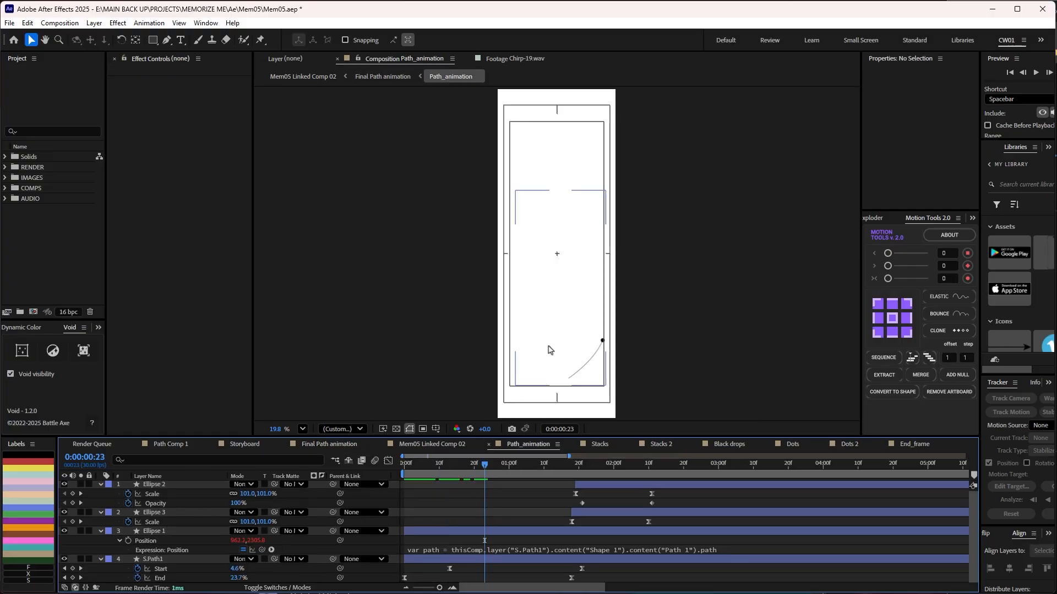
pyautogui.scroll(1, 557, 340)
pyautogui.moveTo(580, 374); pyautogui.dragTo(559, 231)
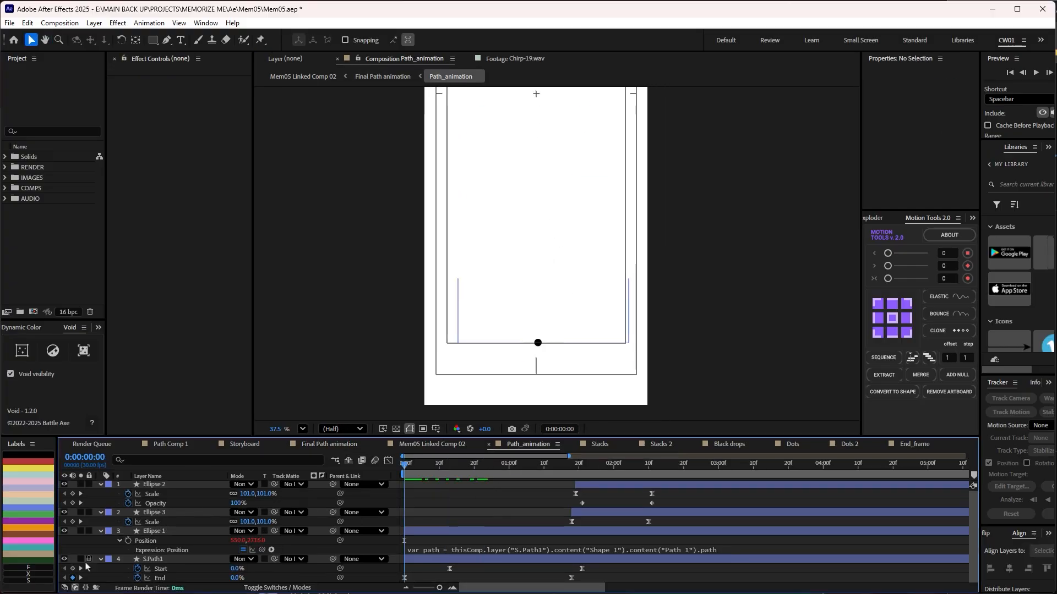
pyautogui.click(81, 560)
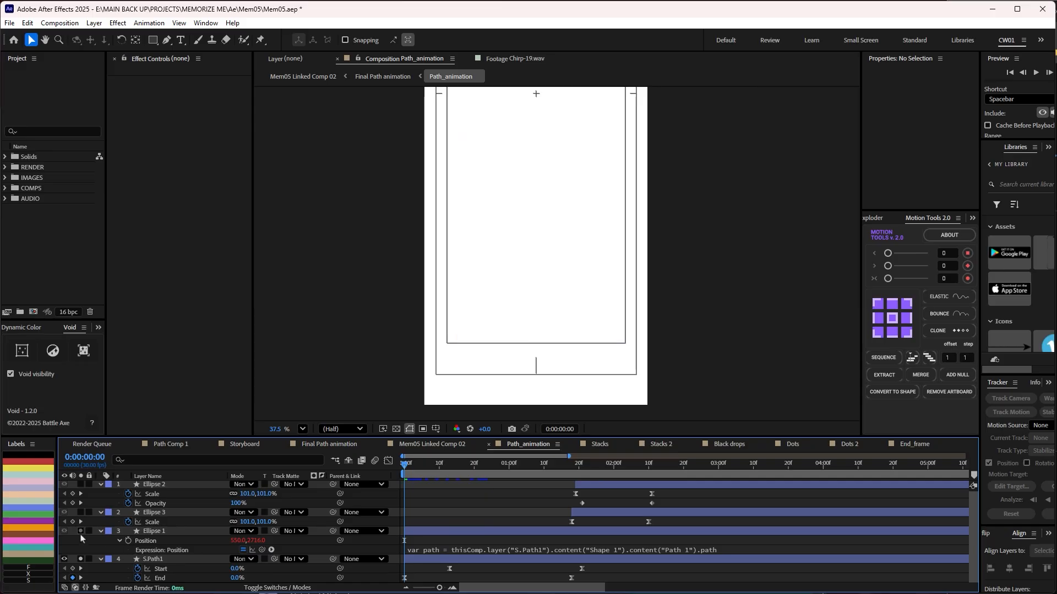
pyautogui.press('space')
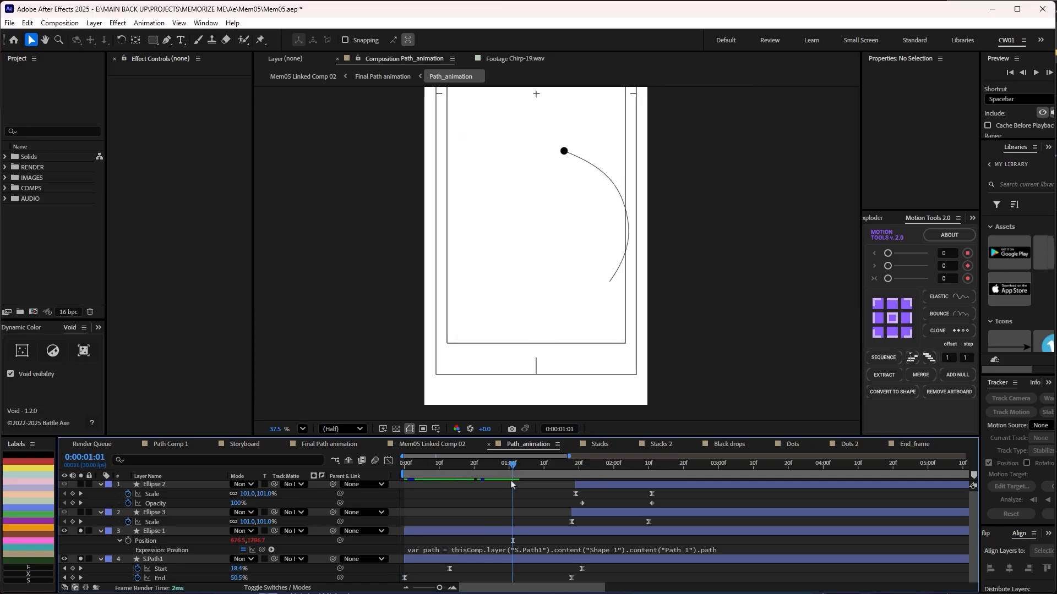
pyautogui.press('space')
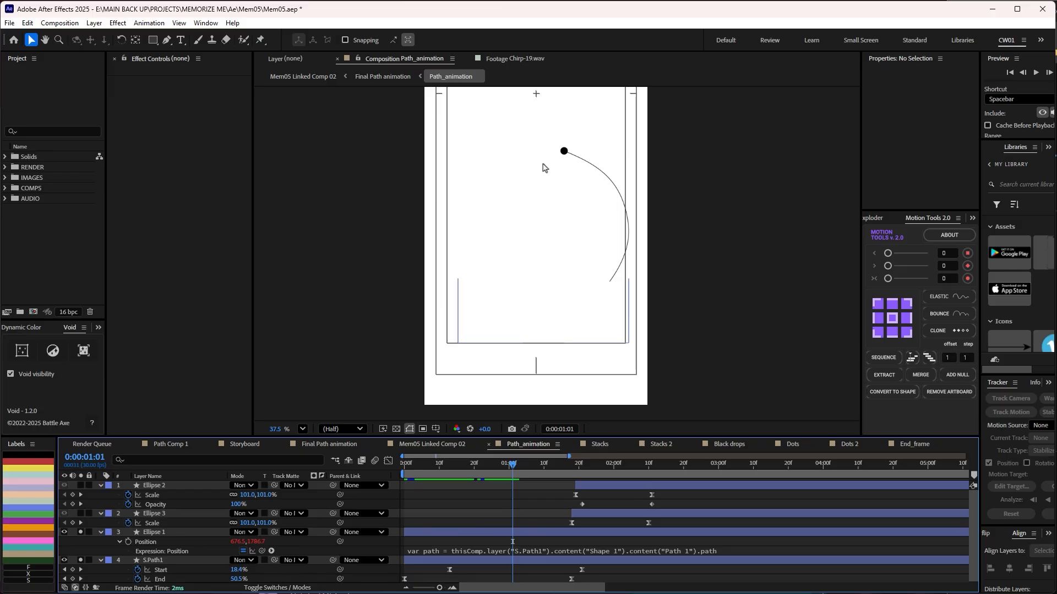
# Step: Follow the soloed dot and trail further along the curved path up to 0:00:01:10
pyautogui.press('h')
pyautogui.moveTo(650, 192); pyautogui.dragTo(668, 330)
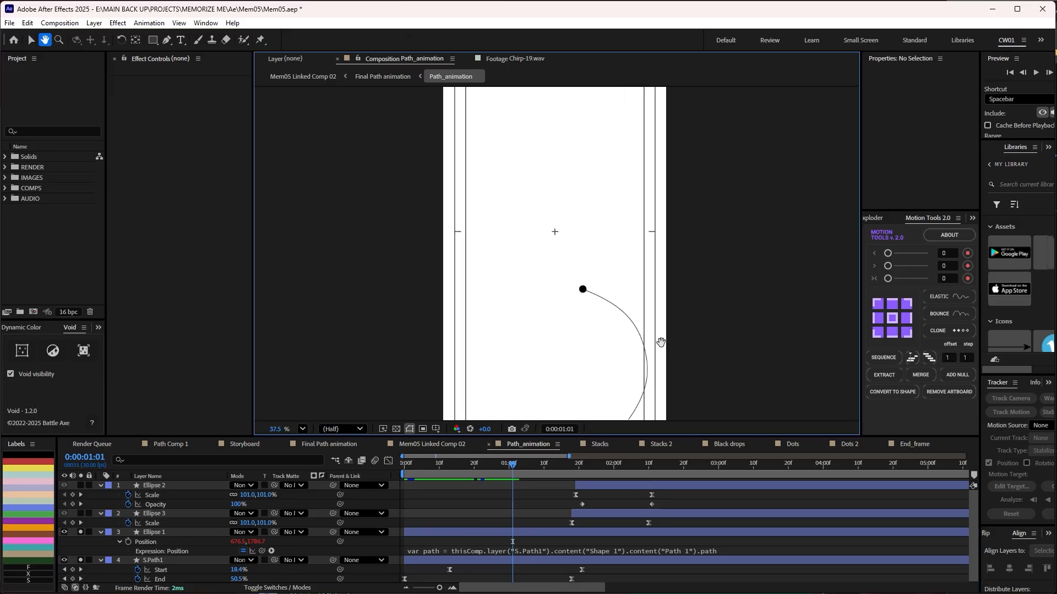
pyautogui.press('v')
pyautogui.moveTo(513, 467); pyautogui.dragTo(542, 464)
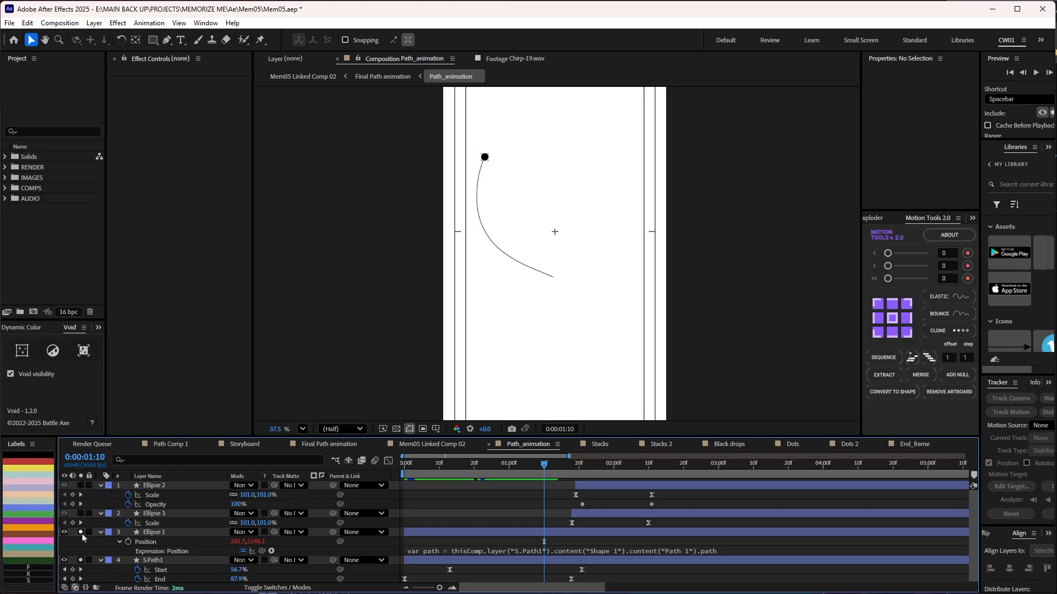
# Step: Unsolo the Path_animation layers and examine the rings around the dot up close at 0:00:01:24
pyautogui.moveTo(610, 465); pyautogui.dragTo(592, 465)
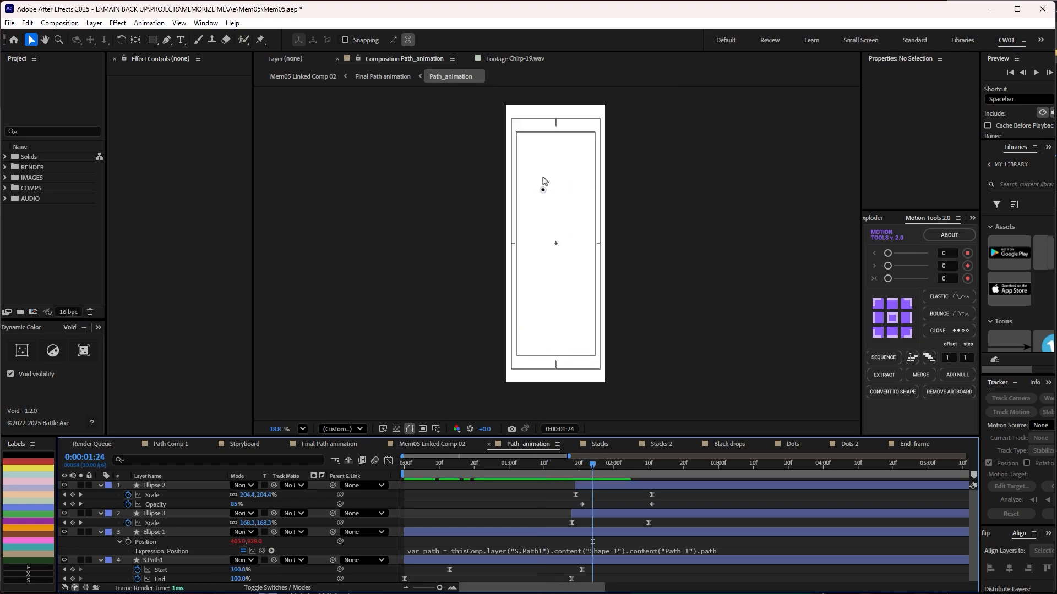
pyautogui.scroll(3, 545, 179)
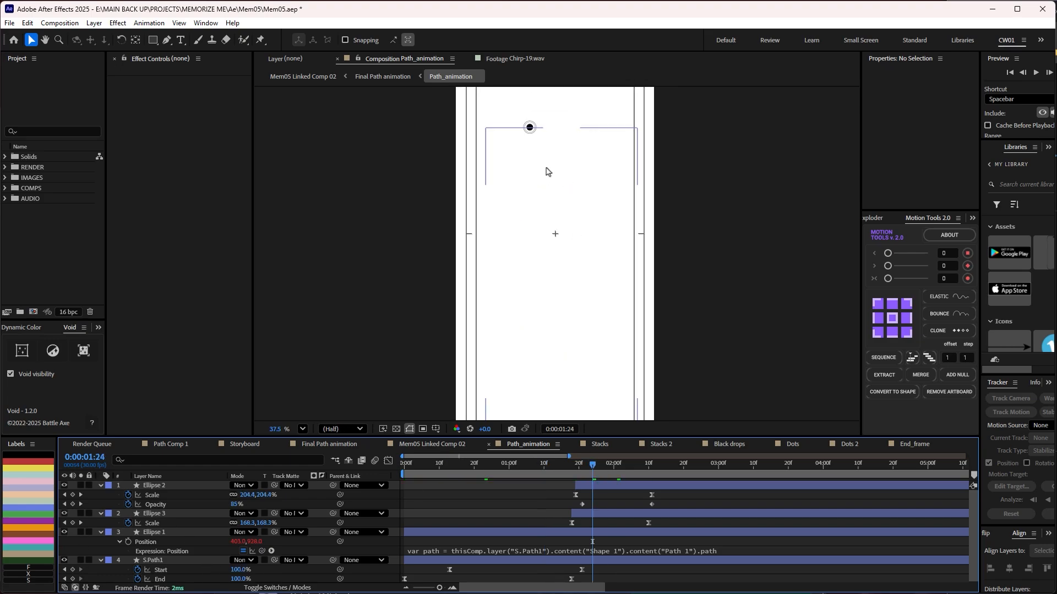
pyautogui.press('space')
pyautogui.scroll(5, 558, 297)
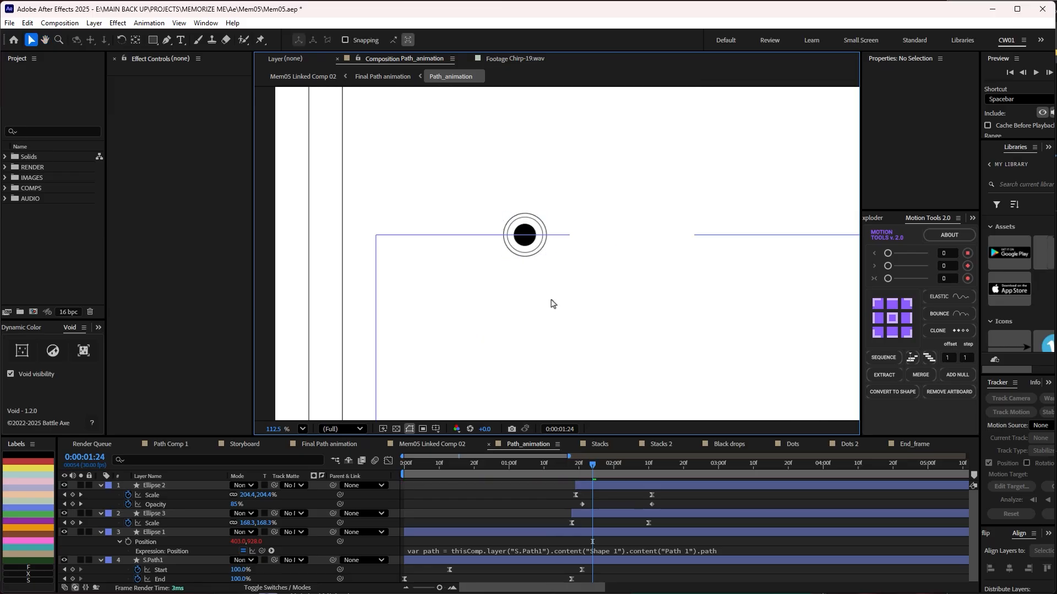
# Step: Inspect the Ellipse 2 and Ellipse 3 ring layers and preview their expansion from 0:00:01:18 to 0:00:02:04
pyautogui.moveTo(593, 466); pyautogui.dragTo(571, 477)
pyautogui.click(595, 487)
pyautogui.click(597, 520)
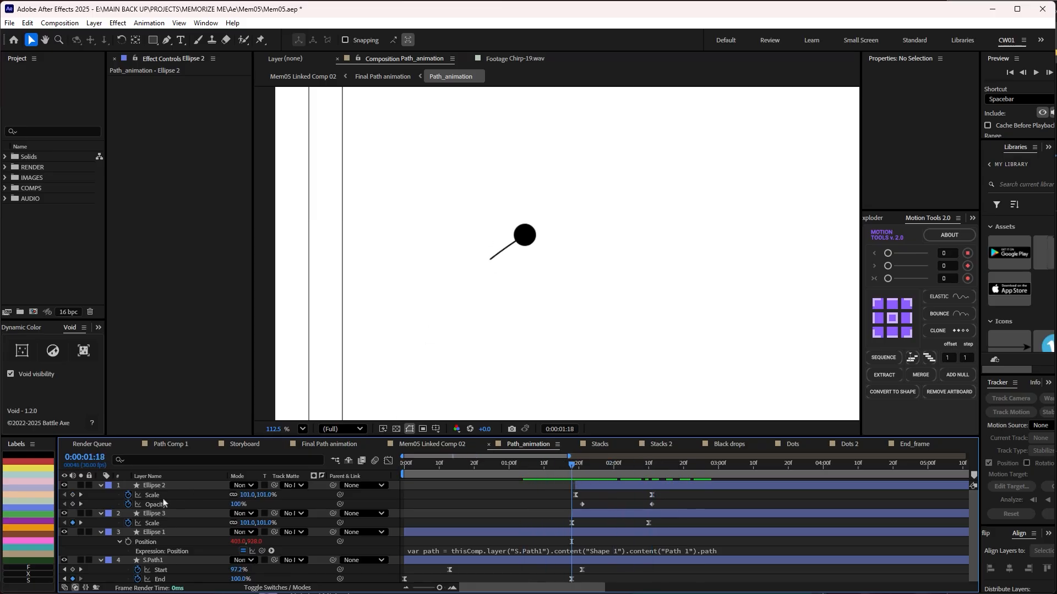
pyautogui.moveTo(584, 475); pyautogui.dragTo(629, 477)
pyautogui.scroll(-5, 582, 264)
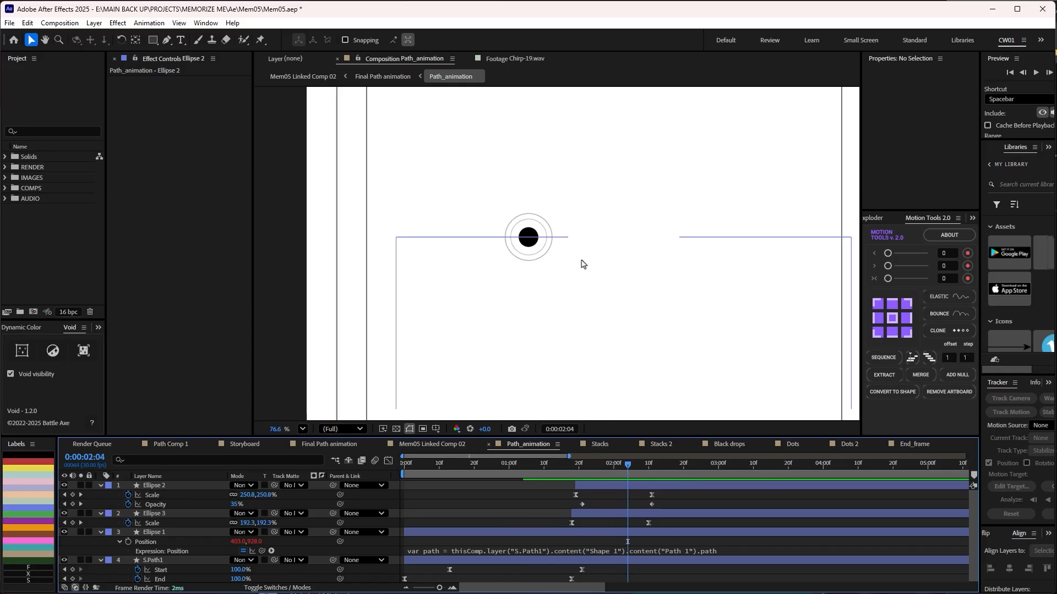
# Step: Return to Final Path animation, make the Path 1 layer visible again and preview it with the horizontally flipped Path_animation layer selected
pyautogui.moveTo(488, 472); pyautogui.dragTo(526, 473)
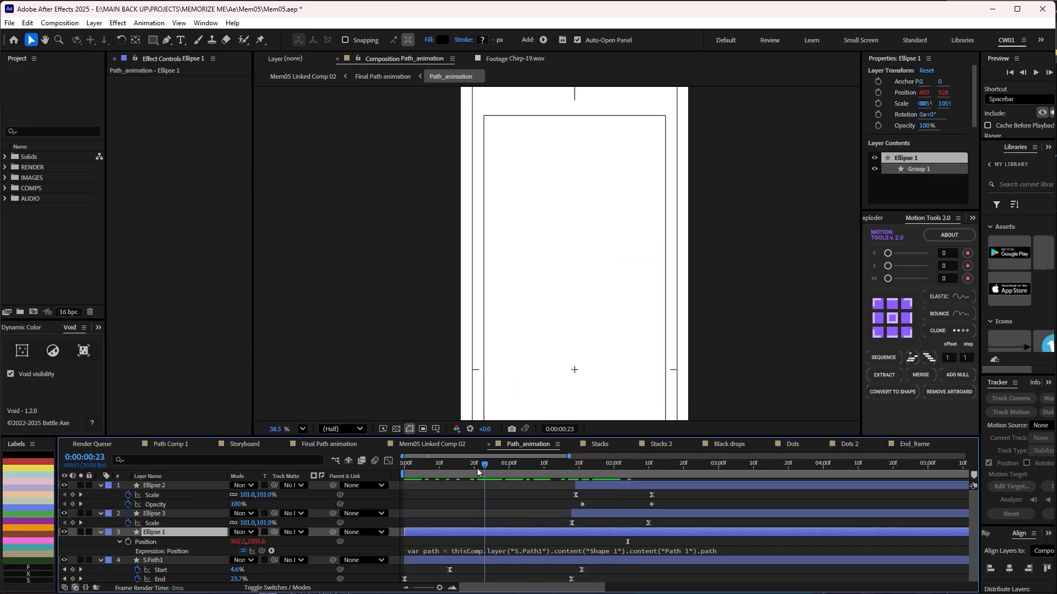
pyautogui.click(547, 514)
pyautogui.press('Tab')
pyautogui.click(502, 511)
pyautogui.moveTo(509, 471)
pyautogui.mouseDown()
pyautogui.moveTo(519, 467)
pyautogui.moveTo(494, 473)
pyautogui.mouseUp()
pyautogui.click(159, 505)
pyautogui.click(64, 485)
pyautogui.press('space')
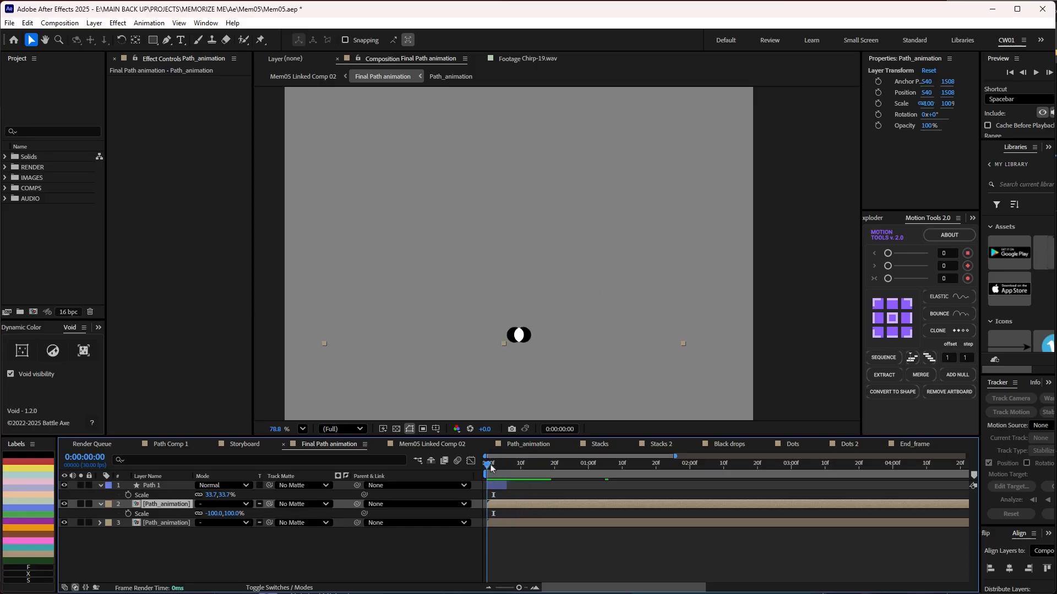
# Step: Preview the mirrored dots and their expanding rings in Final Path animation up to 0:00:01:27
pyautogui.scroll(-3, 521, 342)
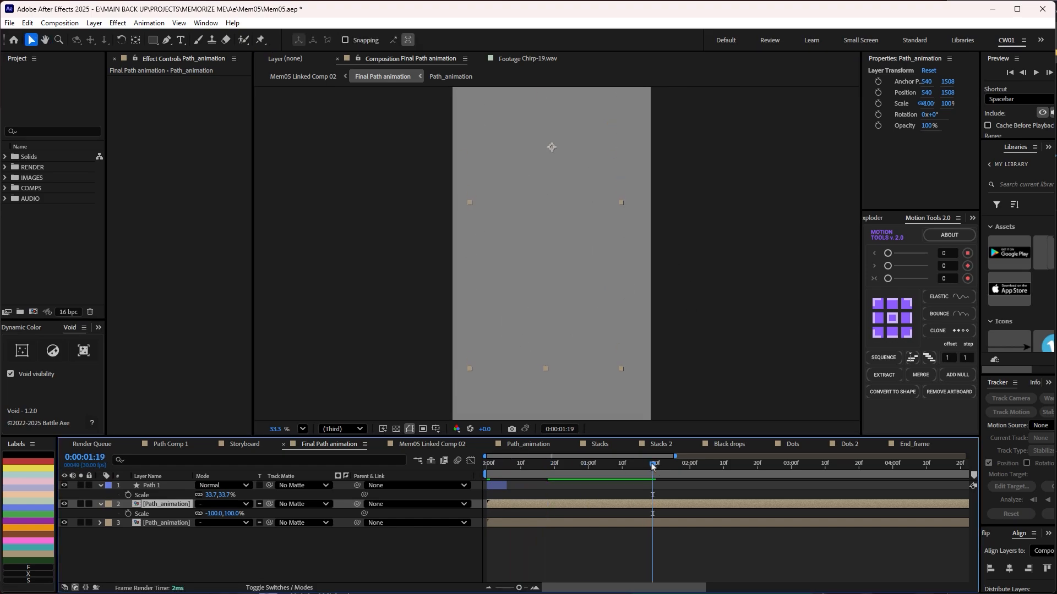
pyautogui.scroll(-2, 634, 315)
pyautogui.scroll(-1, 634, 315)
pyautogui.moveTo(649, 482); pyautogui.dragTo(670, 451)
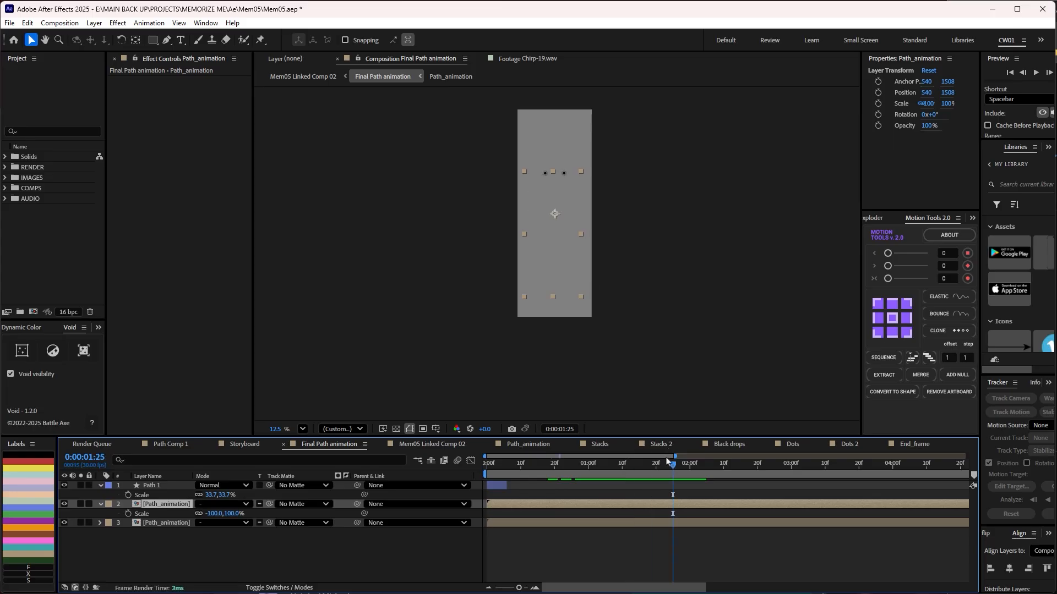
pyautogui.scroll(2, 566, 175)
pyautogui.moveTo(568, 164); pyautogui.dragTo(585, 328)
pyautogui.scroll(1, 586, 327)
pyautogui.moveTo(603, 470); pyautogui.dragTo(682, 475)
# Step: Return to Mem05 Linked Comp 02 at about 0;00;02;22 and fit the whole frame in the viewer
pyautogui.press('Tab')
pyautogui.click(589, 471)
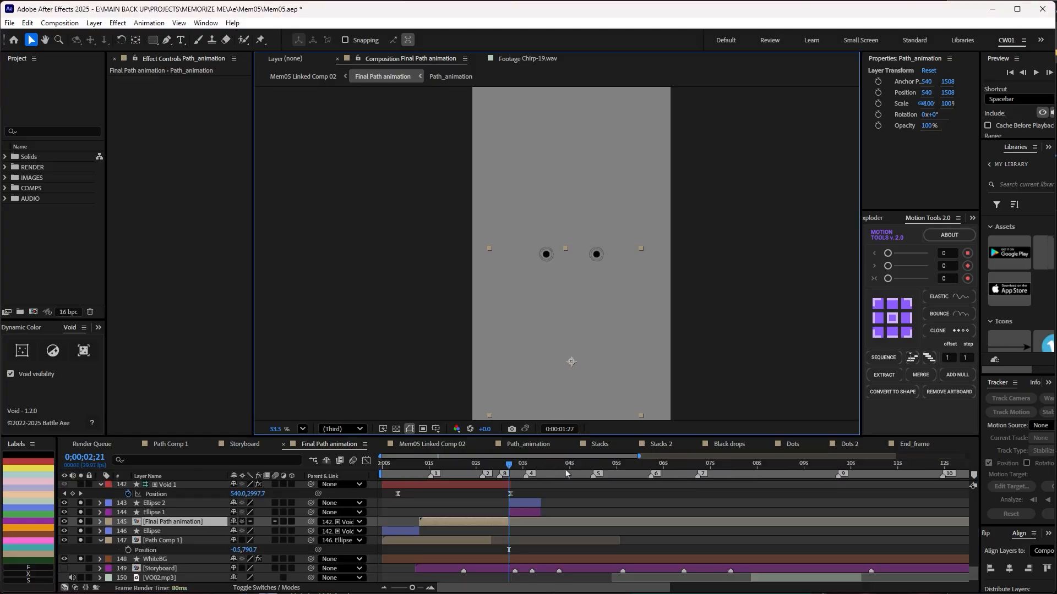
pyautogui.press('space')
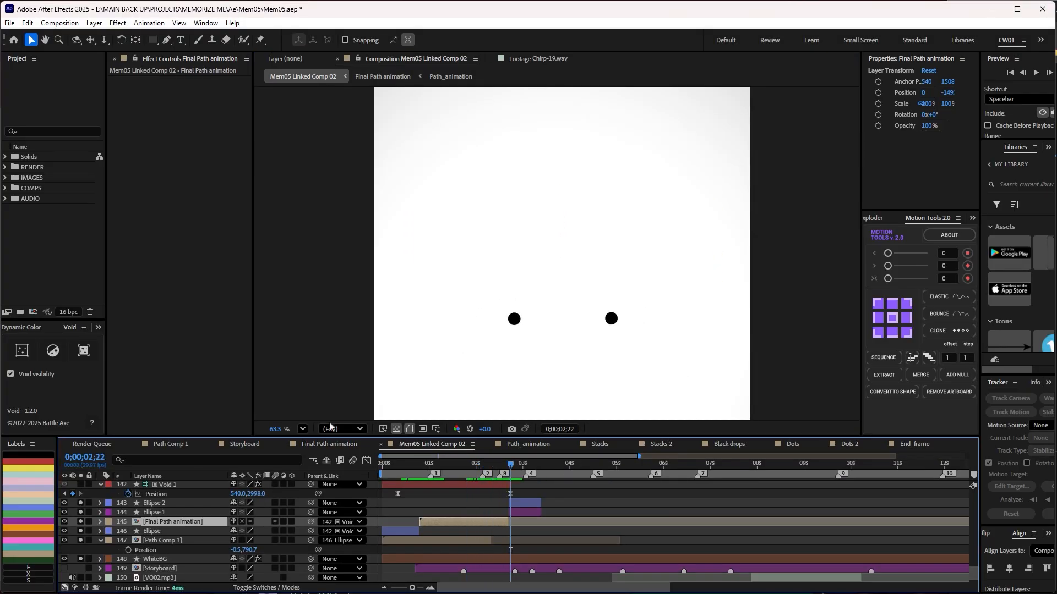
pyautogui.click(302, 429)
pyautogui.click(318, 443)
# Step: Preview the handover from Final Path animation to the Ellipse layers from 0;00;02;16 to 0;00;02;21, examining the two dots closely
pyautogui.click(517, 465)
pyautogui.moveTo(518, 466); pyautogui.dragTo(501, 465)
pyautogui.keyDown('alt'); pyautogui.scroll(4, 509, 507); pyautogui.keyUp('alt')
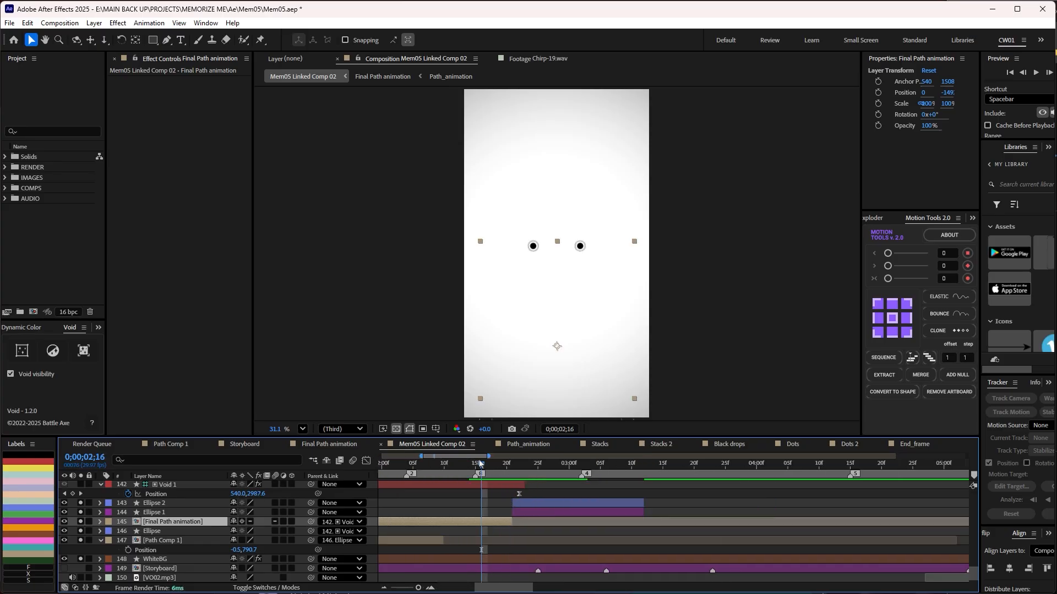
pyautogui.moveTo(483, 465); pyautogui.dragTo(512, 465)
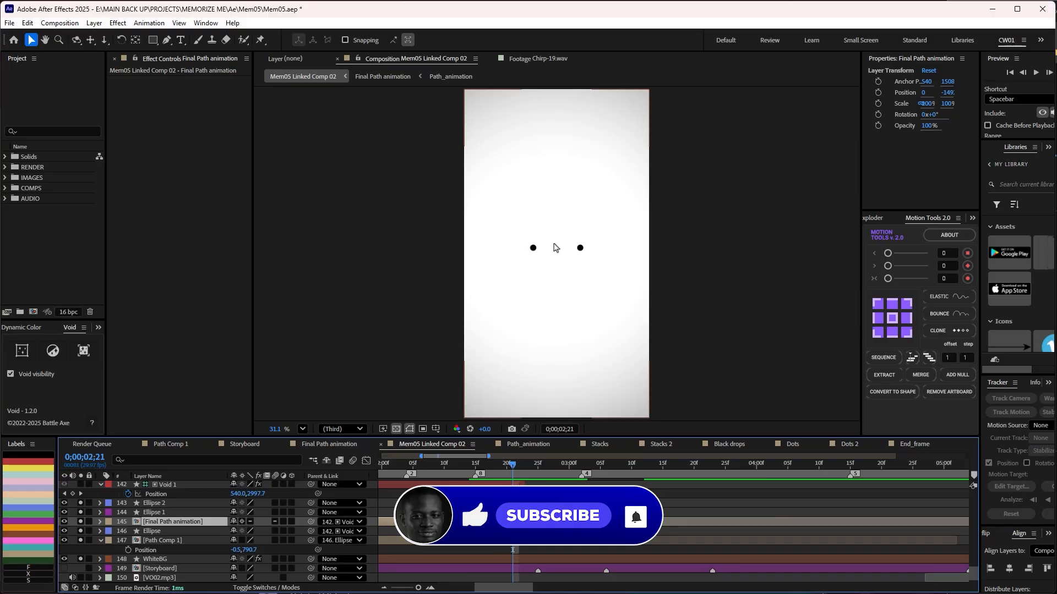
pyautogui.scroll(2, 554, 245)
pyautogui.scroll(2, 525, 255)
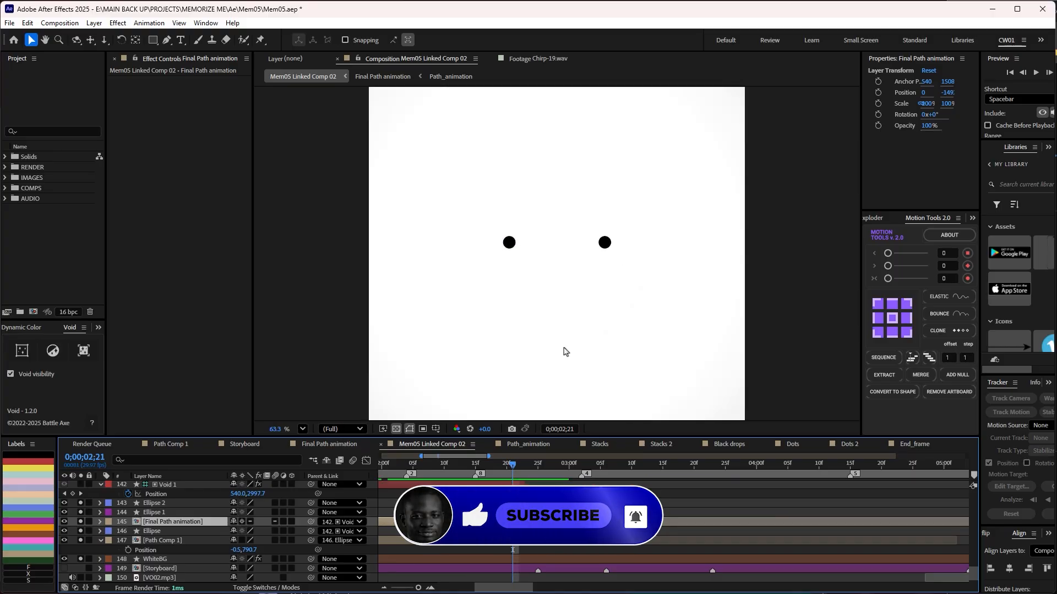
# Step: Select the Ellipse 1 and Ellipse 2 dots and reveal their Position keyframes at 0;00;02;23
pyautogui.click(604, 242)
pyautogui.click(509, 242)
pyautogui.moveTo(513, 466)
pyautogui.mouseDown()
pyautogui.moveTo(533, 470)
pyautogui.moveTo(503, 471)
pyautogui.moveTo(656, 471)
pyautogui.moveTo(525, 479)
pyautogui.mouseUp()
pyautogui.scroll(-1, 521, 298)
pyautogui.scroll(-1, 521, 302)
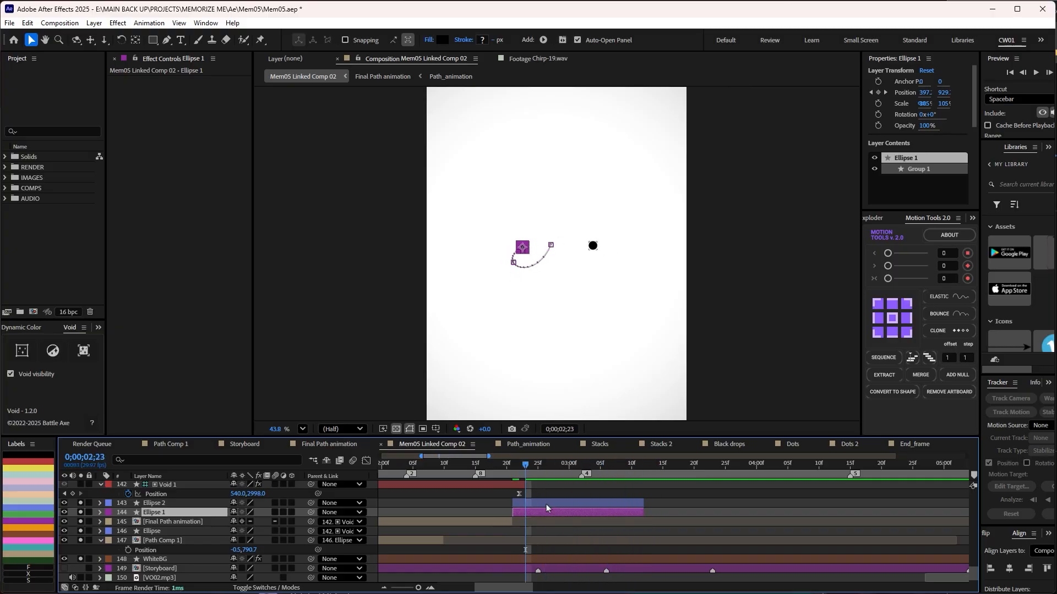
pyautogui.keyDown('shift'); pyautogui.click(546, 503); pyautogui.keyUp('shift')
pyautogui.press('u')
pyautogui.scroll(-1, 551, 505)
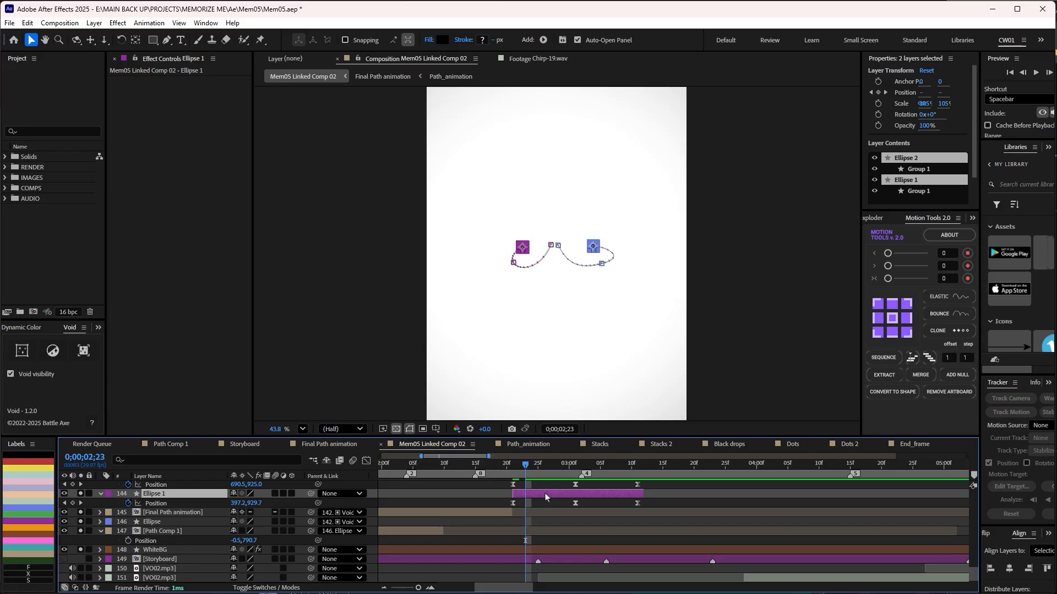
# Step: Preview the two dots' curved motion up to 0;00;03;04 and examine the middle Position keyframe of Ellipse 2
pyautogui.scroll(1, 548, 500)
pyautogui.moveTo(526, 468); pyautogui.dragTo(590, 465)
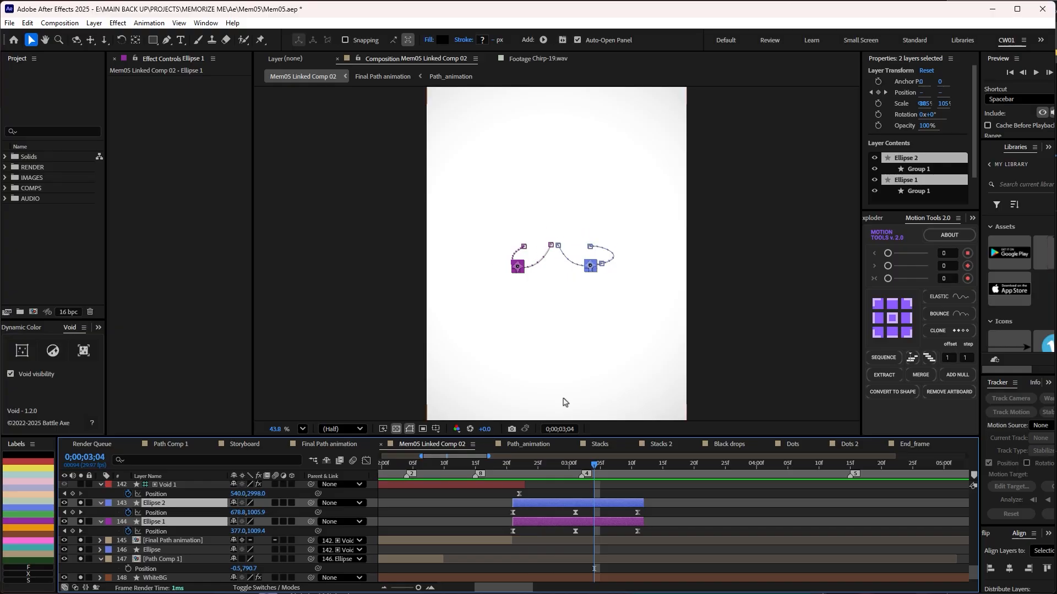
pyautogui.click(575, 513)
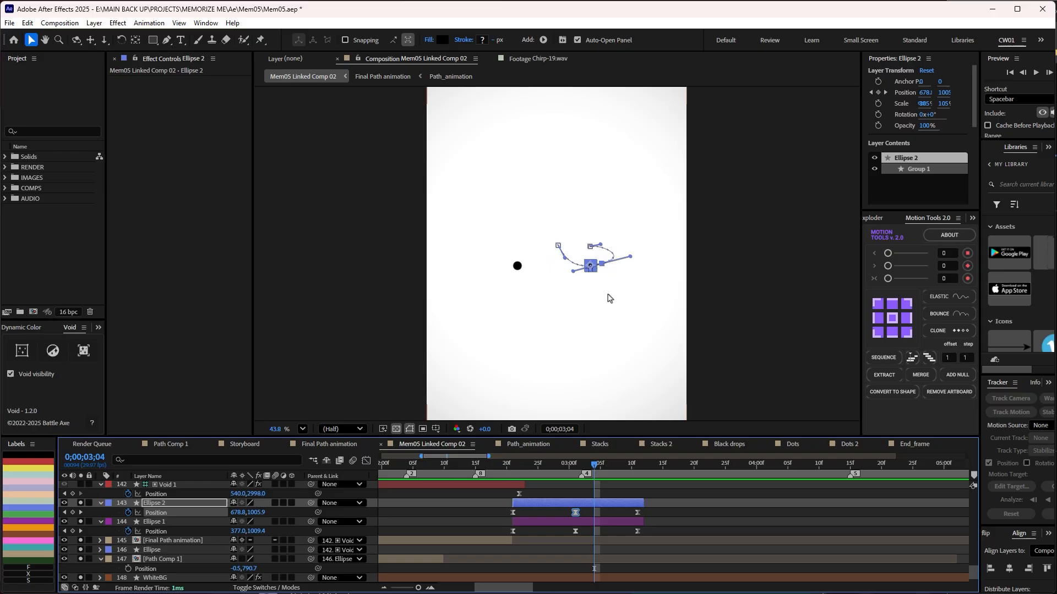
pyautogui.click(680, 497)
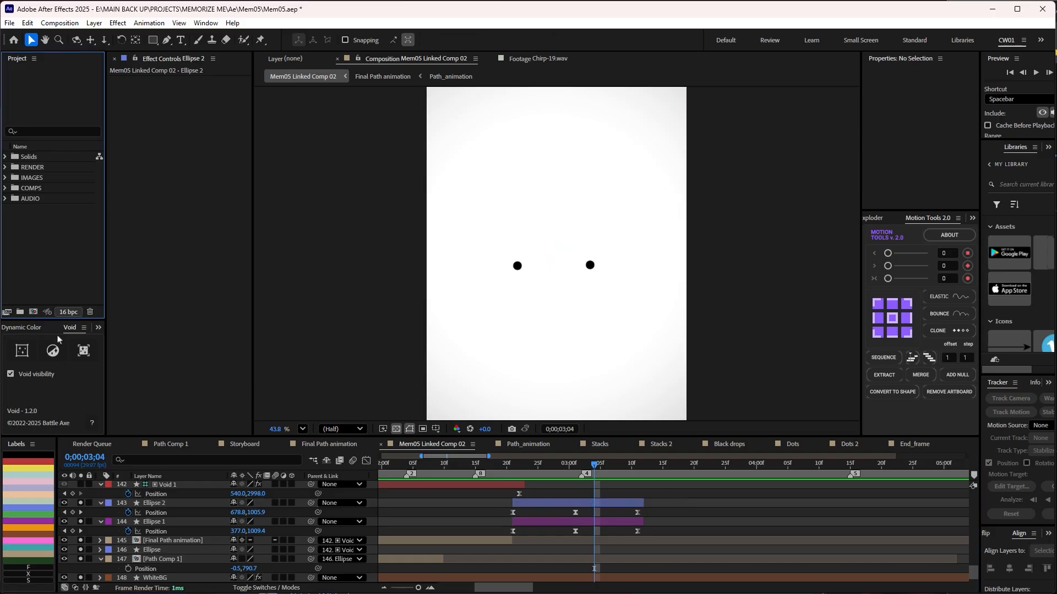
# Step: Create a new composition, Comp 1, with the HD 1920x1080 29.97 fps preset
pyautogui.click(33, 311)
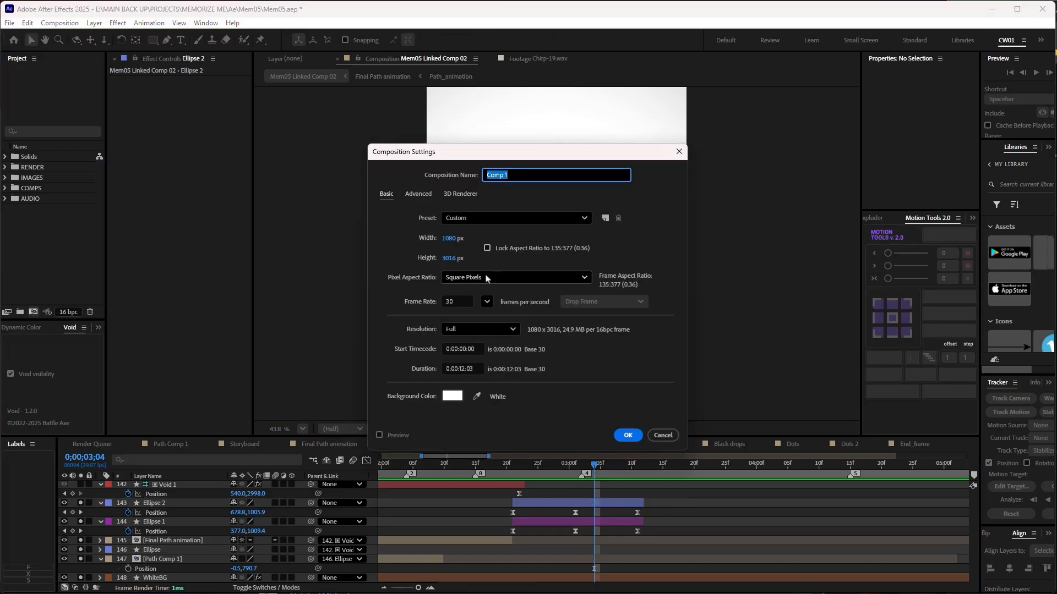
pyautogui.click(516, 218)
pyautogui.click(520, 282)
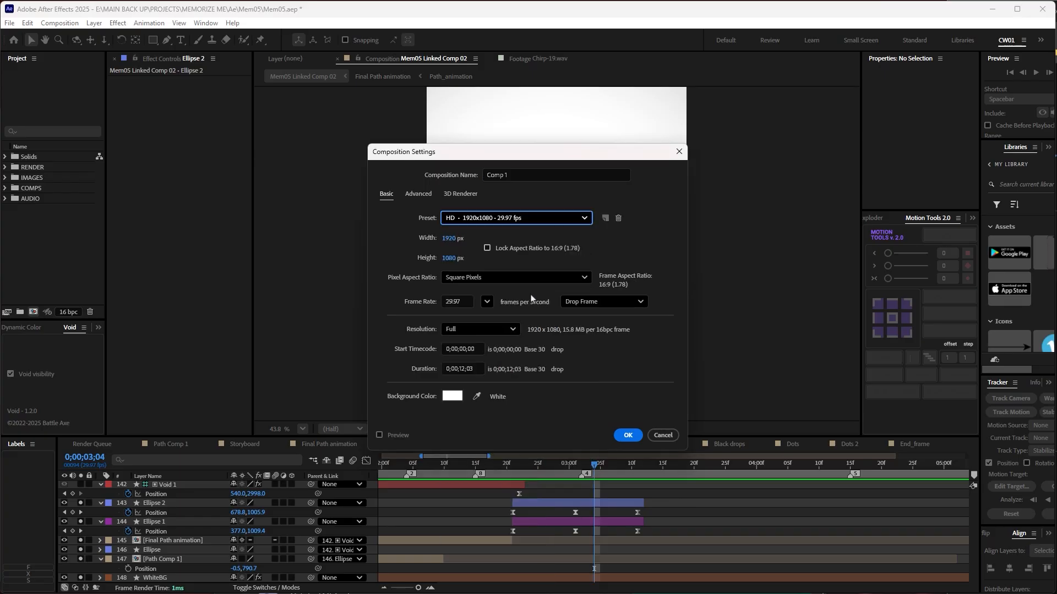
pyautogui.click(628, 434)
# Step: Draw a black-filled circle about 100 px wide with the Ellipse tool and move it to about 329, 623
pyautogui.moveTo(153, 40); pyautogui.dragTo(182, 63)
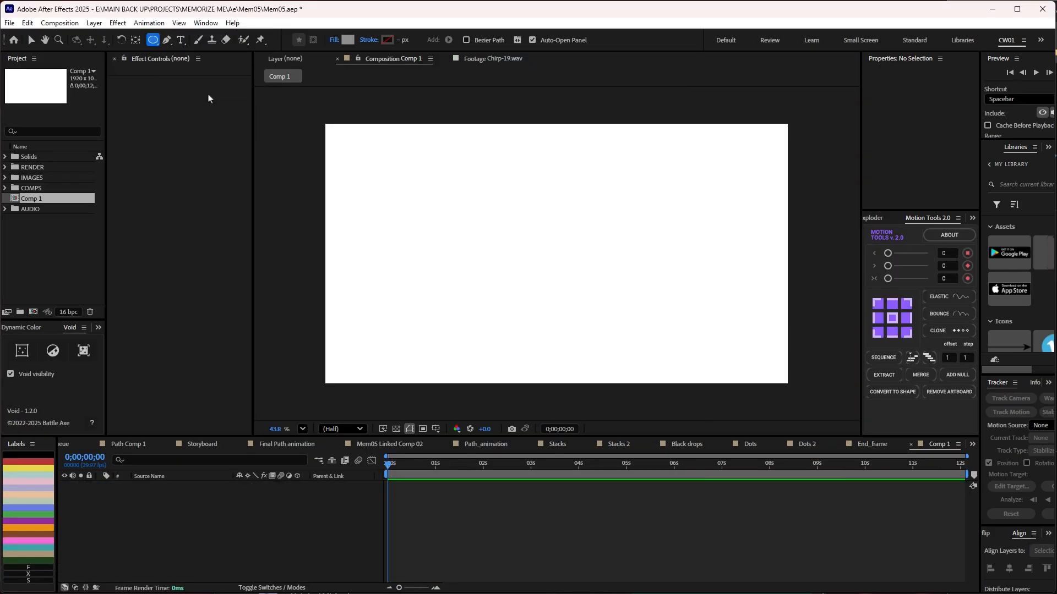
pyautogui.click(347, 40)
pyautogui.click(637, 238)
pyautogui.moveTo(396, 228); pyautogui.dragTo(418, 255)
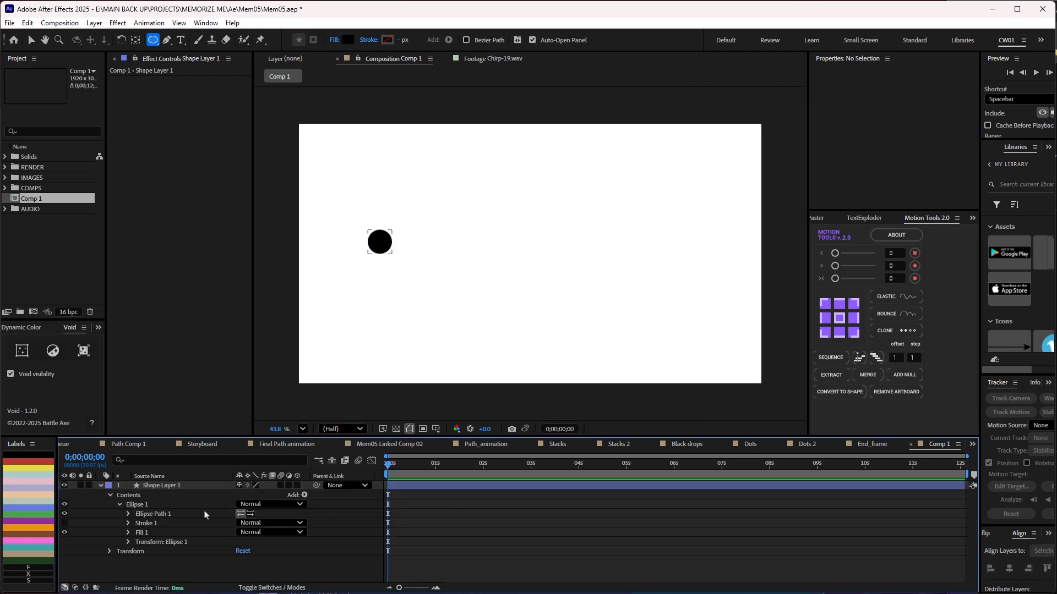
pyautogui.click(178, 487)
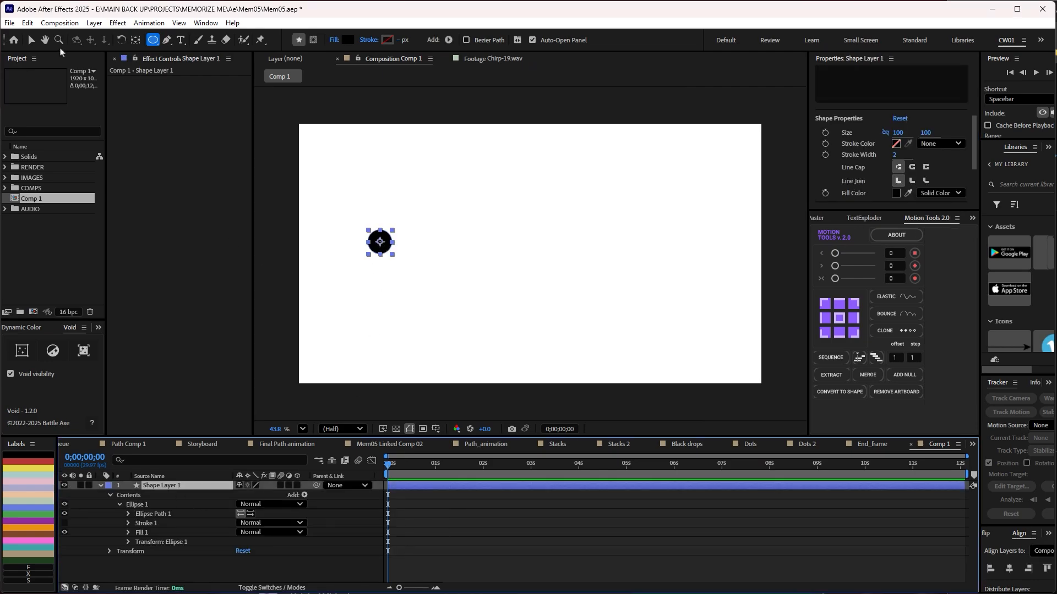
pyautogui.click(30, 41)
pyautogui.moveTo(373, 242); pyautogui.dragTo(371, 274)
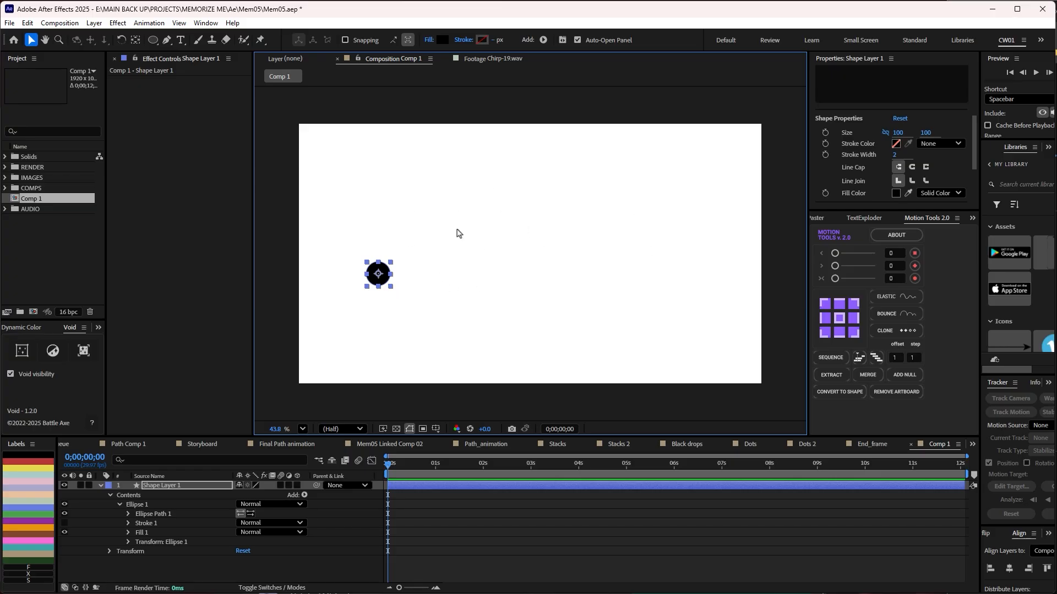
# Step: Keyframe the circle's Position at the start and at 0;00;02;11, moving it up and across to about 1328, 381
pyautogui.click(184, 485)
pyautogui.press('p')
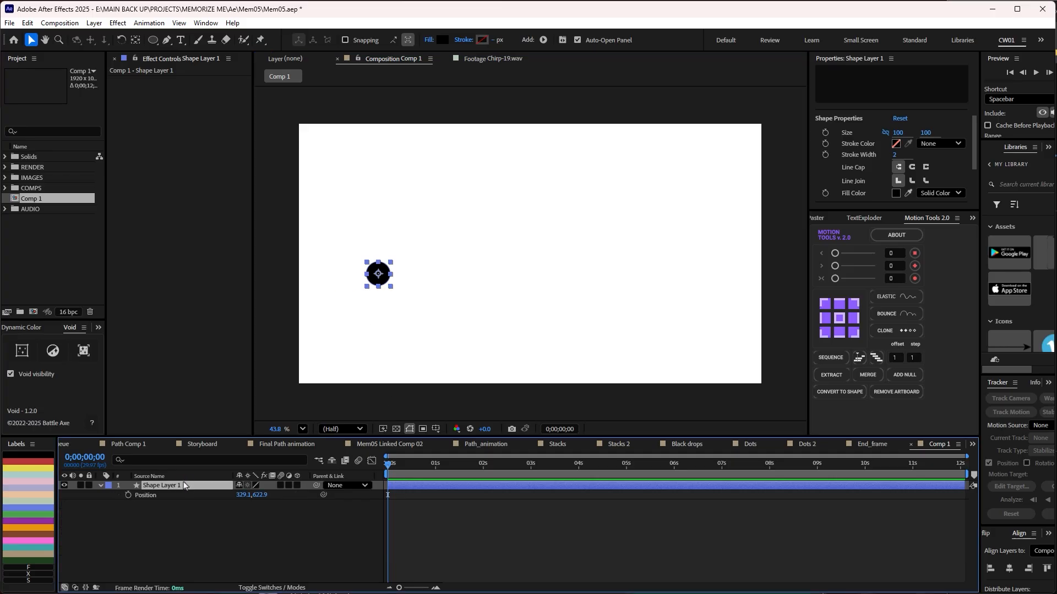
pyautogui.click(129, 495)
pyautogui.click(501, 465)
pyautogui.moveTo(388, 271); pyautogui.dragTo(629, 213)
# Step: Apply Easy Ease to both Position keyframes of Shape Layer 1
pyautogui.moveTo(521, 507); pyautogui.dragTo(381, 491)
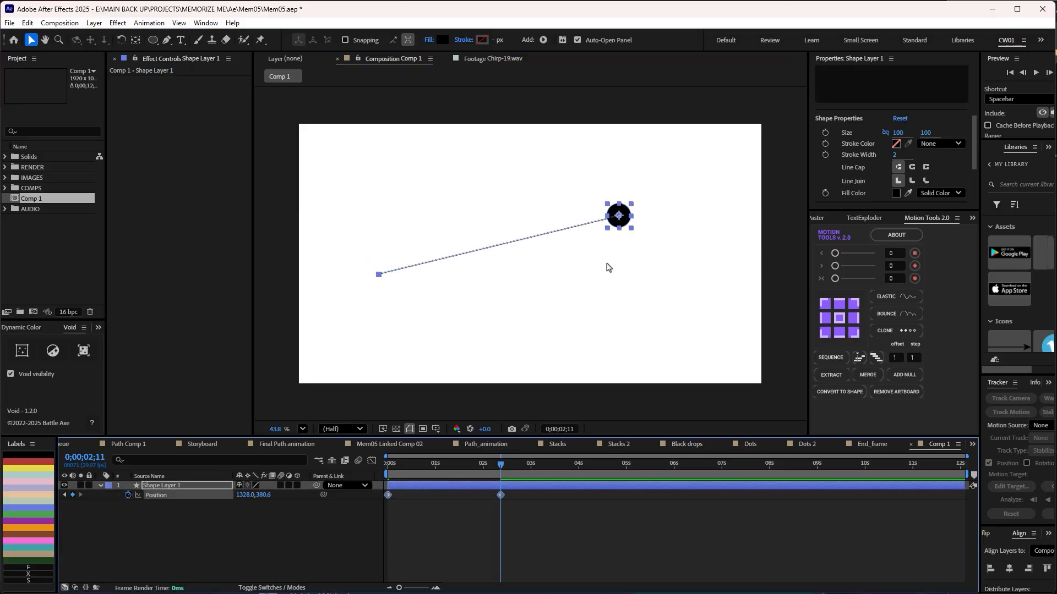
pyautogui.rightClick(501, 495)
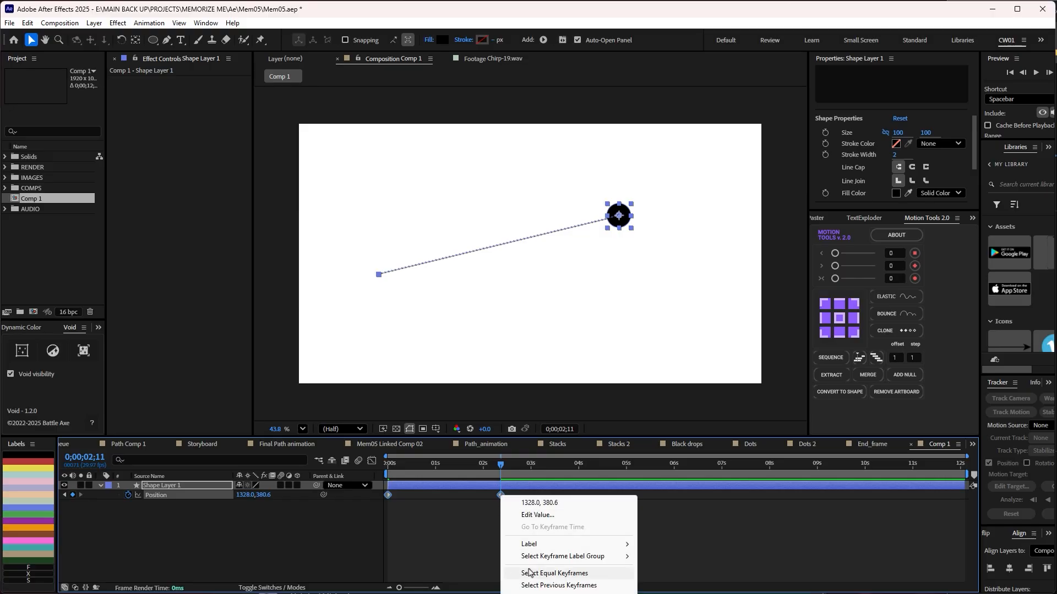
pyautogui.moveTo(528, 524); pyautogui.dragTo(374, 492)
pyautogui.rightClick(388, 495)
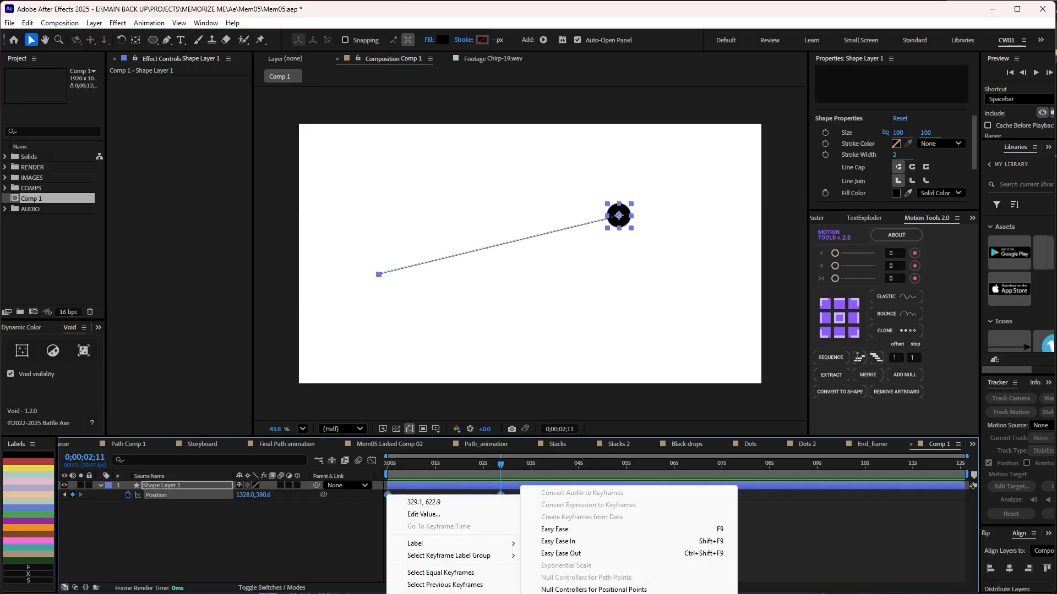
pyautogui.click(587, 532)
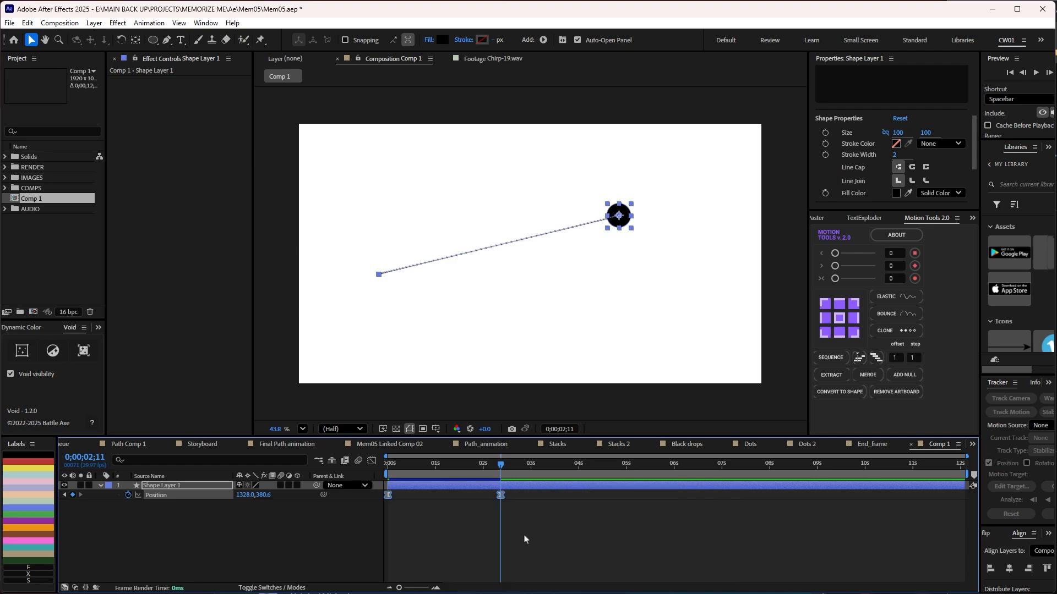
# Step: Set the spatial interpolation of both Position keyframes to Continuous Bezier
pyautogui.rightClick(500, 495)
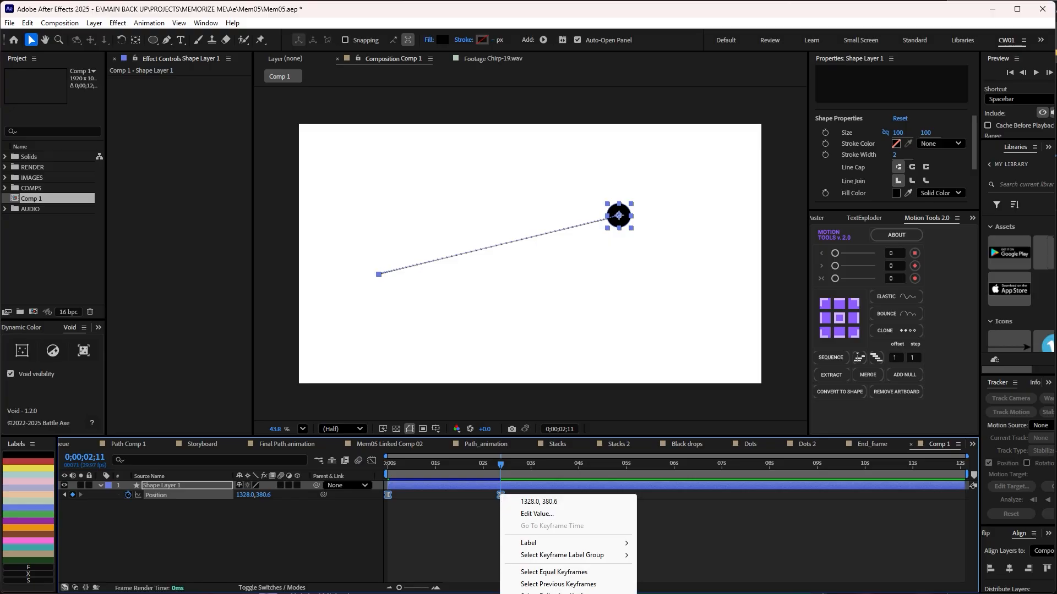
pyautogui.click(557, 593)
pyautogui.click(551, 287)
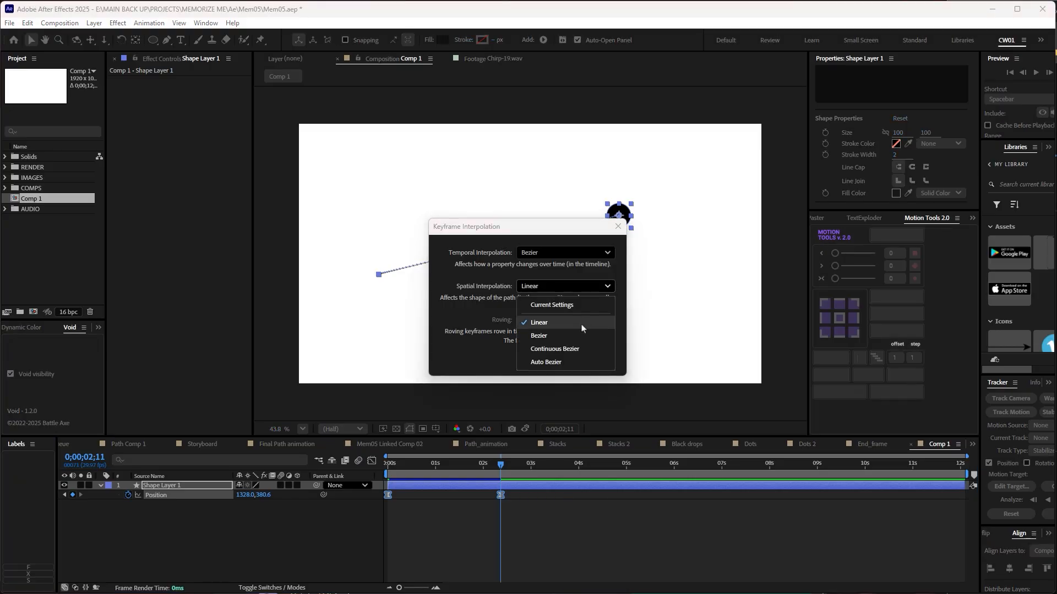
pyautogui.click(542, 349)
pyautogui.click(564, 360)
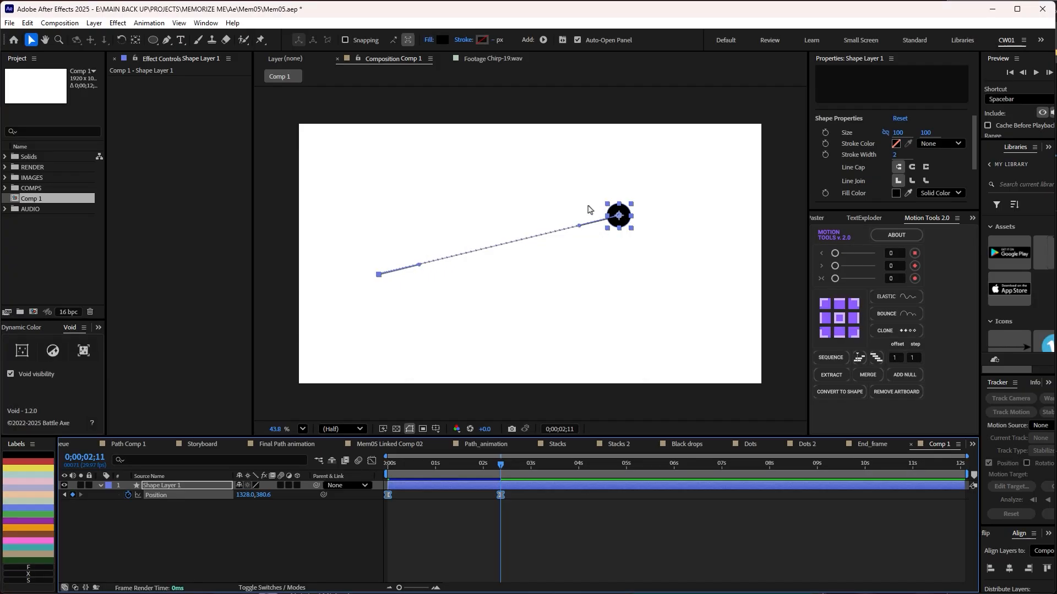
# Step: Bend the circle's motion path into an S-curve with its two Bezier handles and preview the movement
pyautogui.moveTo(578, 226); pyautogui.dragTo(511, 166)
pyautogui.moveTo(418, 266); pyautogui.dragTo(522, 360)
pyautogui.press('space')
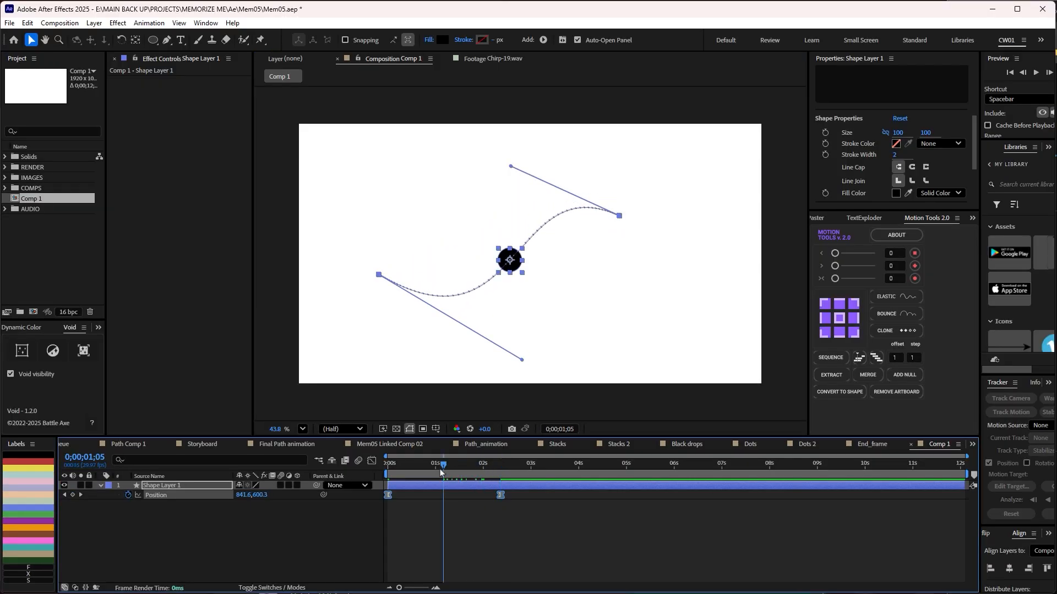
# Step: Stretch the first Position keyframe's outgoing ease in the speed graph to the last keyframe so the circle accelerates late
pyautogui.moveTo(527, 524); pyautogui.dragTo(380, 472)
pyautogui.click(372, 461)
pyautogui.moveTo(528, 545); pyautogui.dragTo(477, 570)
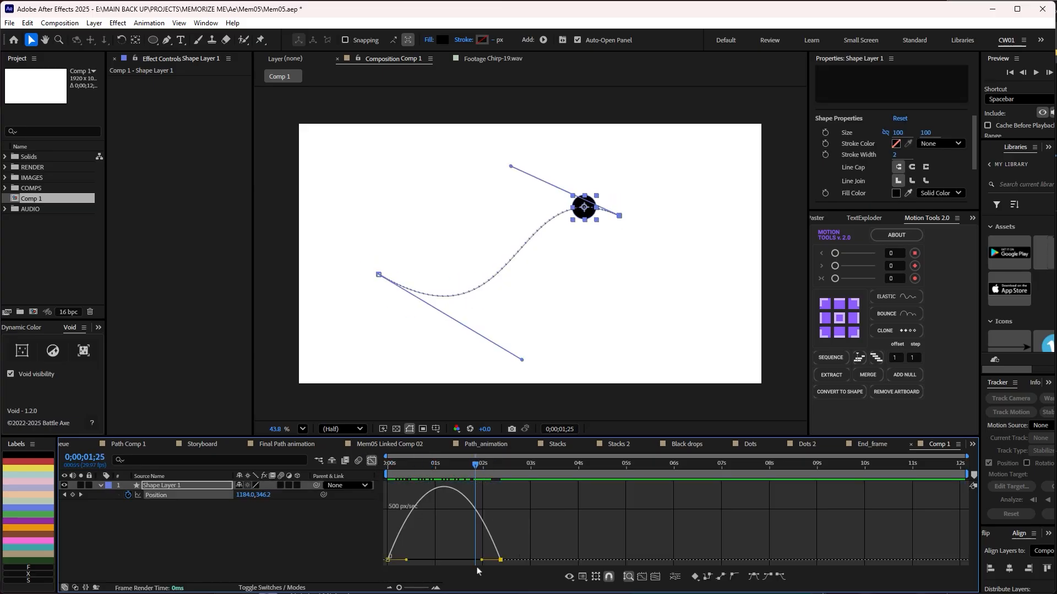
pyautogui.moveTo(405, 561); pyautogui.dragTo(503, 564)
pyautogui.click(373, 461)
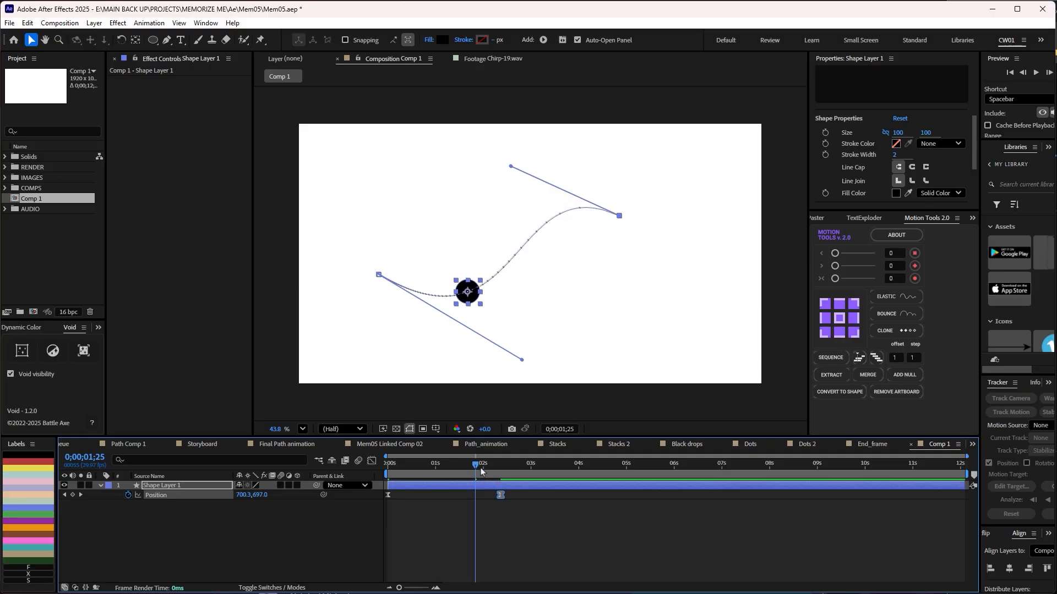
# Step: Play back the eased S-curve motion from near the start and select Shape Layer 1 at 0;00;00;13
pyautogui.moveTo(478, 466); pyautogui.dragTo(391, 467)
pyautogui.click(432, 506)
pyautogui.press('space')
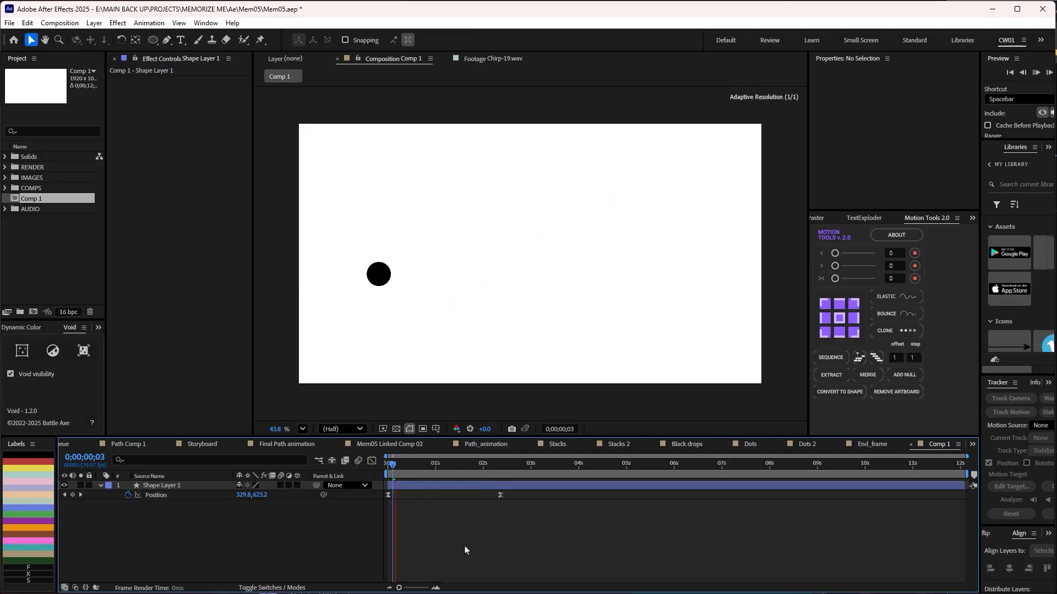
pyautogui.click(410, 465)
pyautogui.click(417, 494)
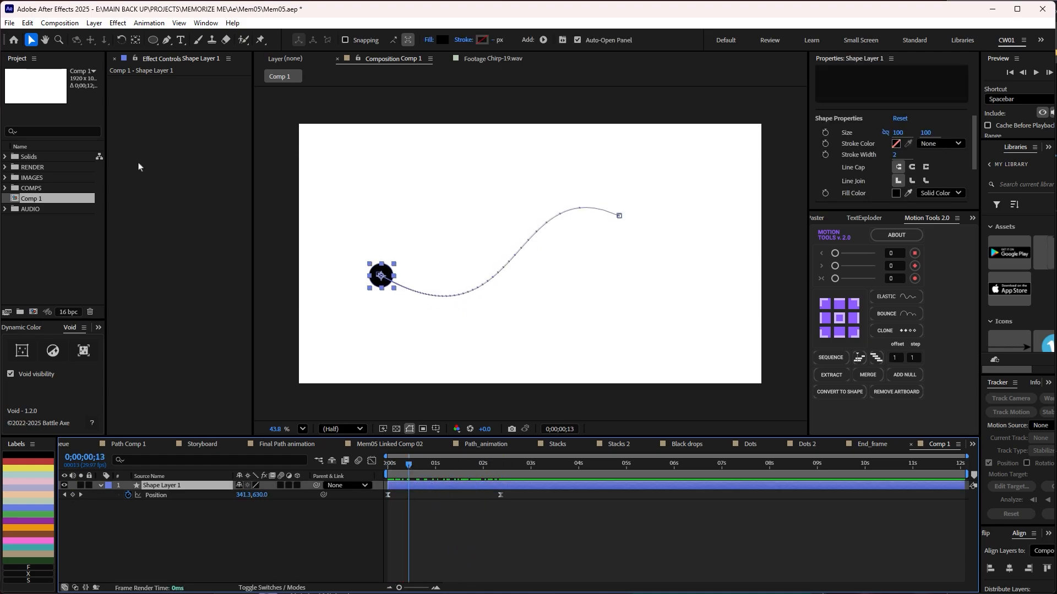
# Step: Reopen Mem05 Linked Comp 02 from the RENDER folder and preview the Ellipse dots up to 0;00;03;10
pyautogui.click(5, 167)
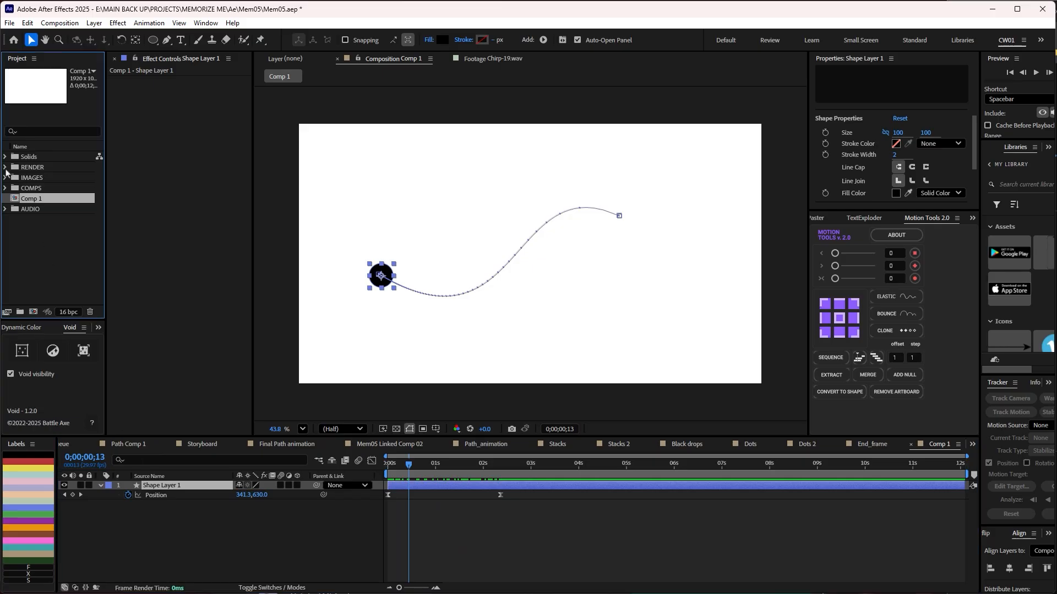
pyautogui.doubleClick(55, 178)
pyautogui.moveTo(528, 466); pyautogui.dragTo(632, 477)
pyautogui.scroll(2, 187, 533)
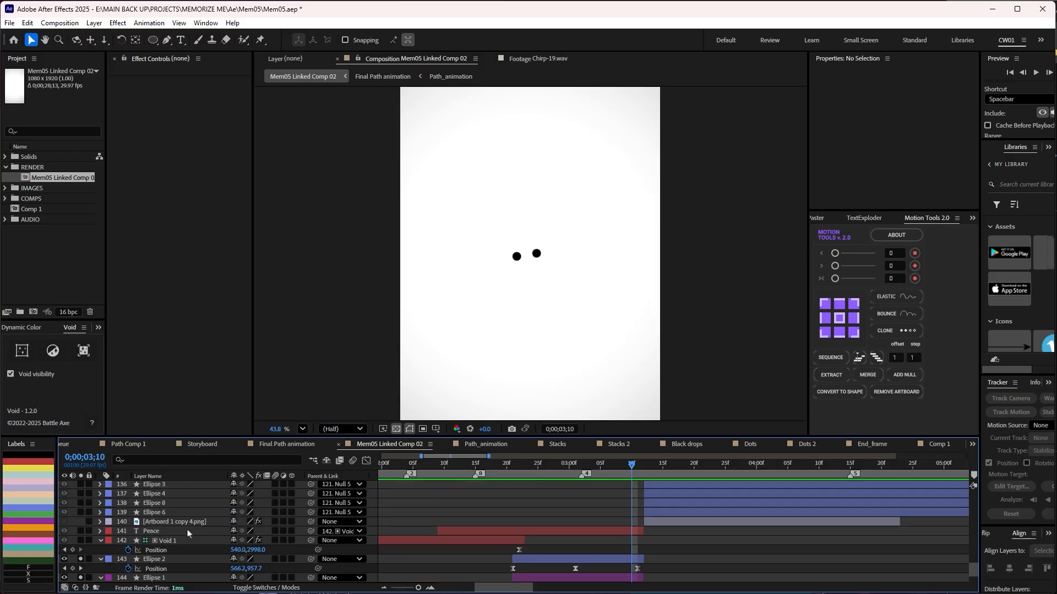
pyautogui.scroll(-3, 163, 546)
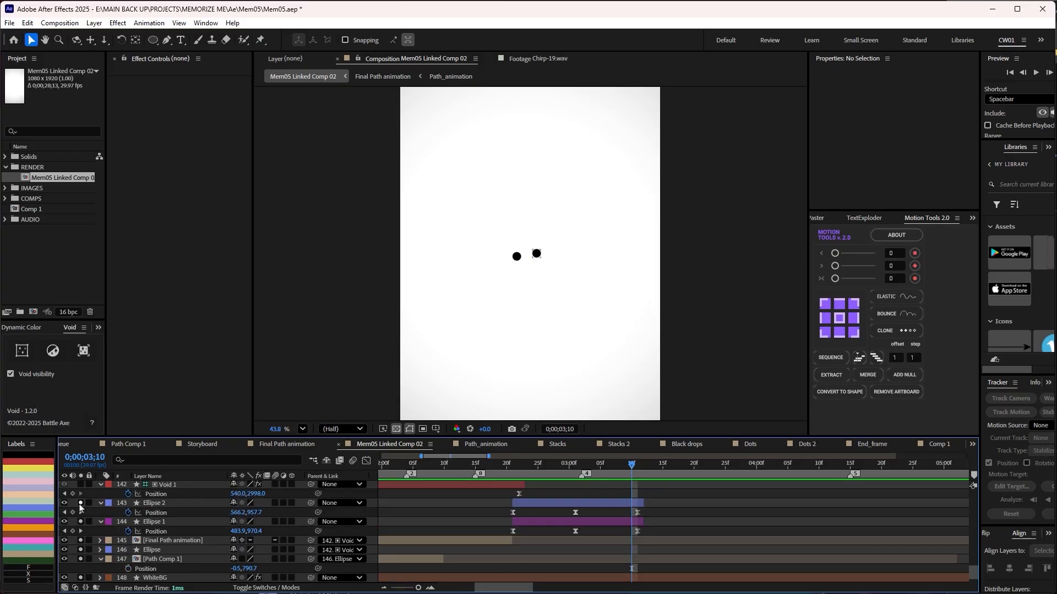
# Step: Identify the Peace text layer at 0;00;02;14 and preview it together with the dots up to 0;00;03;11
pyautogui.scroll(5, 385, 528)
pyautogui.moveTo(633, 468); pyautogui.dragTo(469, 476)
pyautogui.scroll(-3, 480, 513)
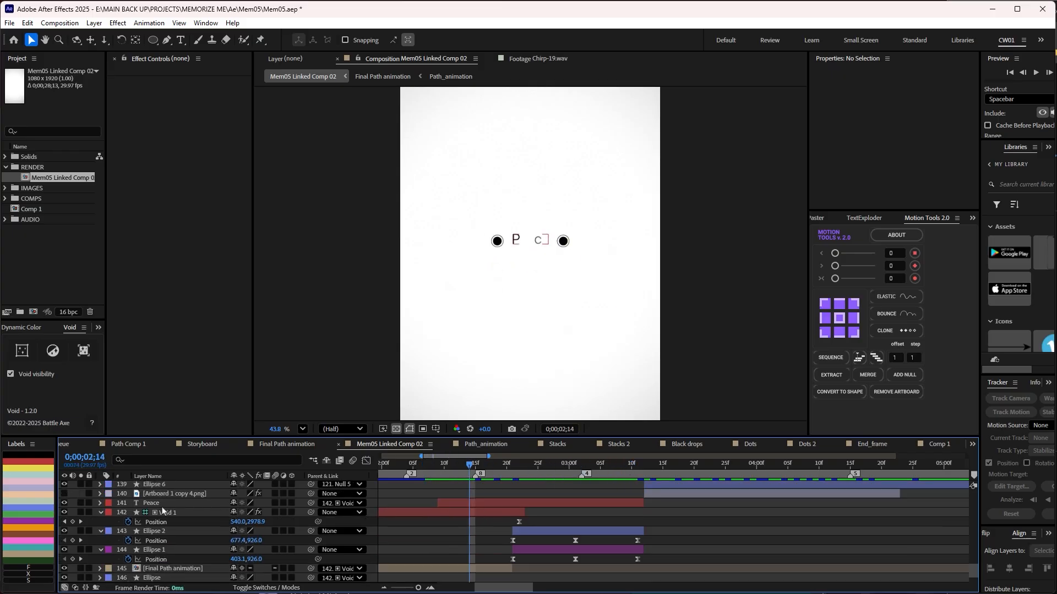
pyautogui.click(496, 502)
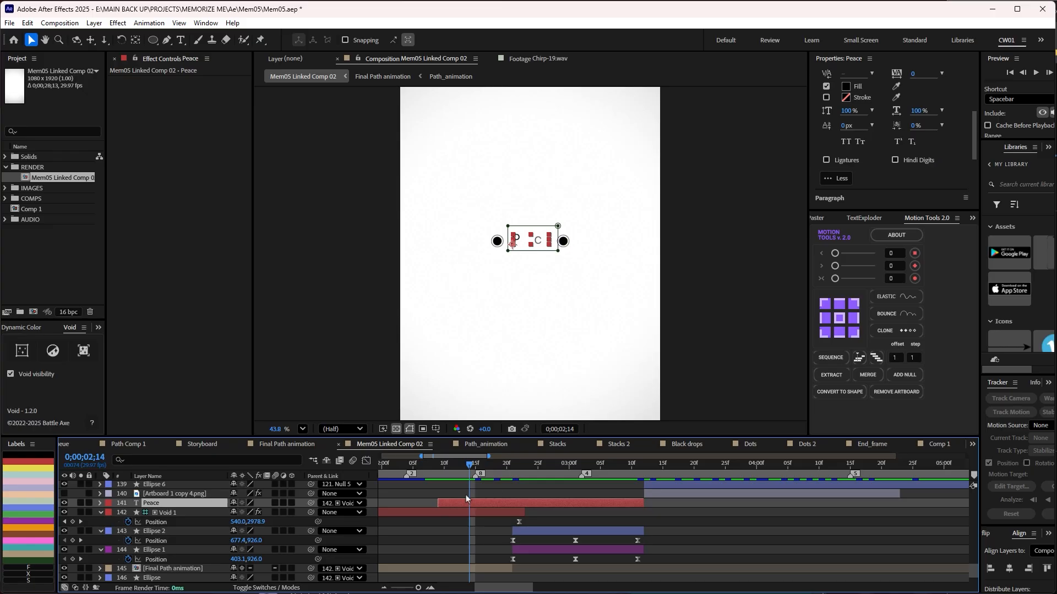
pyautogui.moveTo(458, 467); pyautogui.dragTo(636, 493)
pyautogui.click(487, 488)
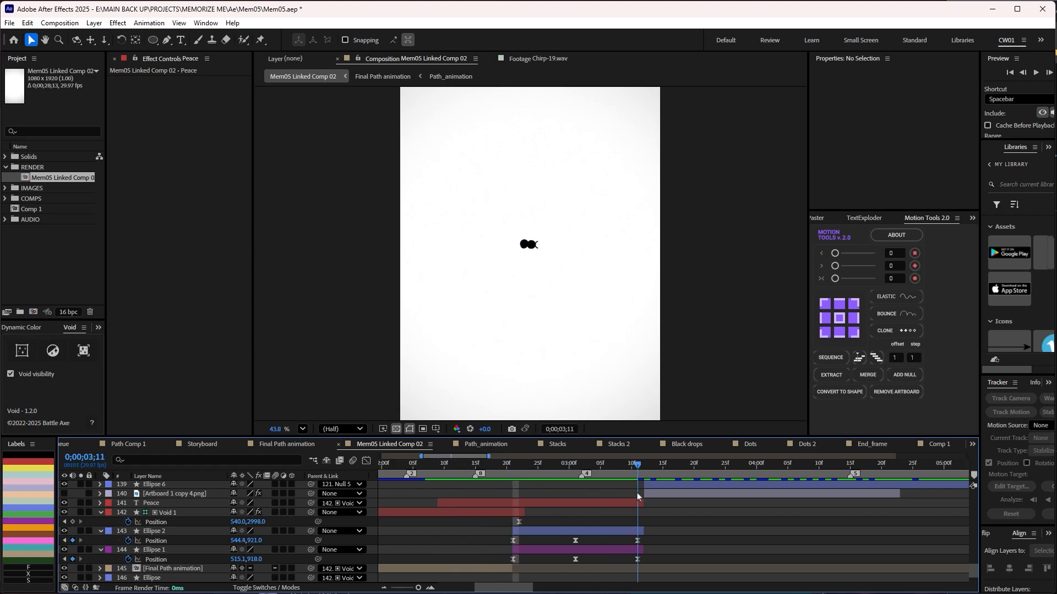
# Step: Reveal the Peace layer's Mask Path keyframes and preview the mask around 0;00;03;10 to 0;00;03;11
pyautogui.click(555, 506)
pyautogui.press('m')
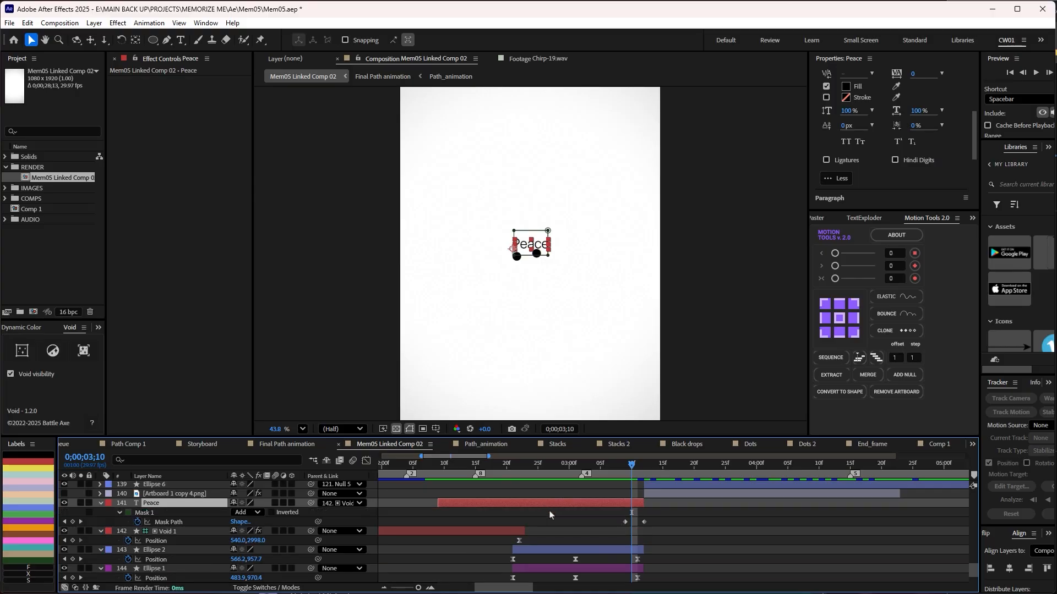
pyautogui.moveTo(632, 465); pyautogui.dragTo(648, 465)
pyautogui.moveTo(641, 469)
pyautogui.mouseDown()
pyautogui.moveTo(614, 471)
pyautogui.moveTo(638, 468)
pyautogui.mouseUp()
# Step: Select the last Position keyframes of Ellipse 1 and Ellipse 2, examine their speed graph, and return to the layer bars
pyautogui.scroll(-1, 639, 529)
pyautogui.moveTo(665, 525); pyautogui.dragTo(607, 568)
pyautogui.click(366, 461)
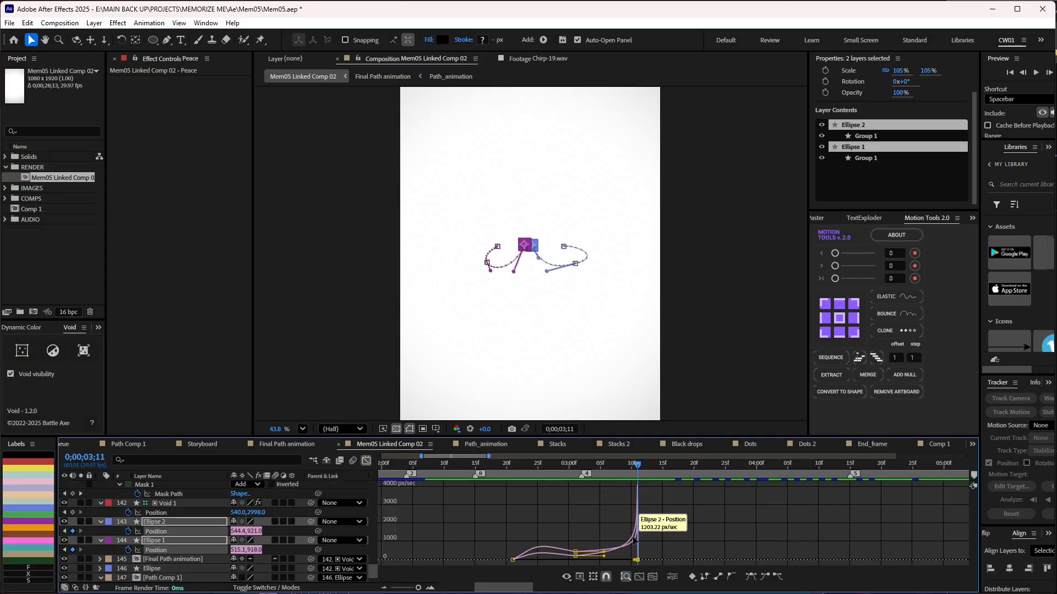
pyautogui.scroll(3, 638, 539)
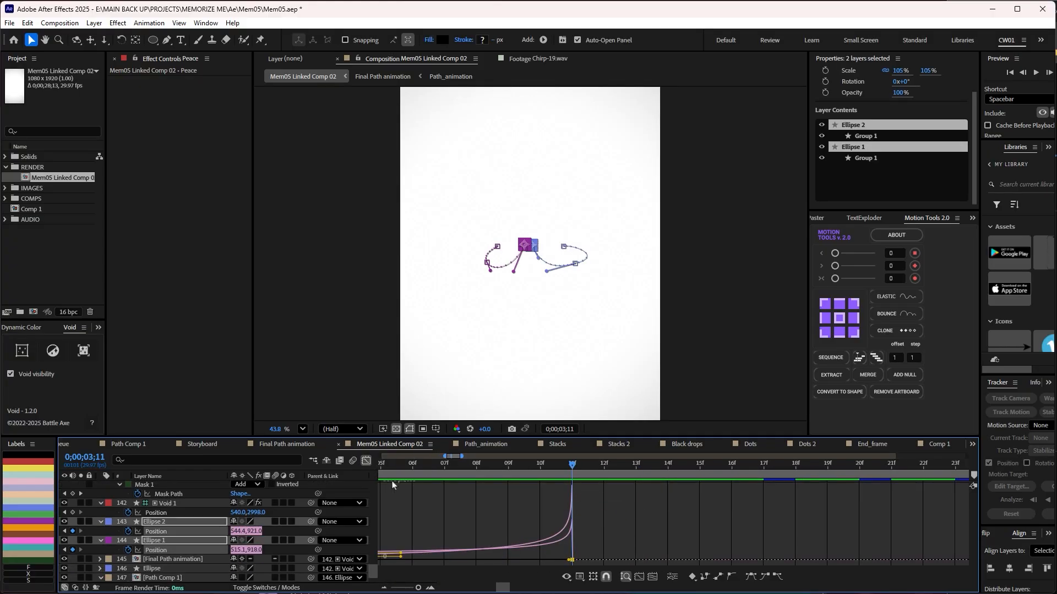
pyautogui.click(366, 460)
# Step: Preview the dots bursting apart from 0;00;03;11 to 0;00;03;18
pyautogui.scroll(-3, 594, 512)
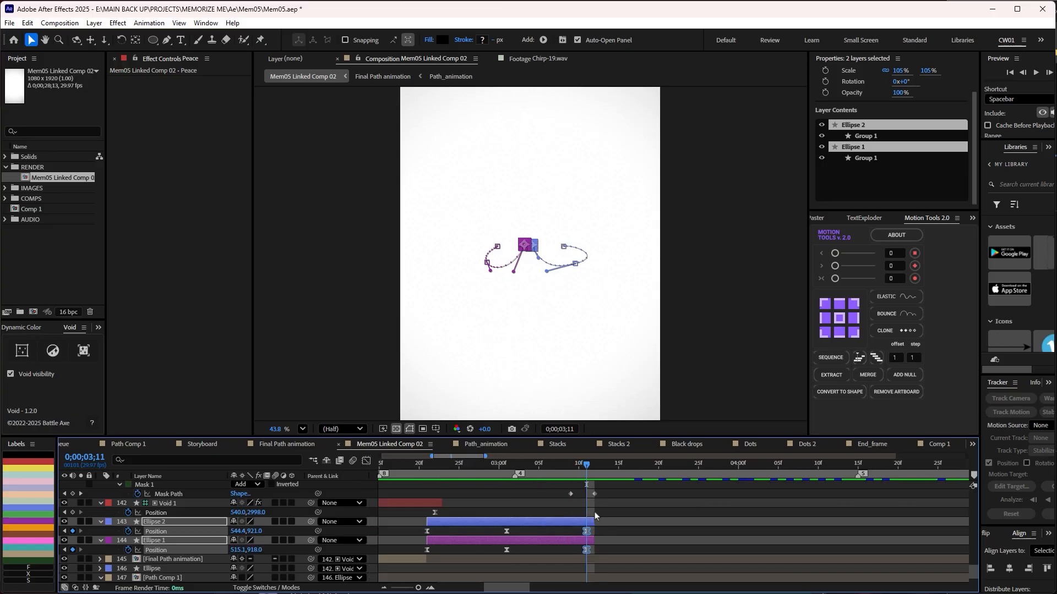
pyautogui.scroll(3, 595, 511)
pyautogui.click(597, 484)
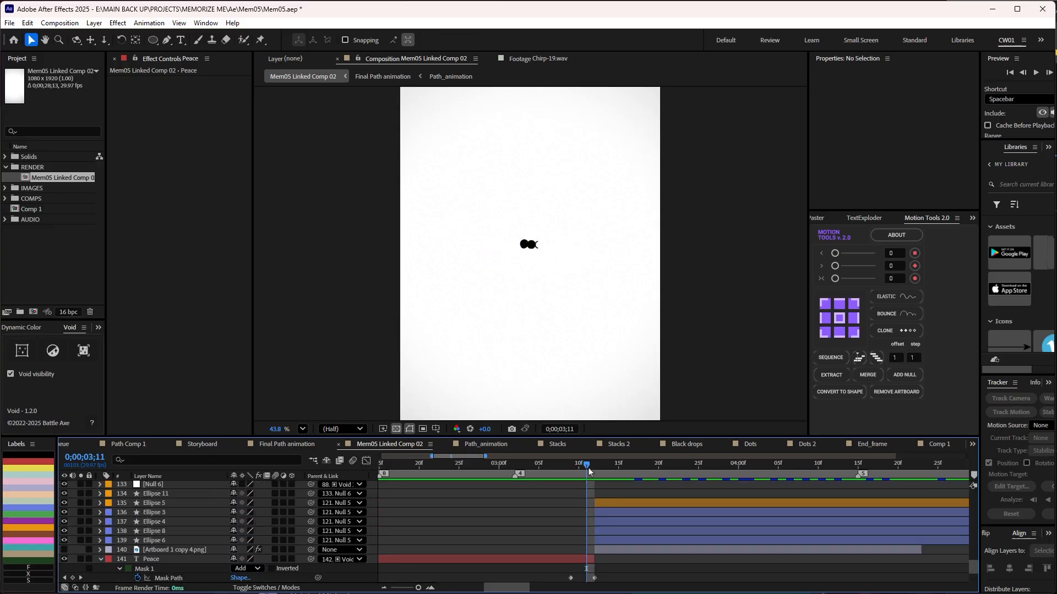
pyautogui.press('space')
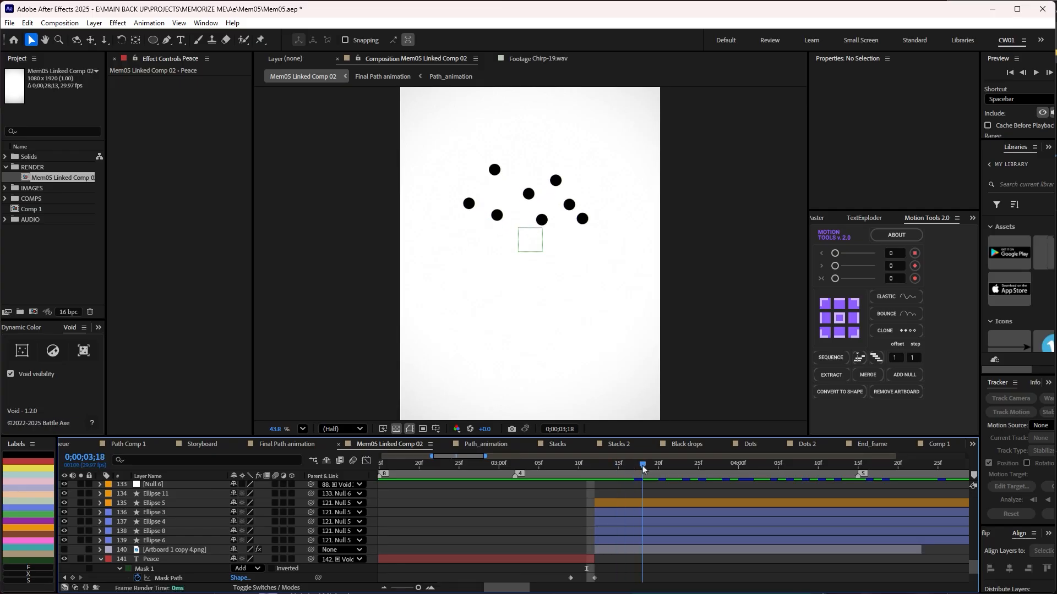
# Step: Select the Ellipse 5, 3, 4, 8 and 6 layers and reveal their Position keyframes
pyautogui.click(607, 502)
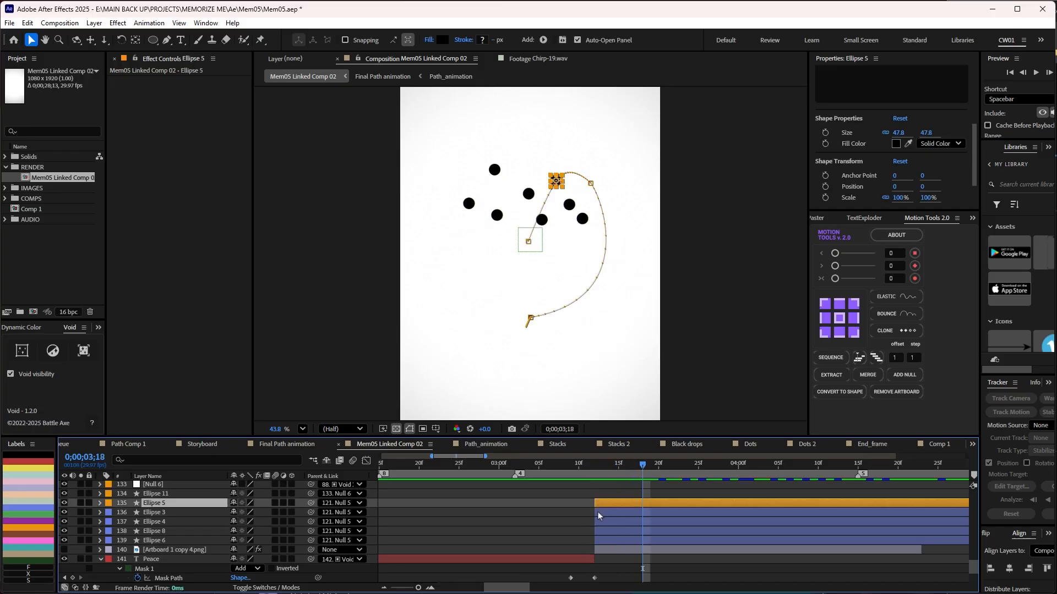
pyautogui.keyDown('shift'); pyautogui.click(599, 551); pyautogui.keyUp('shift')
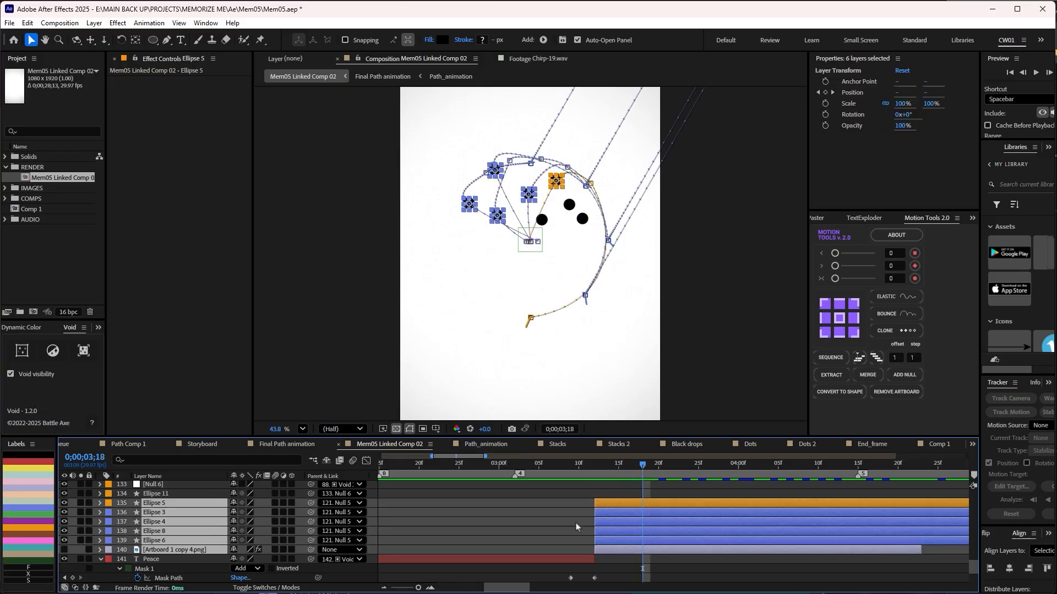
pyautogui.click(575, 527)
pyautogui.click(616, 541)
pyautogui.keyDown('shift'); pyautogui.click(612, 504); pyautogui.keyUp('shift')
pyautogui.press('p')
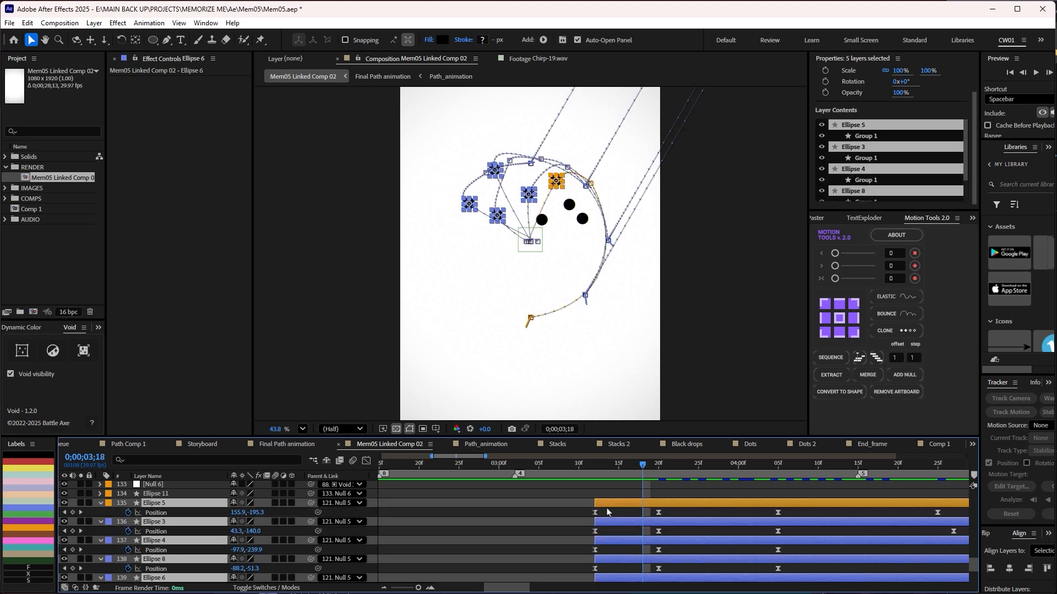
# Step: Select the first Position keyframes of the five selected ellipses, examine their speed graph, and return to the layer bars
pyautogui.scroll(1, 607, 512)
pyautogui.moveTo(608, 541); pyautogui.dragTo(571, 529)
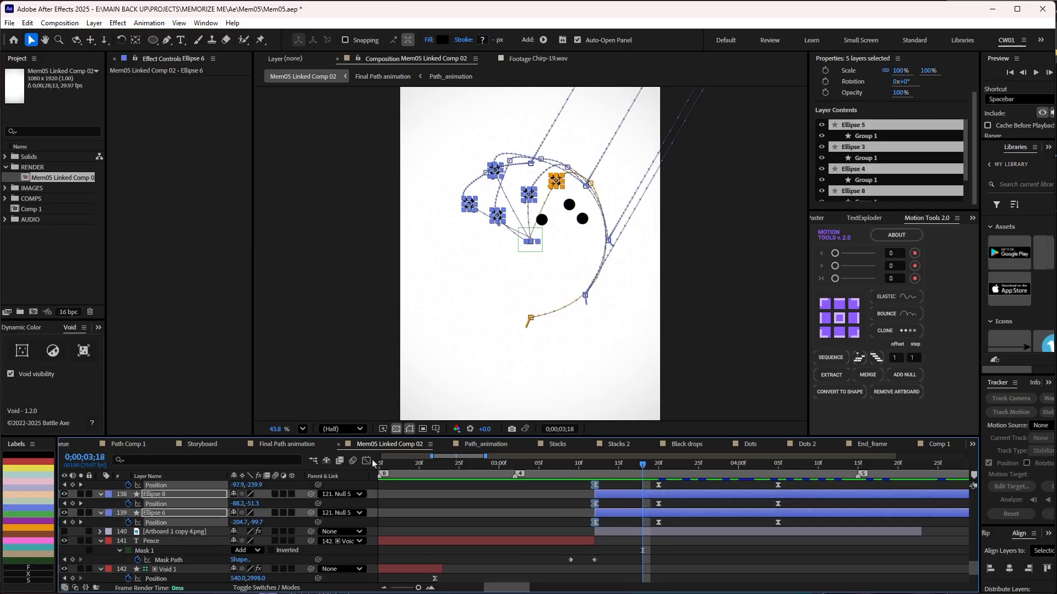
pyautogui.click(366, 461)
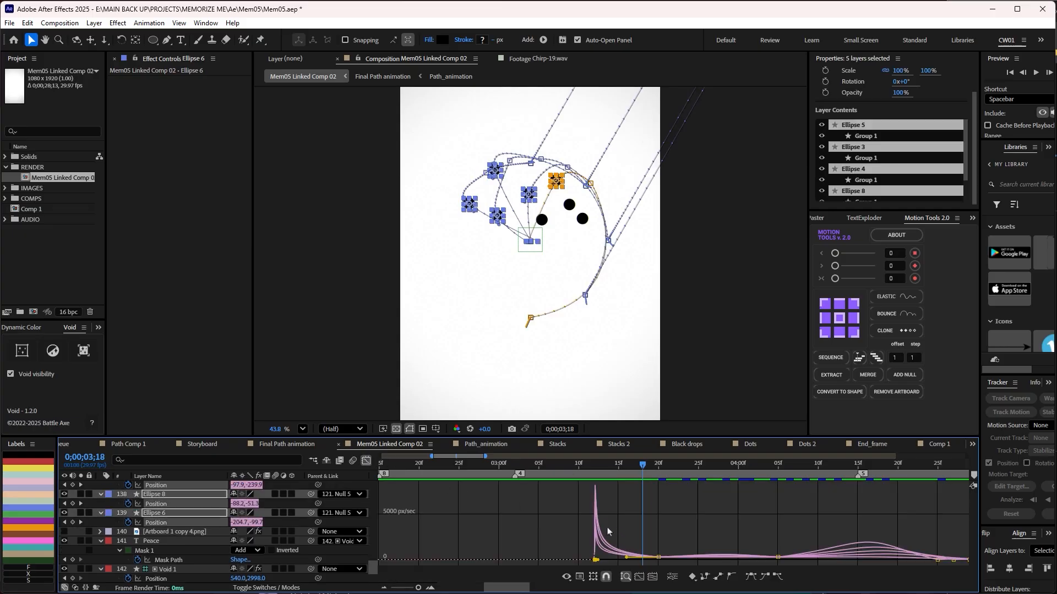
pyautogui.click(366, 461)
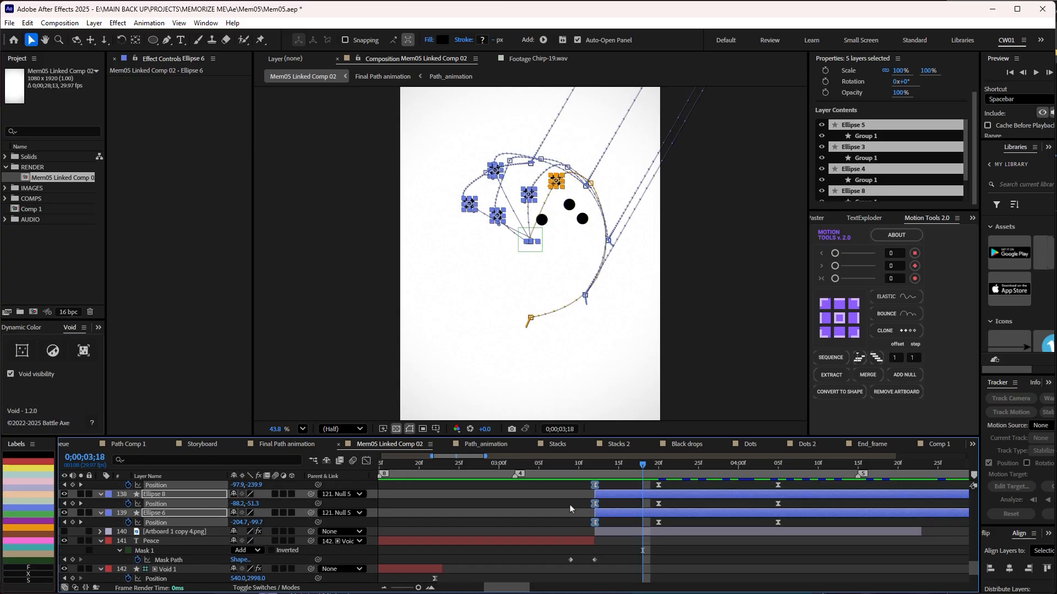
# Step: Deselect the ellipses and preview their curved motion up to 0;00;04;06
pyautogui.scroll(2, 569, 505)
pyautogui.click(526, 529)
pyautogui.moveTo(593, 467); pyautogui.dragTo(739, 475)
pyautogui.scroll(-3, 692, 509)
pyautogui.scroll(2, 691, 511)
pyautogui.scroll(-1, 691, 509)
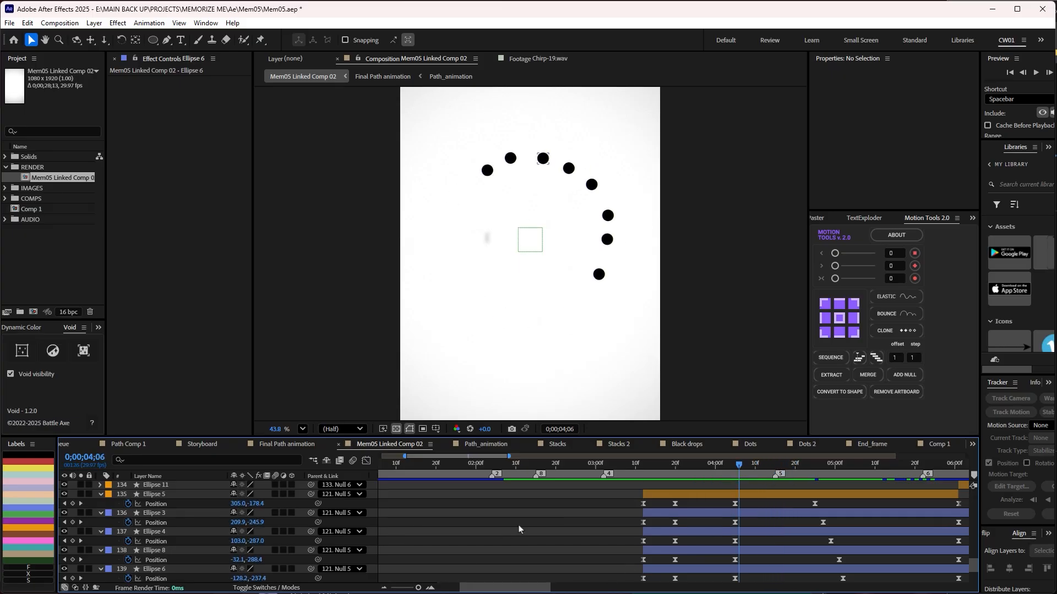
# Step: Make the Artboard 1 copy 4.png reference layer visible and solo it
pyautogui.scroll(-2, 504, 537)
pyautogui.click(663, 536)
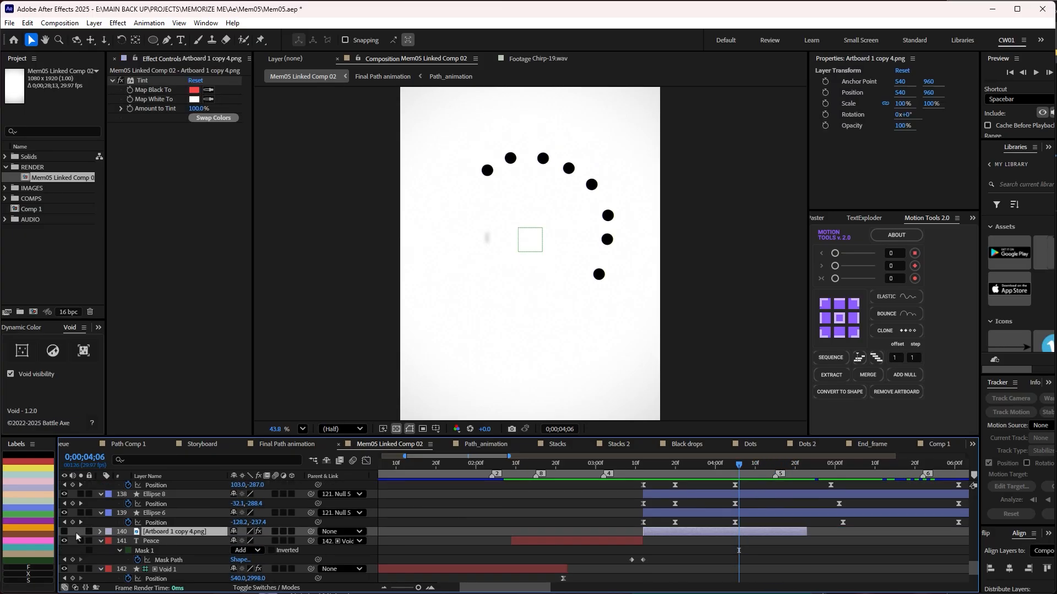
pyautogui.click(64, 532)
pyautogui.click(81, 531)
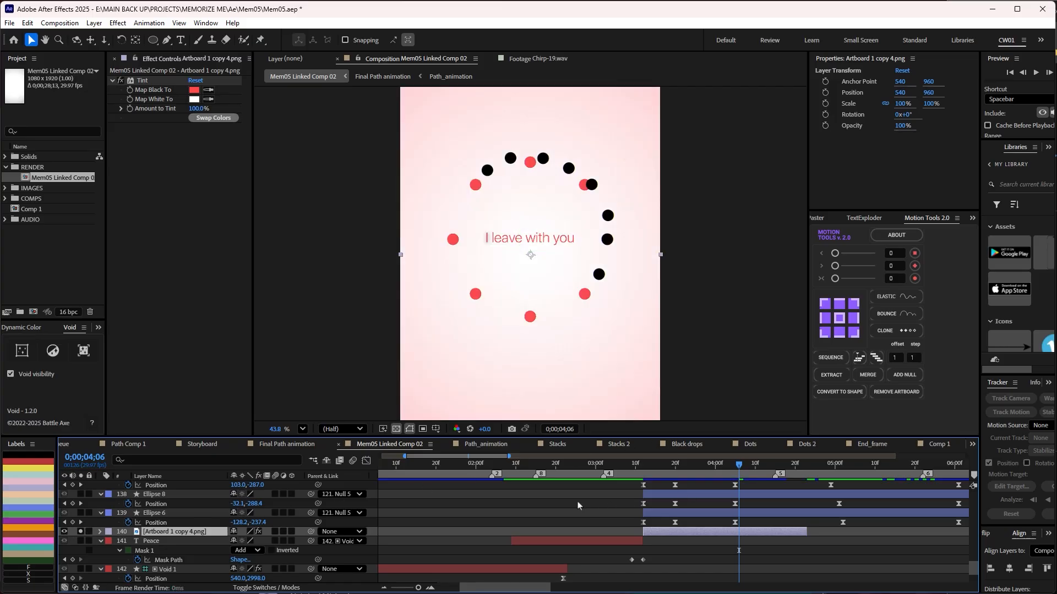
# Step: Solo Ellipse 3, 4, 8 and 6 with the reference artboard and compare their motion from 0;00;03;20 to 0;00;04;18
pyautogui.scroll(3, 464, 517)
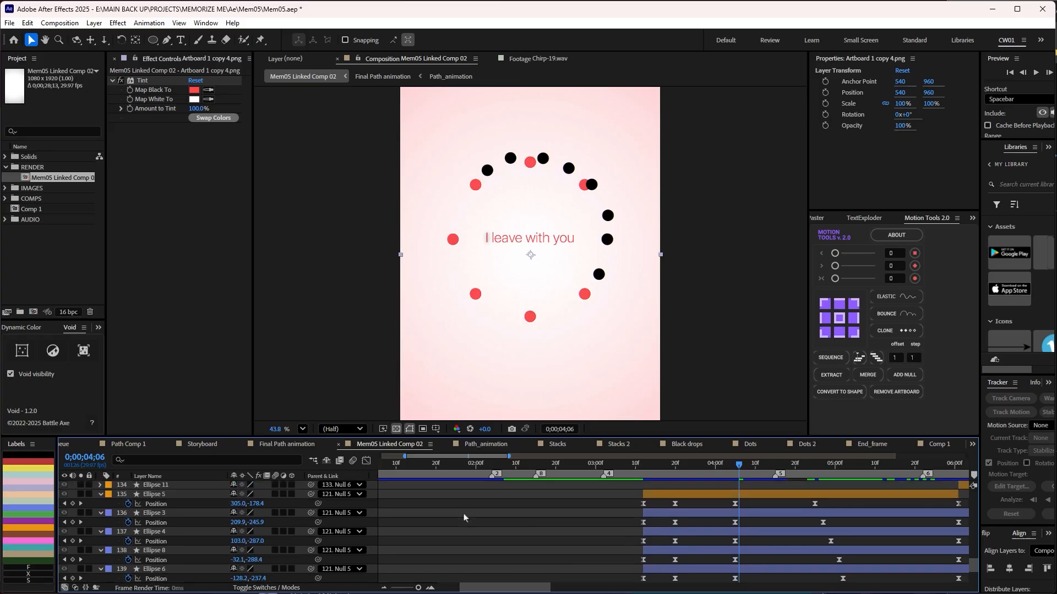
pyautogui.scroll(-3, 464, 518)
pyautogui.moveTo(675, 468)
pyautogui.mouseDown()
pyautogui.moveTo(699, 471)
pyautogui.moveTo(667, 475)
pyautogui.moveTo(675, 480)
pyautogui.mouseUp()
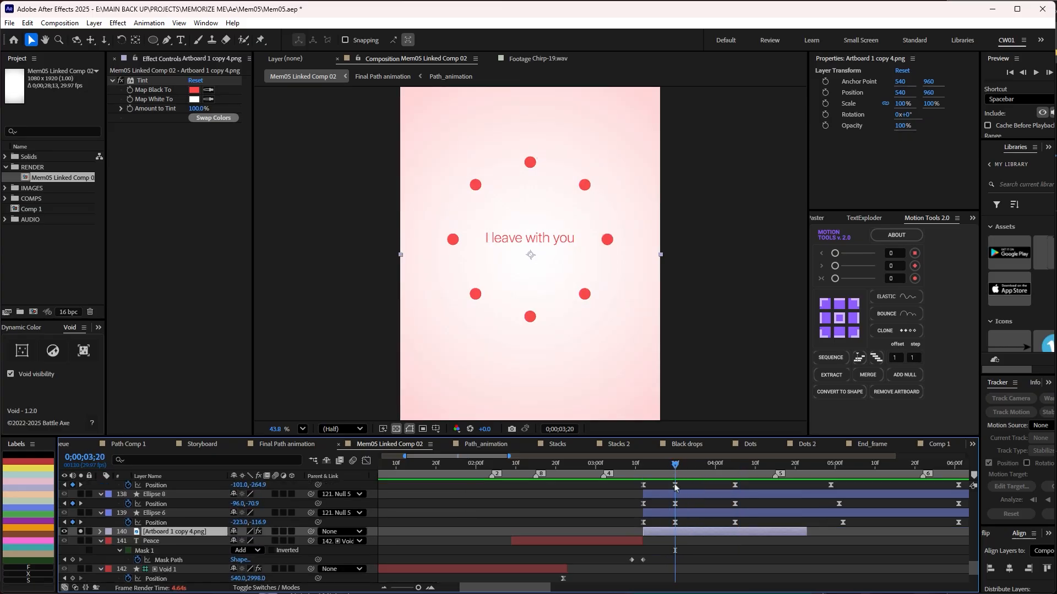
pyautogui.scroll(3, 673, 504)
pyautogui.click(691, 513)
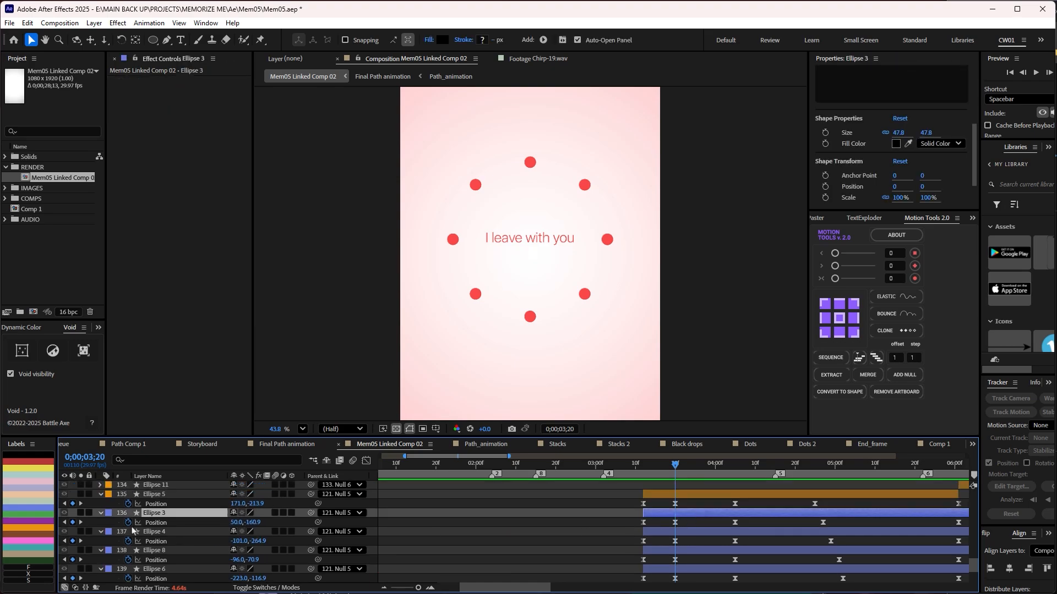
pyautogui.click(81, 533)
pyautogui.click(81, 550)
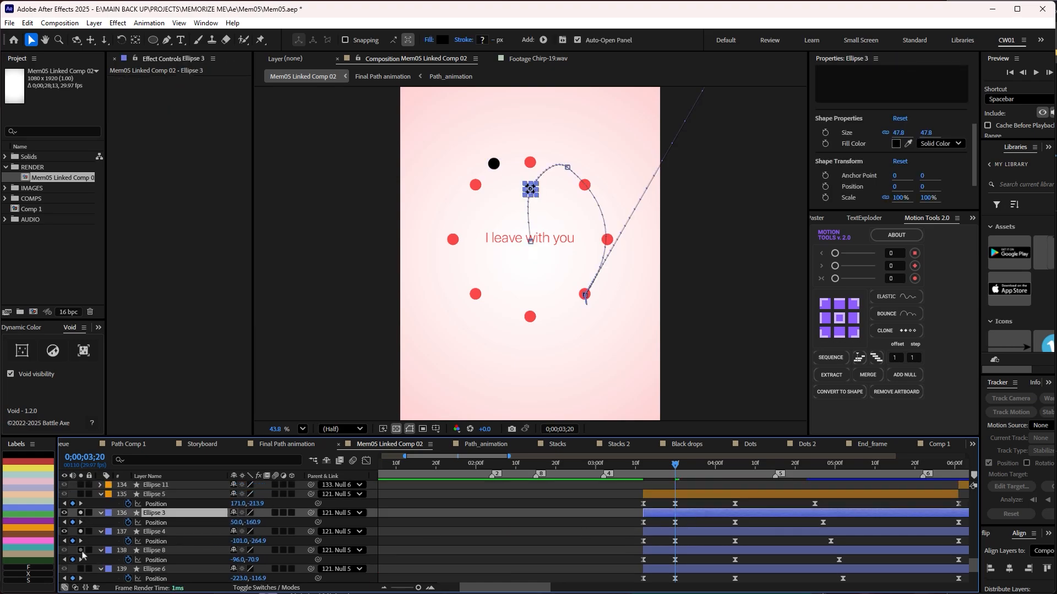
pyautogui.scroll(-1, 80, 552)
pyautogui.click(81, 542)
pyautogui.moveTo(677, 471); pyautogui.dragTo(789, 468)
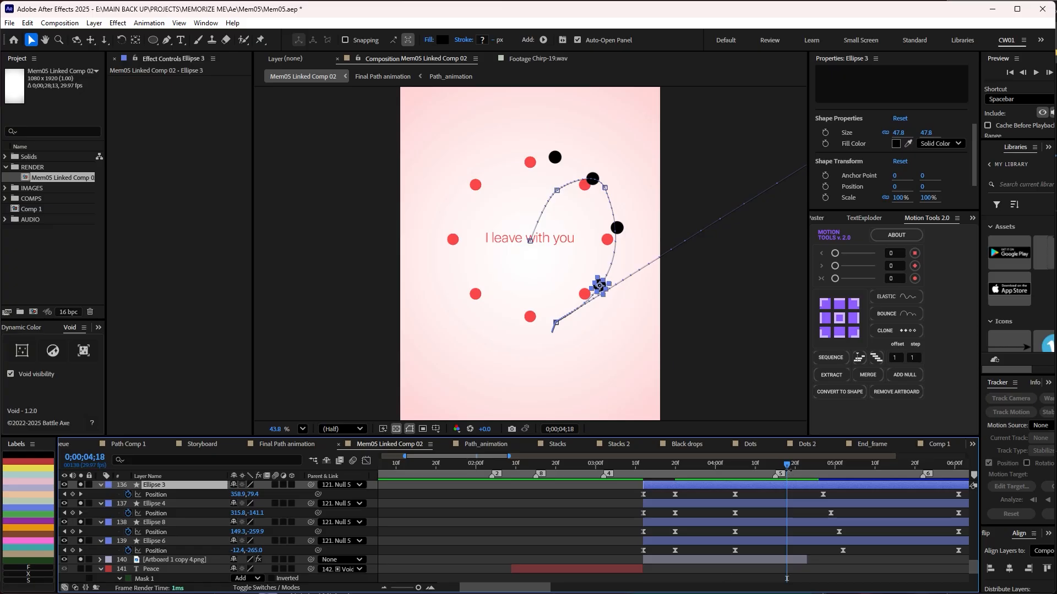
# Step: Turn off solo for the Artboard 1 copy 4.png layer and the soloed ellipse layers
pyautogui.click(81, 560)
pyautogui.scroll(1, 81, 556)
pyautogui.moveTo(81, 513); pyautogui.dragTo(80, 571)
pyautogui.scroll(-1, 81, 571)
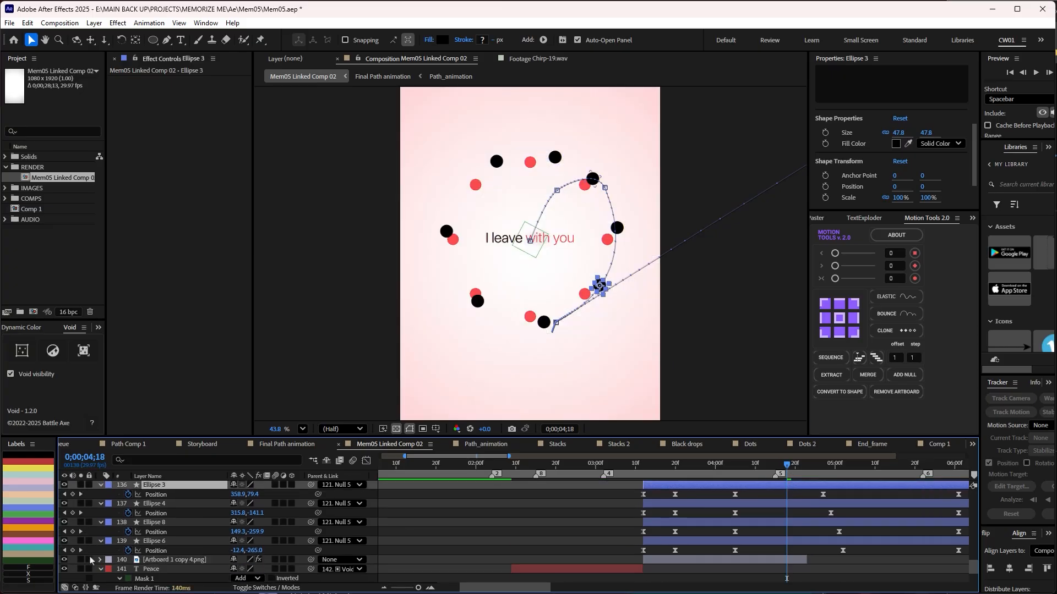
pyautogui.scroll(2, 825, 511)
pyautogui.scroll(-1, 800, 492)
pyautogui.scroll(-1, 799, 491)
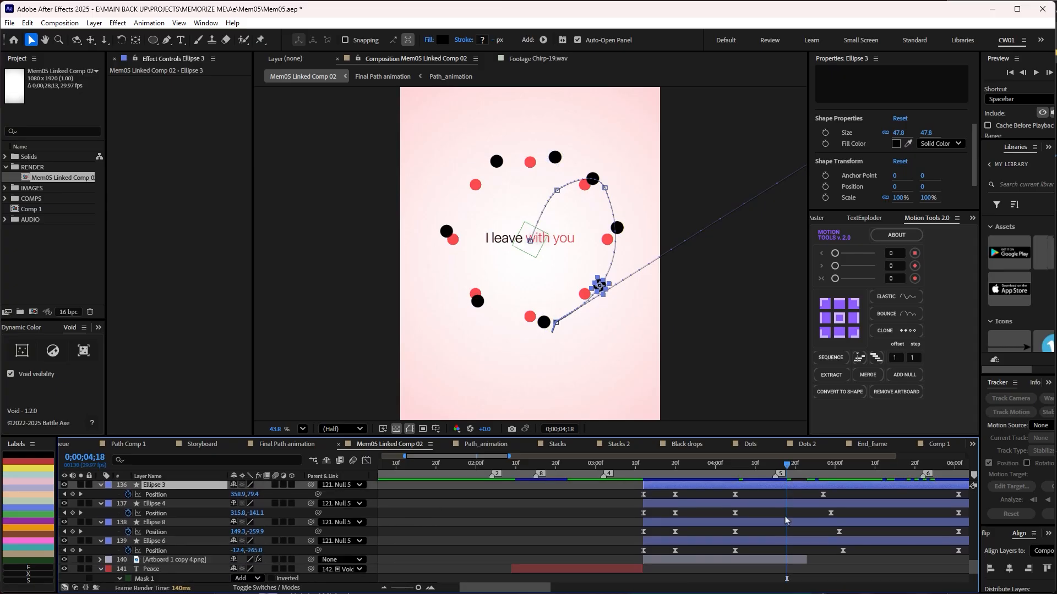
# Step: Preview the circling dots and the text reveal past 0;00;04;25, ending at 0;00;05;07
pyautogui.moveTo(786, 464); pyautogui.dragTo(819, 472)
pyautogui.moveTo(852, 565); pyautogui.dragTo(809, 487)
pyautogui.click(862, 572)
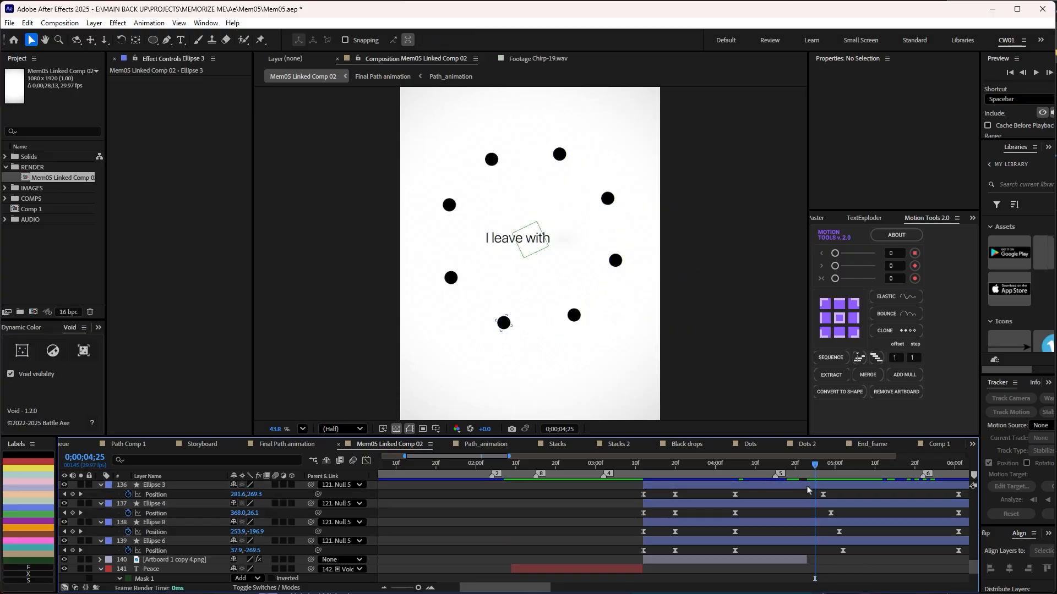
pyautogui.moveTo(811, 466); pyautogui.dragTo(903, 476)
pyautogui.scroll(-1, 857, 499)
pyautogui.scroll(3, 857, 498)
pyautogui.moveTo(828, 465)
pyautogui.mouseDown()
pyautogui.moveTo(722, 463)
pyautogui.moveTo(831, 468)
pyautogui.mouseUp()
pyautogui.scroll(-1, 820, 478)
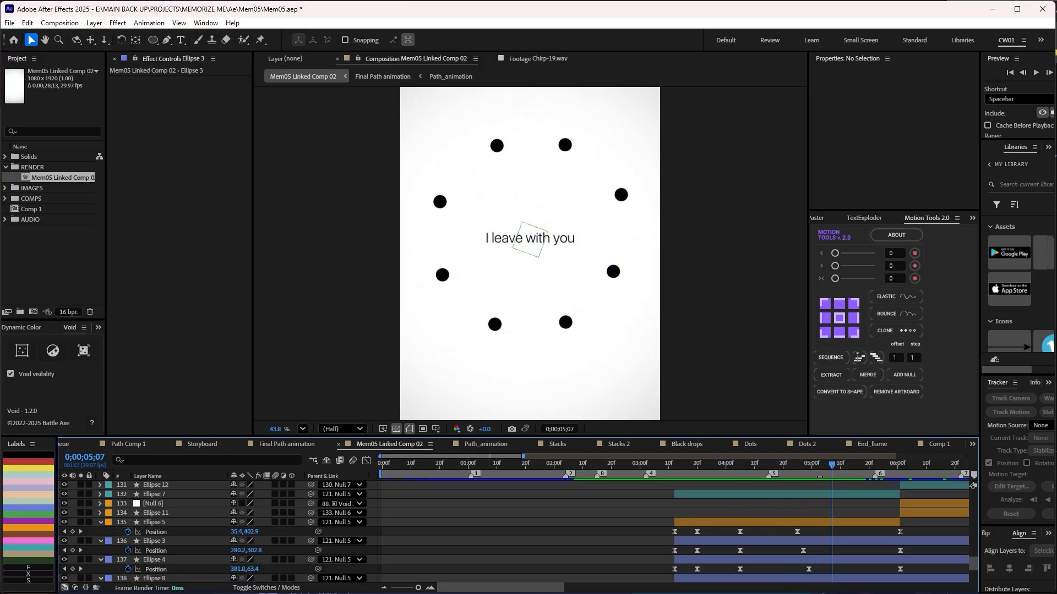
# Step: Locate the "I leave with you" text layer and reveal its Range Selector Start and Position keyframes
pyautogui.scroll(-3, 820, 477)
pyautogui.scroll(-3, 201, 515)
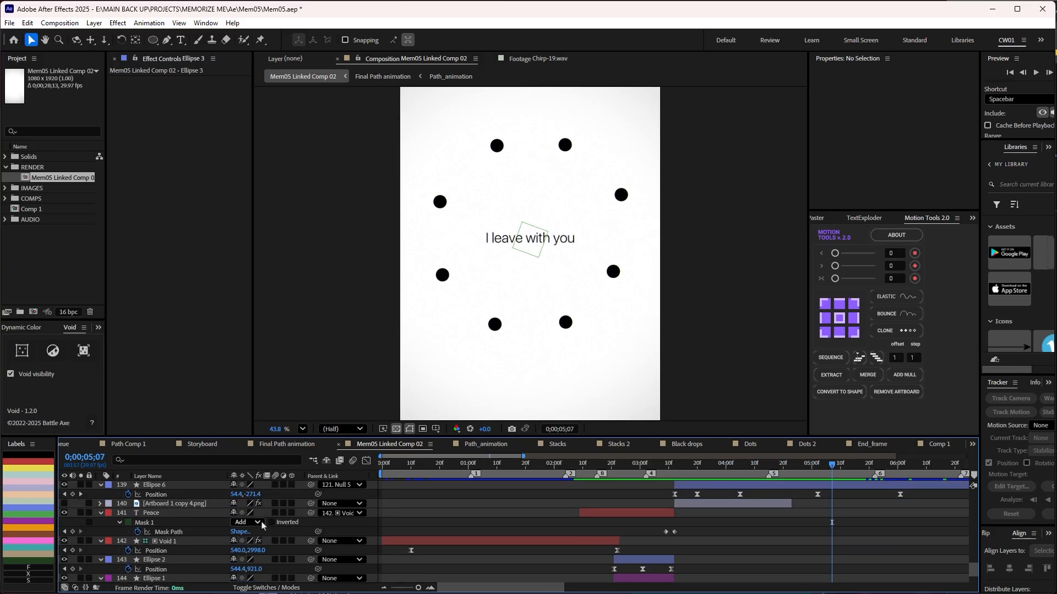
pyautogui.scroll(3, 697, 502)
pyautogui.scroll(8, 706, 502)
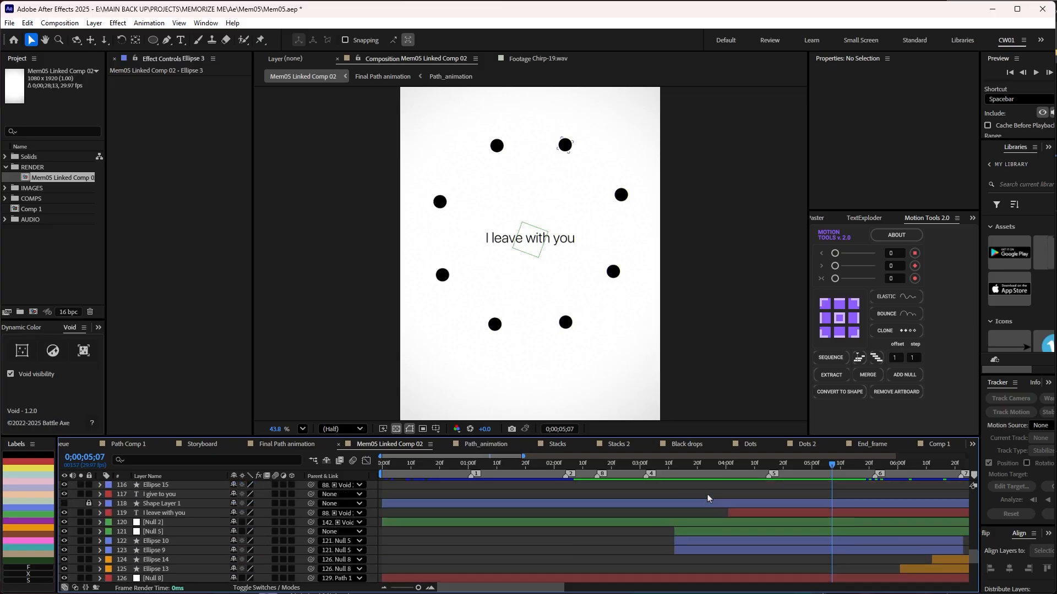
pyautogui.click(688, 513)
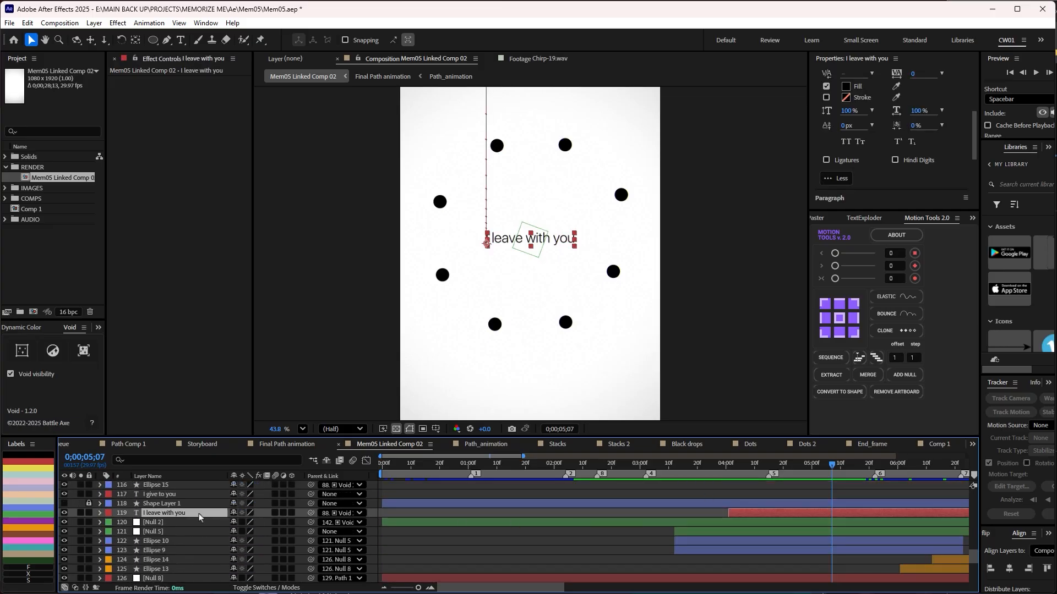
pyautogui.press('u')
# Step: Preview the "I leave with you" text reveal starting from 0;00;04;22
pyautogui.moveTo(780, 469); pyautogui.dragTo(788, 472)
pyautogui.press('space')
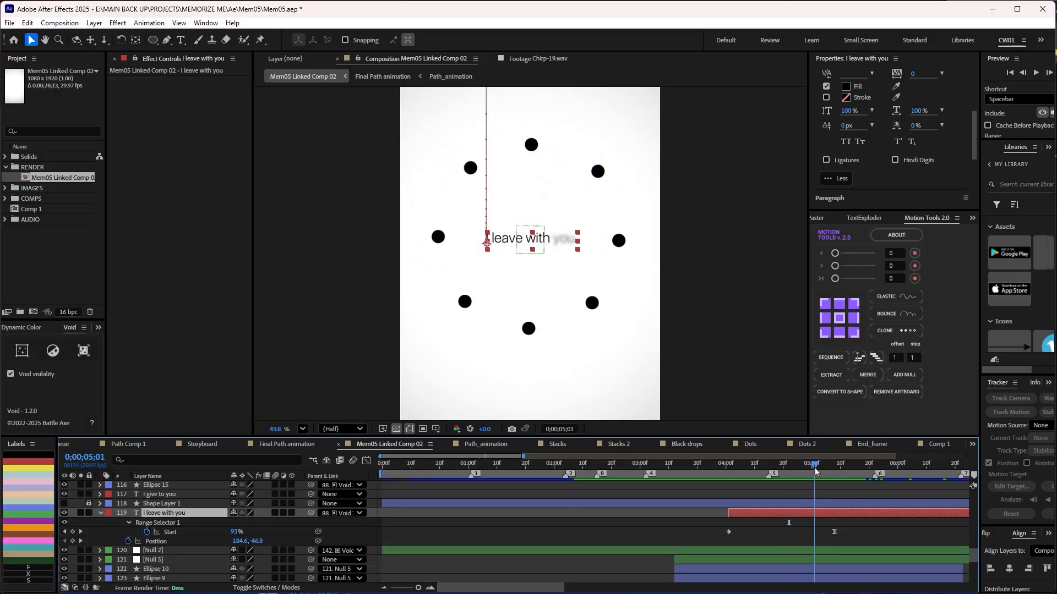
pyautogui.press('space')
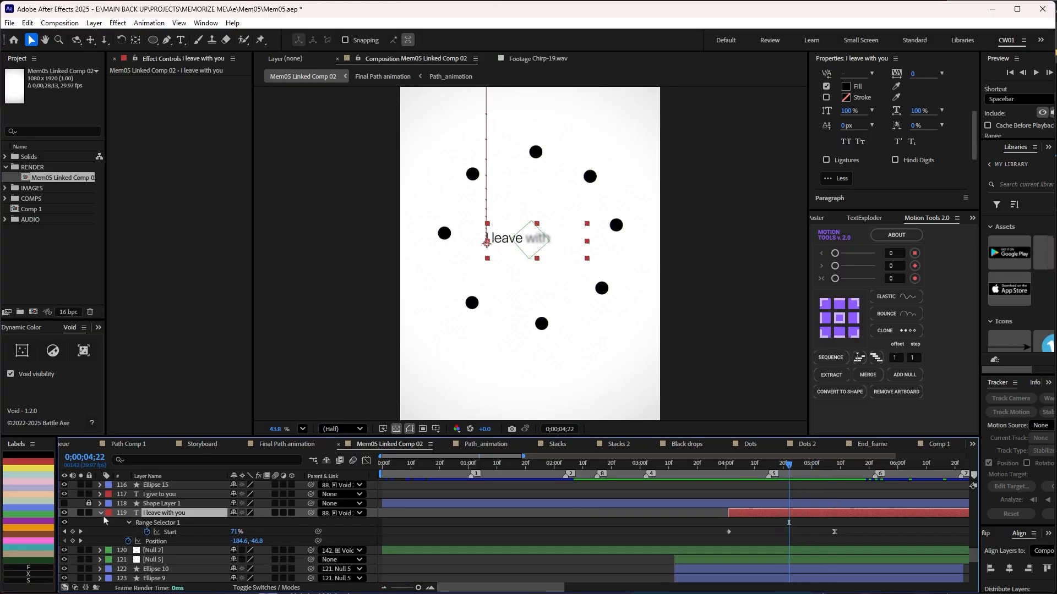
# Step: Expand the "I leave with you" layer's Animator 1 settings, review the available text animator properties, and collapse the layer
pyautogui.click(101, 514)
pyautogui.click(101, 513)
pyautogui.click(299, 496)
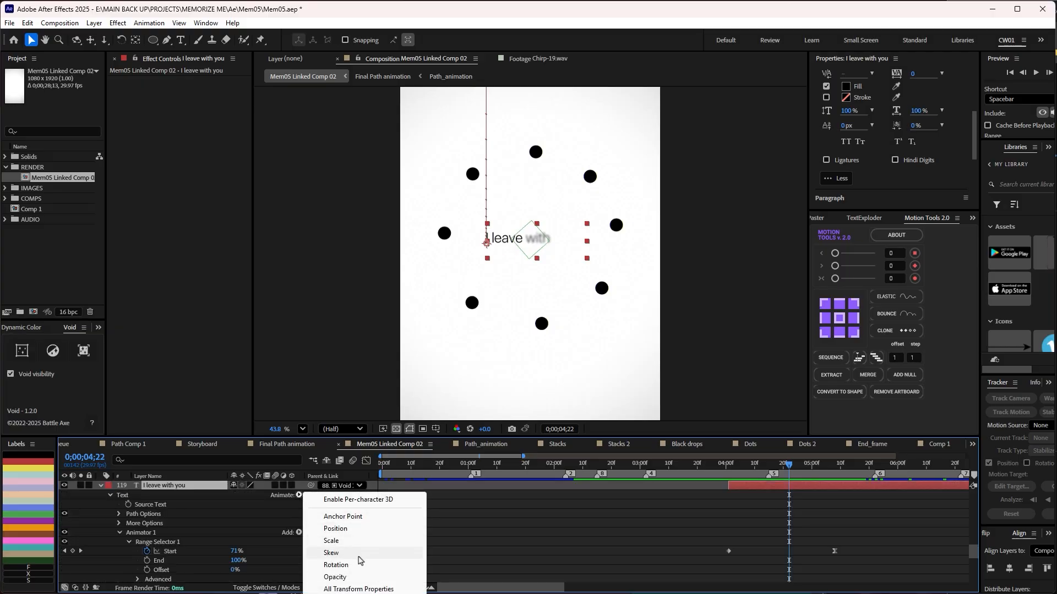
pyautogui.click(484, 542)
pyautogui.click(485, 541)
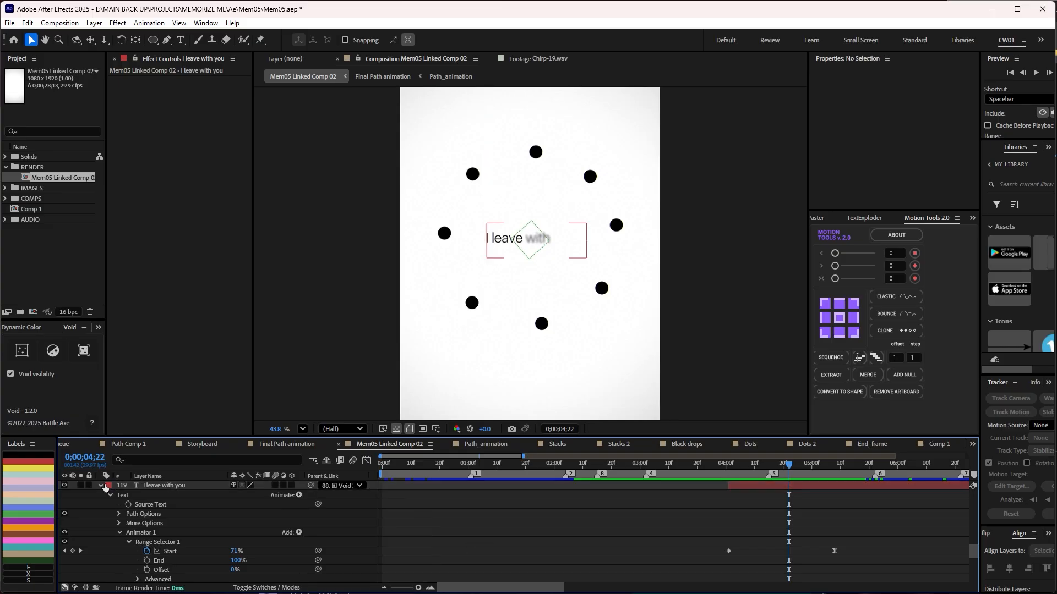
pyautogui.click(101, 485)
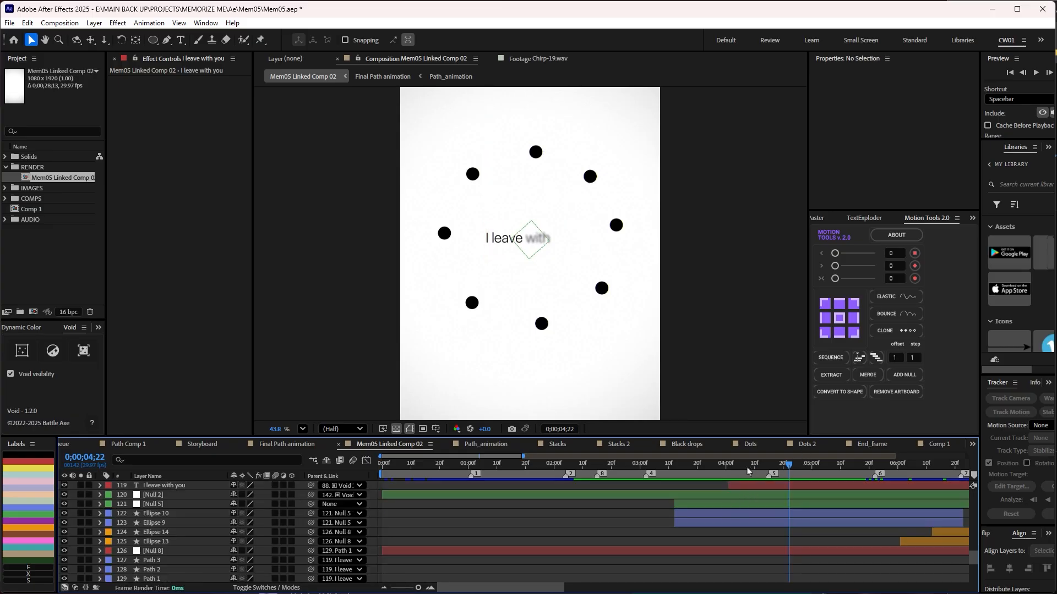
# Step: Preview the text reveal up to 0;00;05;01 and return to the ellipse layers' Position keyframes
pyautogui.moveTo(791, 465); pyautogui.dragTo(815, 490)
pyautogui.scroll(1, 784, 491)
pyautogui.scroll(-1, 780, 492)
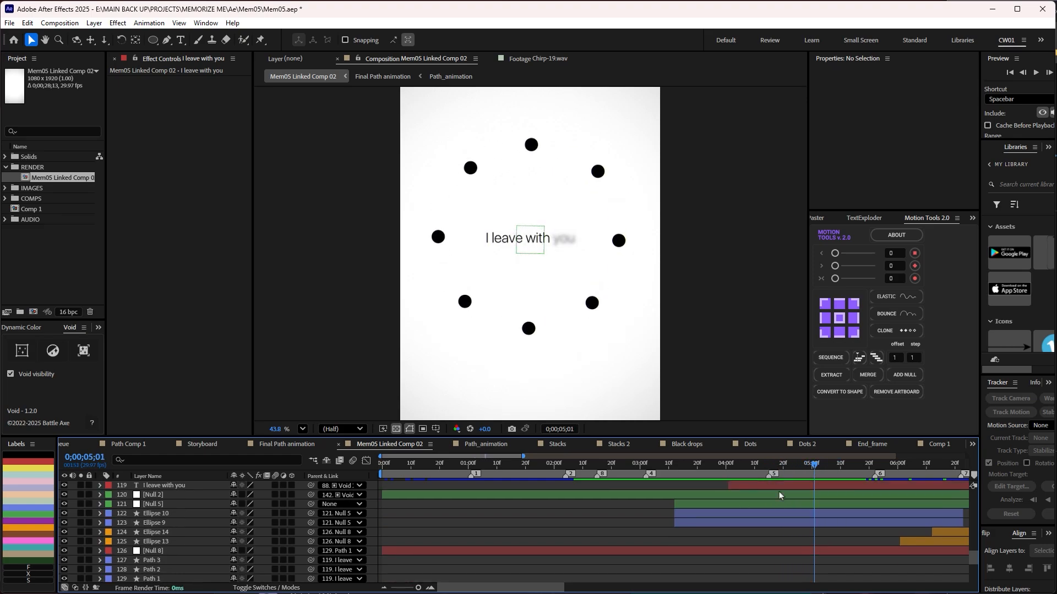
pyautogui.scroll(-1, 780, 497)
pyautogui.scroll(-6, 708, 529)
pyautogui.scroll(2, 703, 533)
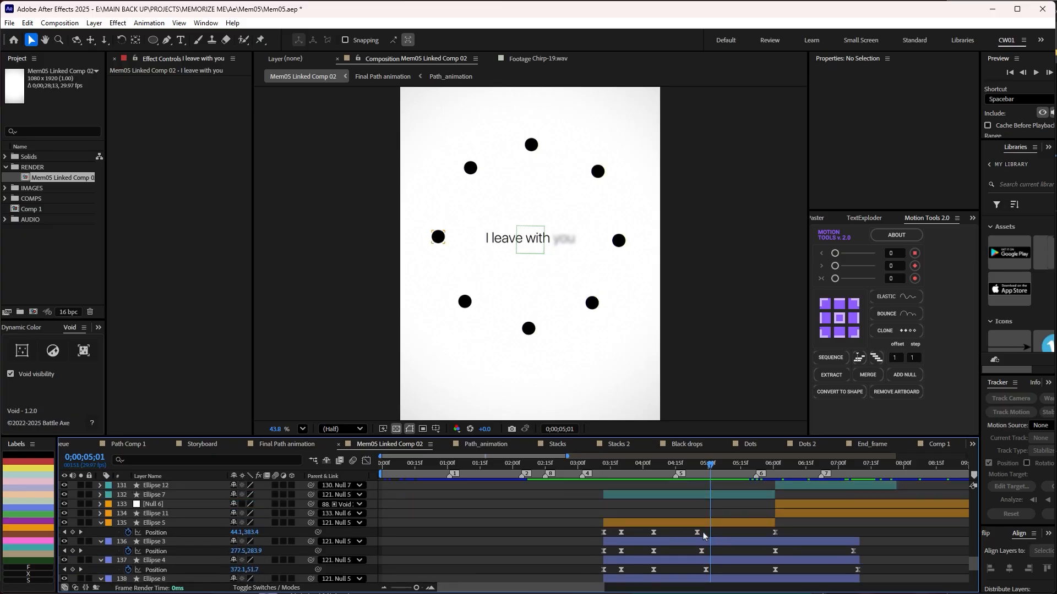
# Step: Preview the dots up to 0;00;06;01, examine the ellipse layers that start and end there, and continue to 0;00;06;07
pyautogui.moveTo(708, 467); pyautogui.dragTo(775, 485)
pyautogui.scroll(-3, 750, 501)
pyautogui.scroll(2, 751, 498)
pyautogui.scroll(4, 782, 509)
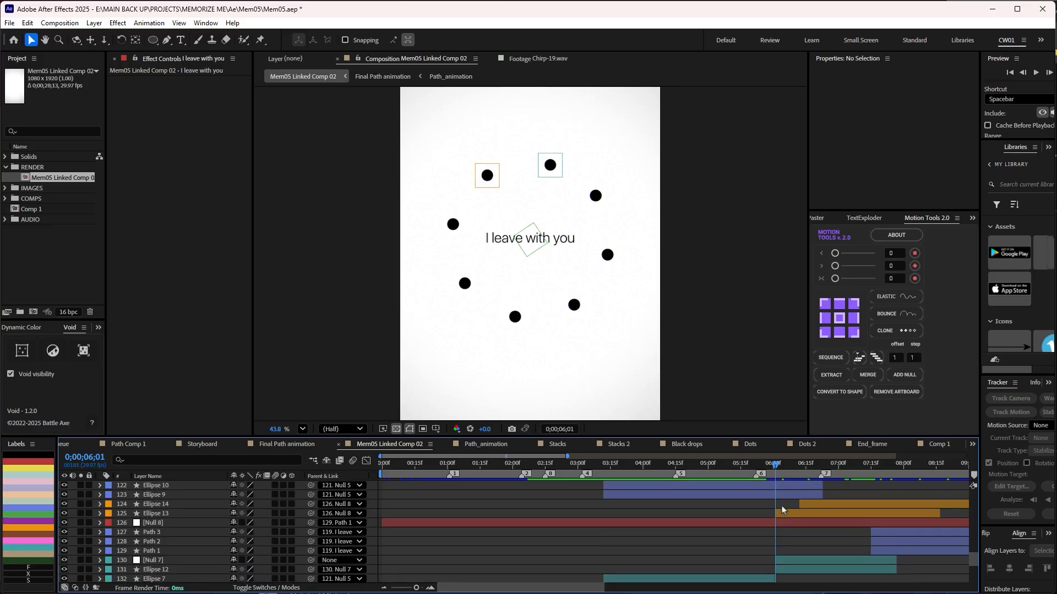
pyautogui.scroll(-3, 782, 509)
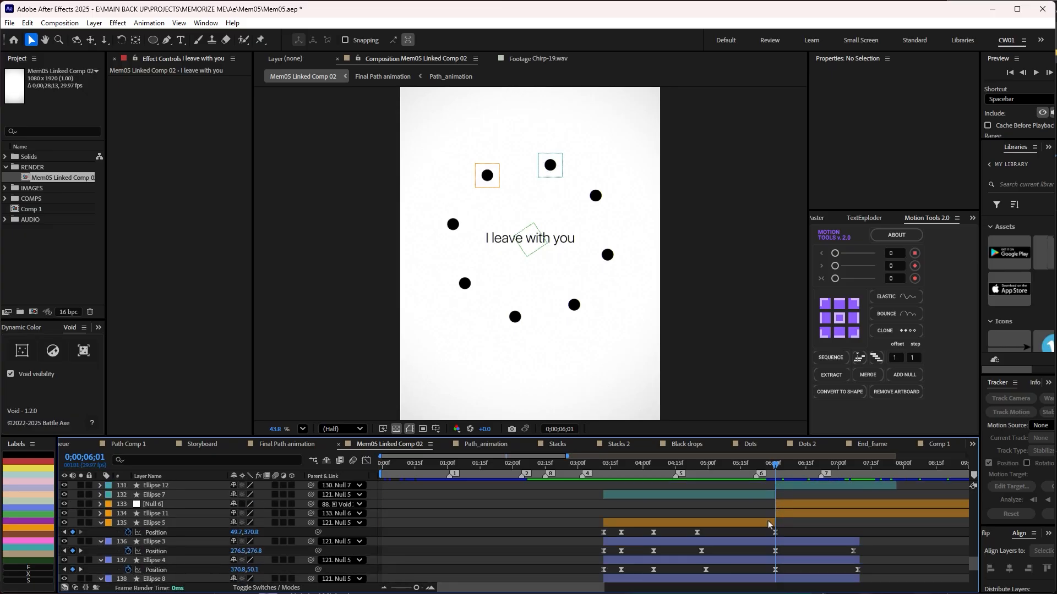
pyautogui.scroll(-1, 794, 542)
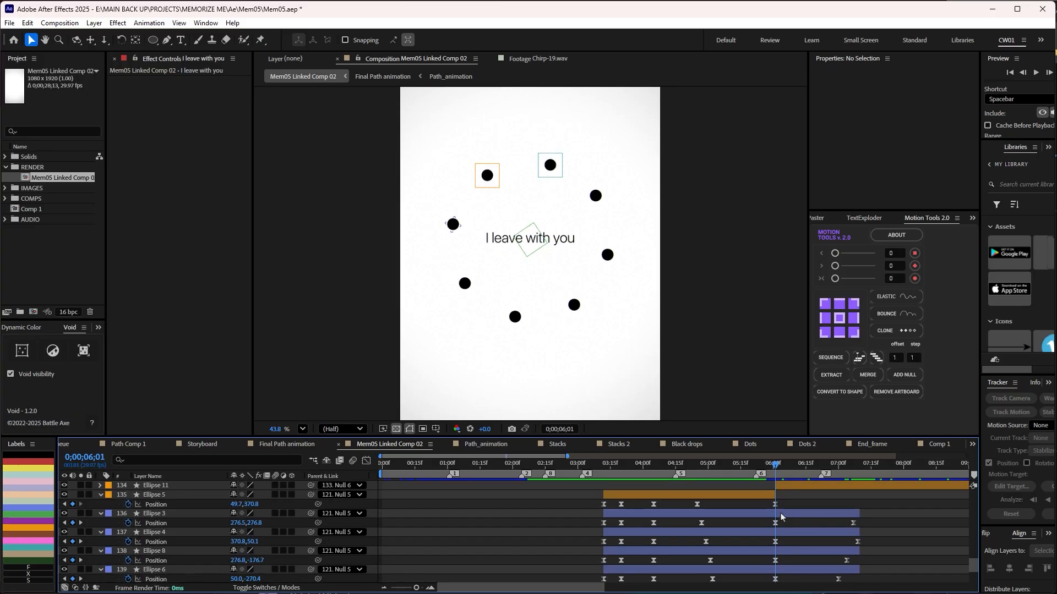
pyautogui.moveTo(773, 468); pyautogui.dragTo(786, 472)
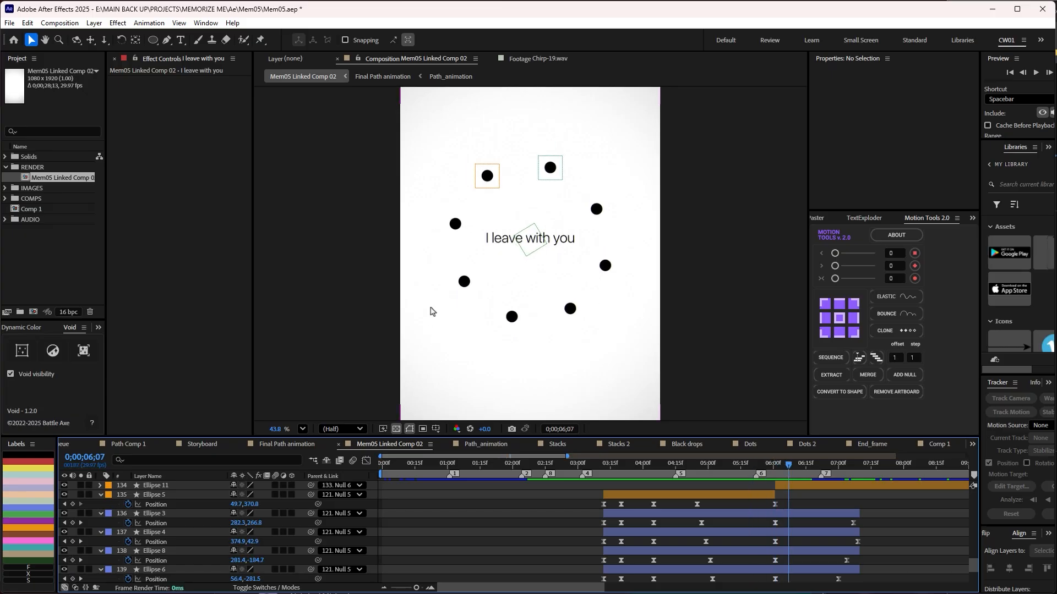
# Step: Examine the Ellipse 3, 4, 8 and 6 layers and their motion paths, and preview the dots to 0;00;06;15
pyautogui.click(800, 516)
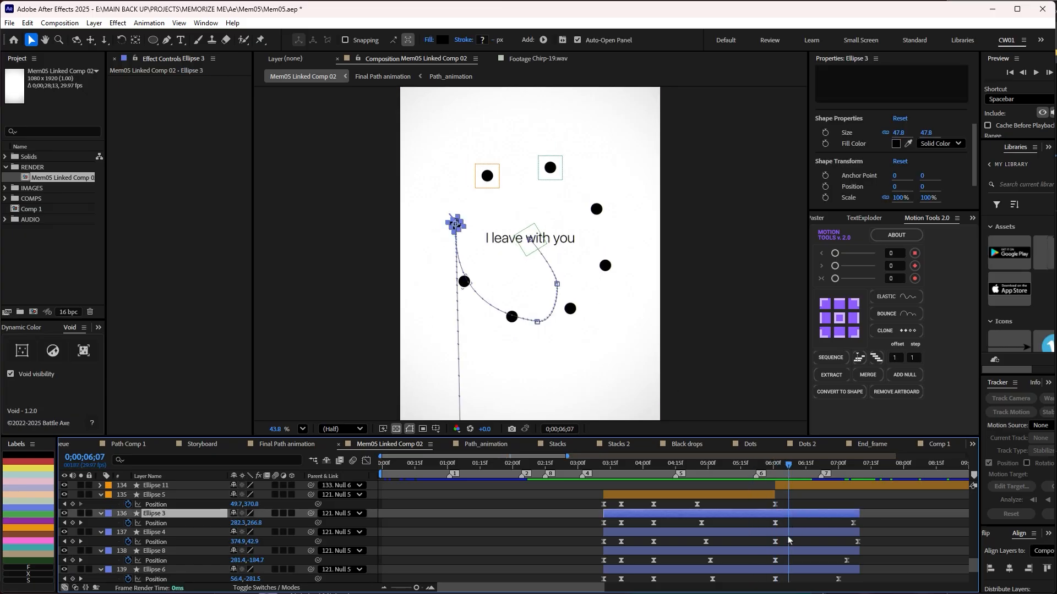
pyautogui.click(787, 535)
pyautogui.click(786, 547)
pyautogui.click(788, 570)
pyautogui.moveTo(788, 467); pyautogui.dragTo(793, 522)
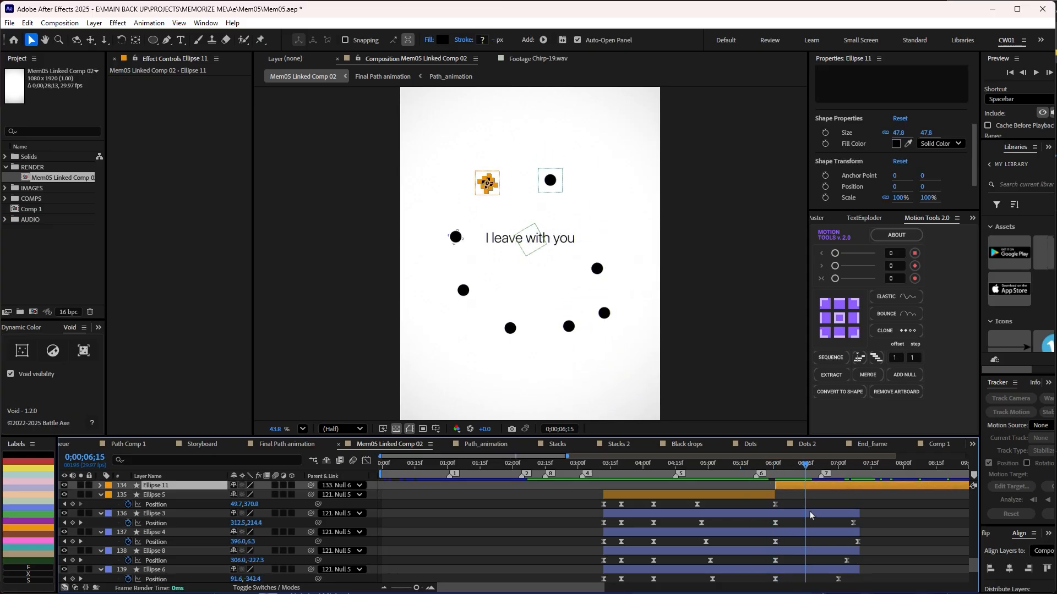
# Step: Examine the speed graph of the Position keyframes on Ellipse 3, 4, 8 and 6, and return to the keyframe view at 0;00;05;25
pyautogui.scroll(-1, 865, 521)
pyautogui.moveTo(895, 499); pyautogui.dragTo(586, 569)
pyautogui.click(367, 462)
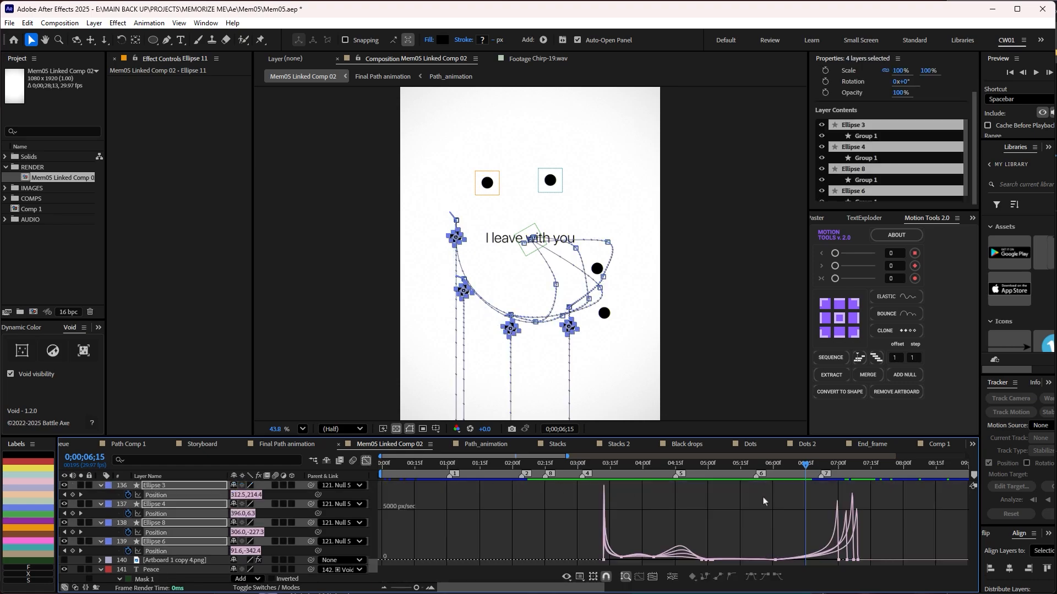
pyautogui.keyDown('alt'); pyautogui.scroll(5, 787, 529); pyautogui.keyUp('alt')
pyautogui.keyDown('alt'); pyautogui.scroll(-3, 787, 529); pyautogui.keyUp('alt')
pyautogui.moveTo(824, 465); pyautogui.dragTo(737, 465)
pyautogui.click(368, 461)
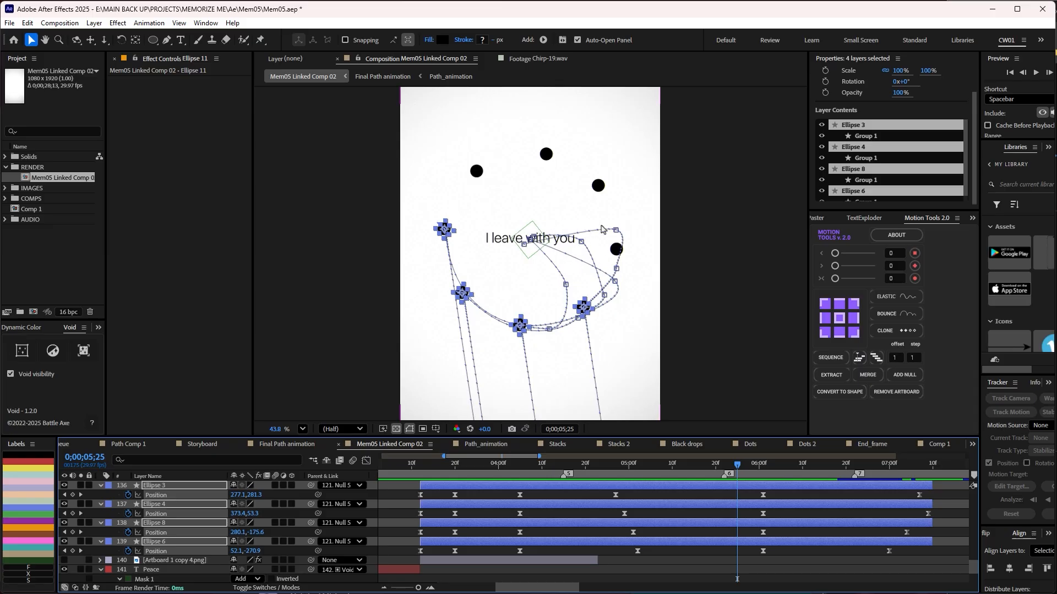
# Step: Clear the selection and preview the dots dropping from 0;00;05;25 to 0;00;06;16
pyautogui.press('F2')
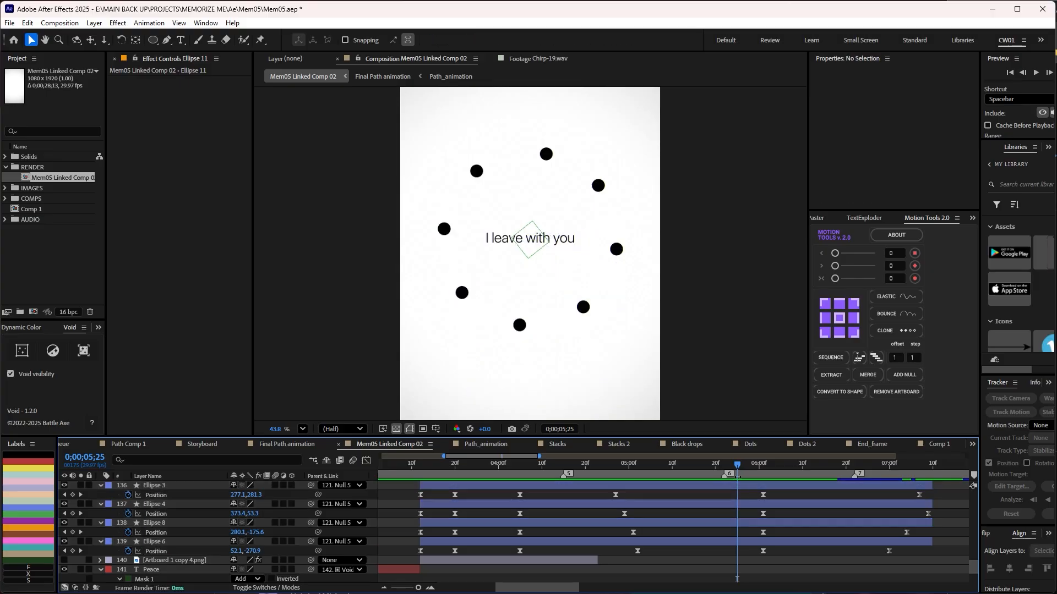
pyautogui.moveTo(739, 471); pyautogui.dragTo(829, 486)
pyautogui.scroll(1, 812, 521)
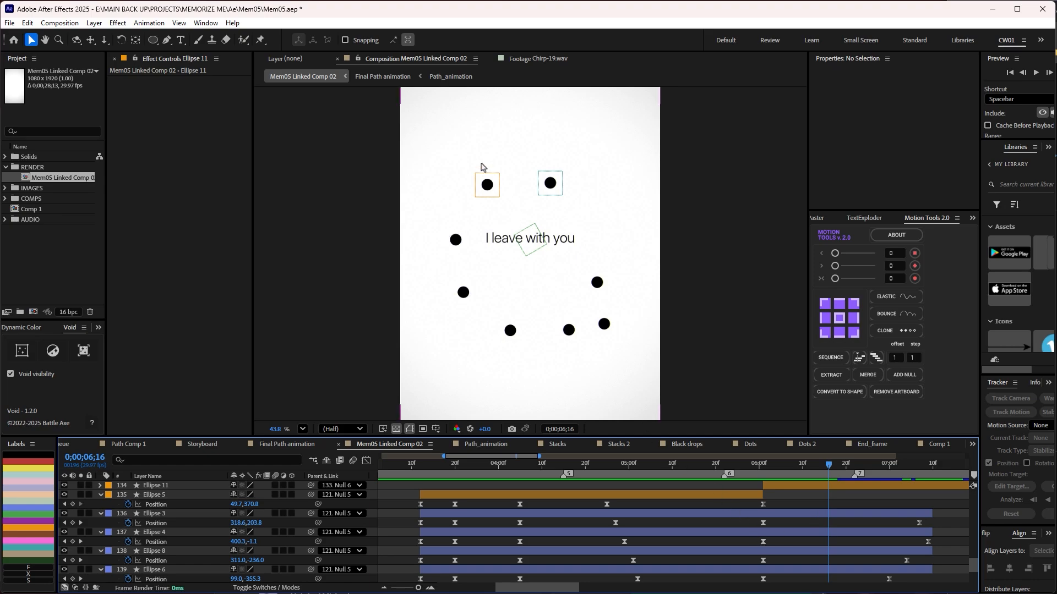
pyautogui.scroll(1, 762, 503)
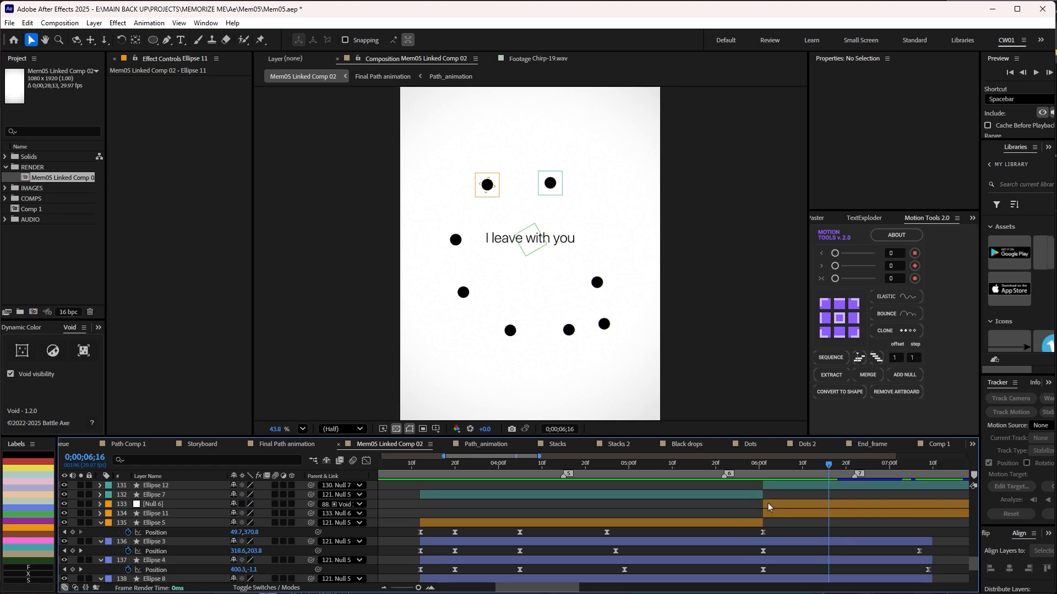
# Step: Go to 0;00;05;27 and examine the motion paths of Ellipse 7 and Ellipse 5
pyautogui.click(763, 466)
pyautogui.scroll(2, 764, 485)
pyautogui.scroll(-2, 762, 503)
pyautogui.click(745, 466)
pyautogui.click(741, 496)
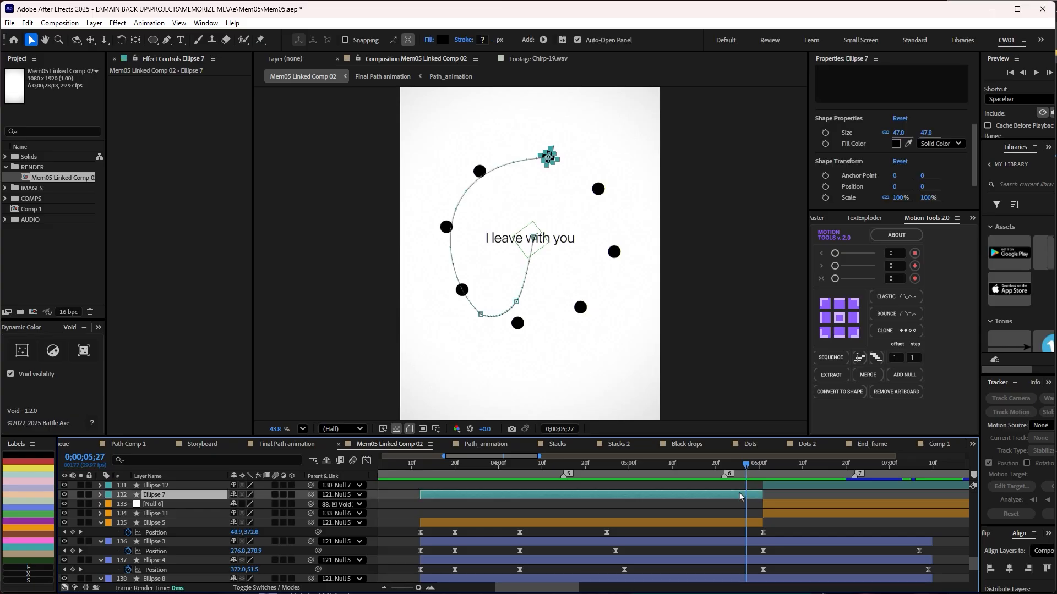
pyautogui.click(746, 524)
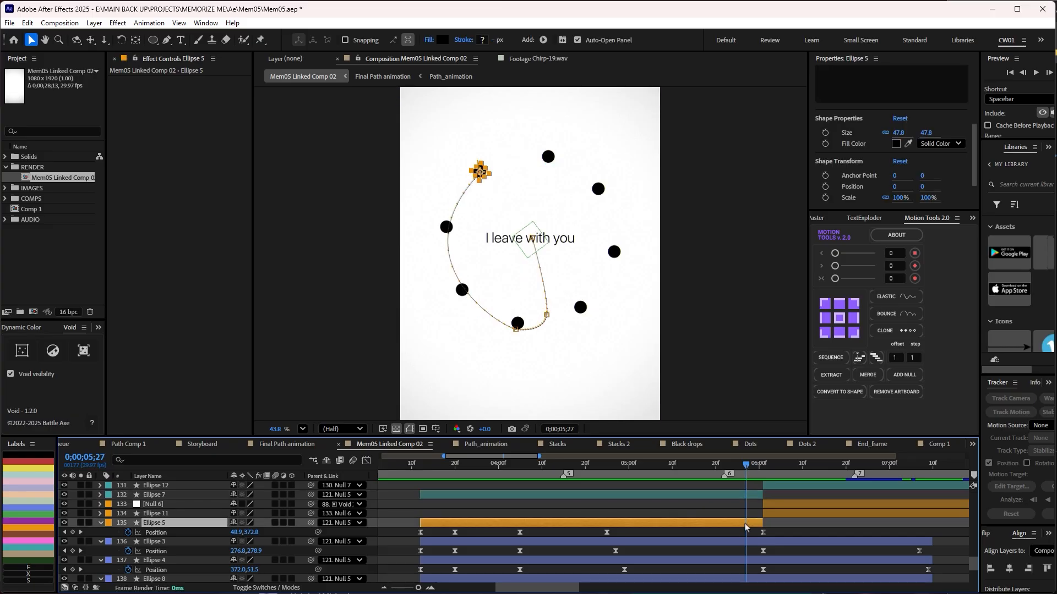
# Step: Preview the dots across the layer handover up to 0;00;06;23, and return to 0;00;06;18
pyautogui.moveTo(749, 470); pyautogui.dragTo(769, 473)
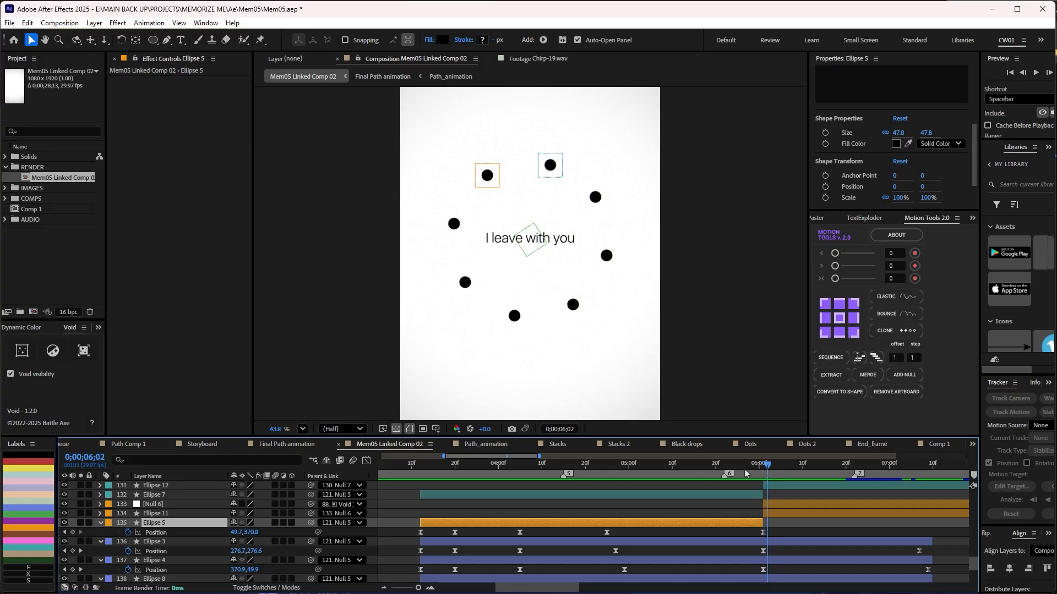
pyautogui.moveTo(754, 465); pyautogui.dragTo(859, 467)
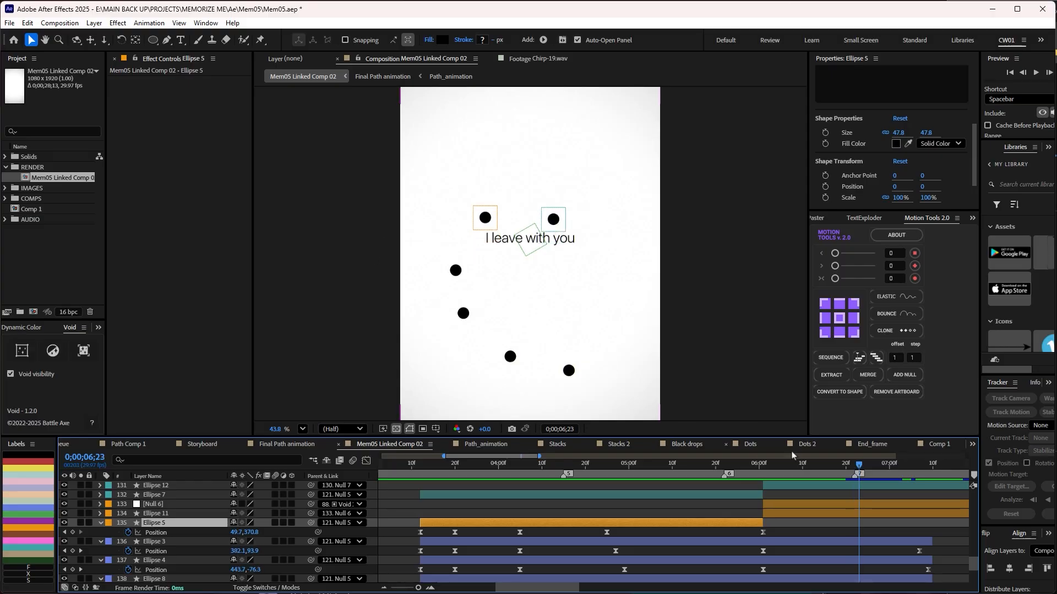
pyautogui.moveTo(863, 471); pyautogui.dragTo(837, 471)
# Step: Inspect Null 7 and its child layer Ellipse 12, and step back to 0;00;06;09
pyautogui.scroll(1, 826, 499)
pyautogui.click(802, 505)
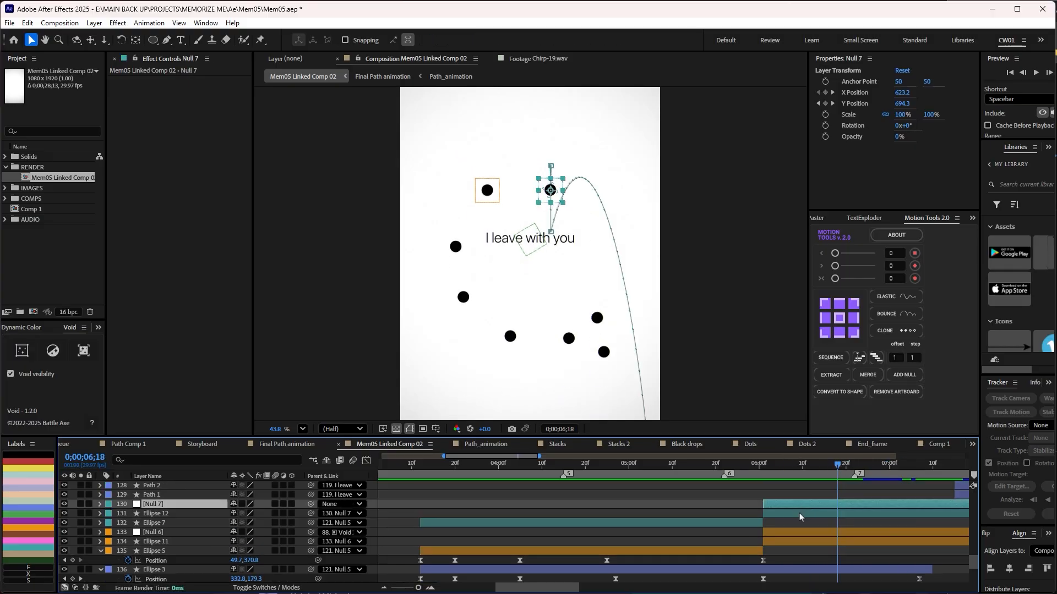
pyautogui.click(783, 513)
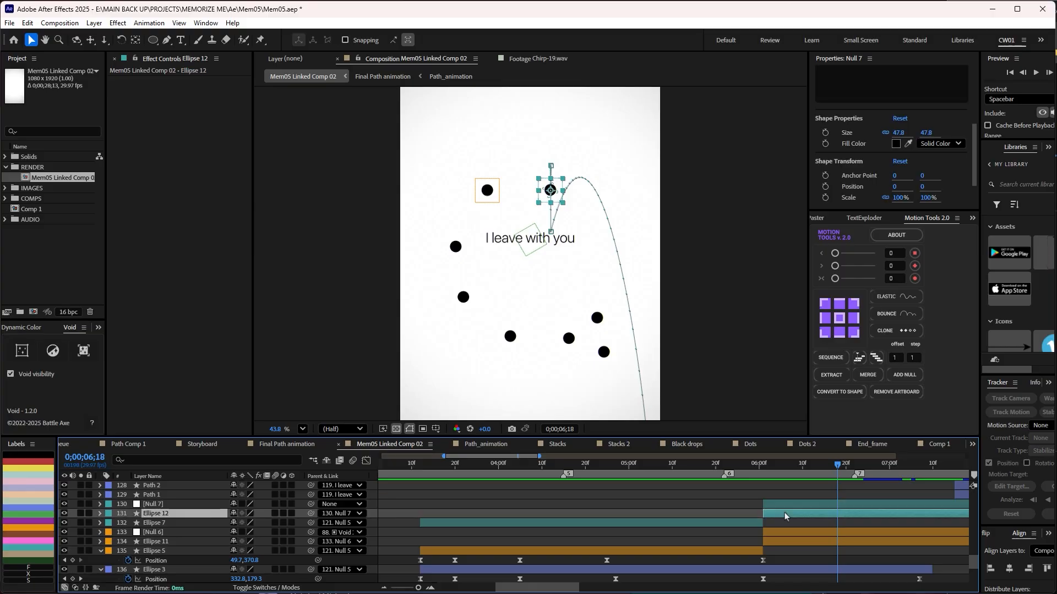
pyautogui.press('pageup')
pyautogui.press('pageup')
pyautogui.press('pageup')
pyautogui.press('pageup')
pyautogui.press('pageup')
pyautogui.press('pageup')
pyautogui.press('pageup')
pyautogui.press('pageup')
pyautogui.press('pageup')
# Step: Inspect Ellipse 11 and its parent Null 6, and reveal the X and Y Position keyframes of Null 6 and Null 7
pyautogui.click(781, 541)
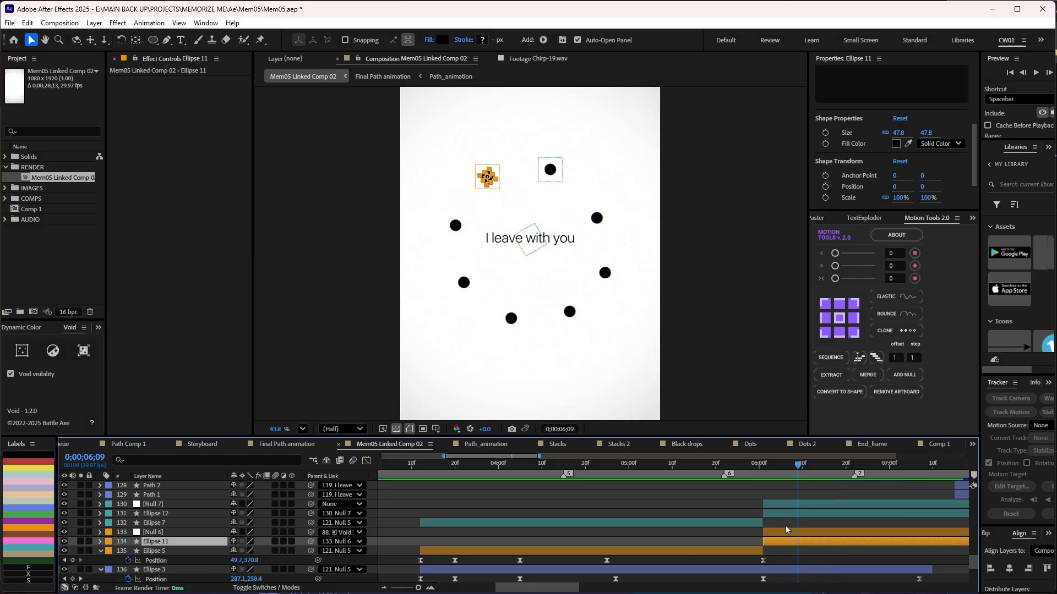
pyautogui.click(784, 533)
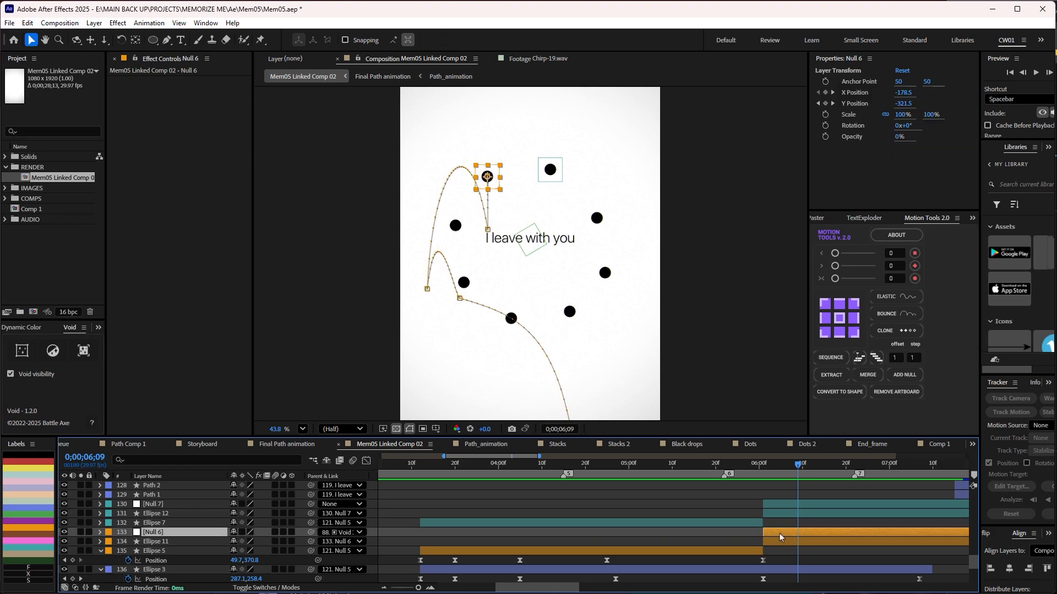
pyautogui.press('u')
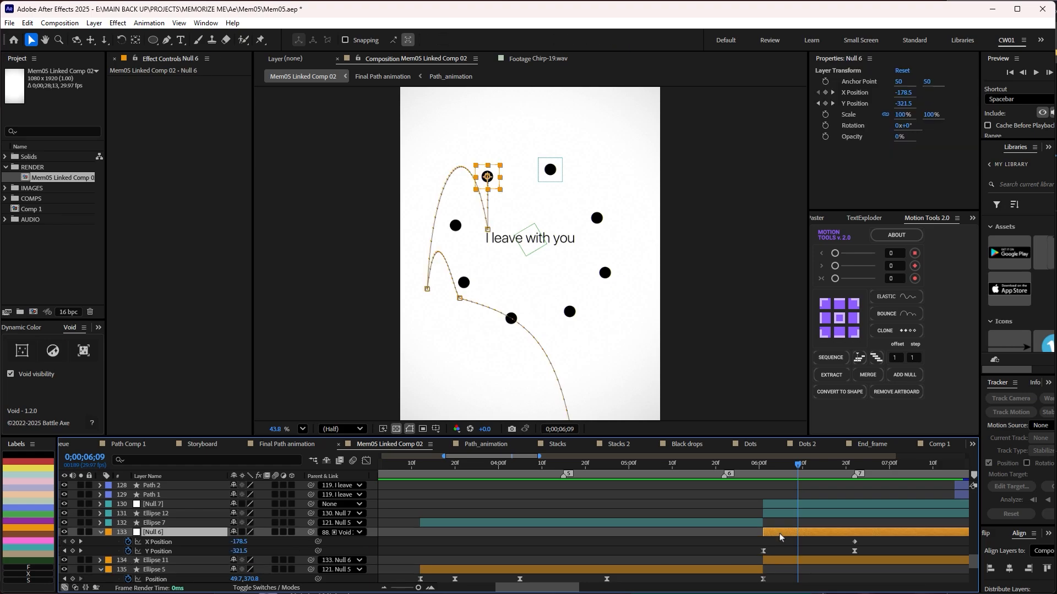
pyautogui.click(792, 505)
pyautogui.press('u')
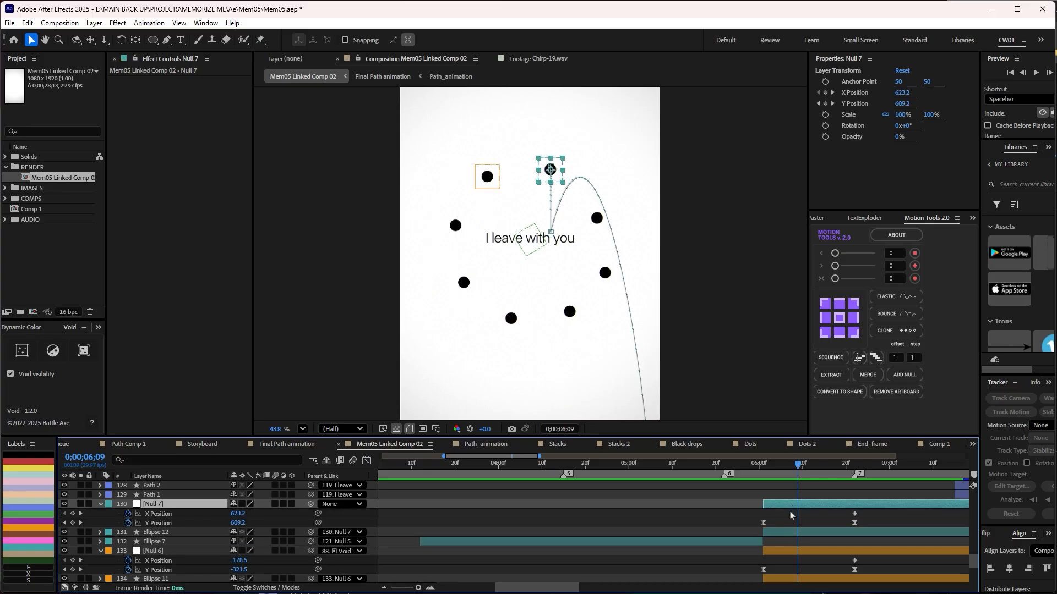
# Step: Select Null 6, preview the downward movement of the remaining dots up to 0;00;06;21, and review the nulls' position keyframes
pyautogui.scroll(-1, 799, 520)
pyautogui.scroll(-1, 793, 530)
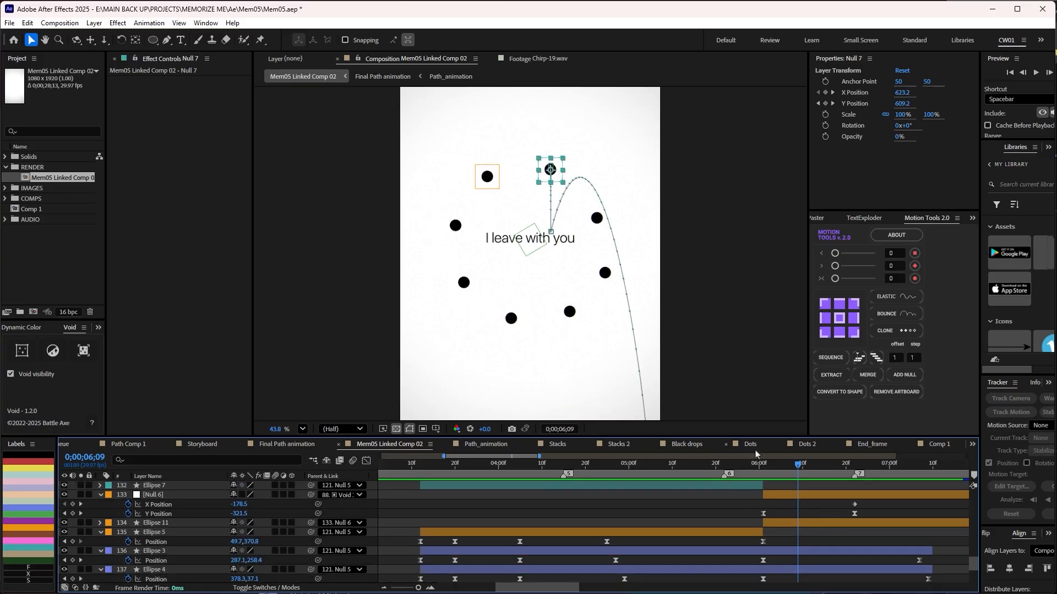
pyautogui.click(798, 500)
pyautogui.moveTo(761, 466); pyautogui.dragTo(850, 474)
pyautogui.scroll(1, 829, 498)
pyautogui.scroll(-1, 830, 498)
pyautogui.scroll(2, 833, 503)
pyautogui.scroll(-2, 834, 503)
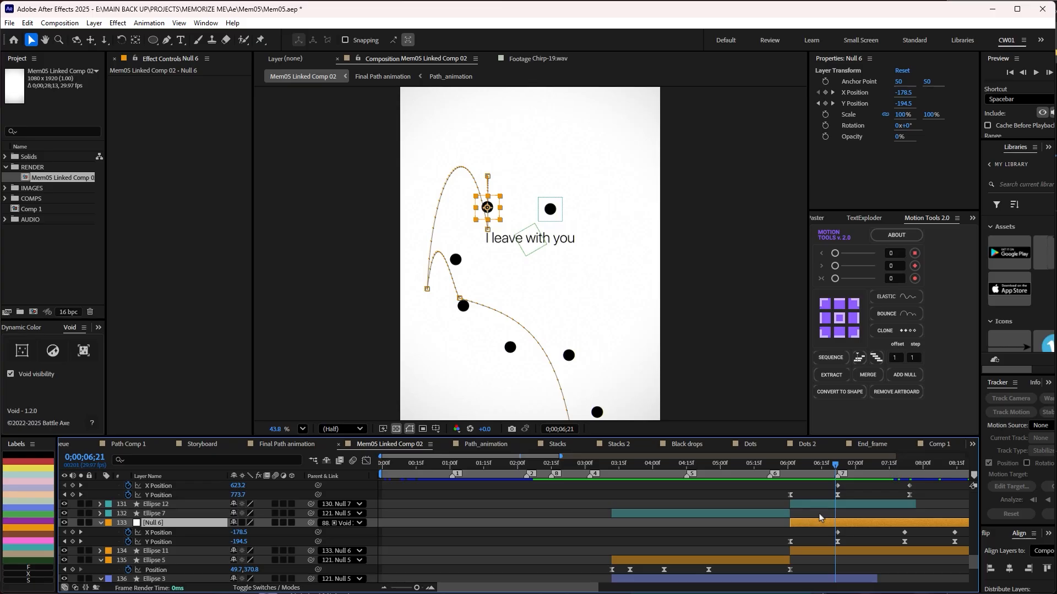
# Step: Preview the bounce up to 0;00;07;04 and display Null 7's X and Y Position keyframes as a value graph
pyautogui.moveTo(831, 469); pyautogui.dragTo(864, 466)
pyautogui.scroll(3, 936, 552)
pyautogui.moveTo(936, 552); pyautogui.dragTo(766, 543)
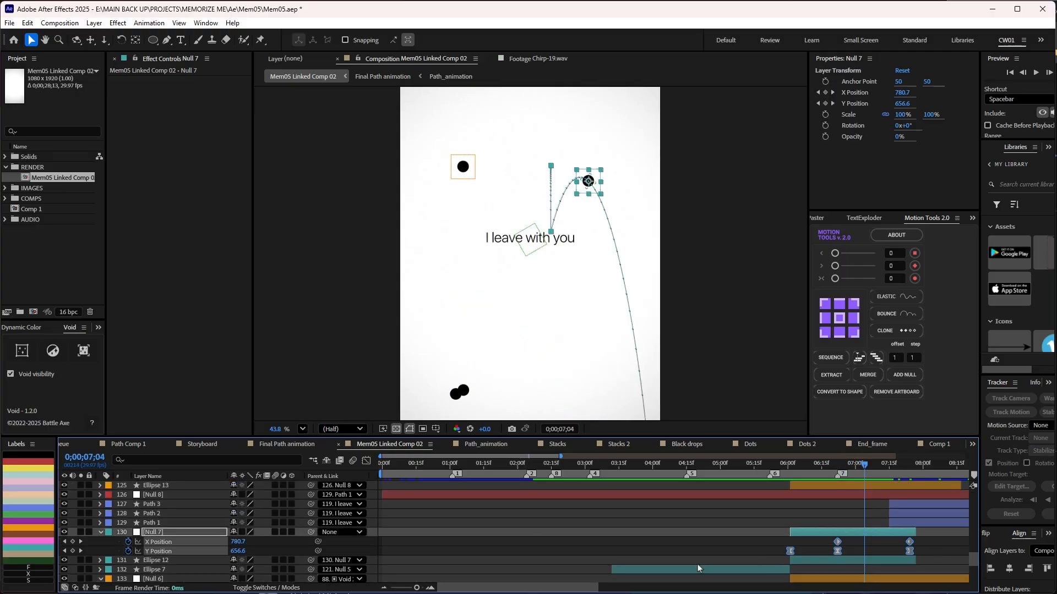
pyautogui.click(366, 461)
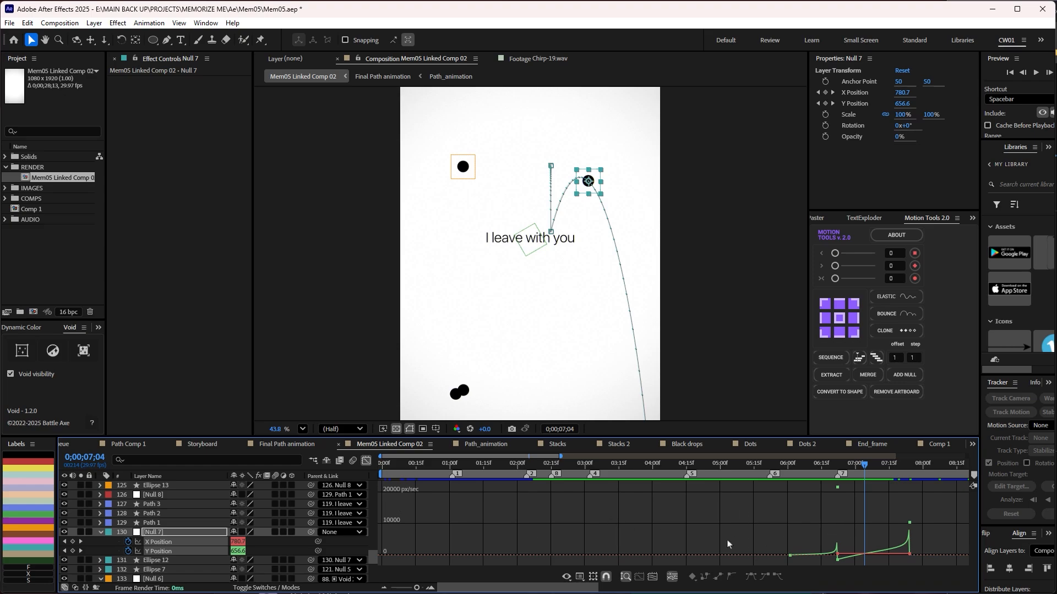
pyautogui.rightClick(645, 521)
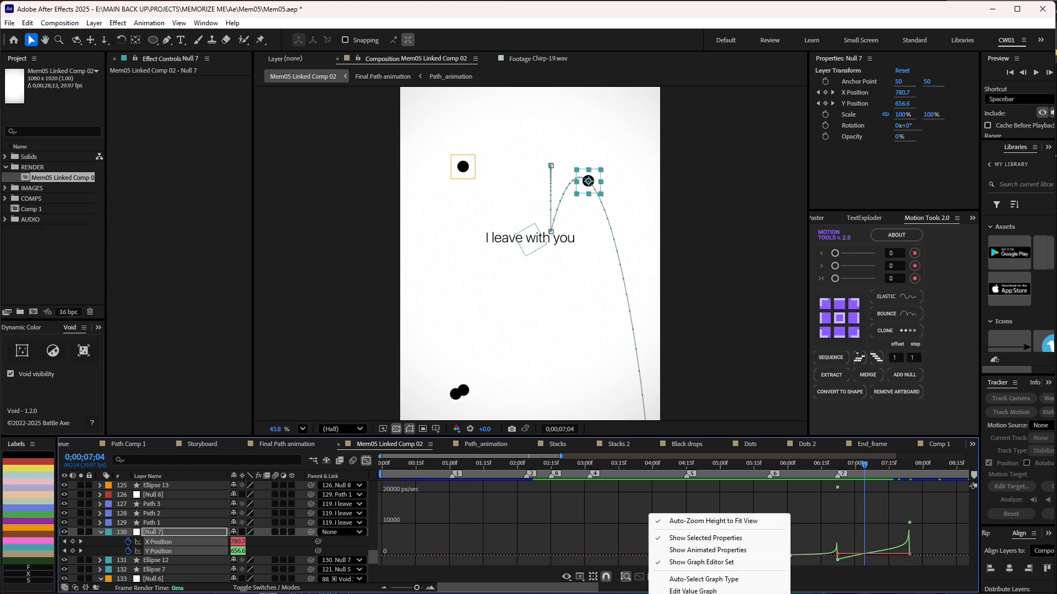
pyautogui.click(692, 590)
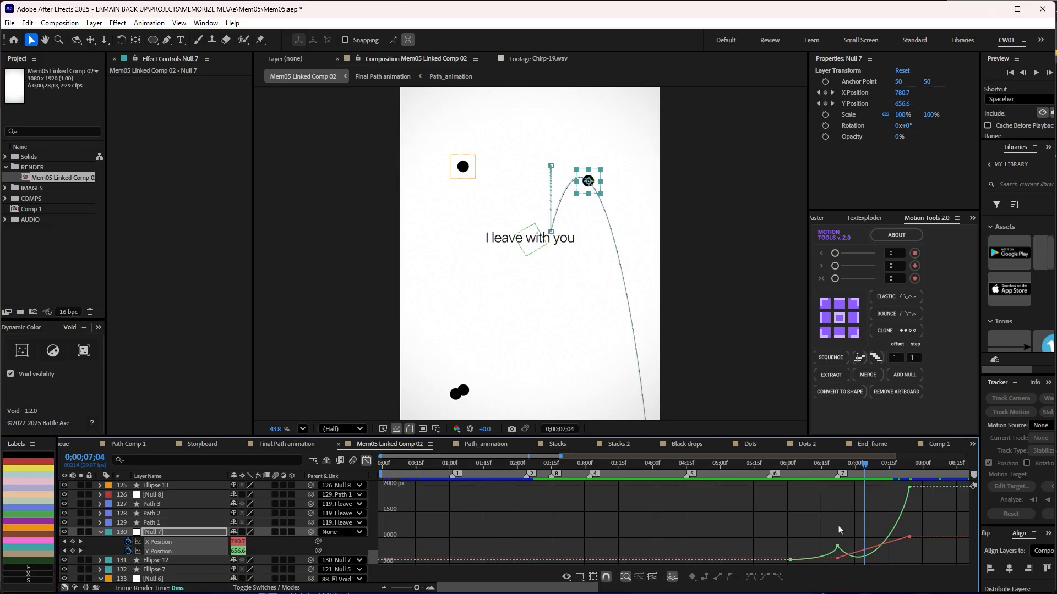
# Step: Examine Null 7's X Position and Y Position curves separately, and preview the bounce to 0;00;07;11
pyautogui.click(158, 543)
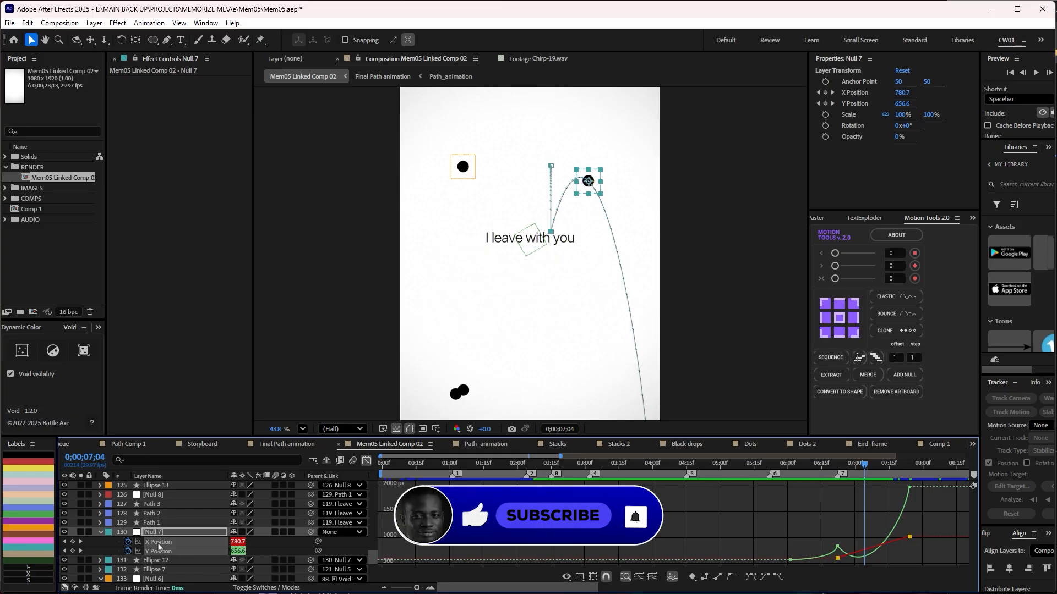
pyautogui.press('F2')
pyautogui.click(158, 550)
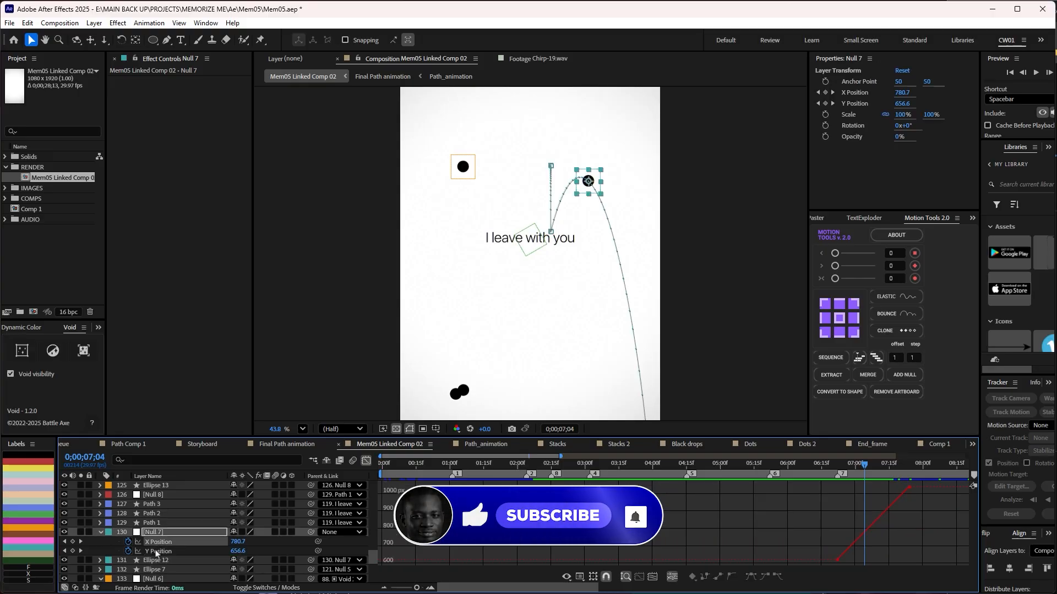
pyautogui.click(160, 552)
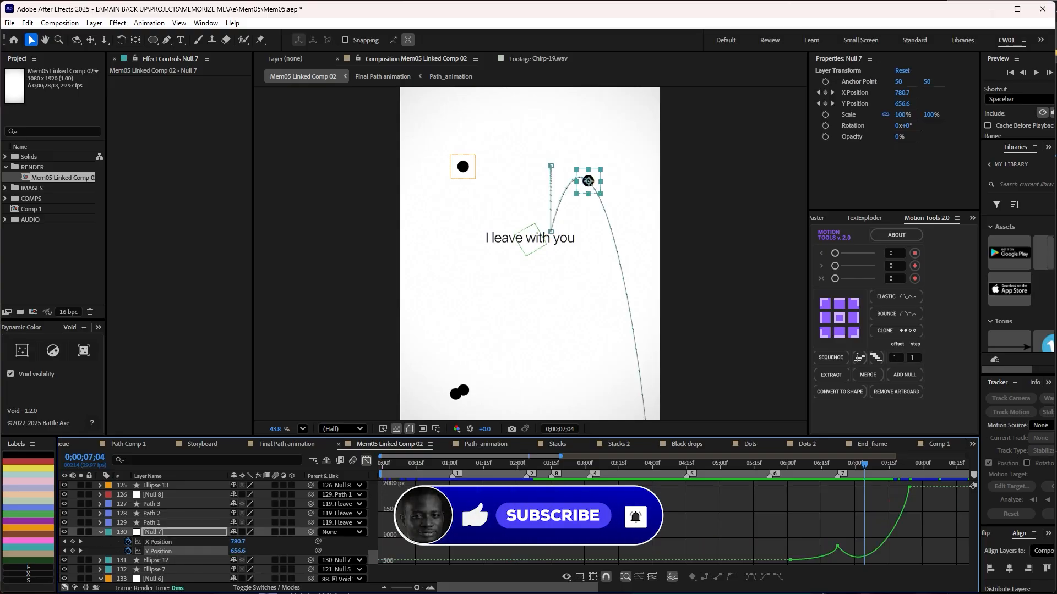
pyautogui.moveTo(788, 465); pyautogui.dragTo(848, 475)
pyautogui.press('space')
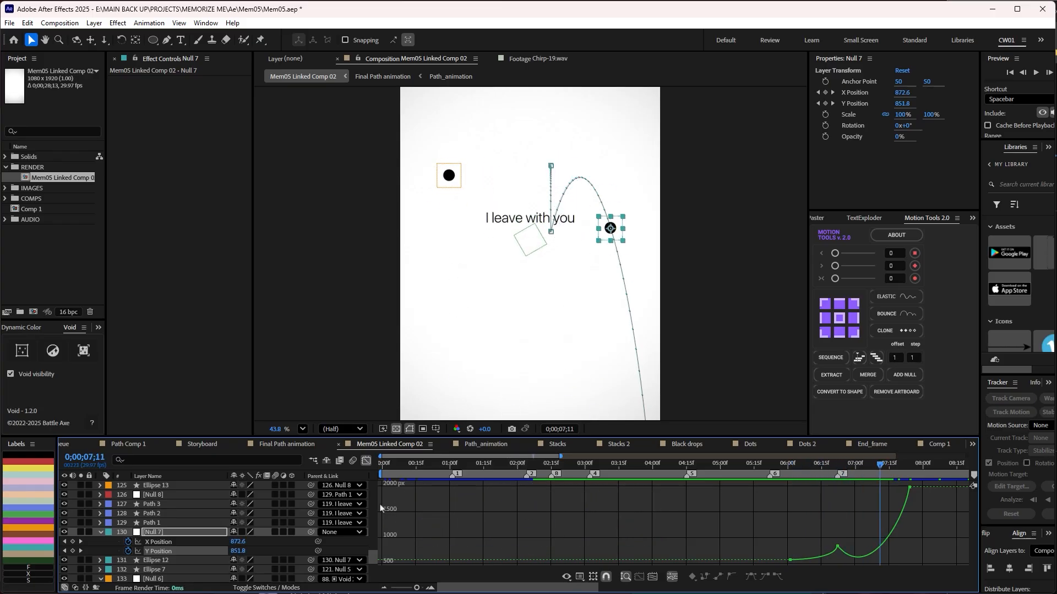
# Step: Return to the keyframe view, clear the Null 7 selection, and show the Null 8 and Path layers above it
pyautogui.click(367, 461)
pyautogui.scroll(-2, 872, 552)
pyautogui.click(873, 551)
pyautogui.moveTo(873, 550); pyautogui.dragTo(767, 528)
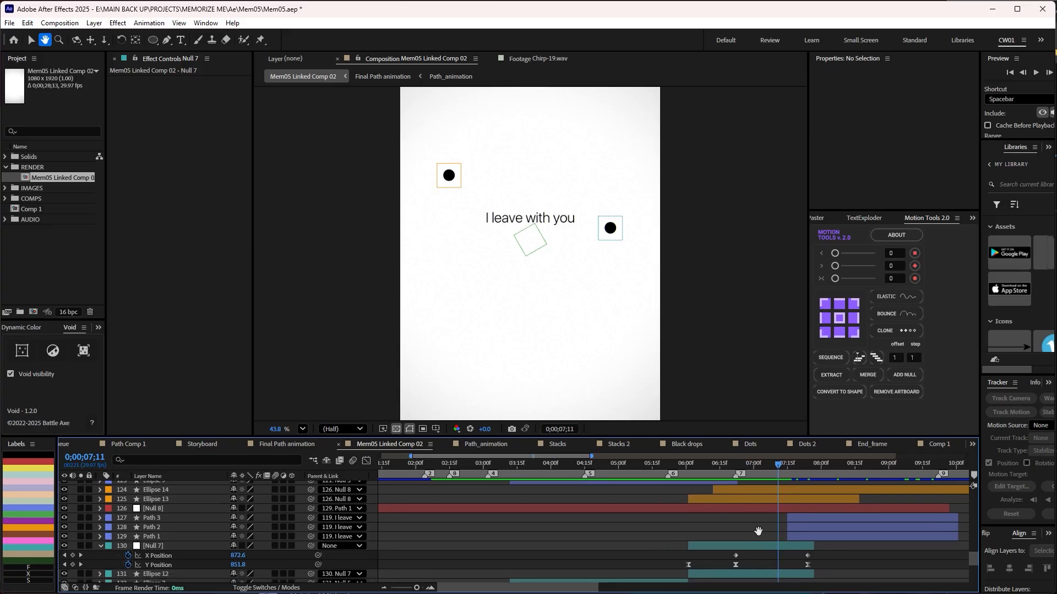
pyautogui.press('v')
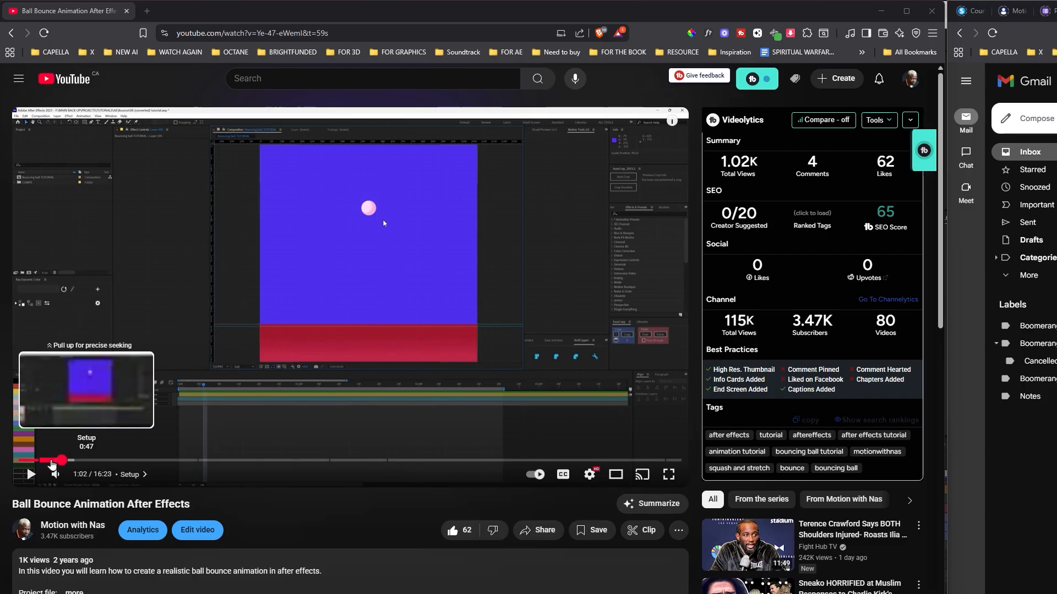
# Step: Skim the "Ball Bounce Animation After Effects" video on YouTube from its intro to the Scratch Animation chapter, and pause it at 10:00
pyautogui.moveTo(54, 462); pyautogui.dragTo(32, 465)
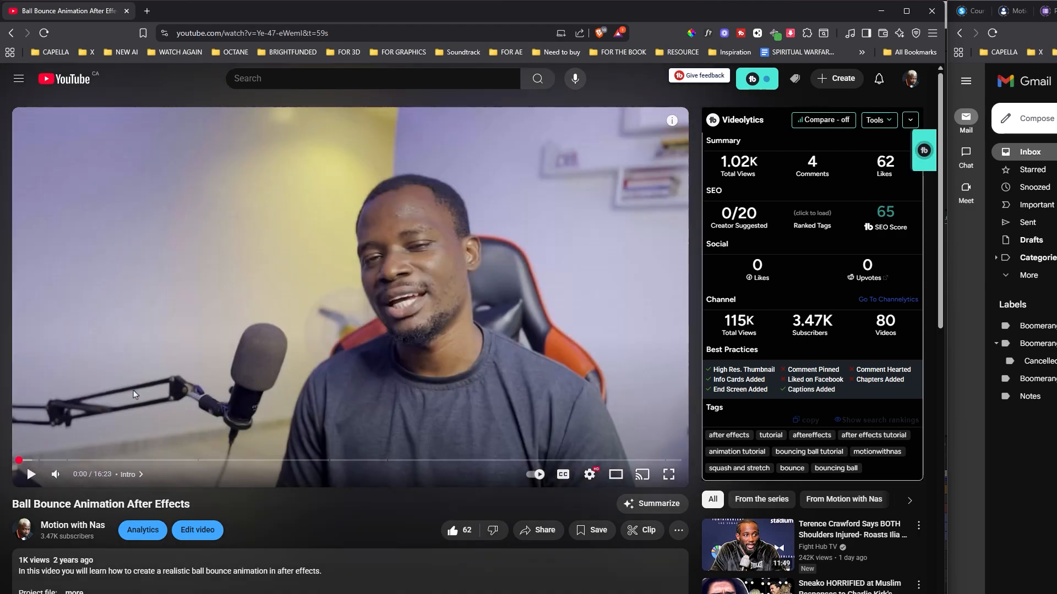
pyautogui.press('space')
pyautogui.moveTo(18, 461); pyautogui.dragTo(27, 462)
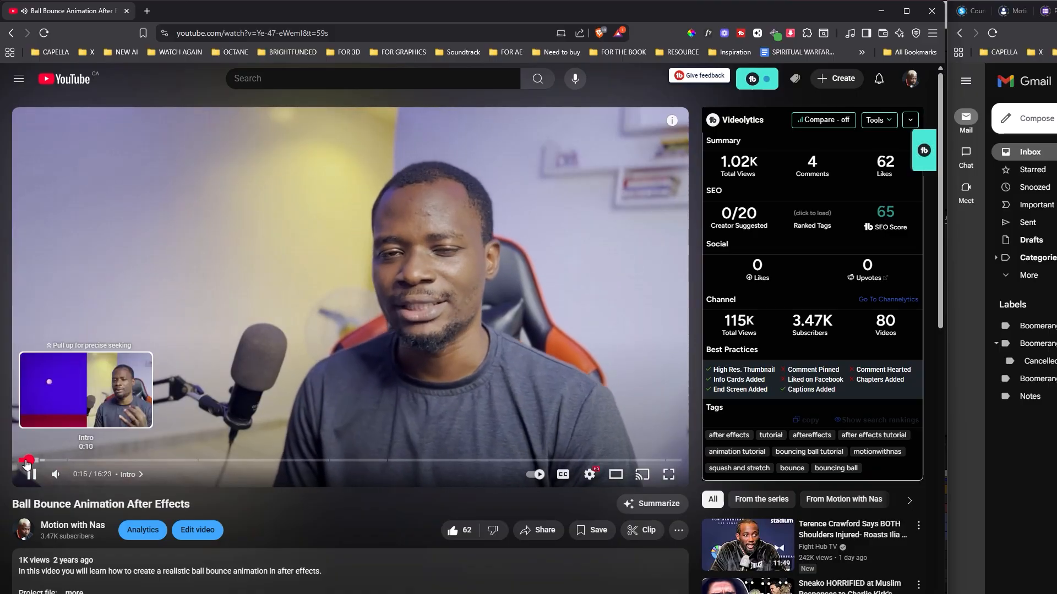
pyautogui.click(26, 462)
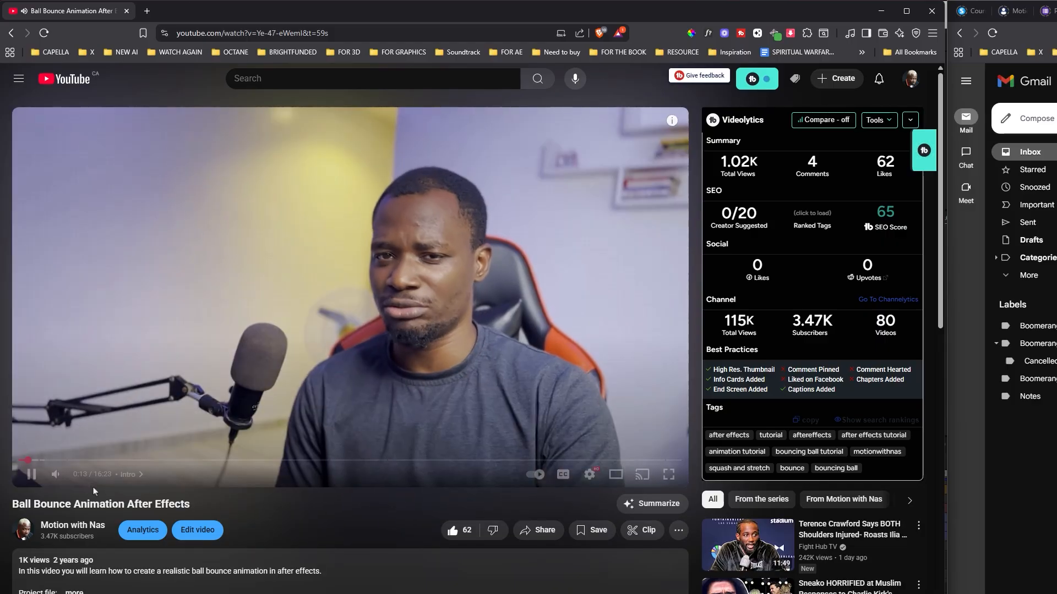
pyautogui.moveTo(140, 461); pyautogui.dragTo(363, 461)
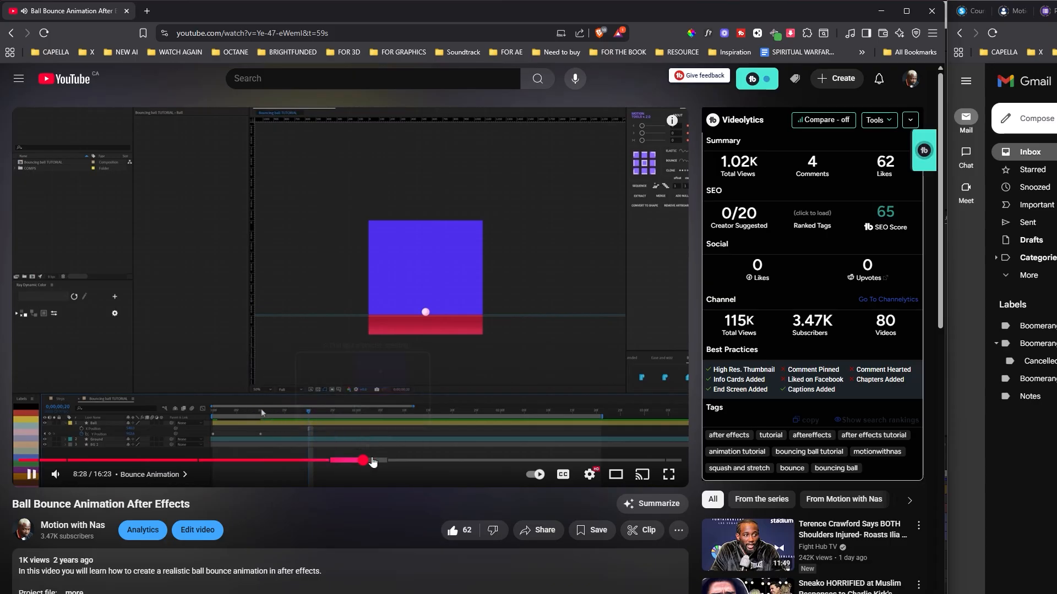
pyautogui.click(424, 465)
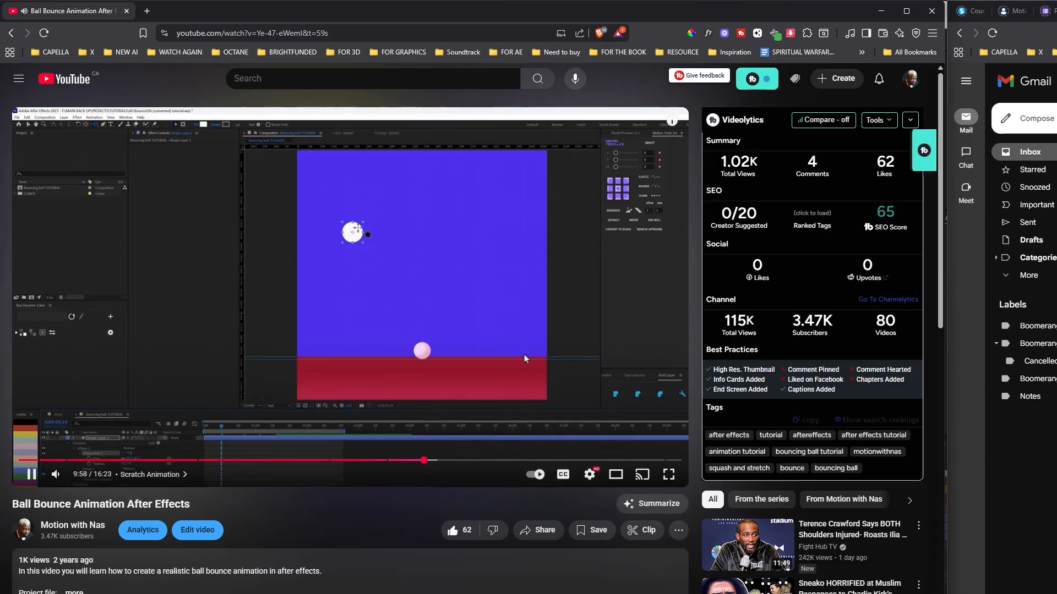
pyautogui.click(520, 231)
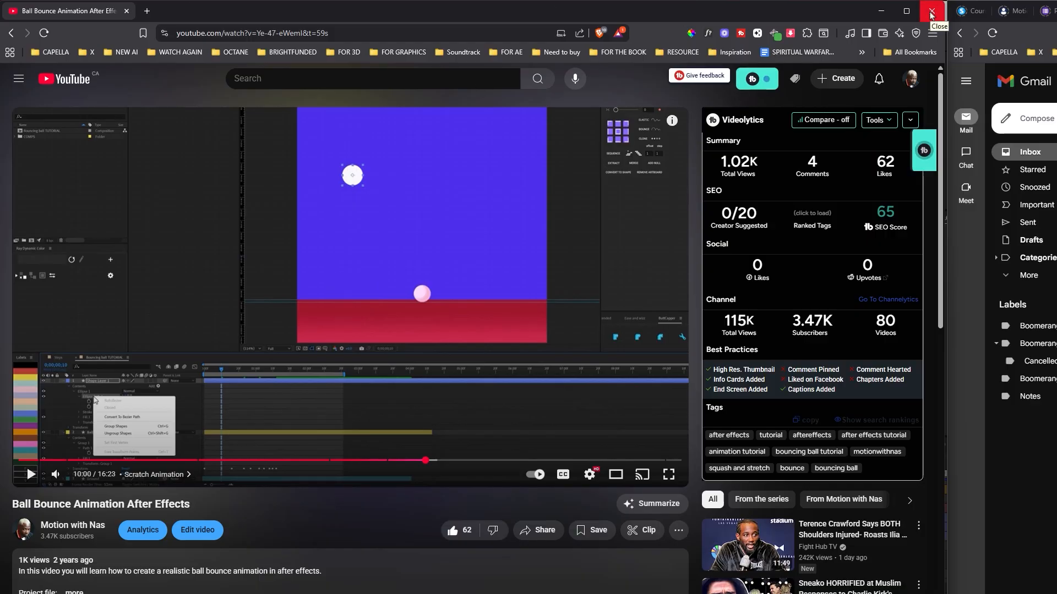
# Step: Close the YouTube window to return to After Effects, and preview the bounce up to 0;00;07;17 with the whole frame in view
pyautogui.click(931, 11)
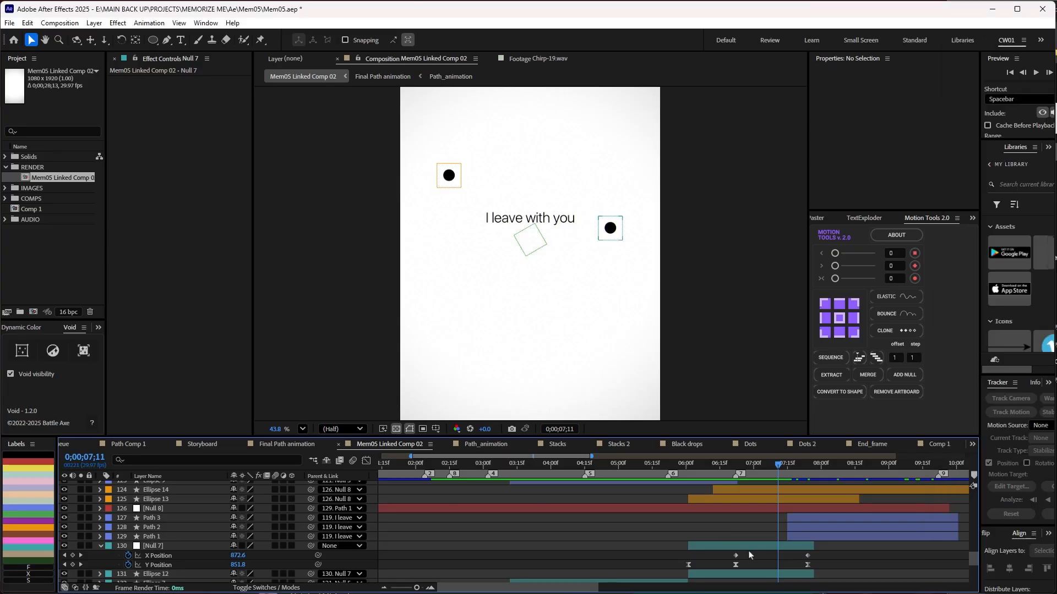
pyautogui.moveTo(713, 544); pyautogui.dragTo(590, 550)
pyautogui.moveTo(608, 465); pyautogui.dragTo(639, 470)
pyautogui.scroll(-3, 545, 264)
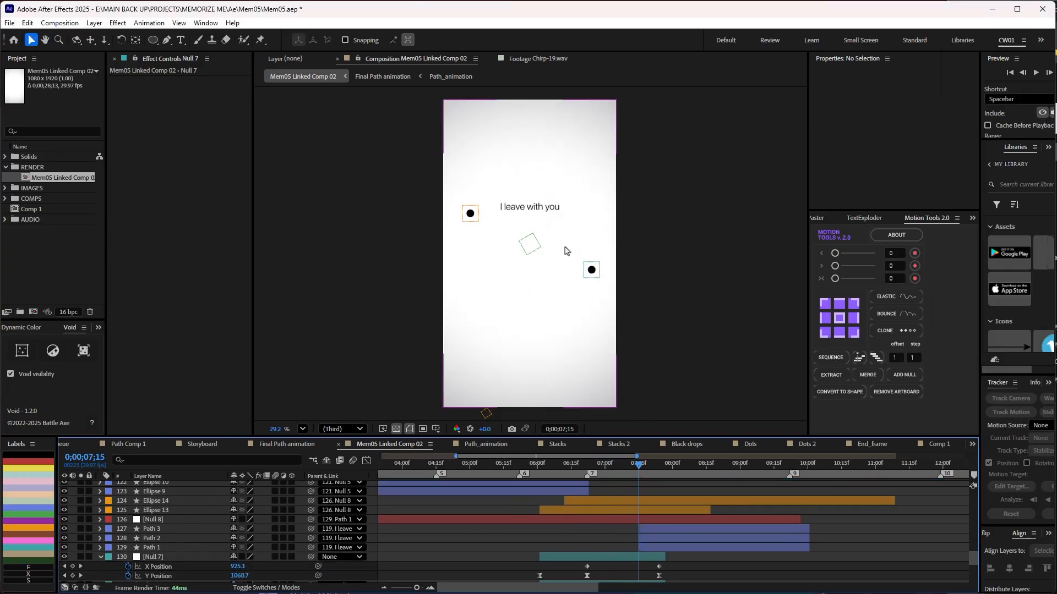
pyautogui.moveTo(638, 465)
pyautogui.mouseDown()
pyautogui.moveTo(650, 465)
pyautogui.moveTo(628, 465)
pyautogui.moveTo(645, 466)
pyautogui.mouseUp()
pyautogui.scroll(-5, 631, 293)
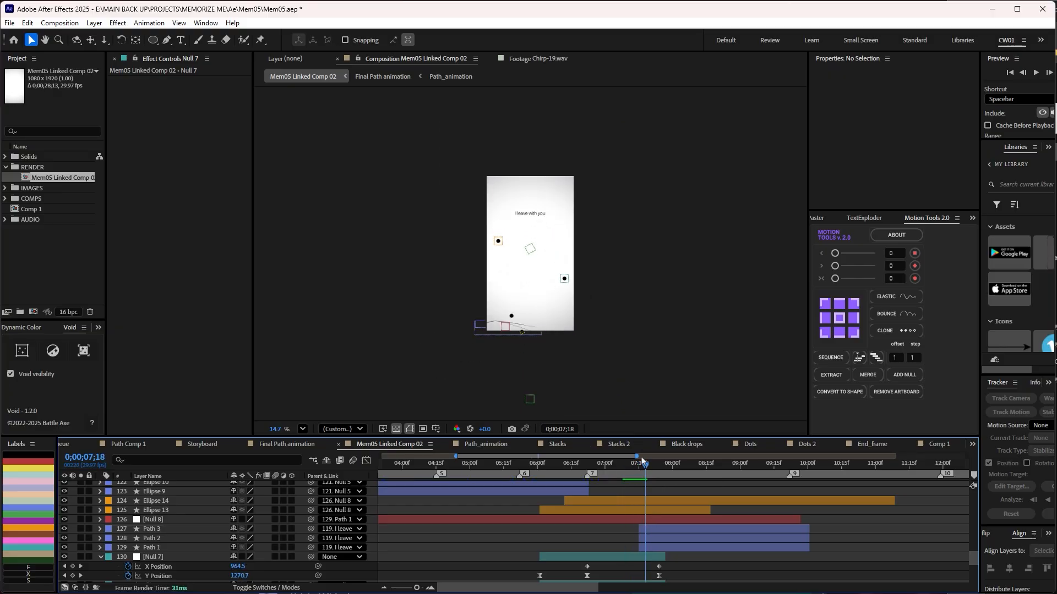
pyautogui.moveTo(647, 468); pyautogui.dragTo(643, 464)
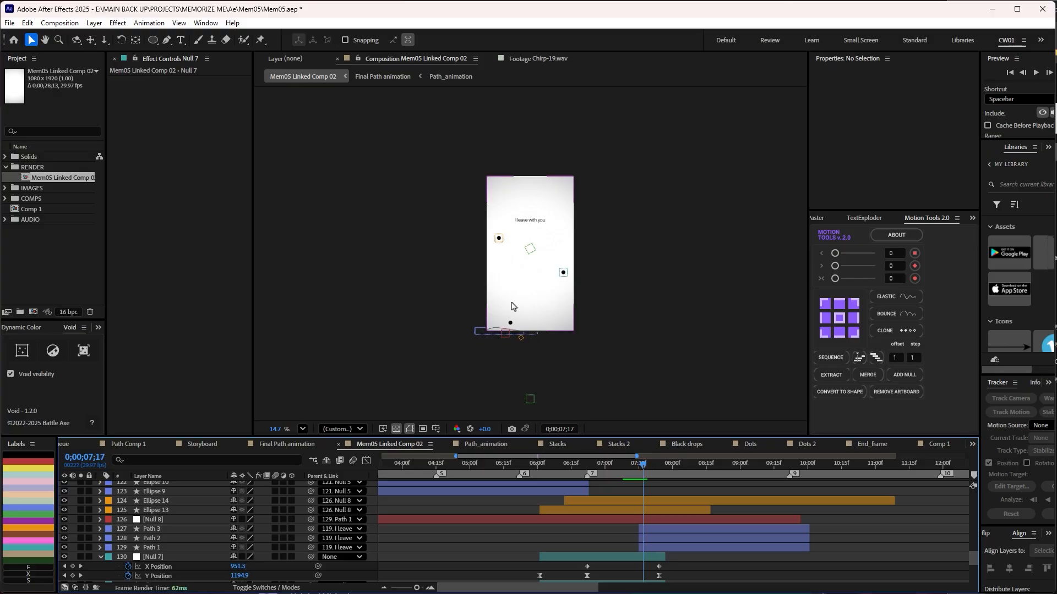
pyautogui.scroll(2, 511, 306)
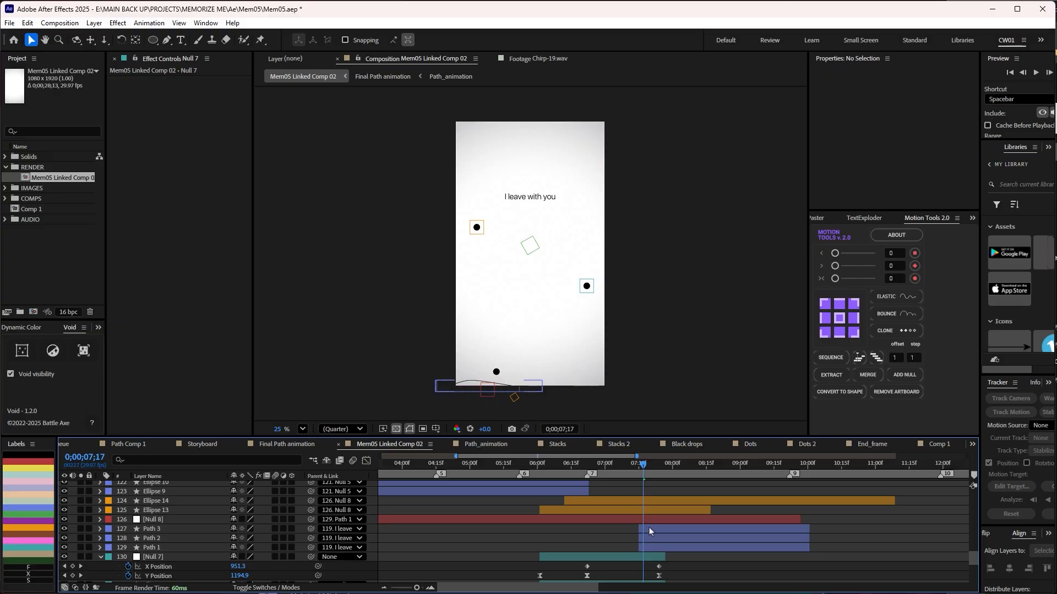
# Step: Reveal the "I leave with you" text layer's Range Selector Start and Position keyframes, and preview its movement around 0;00;07;14
pyautogui.click(630, 502)
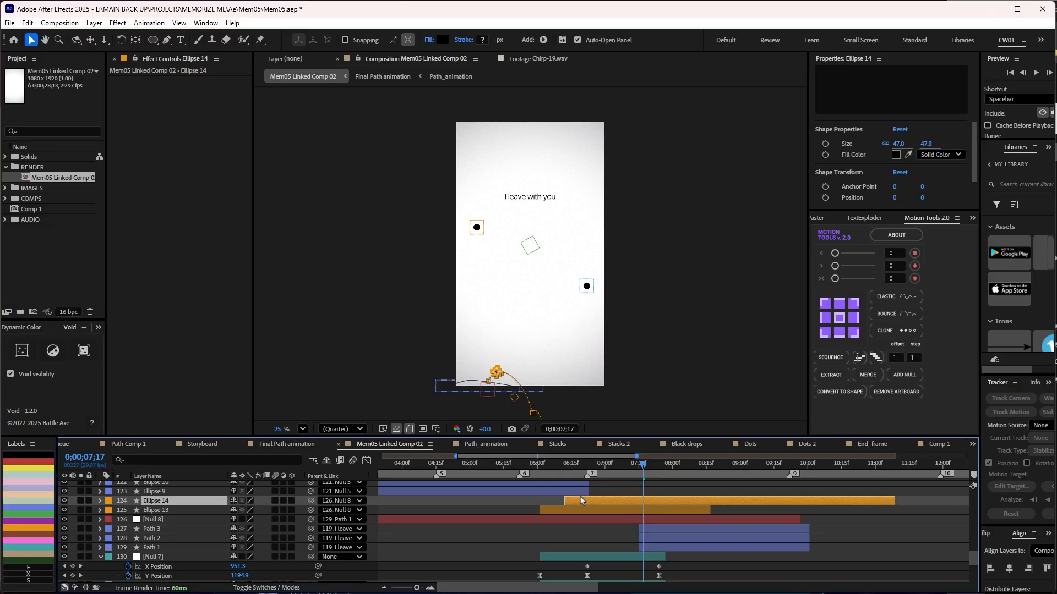
pyautogui.scroll(3, 597, 521)
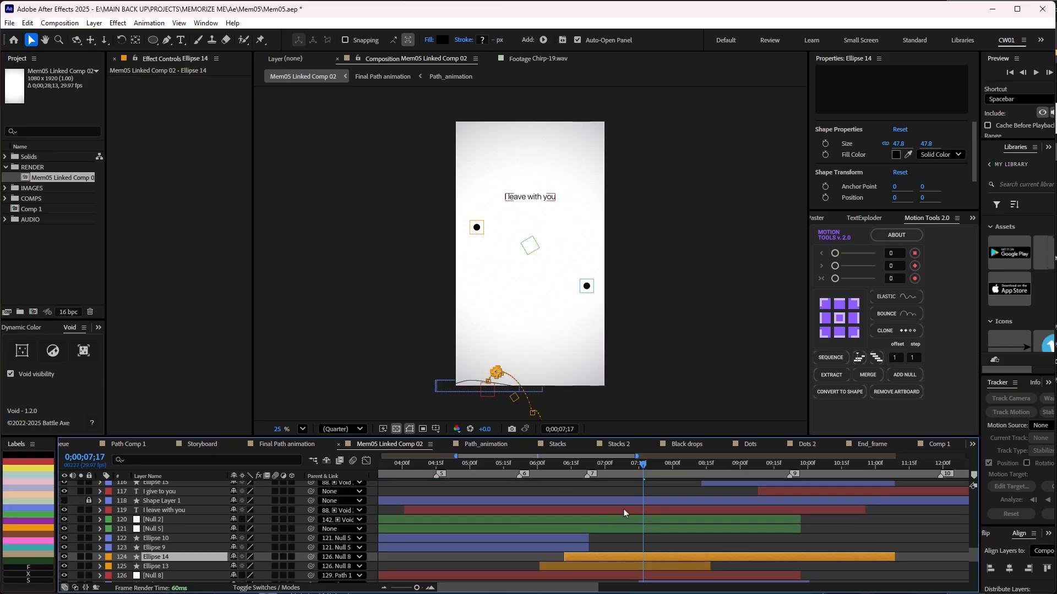
pyautogui.click(623, 511)
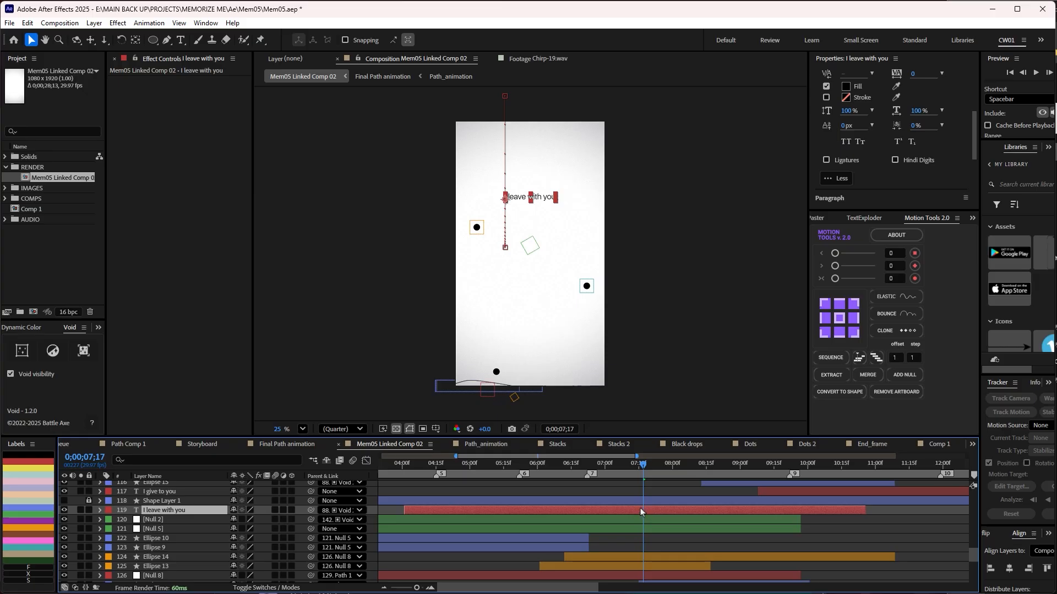
pyautogui.press('u')
pyautogui.moveTo(632, 466)
pyautogui.mouseDown()
pyautogui.moveTo(599, 470)
pyautogui.moveTo(641, 473)
pyautogui.mouseUp()
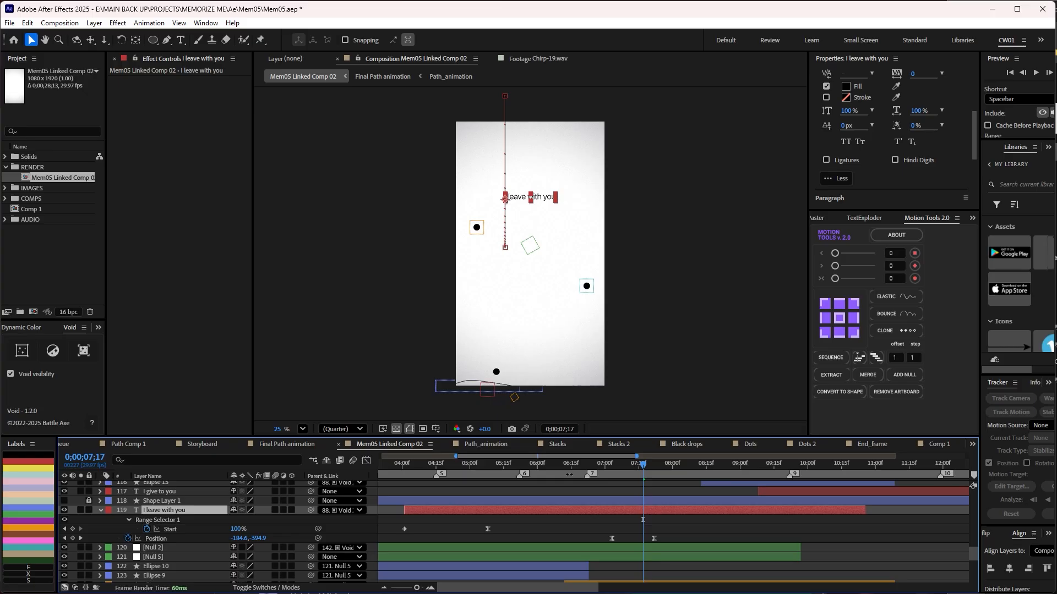
pyautogui.moveTo(606, 467); pyautogui.dragTo(637, 465)
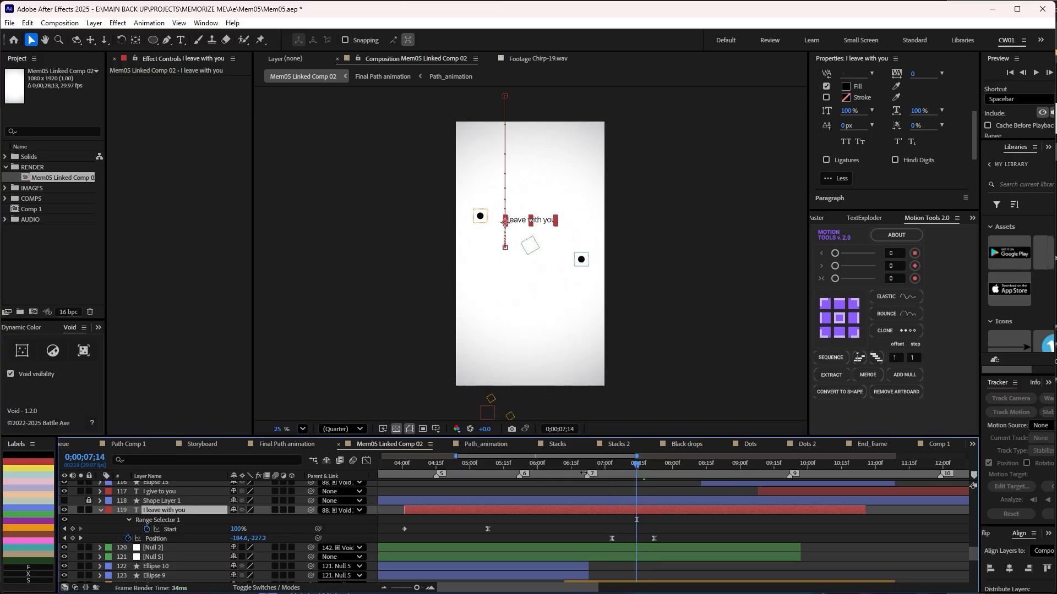
# Step: Preview Null 7's fall up to 0;00;07;23 and compare it with the "I leave with you" layer's Position keyframes
pyautogui.scroll(-1, 603, 511)
pyautogui.scroll(-2, 614, 529)
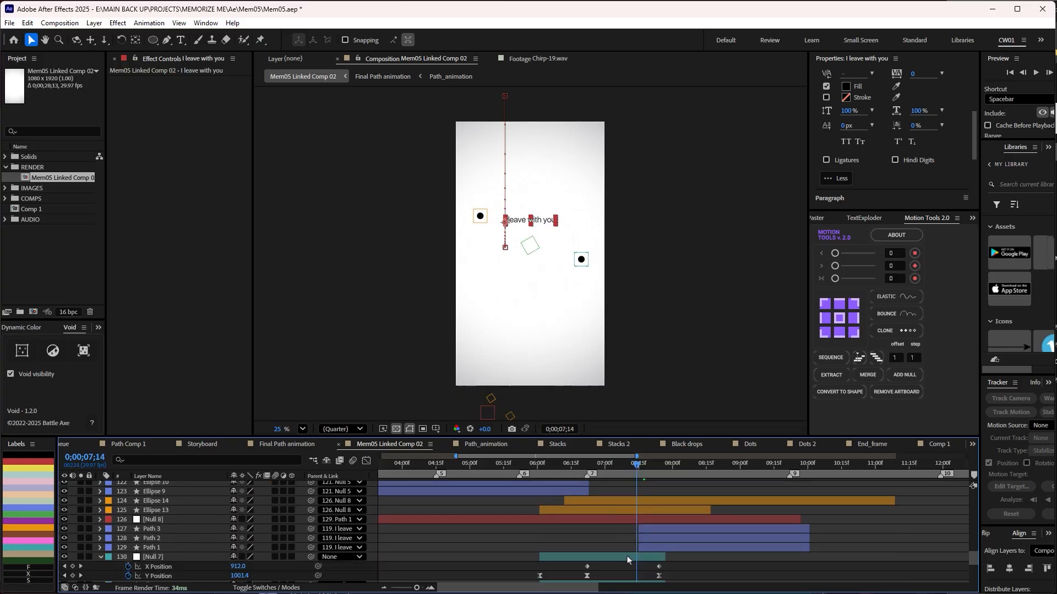
pyautogui.click(627, 560)
pyautogui.moveTo(638, 466); pyautogui.dragTo(659, 472)
pyautogui.scroll(1, 657, 487)
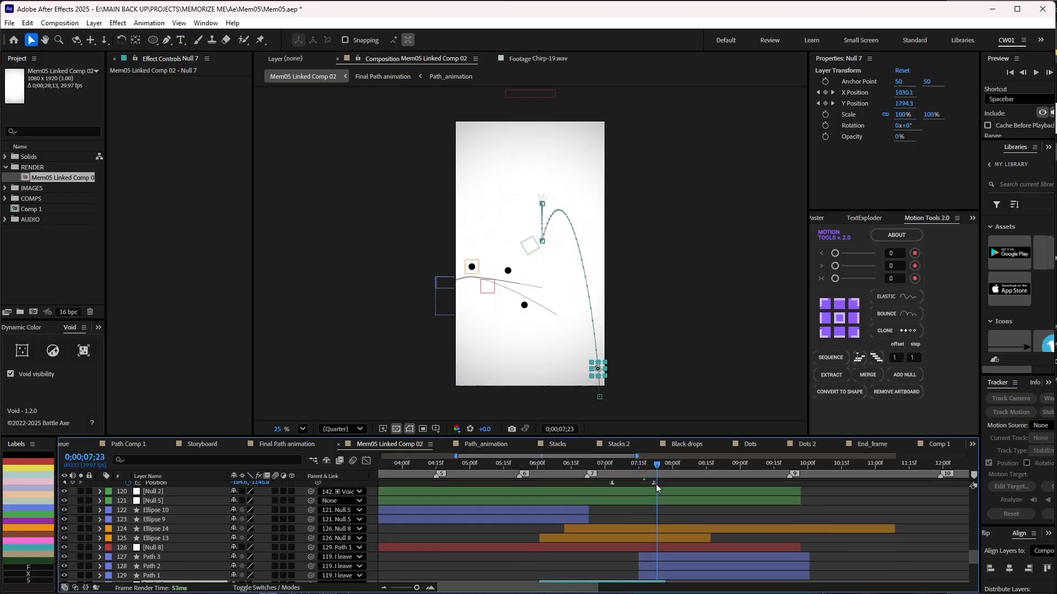
pyautogui.scroll(3, 657, 490)
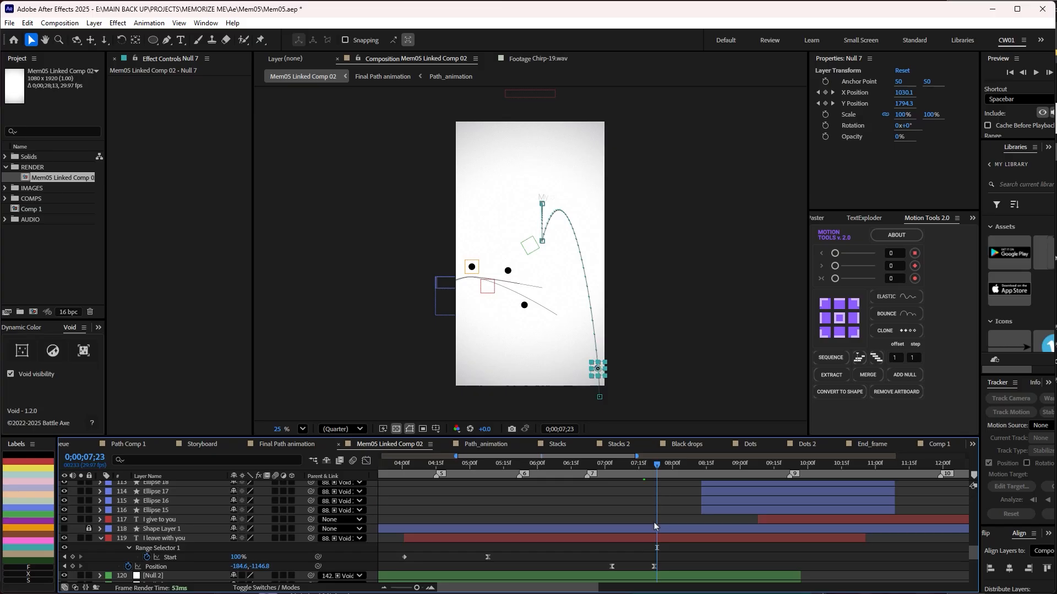
pyautogui.click(655, 538)
pyautogui.scroll(-2, 655, 537)
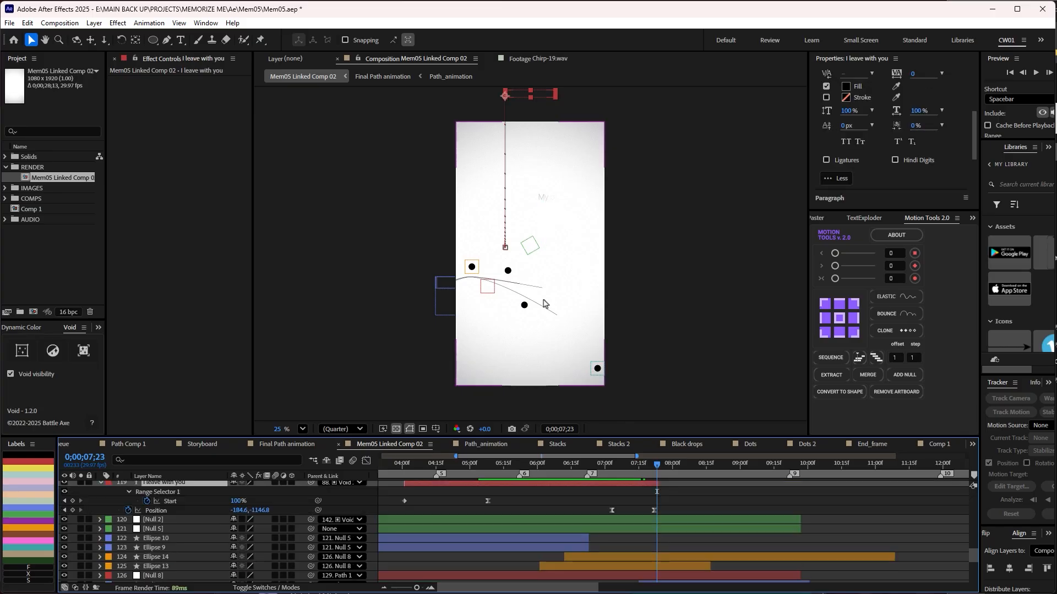
# Step: Enlarge the timeline area, reveal the Path keyframes of the Path 1 to Path 3 layers, and preview to 0;00;08;09
pyautogui.click(501, 284)
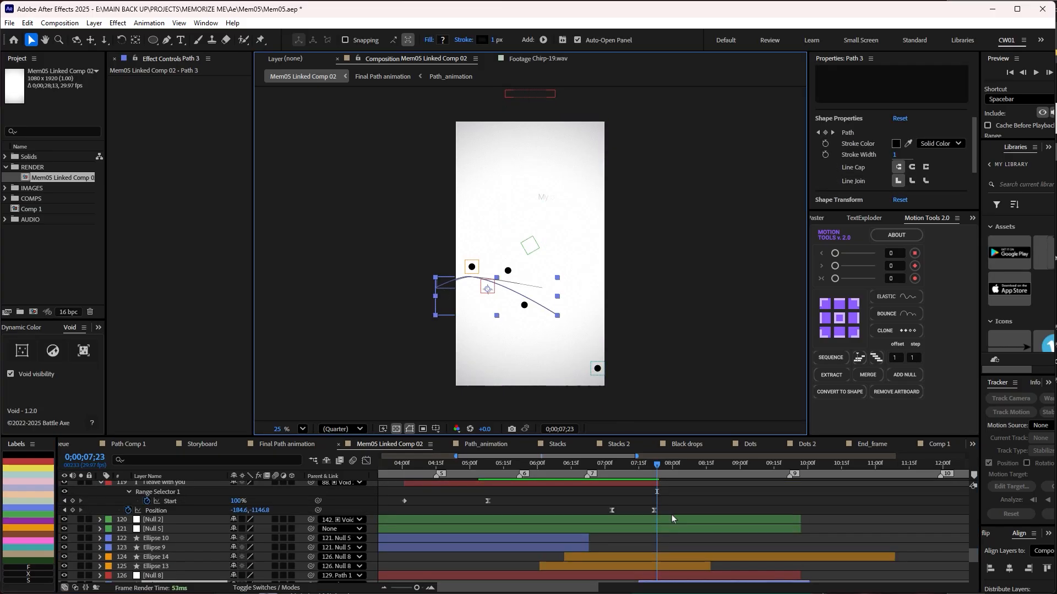
pyautogui.scroll(2, 671, 517)
pyautogui.scroll(4, 647, 534)
pyautogui.scroll(20, 650, 533)
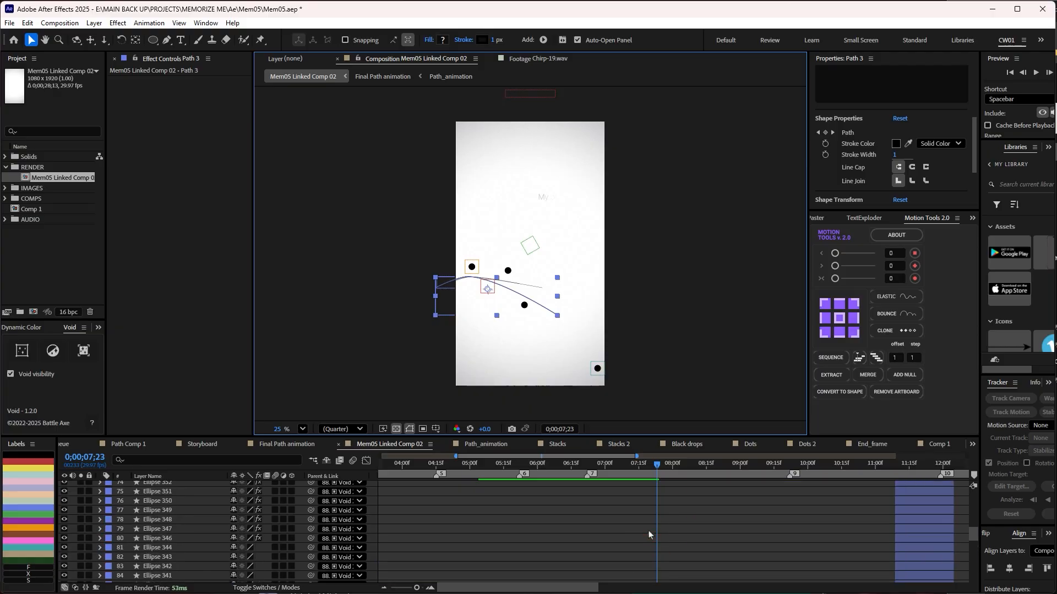
pyautogui.scroll(-6, 654, 530)
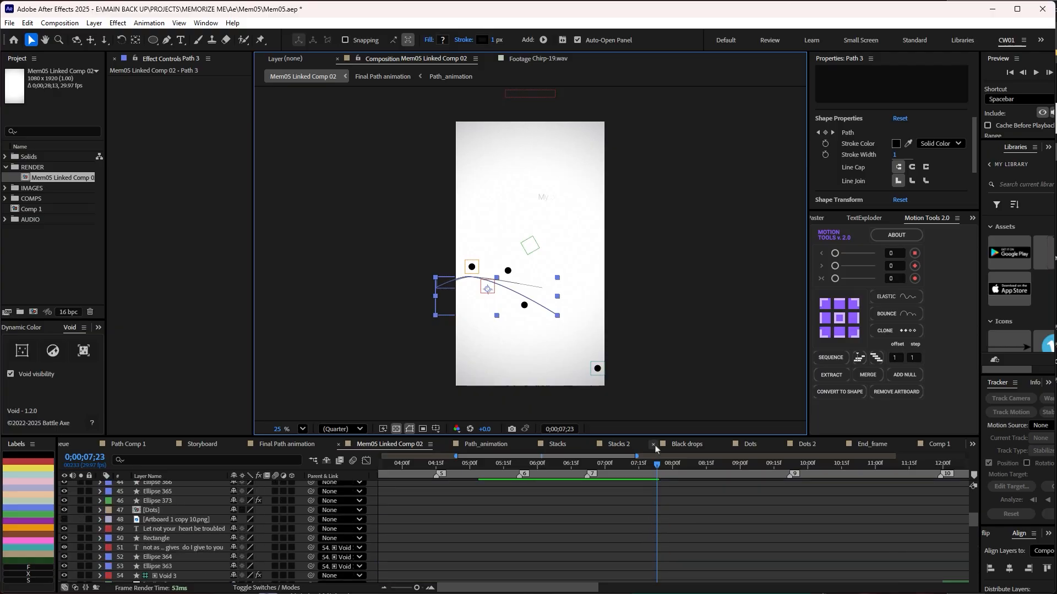
pyautogui.moveTo(660, 438); pyautogui.dragTo(660, 355)
pyautogui.scroll(-20, 661, 503)
pyautogui.keyDown('shift'); pyautogui.click(660, 523); pyautogui.keyUp('shift')
pyautogui.press('u')
pyautogui.press('F2')
pyautogui.moveTo(661, 389); pyautogui.dragTo(686, 400)
pyautogui.moveTo(686, 399); pyautogui.dragTo(682, 400)
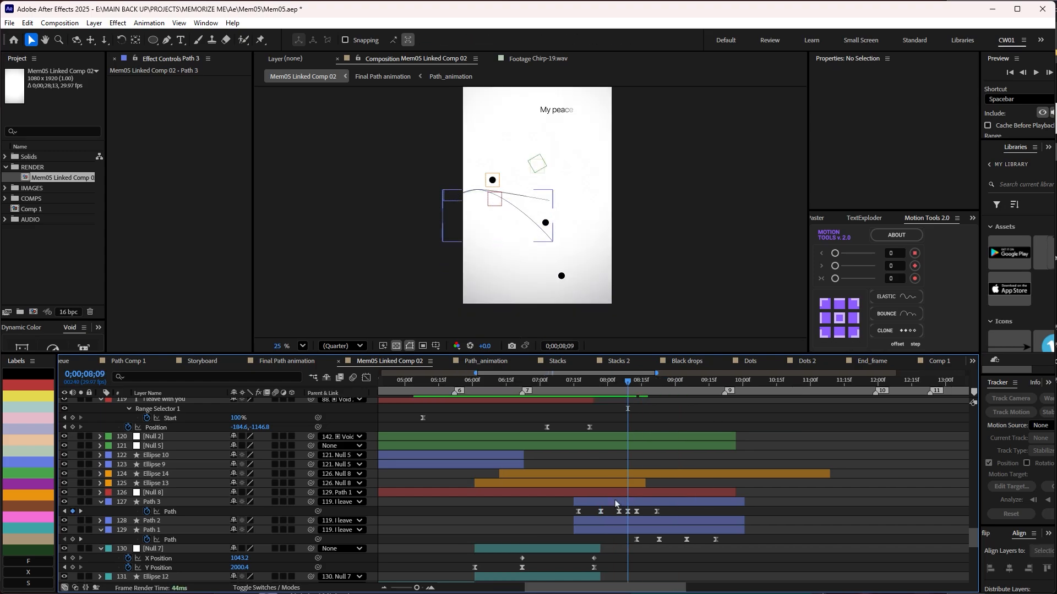
# Step: Examine Path 3's Path keyframes and Null 8 alongside the curve's movement up to 0;00;08;14
pyautogui.scroll(1, 613, 499)
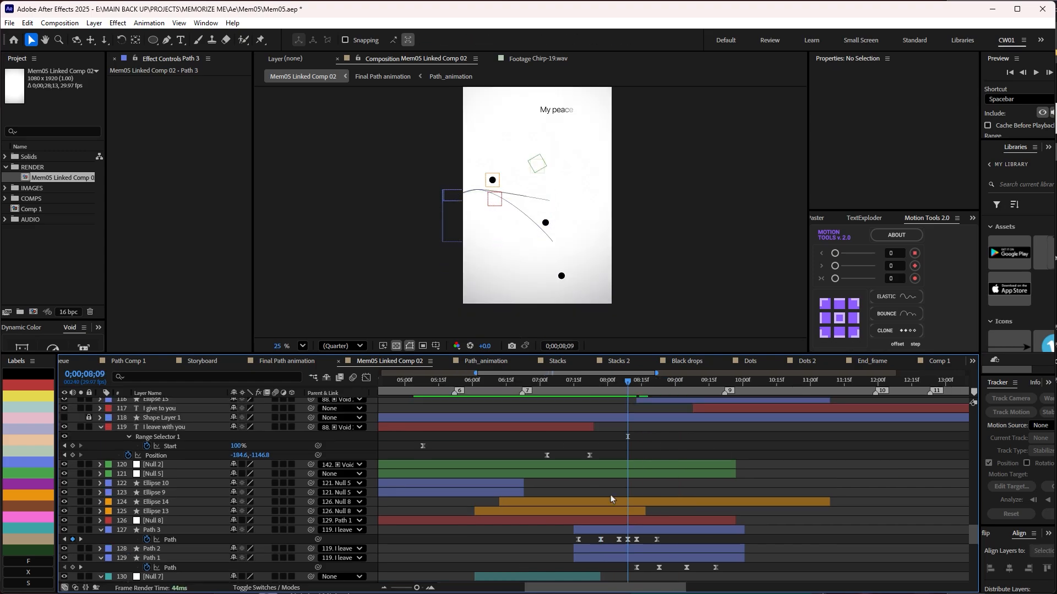
pyautogui.click(644, 530)
pyautogui.moveTo(667, 541); pyautogui.dragTo(574, 553)
pyautogui.moveTo(627, 383); pyautogui.dragTo(636, 419)
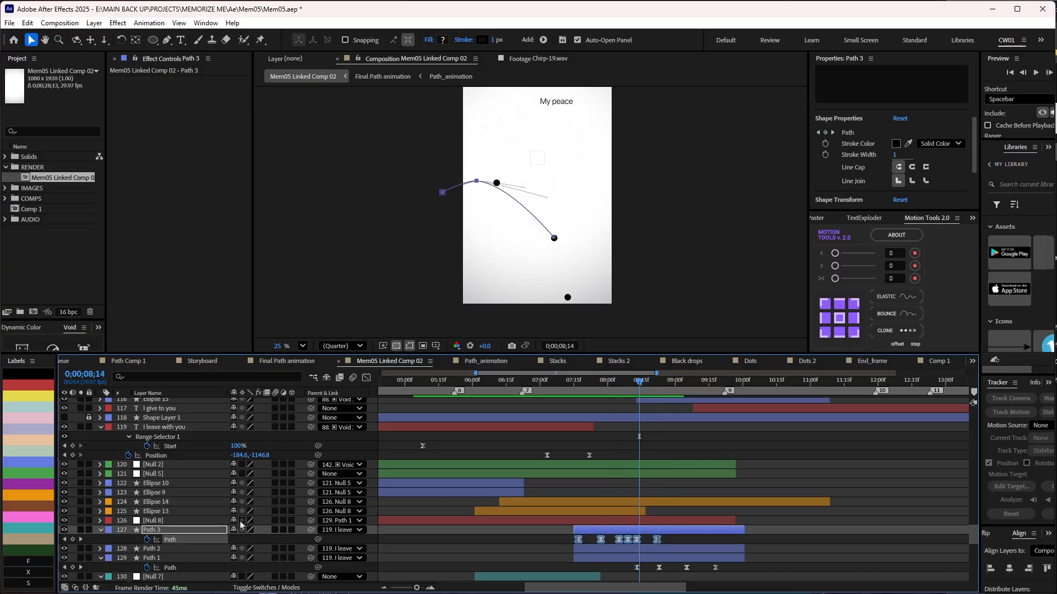
pyautogui.click(168, 539)
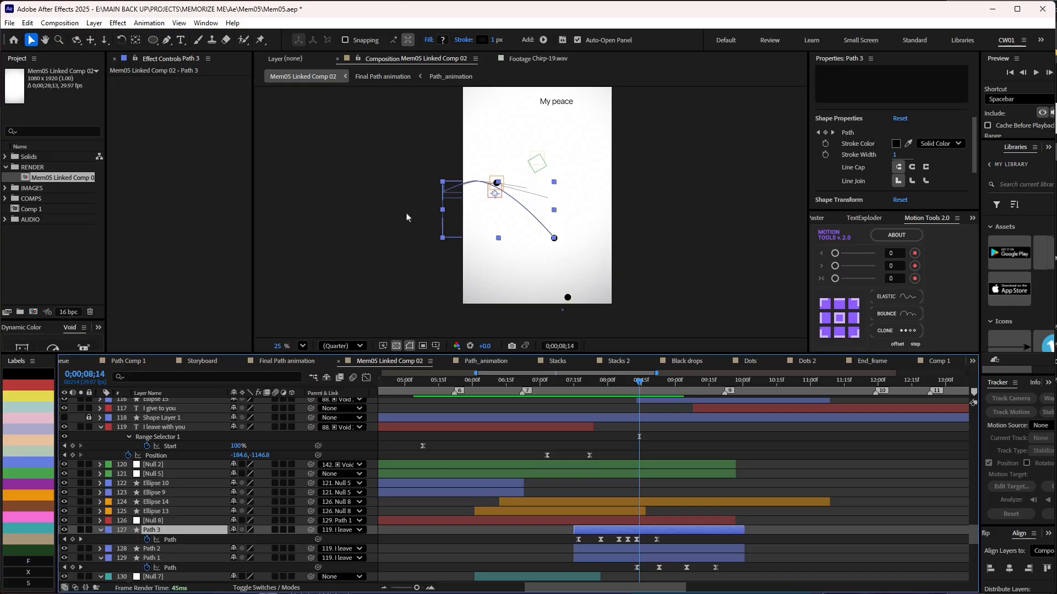
pyautogui.click(631, 522)
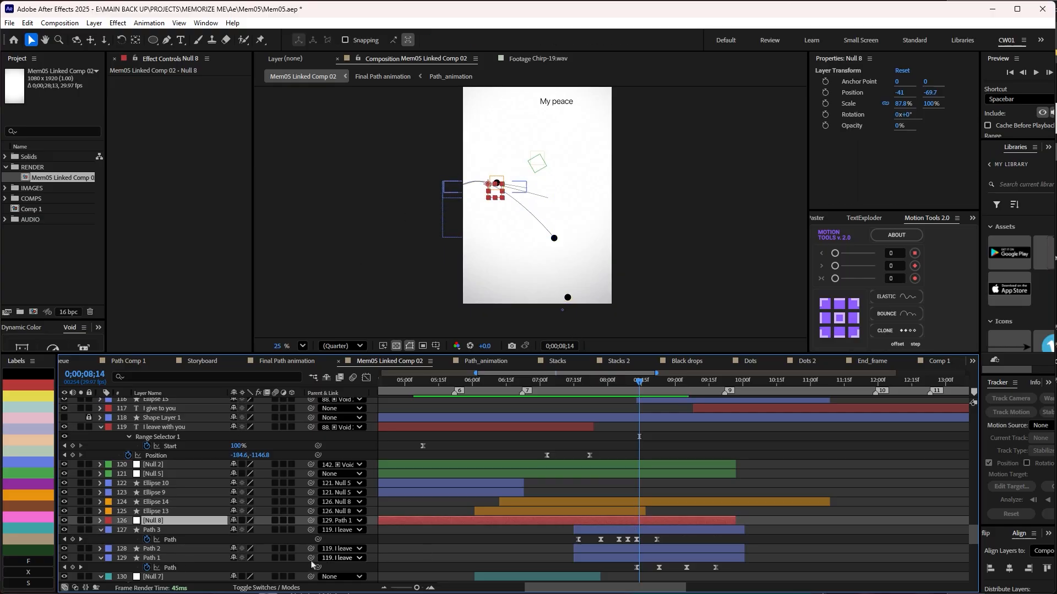
pyautogui.click(215, 539)
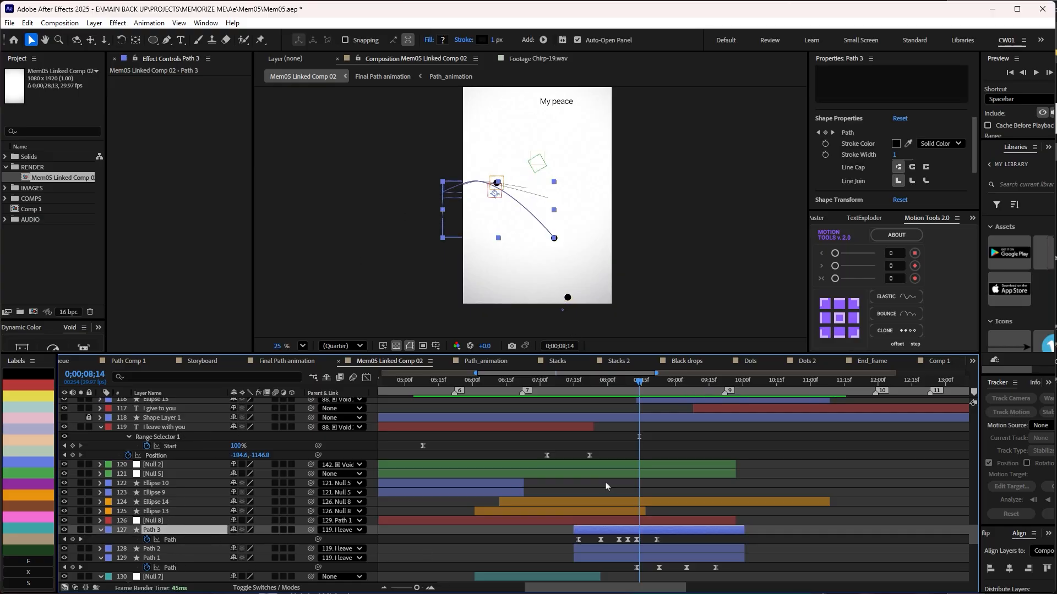
# Step: Preview the scattered dots section up to 0;00;10;17 and inspect Path 6 among the path and ellipse layers
pyautogui.moveTo(608, 391); pyautogui.dragTo(763, 425)
pyautogui.scroll(3, 753, 474)
pyautogui.scroll(4, 753, 474)
pyautogui.click(722, 454)
pyautogui.scroll(-1, 722, 454)
pyautogui.scroll(4, 723, 441)
pyautogui.click(711, 447)
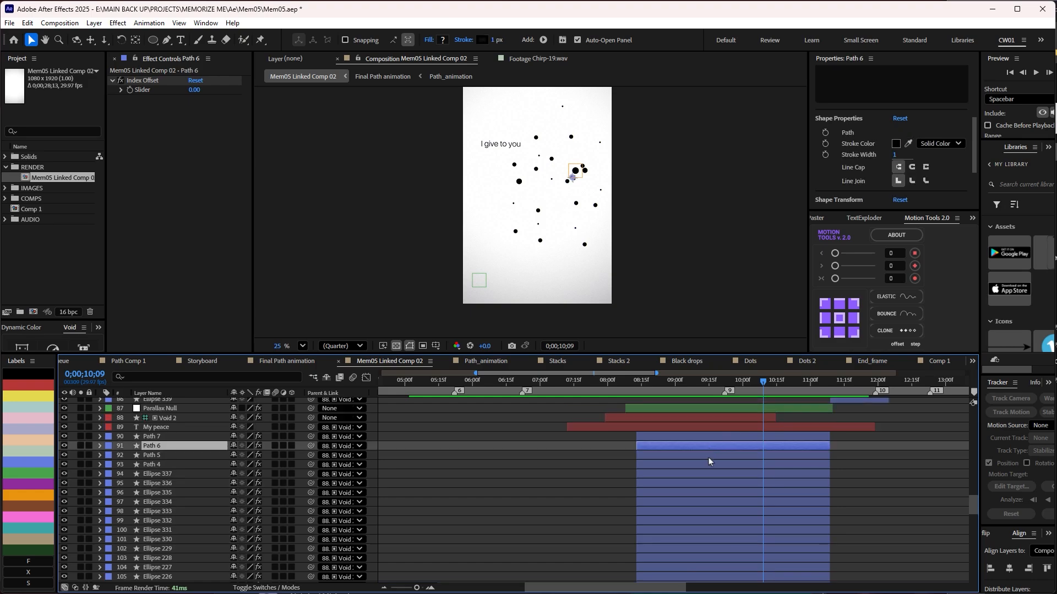
pyautogui.moveTo(649, 381); pyautogui.dragTo(782, 390)
pyautogui.scroll(-3, 777, 446)
pyautogui.scroll(4, 776, 446)
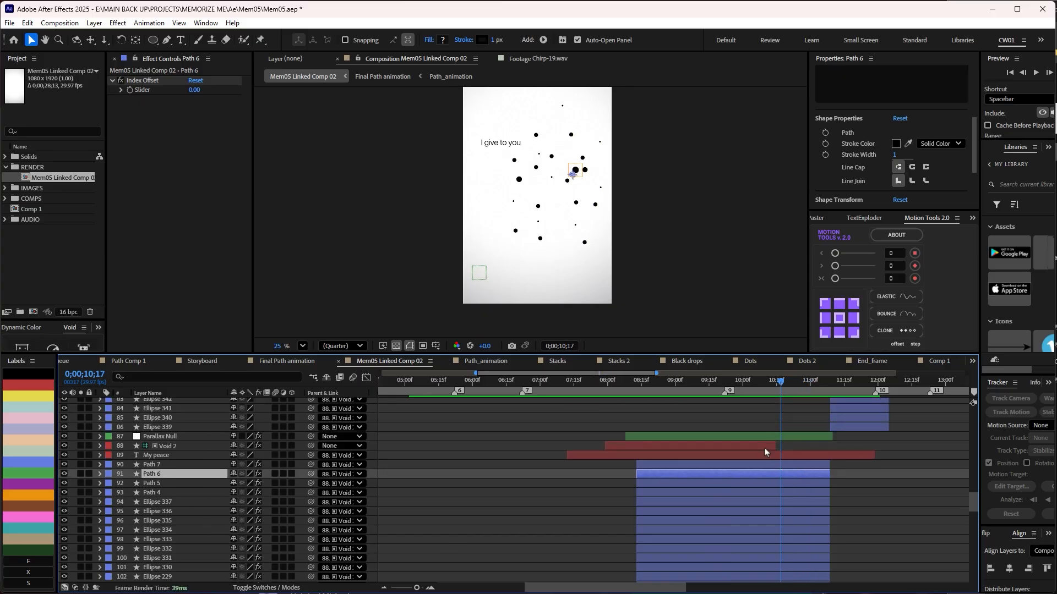
# Step: Select the layers from Ellipse 337 to Ellipse 222 to check their effects, clear the selection, and scrub back to 0;00;10;01
pyautogui.click(169, 502)
pyautogui.scroll(-8, 166, 484)
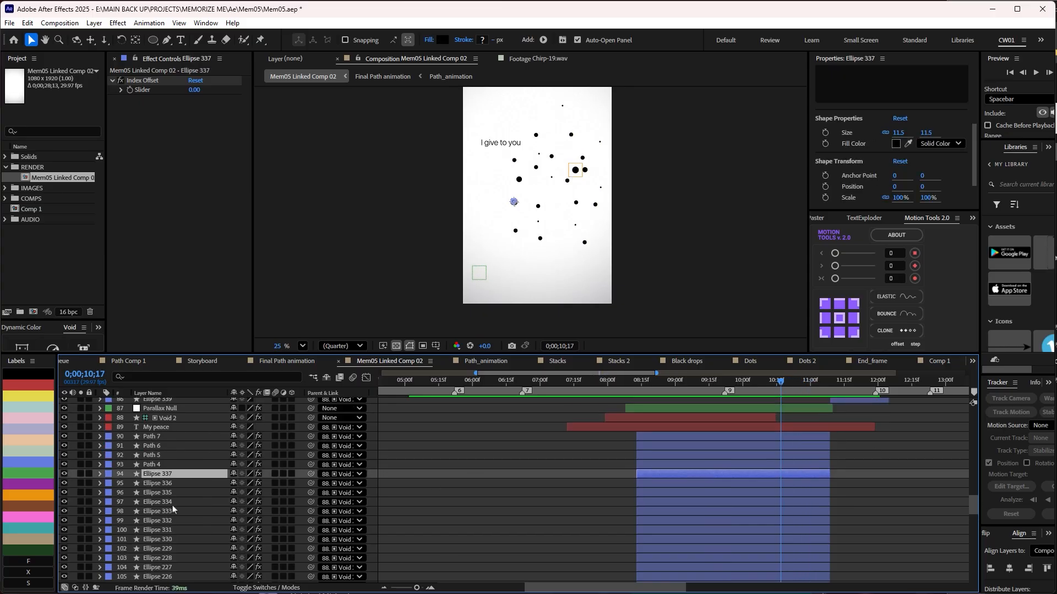
pyautogui.keyDown('shift'); pyautogui.click(165, 479); pyautogui.keyUp('shift')
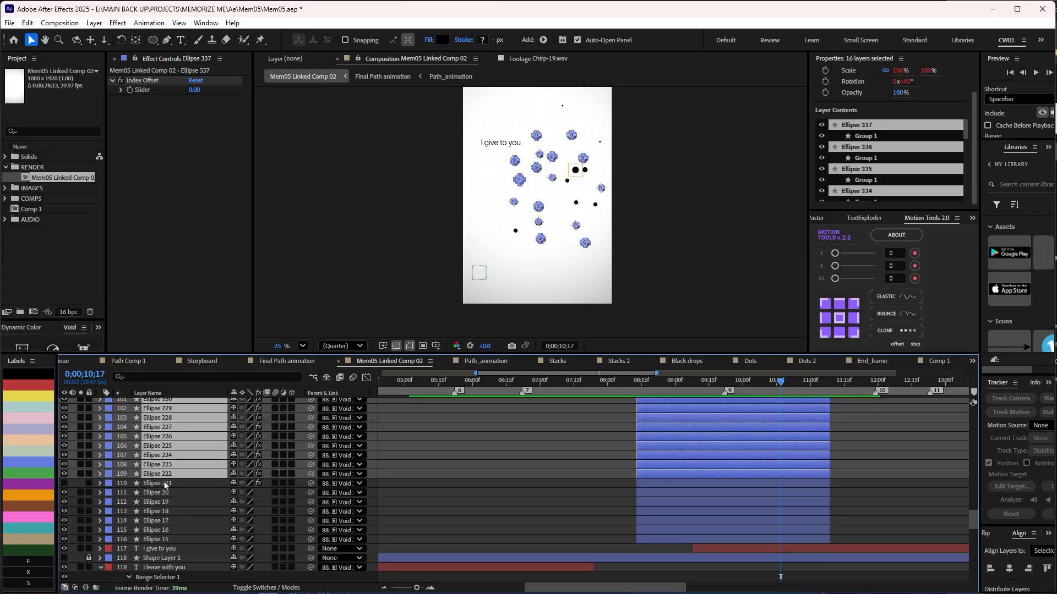
pyautogui.press('e')
pyautogui.press('e')
pyautogui.press('e')
pyautogui.press('e')
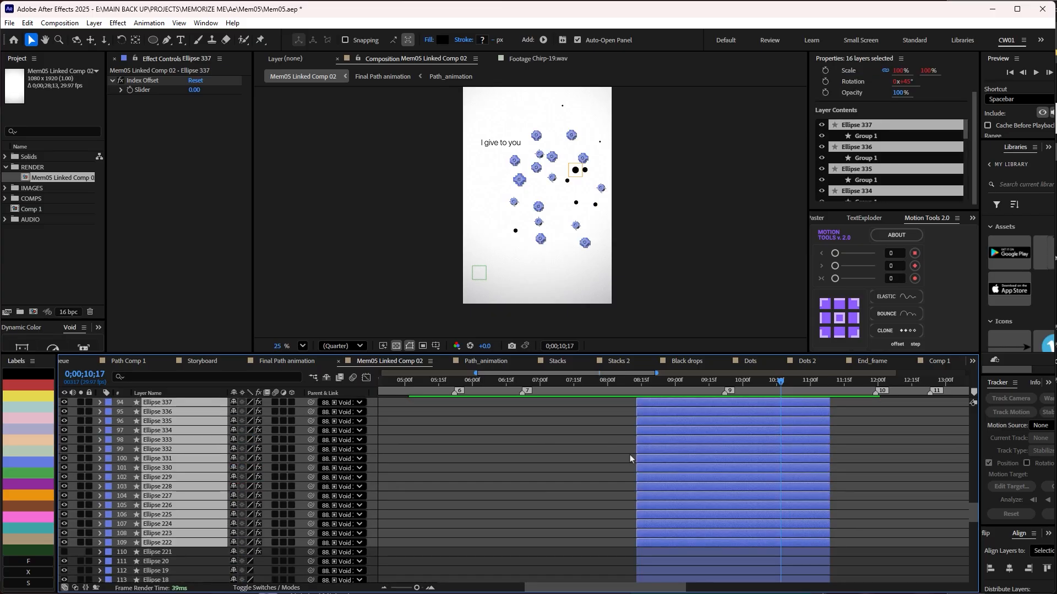
pyautogui.scroll(4, 639, 450)
pyautogui.press('F2')
pyautogui.moveTo(784, 390); pyautogui.dragTo(745, 385)
# Step: Inspect Ellipse 337, Void 2 and Parallax Null, and reveal Parallax Null's Position keyframes while previewing to 0;00;09;19
pyautogui.click(174, 515)
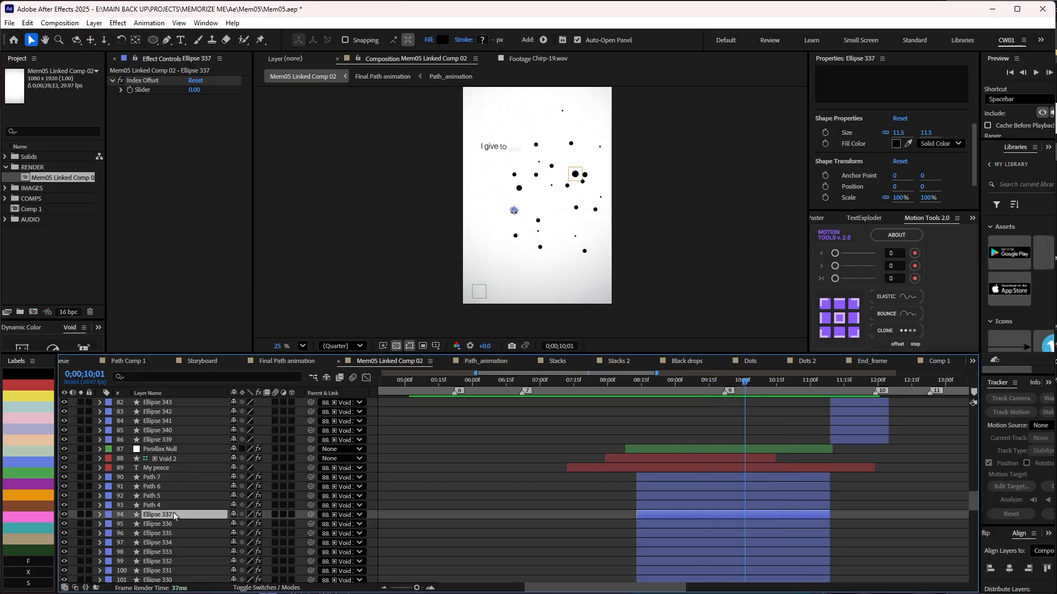
pyautogui.click(174, 458)
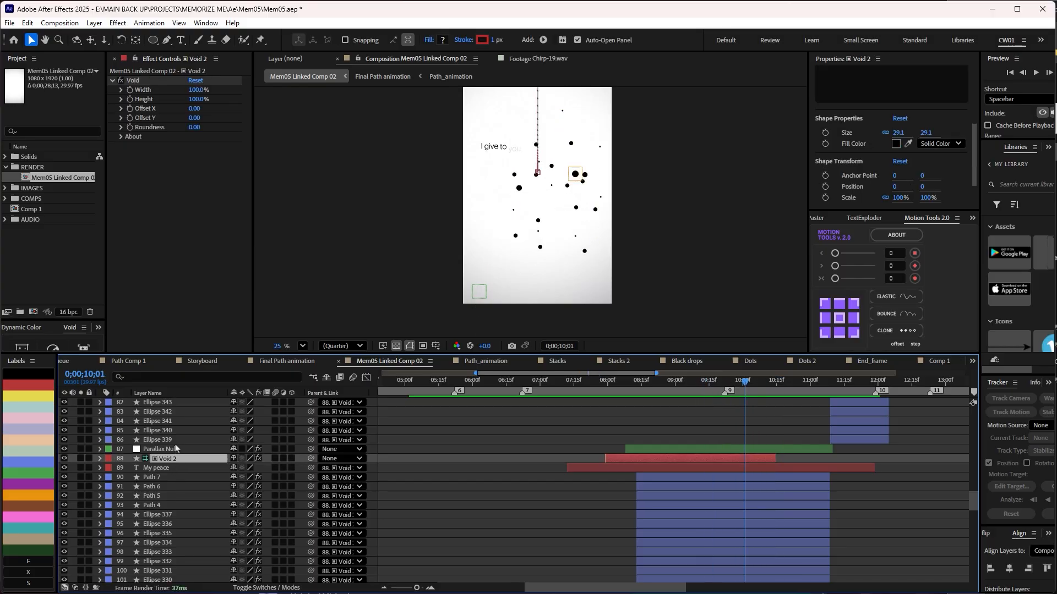
pyautogui.click(175, 441)
pyautogui.click(168, 451)
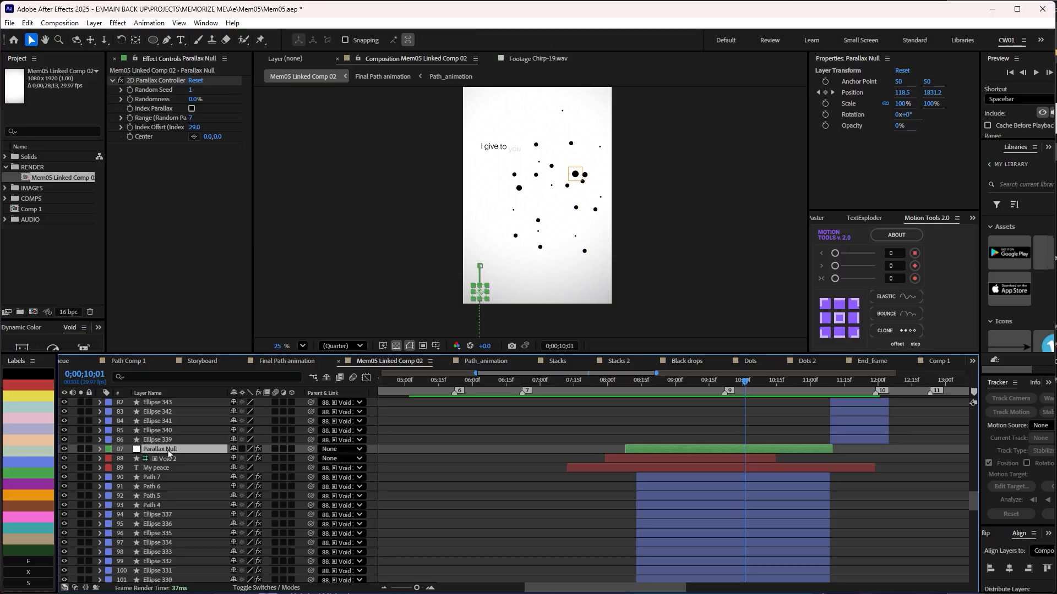
pyautogui.press('p')
pyautogui.moveTo(644, 380); pyautogui.dragTo(718, 380)
# Step: Open the Swiss_Knife extension as a floating window and place it clear of the composition view
pyautogui.click(206, 22)
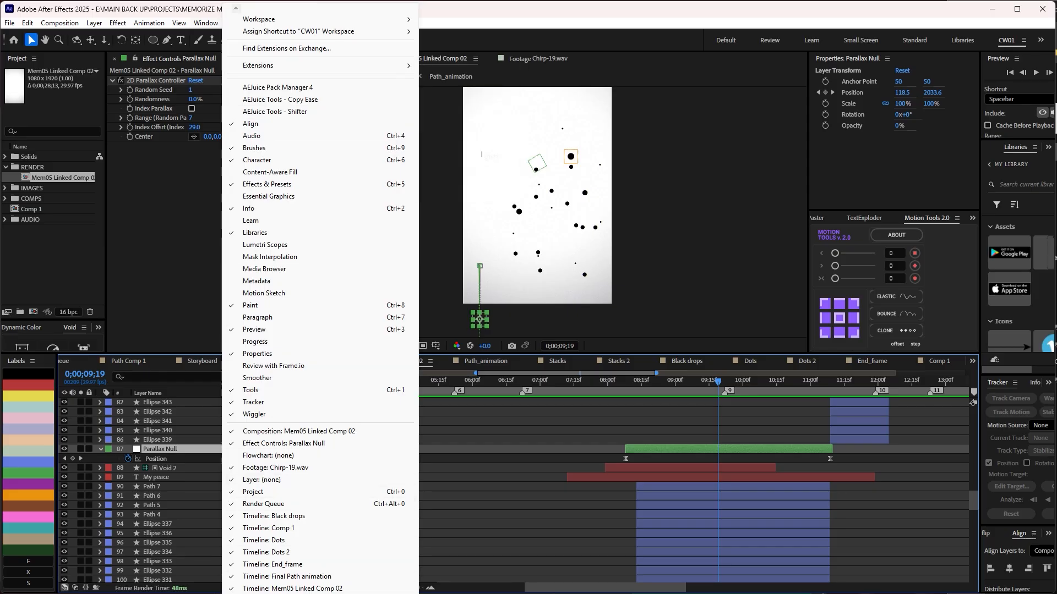
pyautogui.click(286, 593)
pyautogui.moveTo(821, 134); pyautogui.dragTo(869, 115)
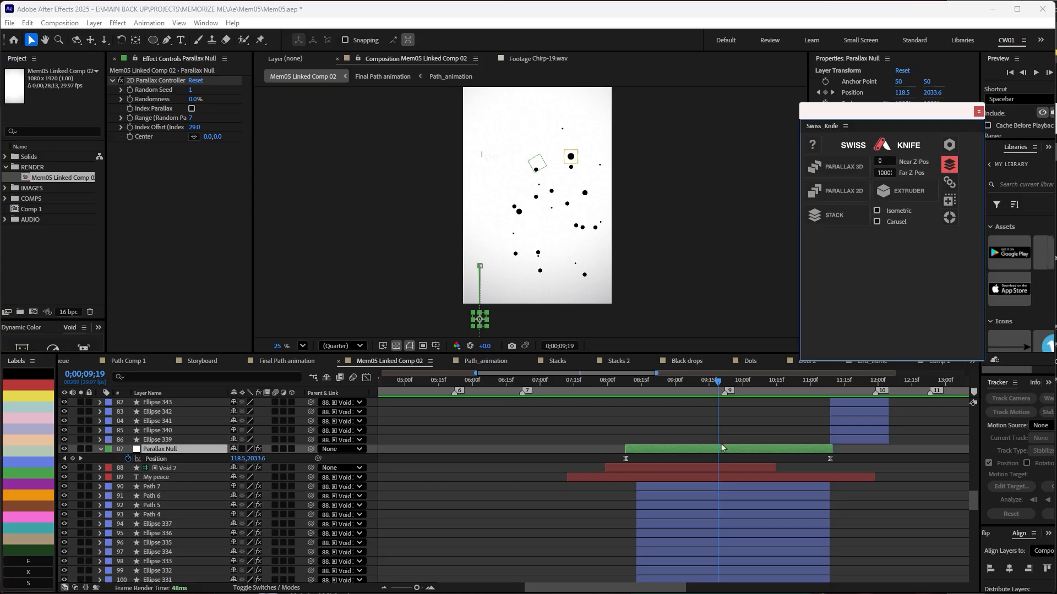
# Step: Preview the parallax dots up to 0;00;10;13 and look over the Path and Ellipse layers beneath Parallax Null
pyautogui.moveTo(638, 382); pyautogui.dragTo(772, 388)
pyautogui.scroll(-2, 188, 495)
pyautogui.scroll(3, 187, 498)
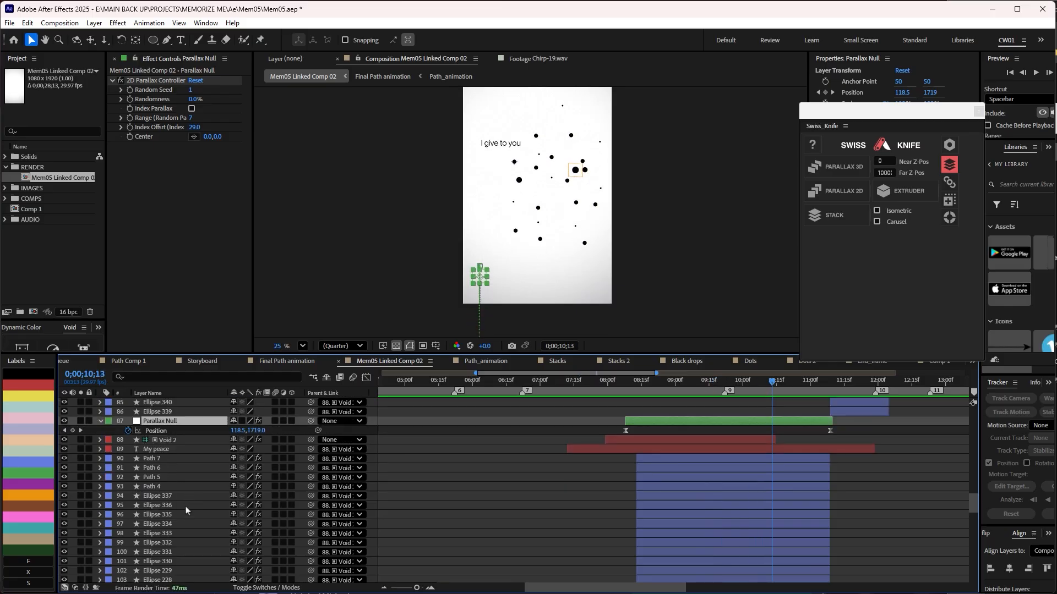
pyautogui.click(174, 497)
pyautogui.click(174, 477)
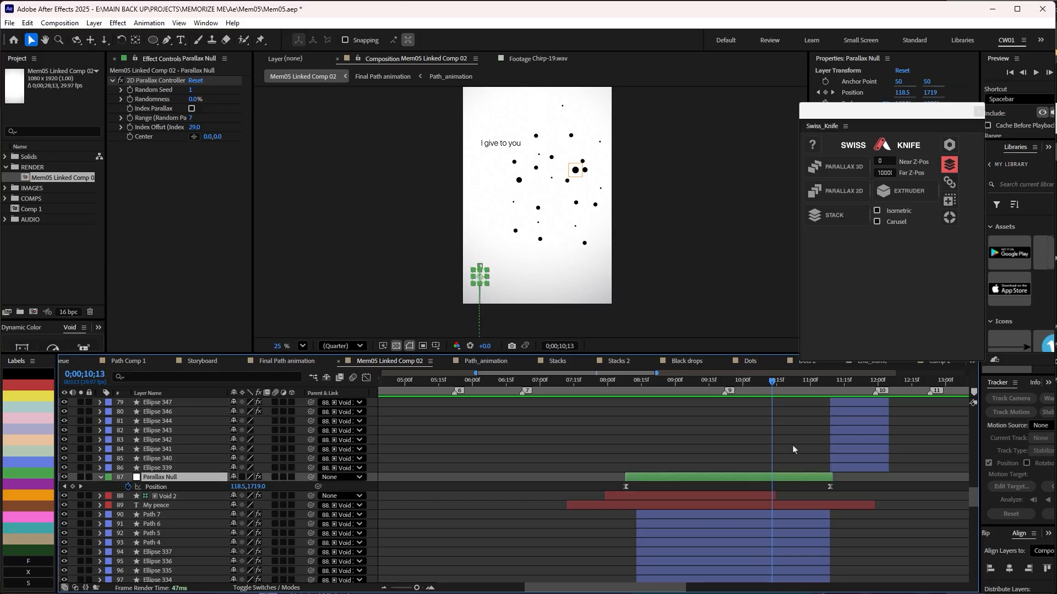
# Step: Scrub to 0;00;11;08, clear the selection, and look over the Path and Ellipse layers around Parallax Null
pyautogui.moveTo(752, 390); pyautogui.dragTo(830, 392)
pyautogui.click(787, 439)
pyautogui.scroll(3, 828, 431)
pyautogui.scroll(-4, 837, 391)
pyautogui.scroll(-1, 810, 500)
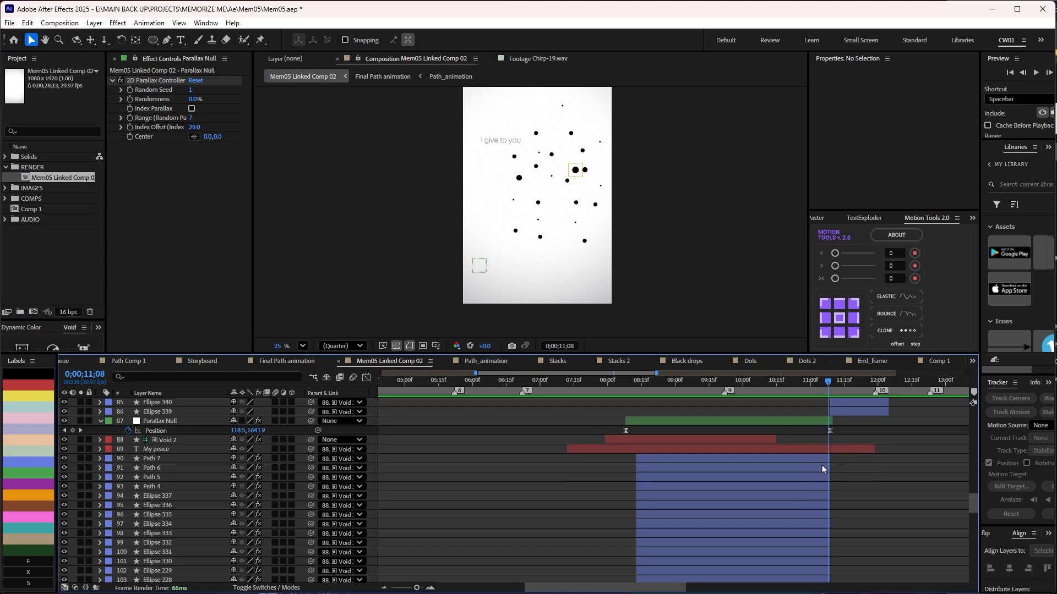
# Step: Preview the dots' exit up to 0;00;11;22 and find their layers starting at Ellipse 338
pyautogui.scroll(5, 823, 479)
pyautogui.click(831, 384)
pyautogui.moveTo(831, 384); pyautogui.dragTo(859, 385)
pyautogui.scroll(4, 849, 401)
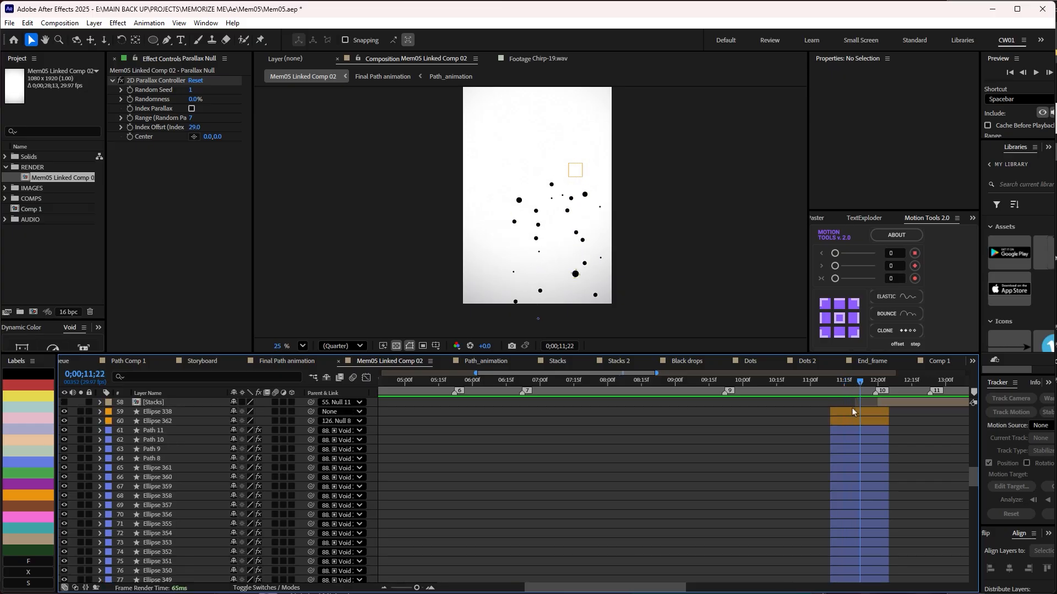
# Step: Reveal the Position keyframes of all layers from Ellipse 338 through Ellipse 339, and clear the selection
pyautogui.click(852, 410)
pyautogui.scroll(-6, 850, 418)
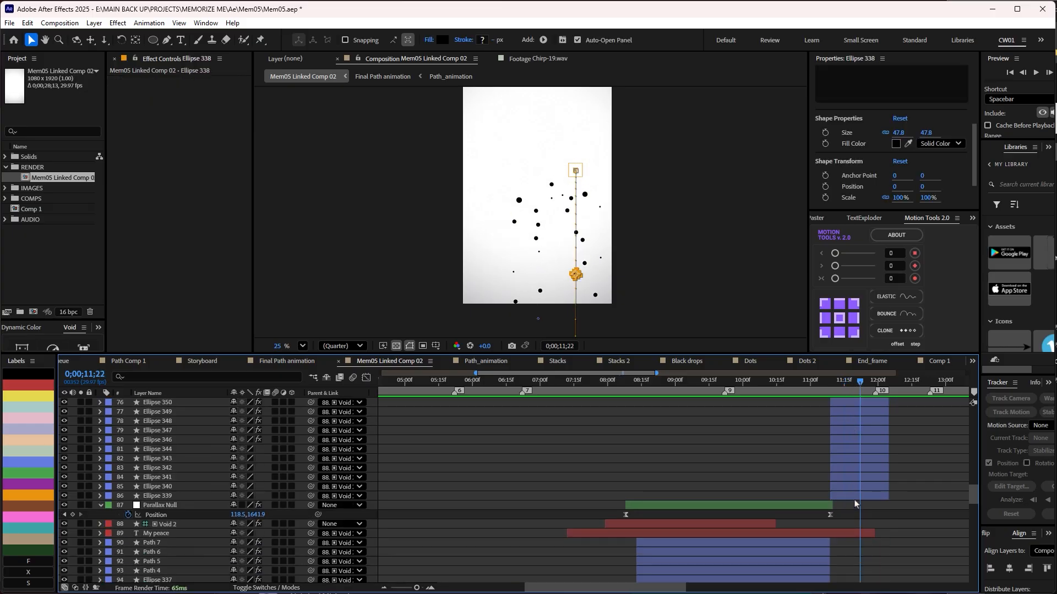
pyautogui.keyDown('shift'); pyautogui.click(854, 500); pyautogui.keyUp('shift')
pyautogui.press('p')
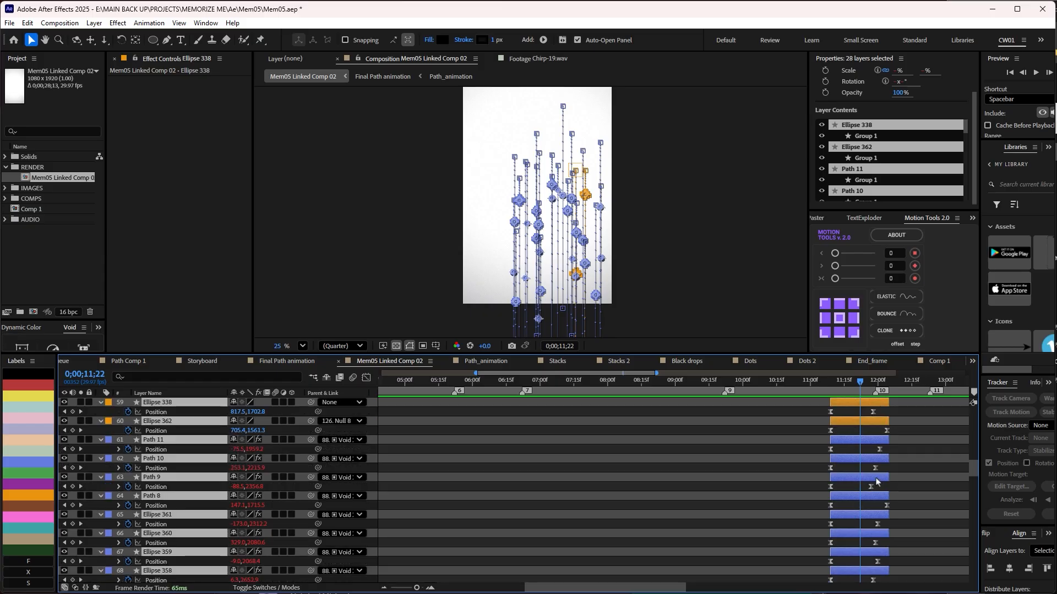
pyautogui.click(735, 435)
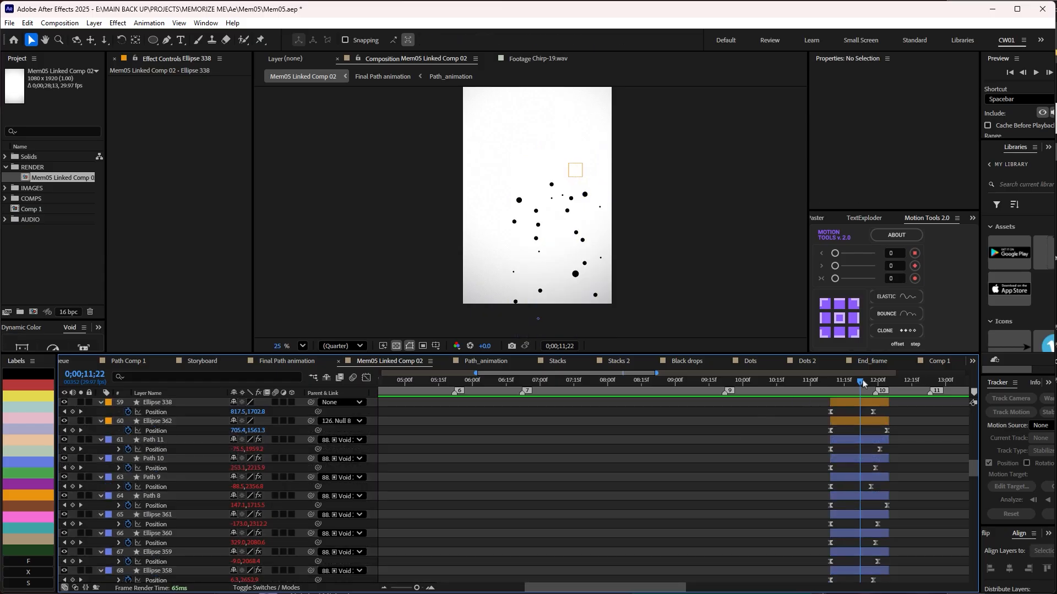
# Step: Scrub to 0;00;11;24 and look over the staggered Position keyframes of the dot layers
pyautogui.moveTo(841, 384); pyautogui.dragTo(877, 462)
pyautogui.scroll(-10, 877, 461)
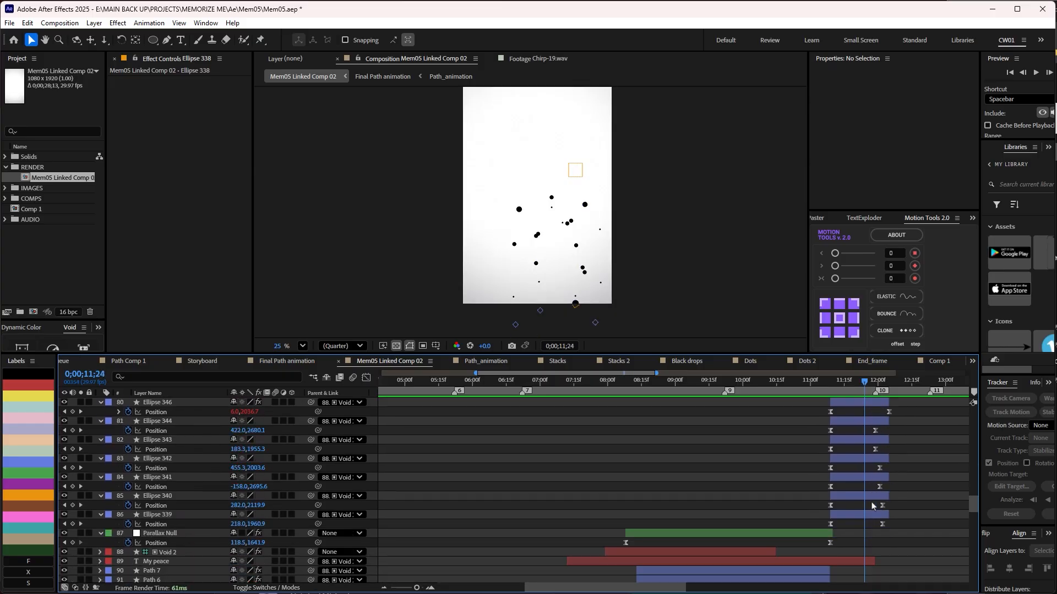
pyautogui.scroll(12, 871, 505)
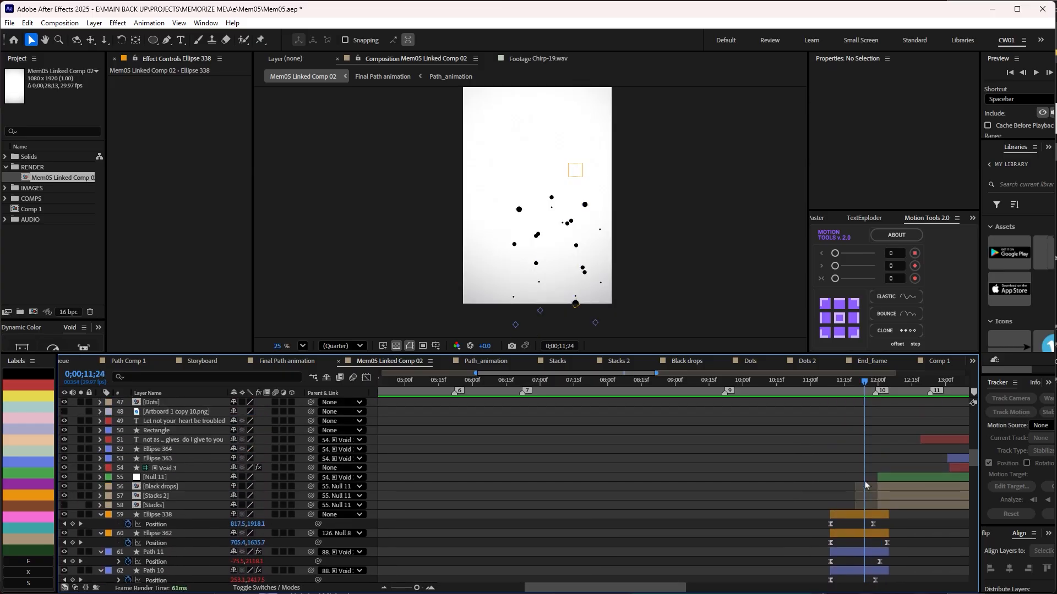
# Step: Fit the composition in a taller view panel and preview the dark circle section up to 0;00;12;16
pyautogui.moveTo(864, 383); pyautogui.dragTo(893, 393)
pyautogui.click(303, 347)
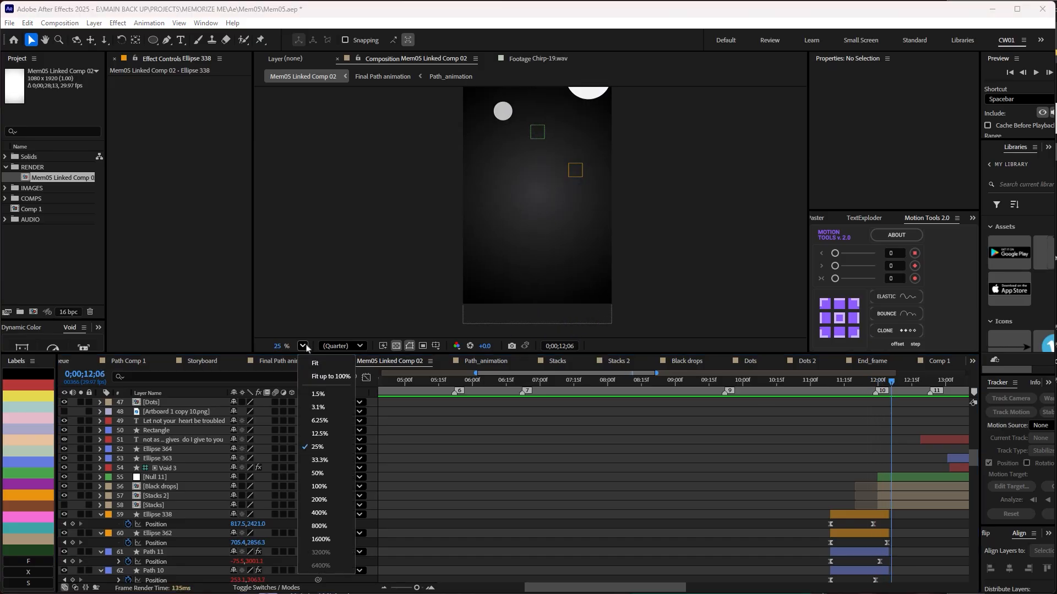
pyautogui.click(314, 364)
pyautogui.moveTo(486, 354); pyautogui.dragTo(511, 435)
pyautogui.press('space')
pyautogui.moveTo(852, 507); pyautogui.dragTo(625, 484)
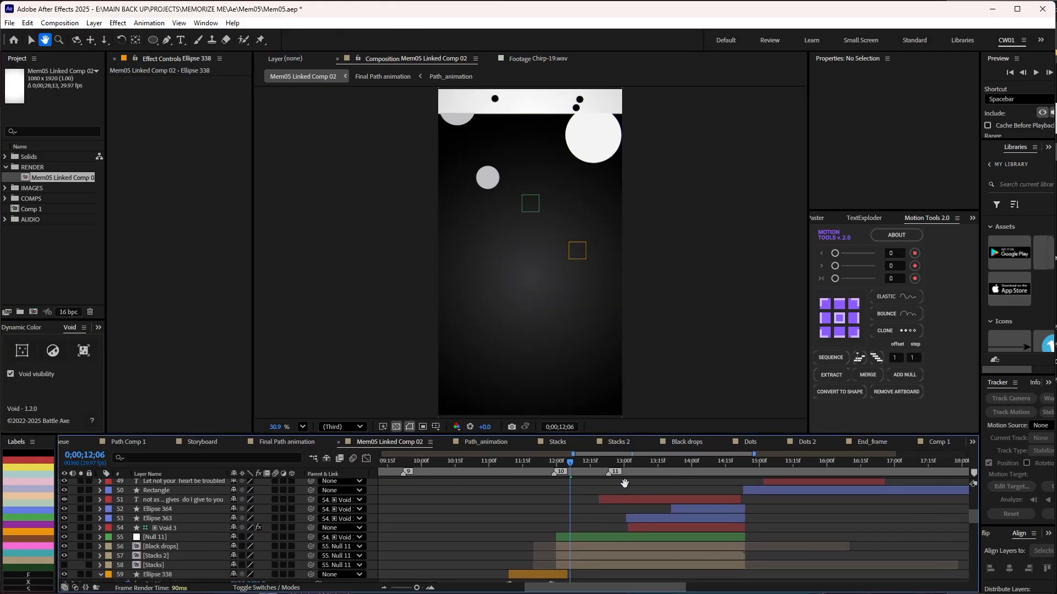
pyautogui.moveTo(576, 466); pyautogui.dragTo(597, 472)
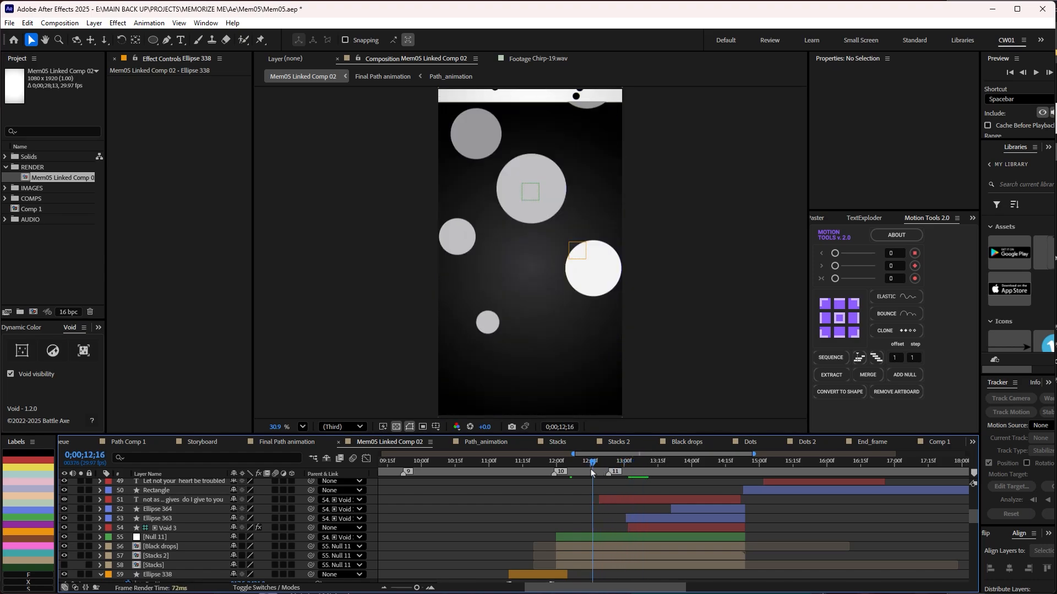
# Step: Open the Stacks 2 precomp, zoom out its view, and preview the circles from its start to 0;00;13;24
pyautogui.doubleClick(177, 555)
pyautogui.moveTo(494, 464); pyautogui.dragTo(348, 483)
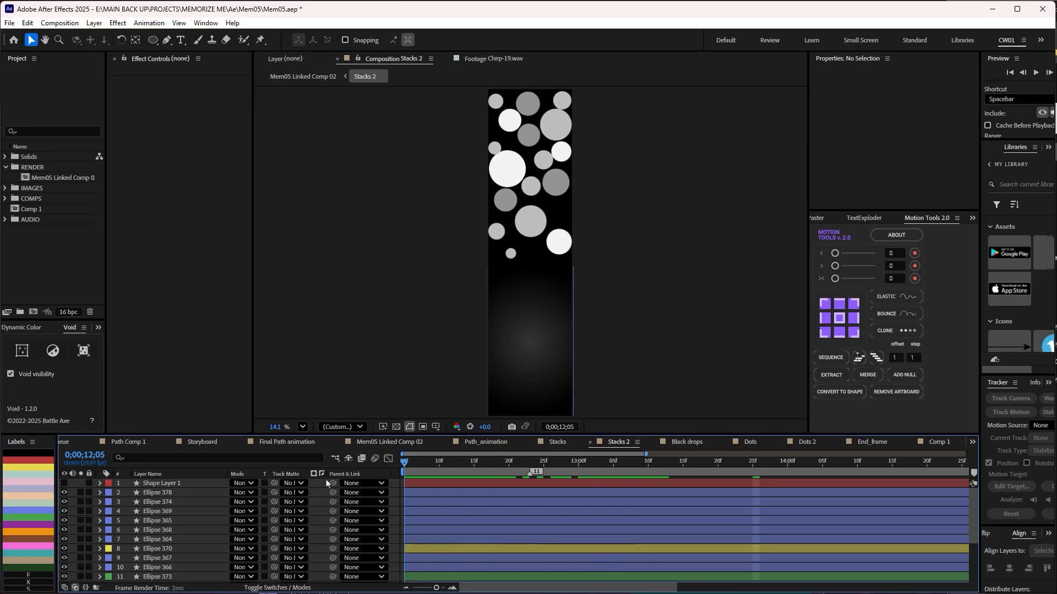
pyautogui.scroll(-2, 666, 212)
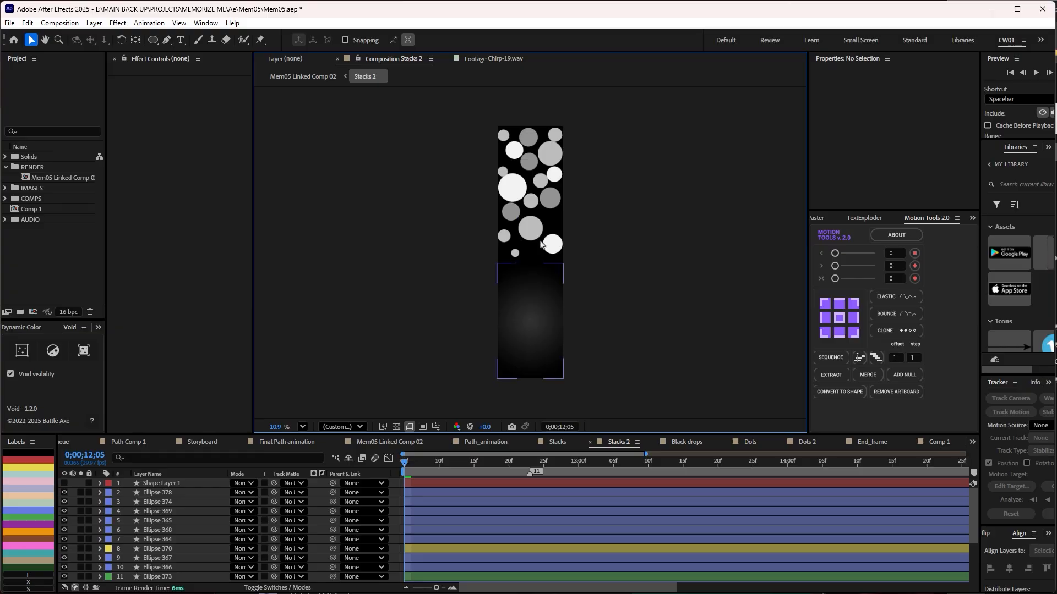
pyautogui.moveTo(409, 466); pyautogui.dragTo(745, 478)
# Step: Reveal the keyframes of every layer in Stacks 2, clear the selection, and preview up to 0;00;14;01
pyautogui.hotkey('ctrl', 'a')
pyautogui.press('u')
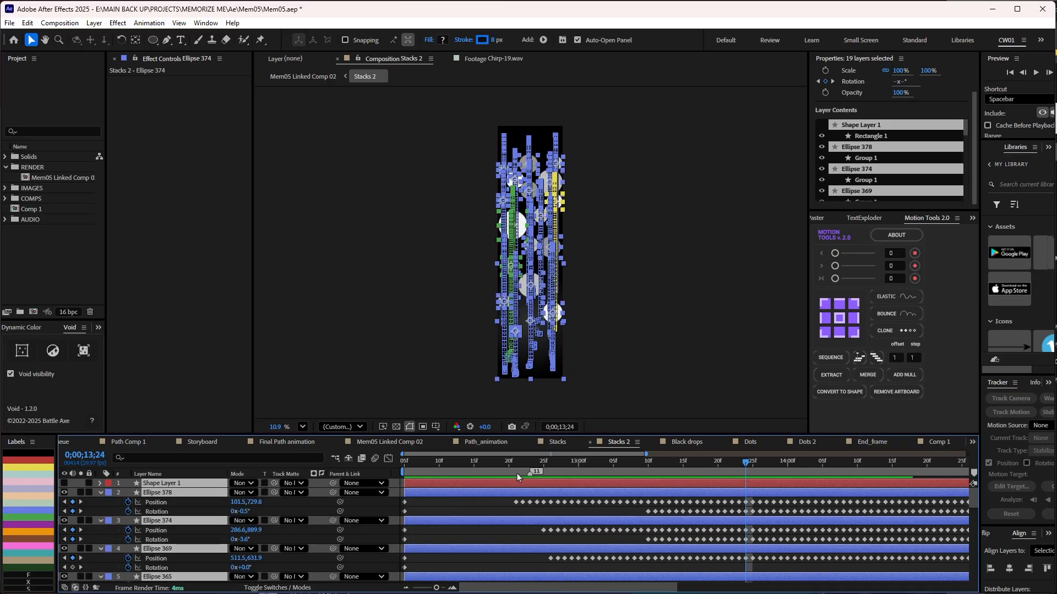
pyautogui.click(469, 502)
pyautogui.moveTo(488, 463); pyautogui.dragTo(800, 458)
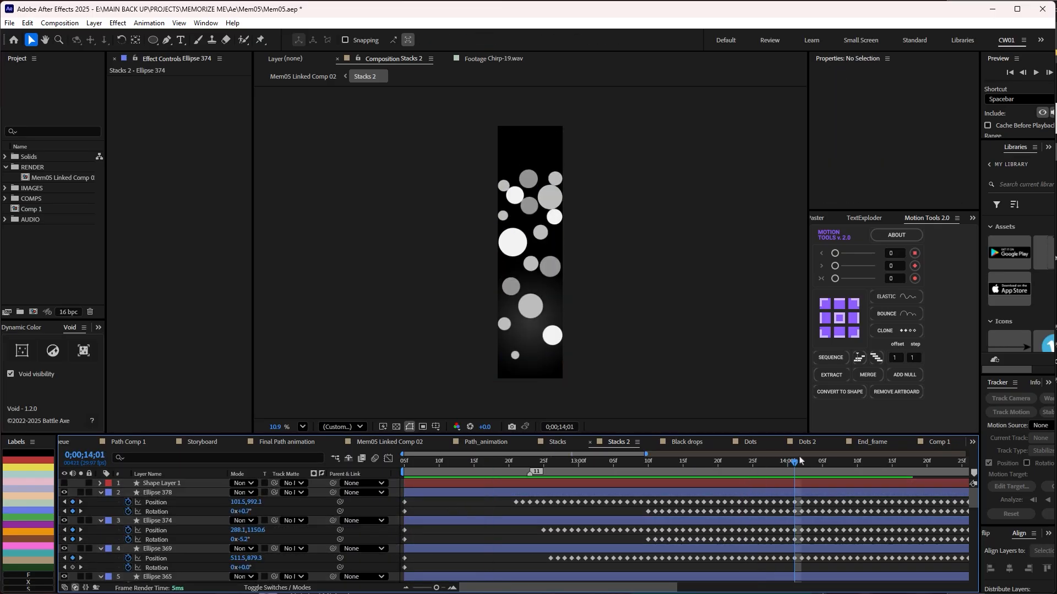
# Step: Preview the circles stacking up to 0;00;17;01 over the wider keyframe range, and scrub back to 0;00;16;00
pyautogui.press('-')
pyautogui.moveTo(595, 463); pyautogui.dragTo(840, 469)
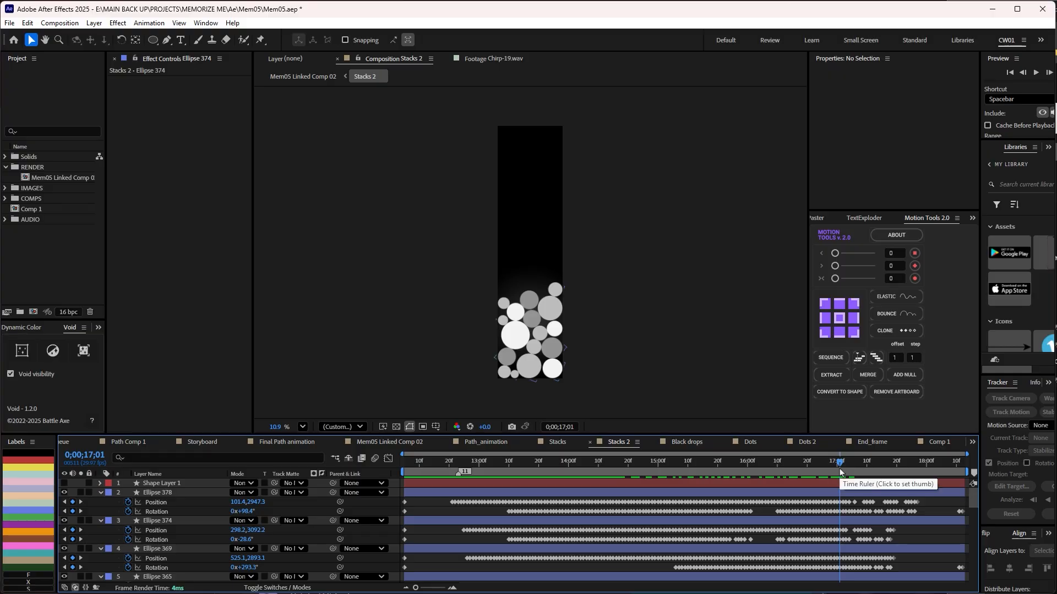
pyautogui.moveTo(840, 471); pyautogui.dragTo(748, 477)
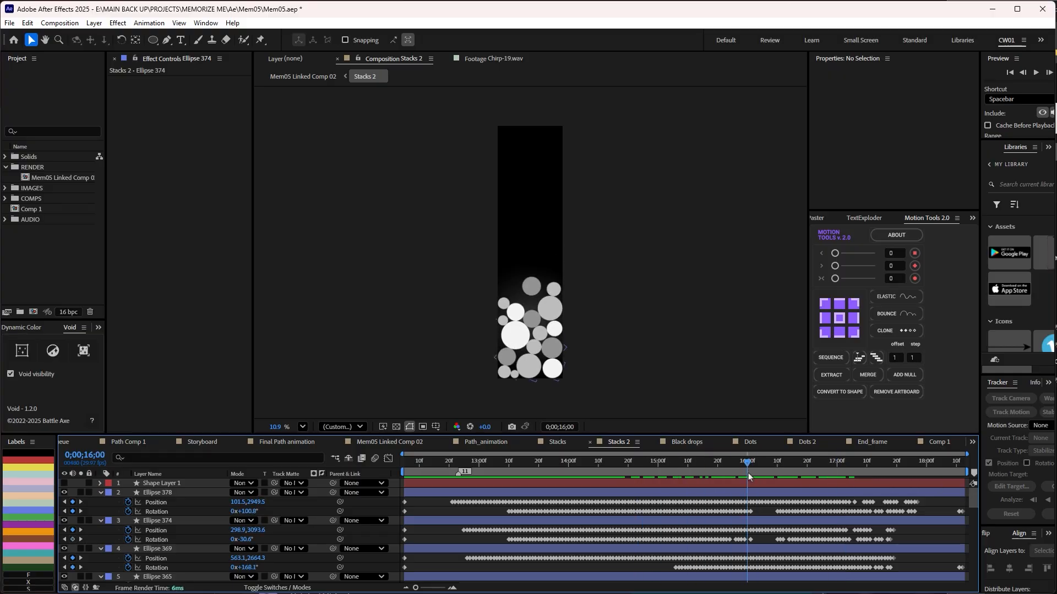
# Step: Return to Mem05 Linked Comp 02 and scrub to 0;00;13;09 to check the stacked circles in context
pyautogui.press('Tab')
pyautogui.click(586, 464)
pyautogui.click(658, 462)
pyautogui.moveTo(659, 461); pyautogui.dragTo(645, 466)
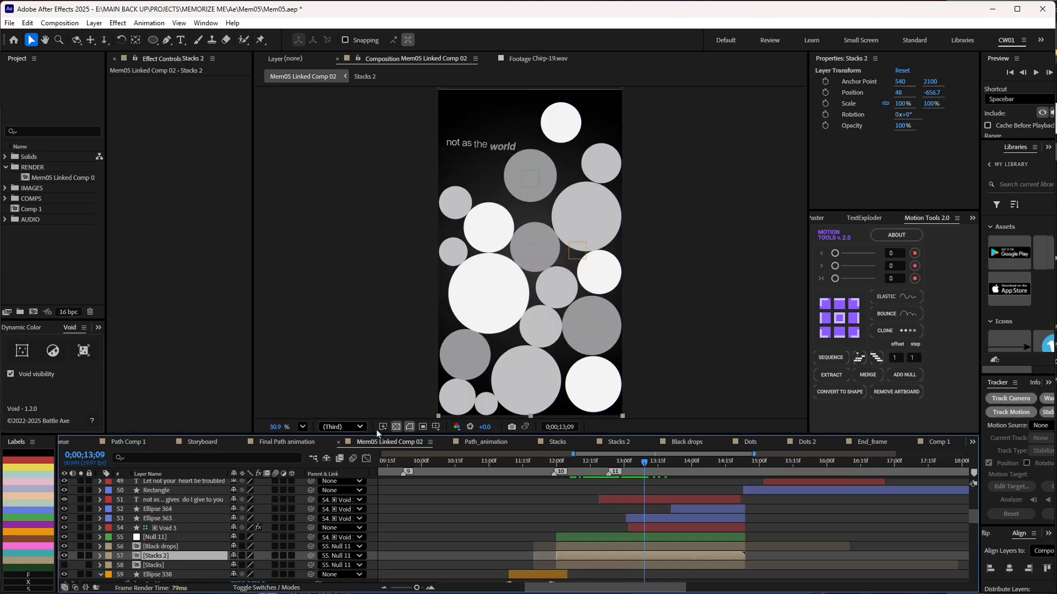
# Step: Open Comp 1 and delete the dot's Position keyframes
pyautogui.doubleClick(46, 209)
pyautogui.click(466, 525)
pyautogui.moveTo(505, 464); pyautogui.dragTo(361, 516)
pyautogui.press('Delete')
pyautogui.click(428, 484)
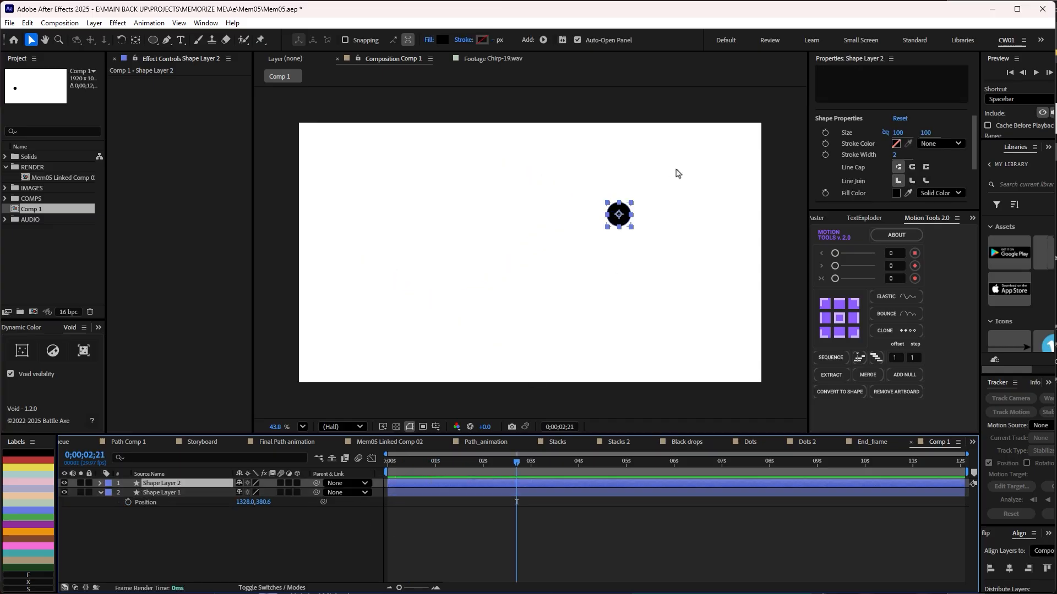
# Step: Duplicate the dot to get three shape layers and arrange them as a triangle around the middle of Comp 1
pyautogui.hotkey('ctrl', 'd')
pyautogui.moveTo(618, 217); pyautogui.dragTo(579, 258)
pyautogui.hotkey('ctrl', 'd')
pyautogui.click(507, 279)
pyautogui.moveTo(507, 279); pyautogui.dragTo(476, 254)
pyautogui.moveTo(566, 266); pyautogui.dragTo(555, 262)
pyautogui.click(228, 523)
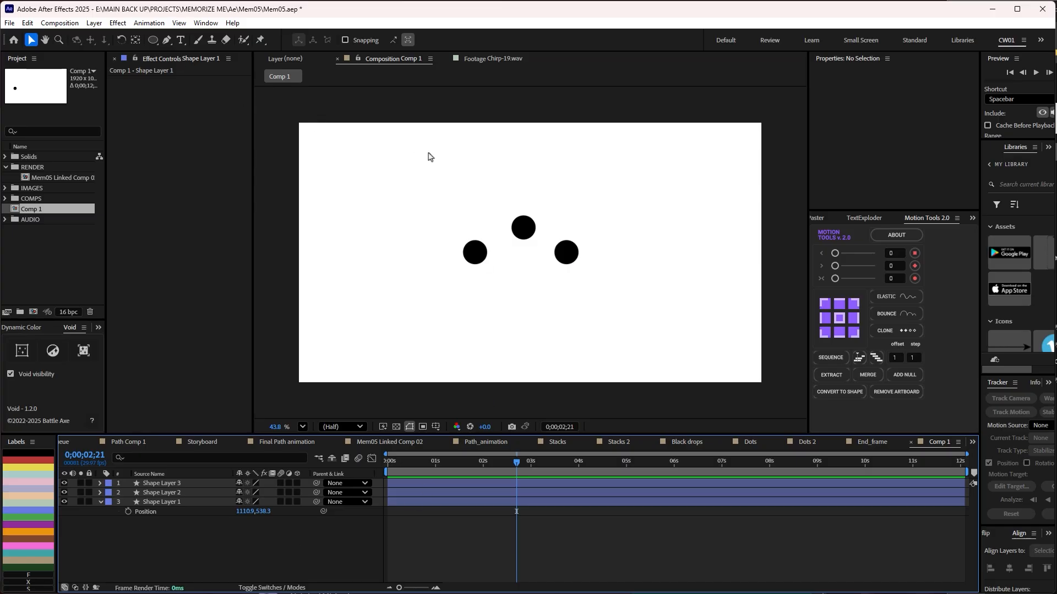
# Step: Open Comp 1 in Newton 3 and move its window higher so the whole interface is visible
pyautogui.click(60, 23)
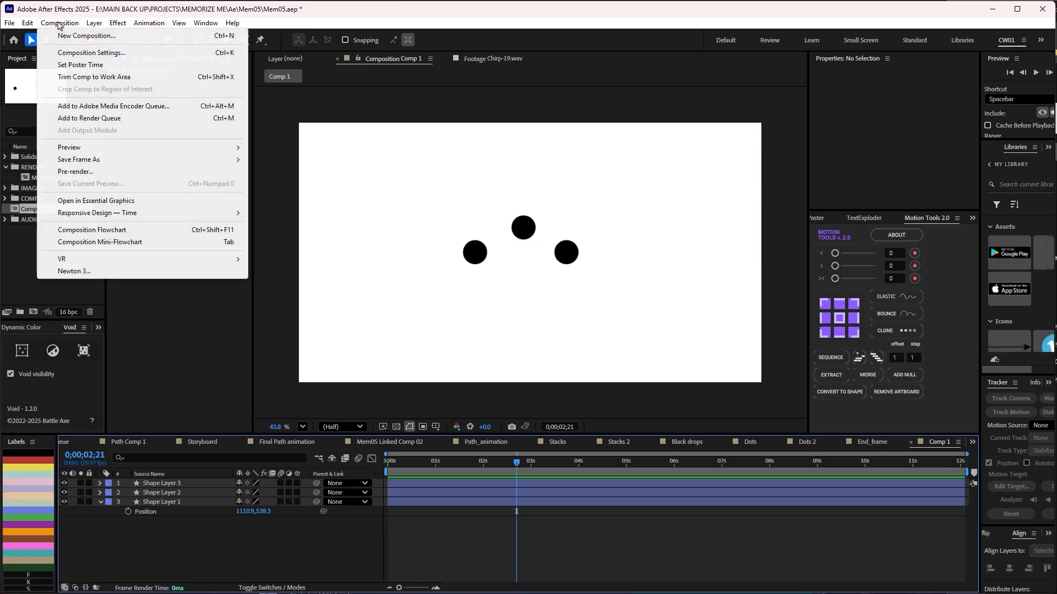
pyautogui.click(76, 271)
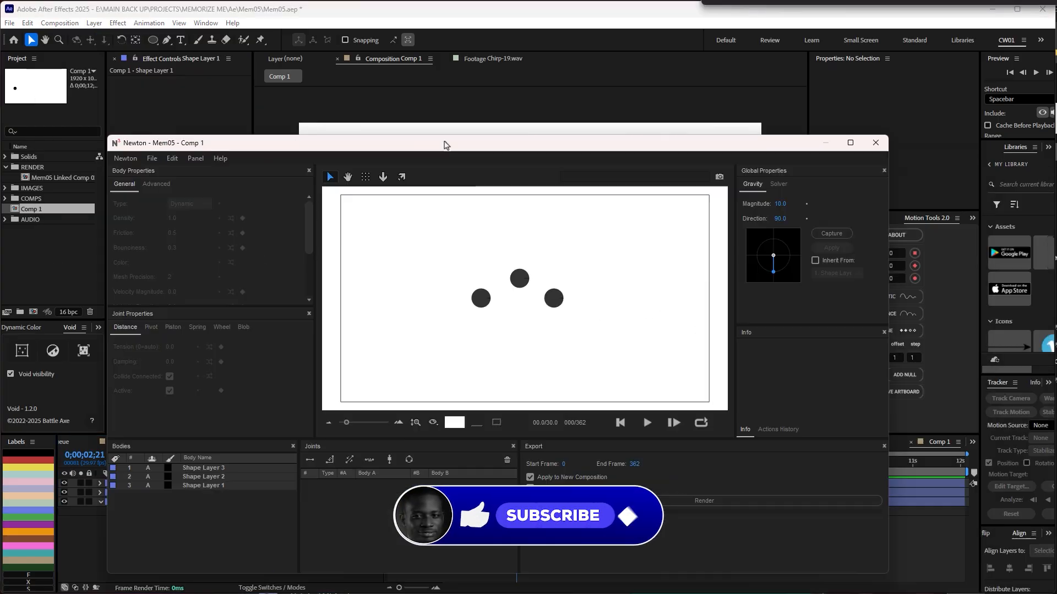
pyautogui.moveTo(446, 145); pyautogui.dragTo(403, 75)
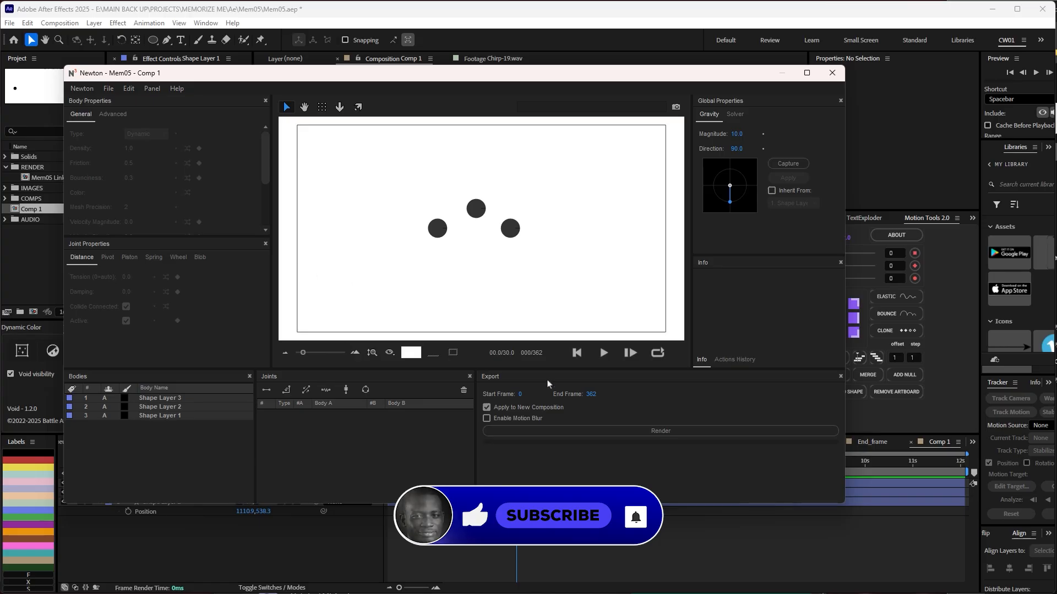
# Step: Play the Newton simulation to see the three dots fall under gravity, and rewind it to frame 0
pyautogui.click(604, 353)
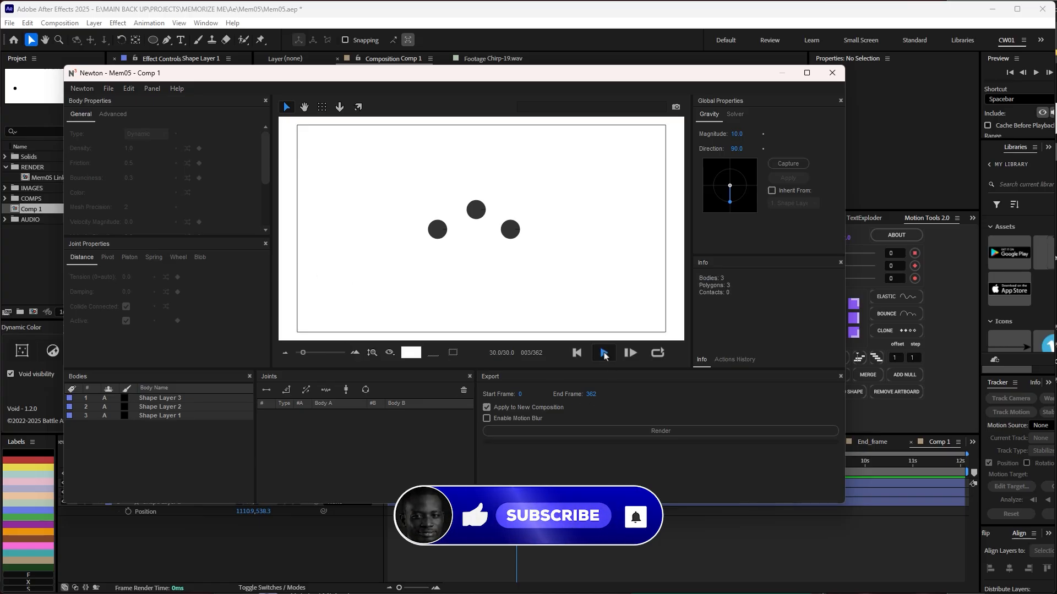
pyautogui.click(602, 353)
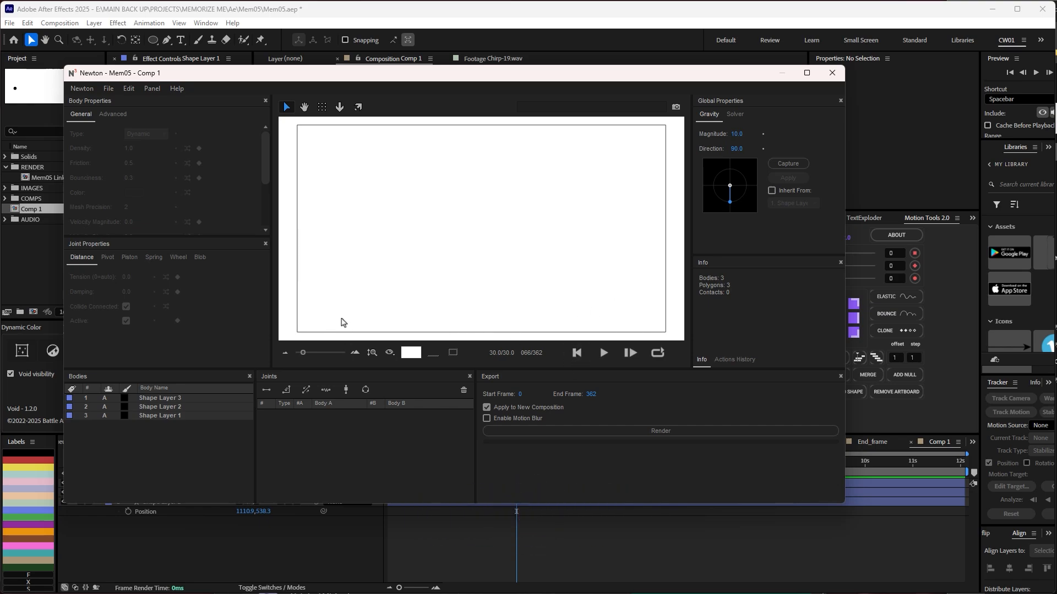
pyautogui.click(603, 353)
pyautogui.click(577, 354)
# Step: Inspect the three dot bodies and the available body types, keep Shape Layer 3 Dynamic, and close Newton
pyautogui.click(160, 416)
pyautogui.click(161, 406)
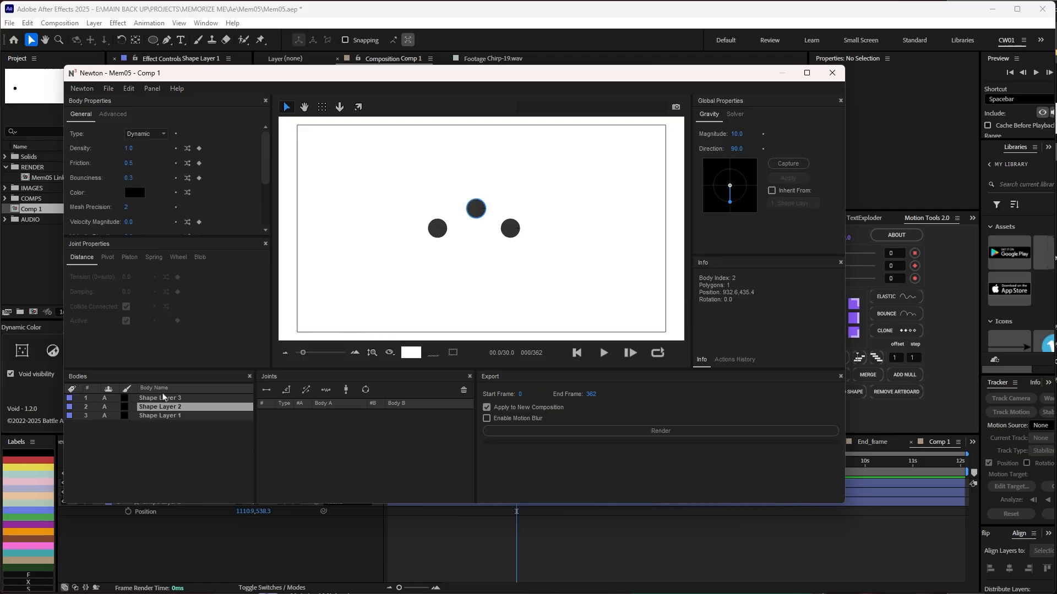
pyautogui.click(163, 398)
pyautogui.click(145, 135)
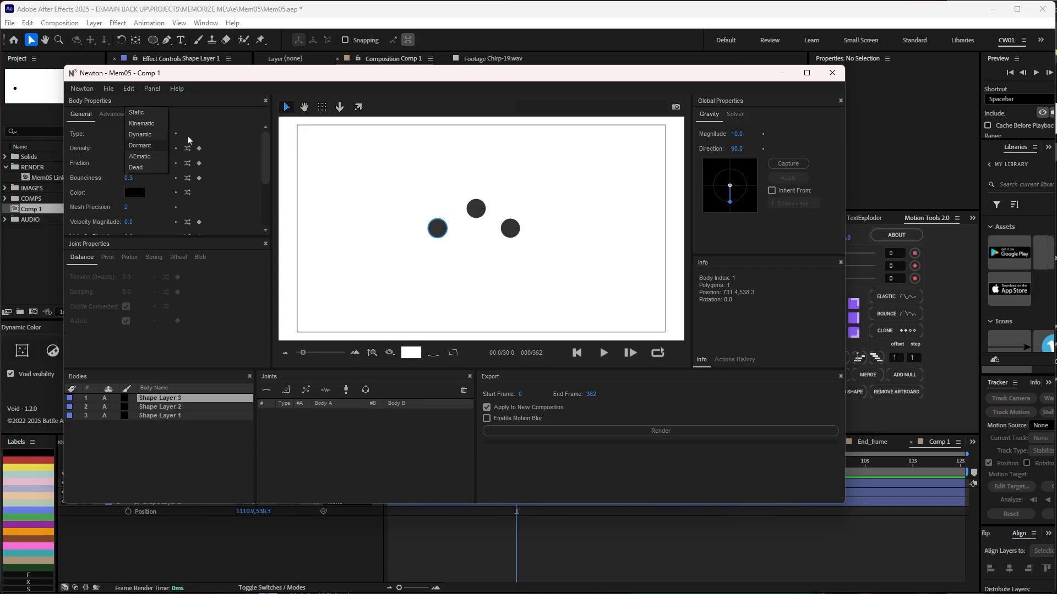
pyautogui.click(159, 139)
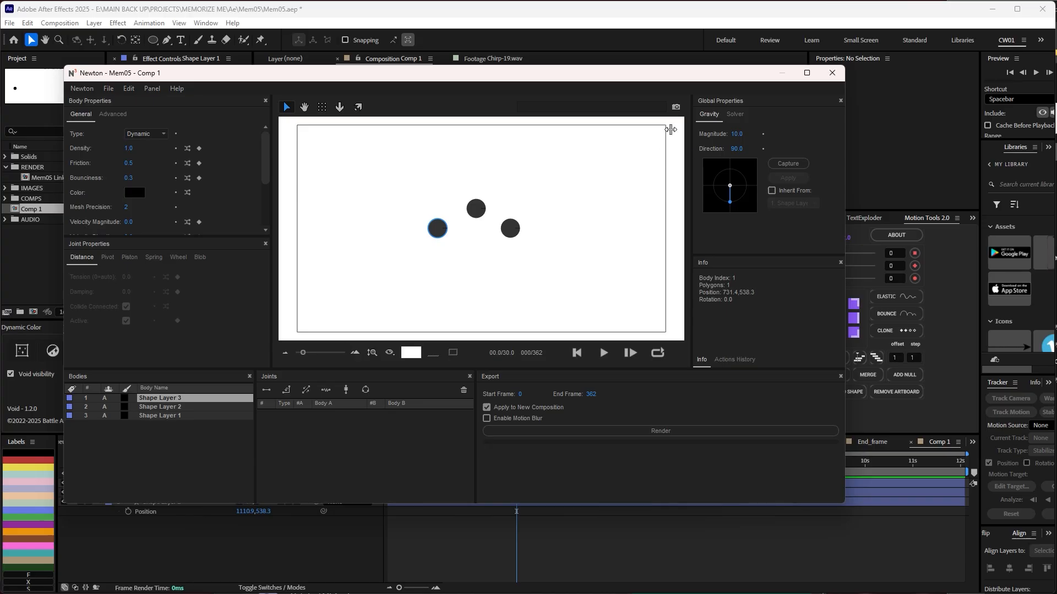
pyautogui.click(832, 77)
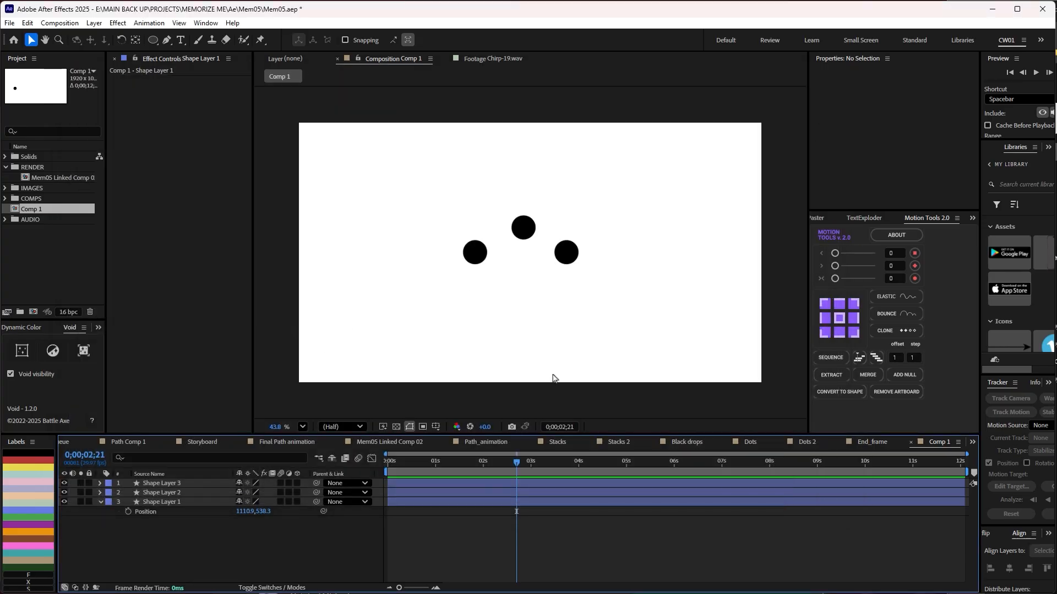
# Step: Draw a black rectangle about 1989 × 181 px across the lower edge of Comp 1 and rename its layer Floor
pyautogui.press('q')
pyautogui.moveTo(294, 347); pyautogui.dragTo(773, 391)
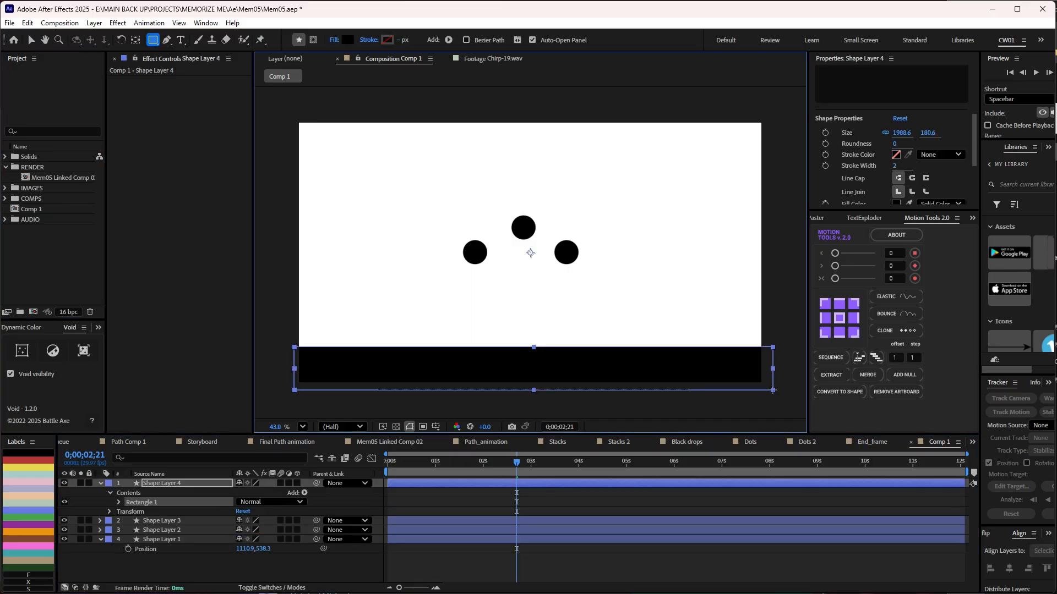
pyautogui.click(170, 487)
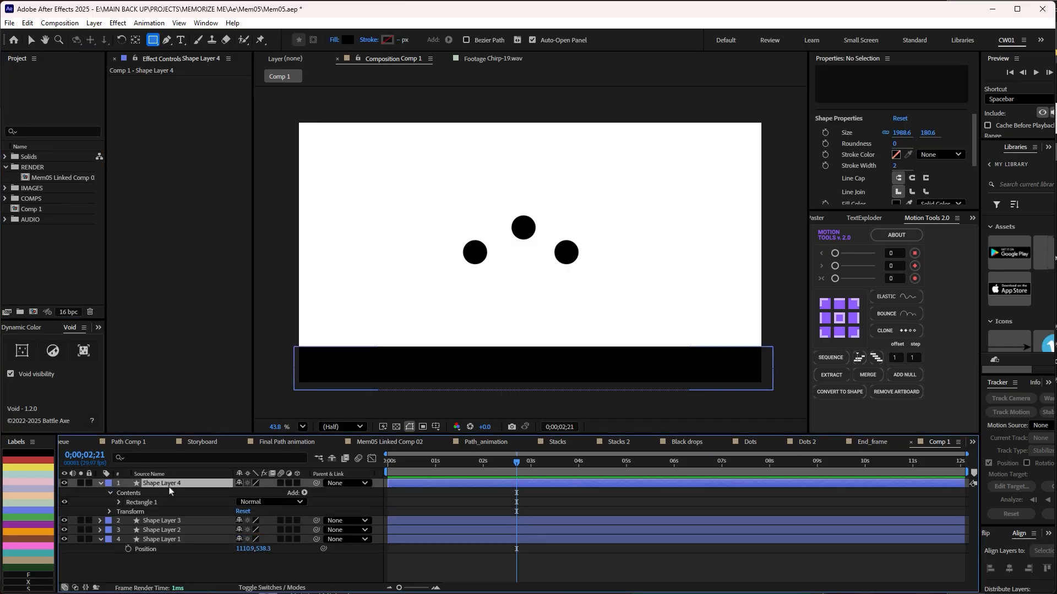
pyautogui.press('Return')
pyautogui.write('F')
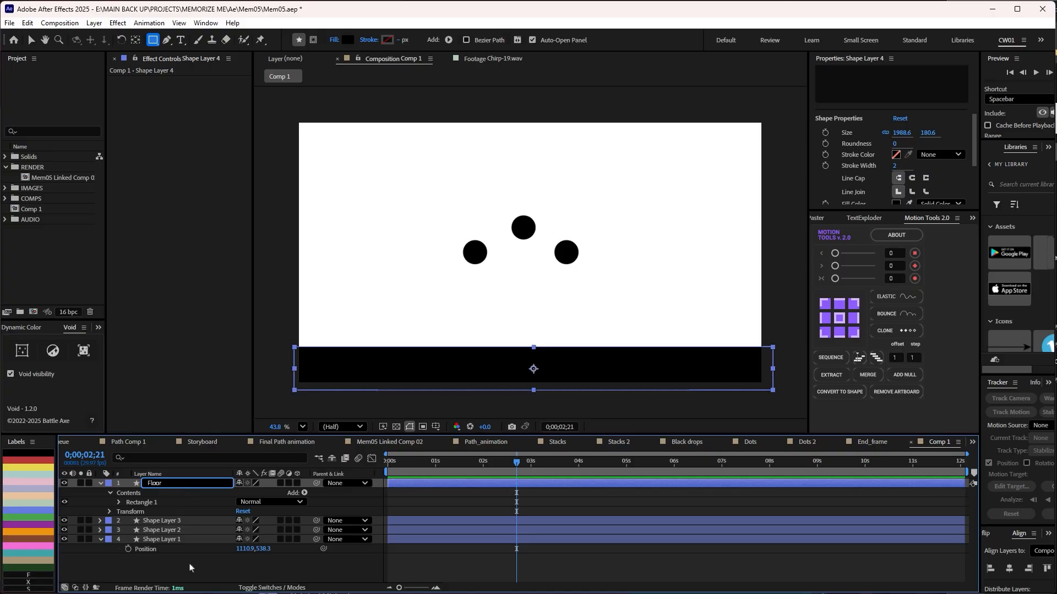
pyautogui.write('loor')
pyautogui.click(190, 568)
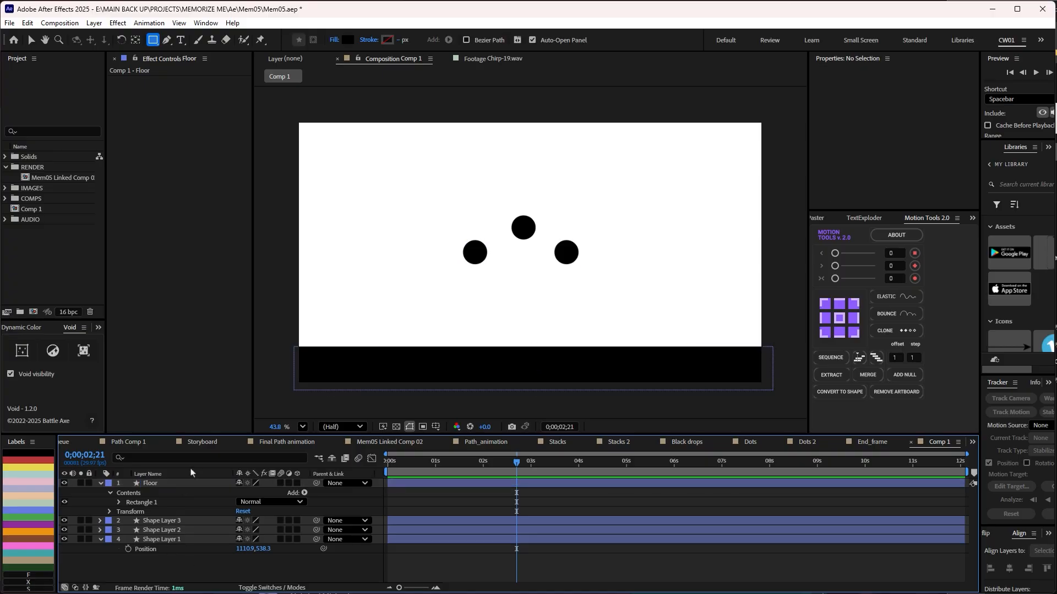
# Step: Give the Floor layer a yellow label, collapse its properties, and clear the selection
pyautogui.click(106, 488)
pyautogui.click(129, 542)
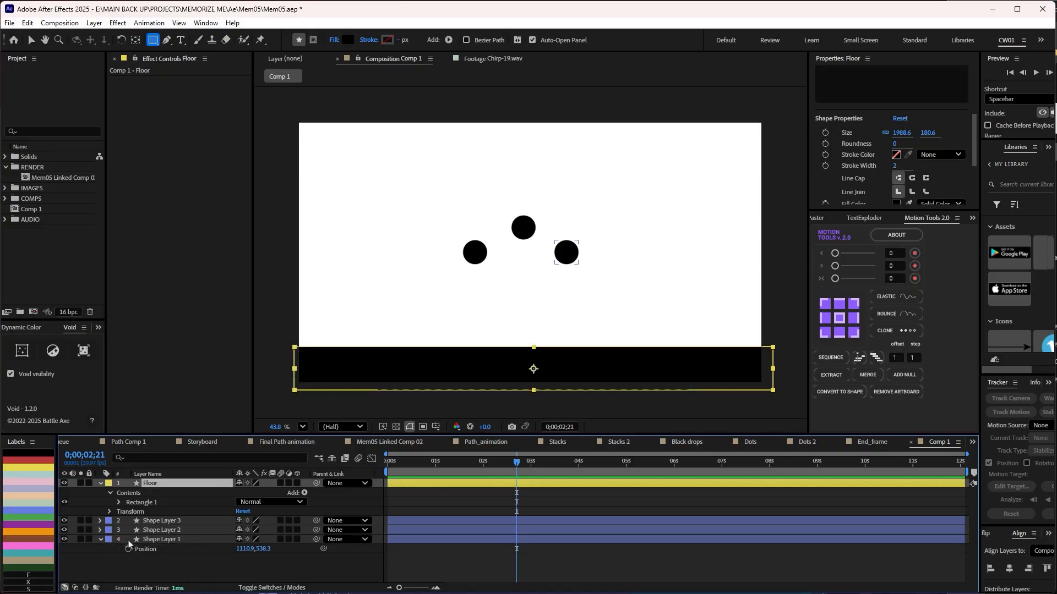
pyautogui.click(230, 555)
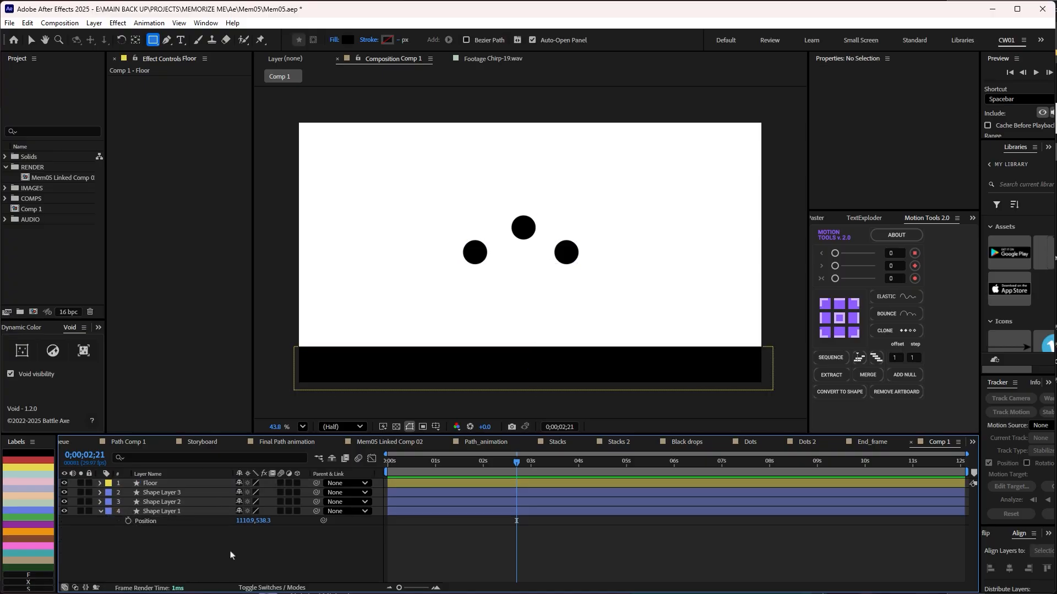
# Step: Load Comp 1 into Newton, play the simulation with the Floor body included, and rewind it to frame 0
pyautogui.click(71, 23)
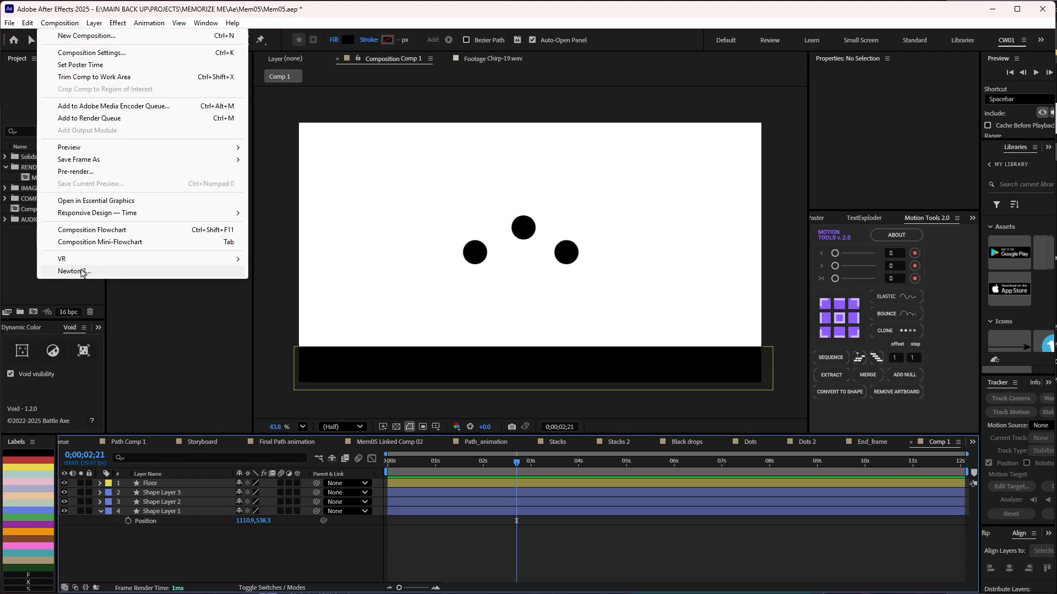
pyautogui.click(82, 271)
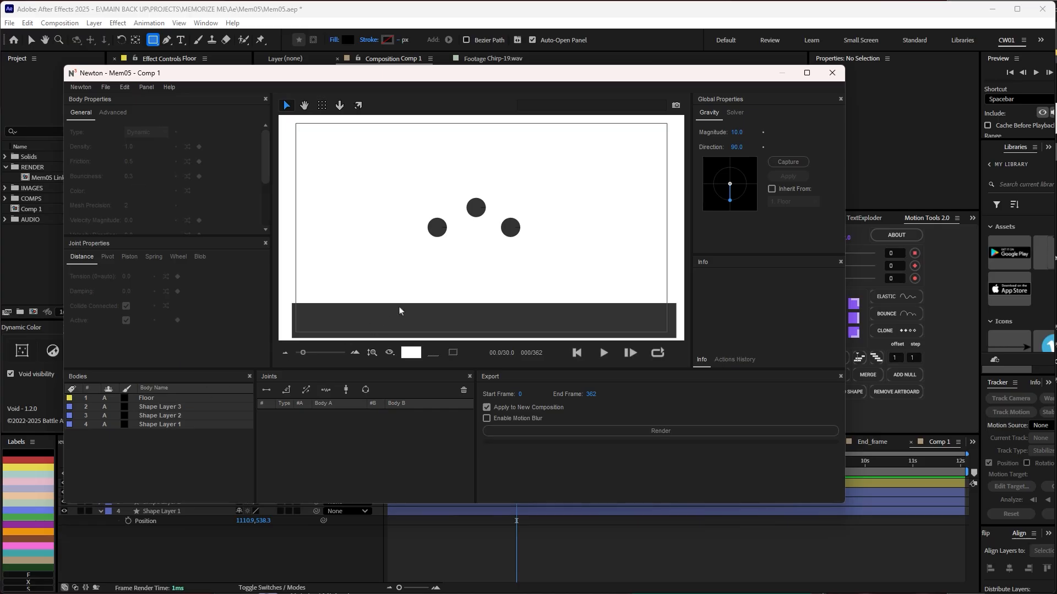
pyautogui.click(604, 353)
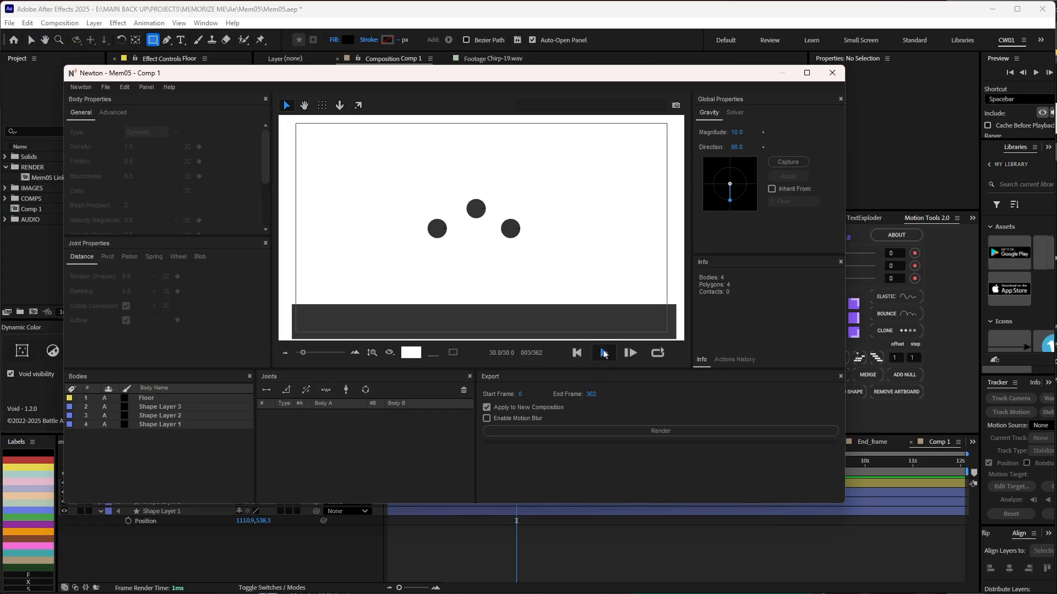
pyautogui.click(577, 353)
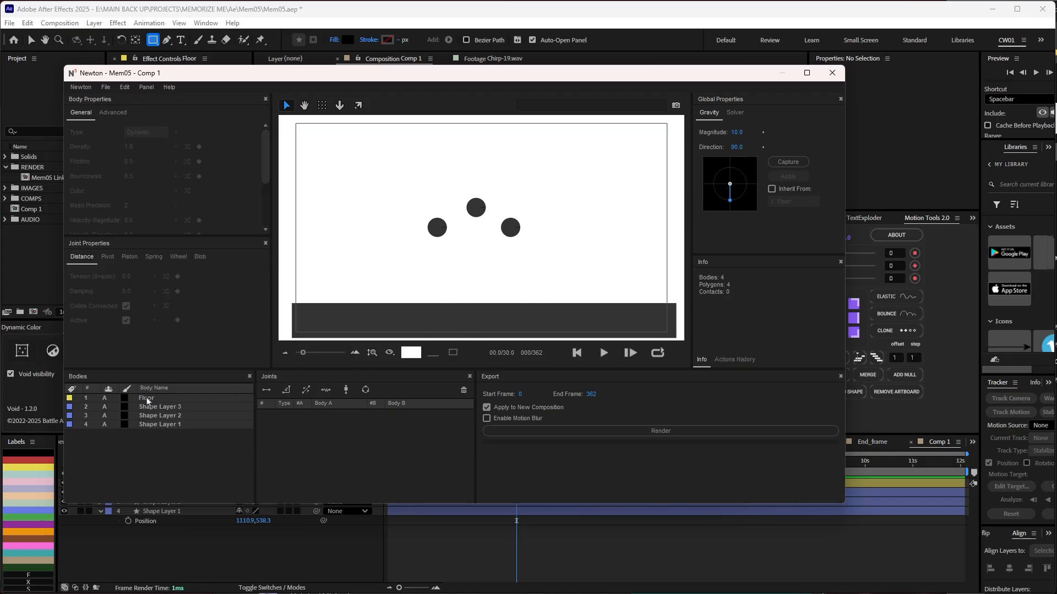
# Step: Set the Floor body's type to Static, then test the simulation and rewind it to frame 0
pyautogui.click(148, 401)
pyautogui.click(146, 134)
pyautogui.click(136, 110)
pyautogui.click(604, 353)
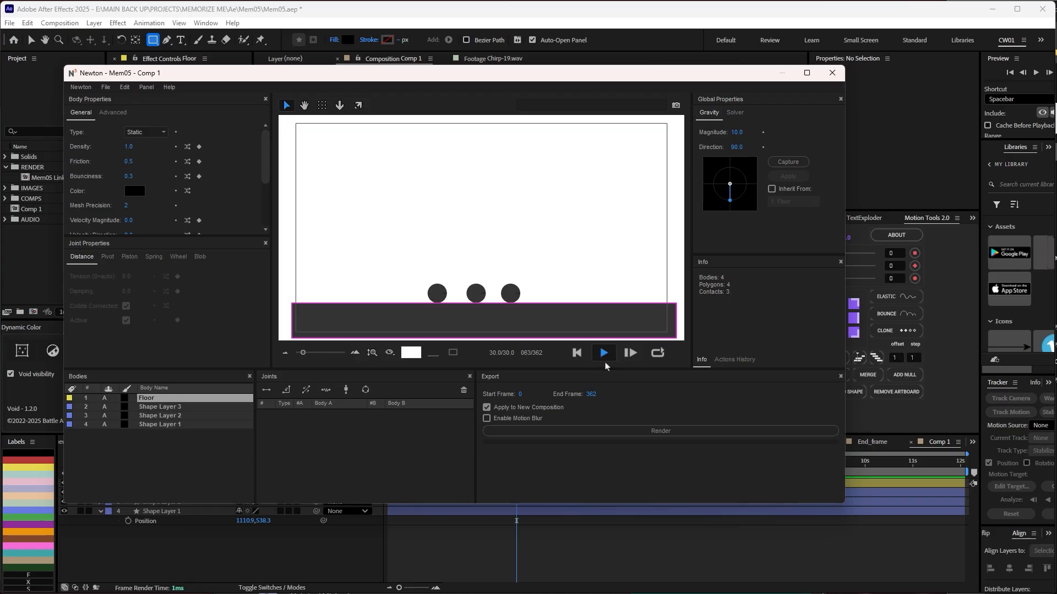
pyautogui.click(577, 352)
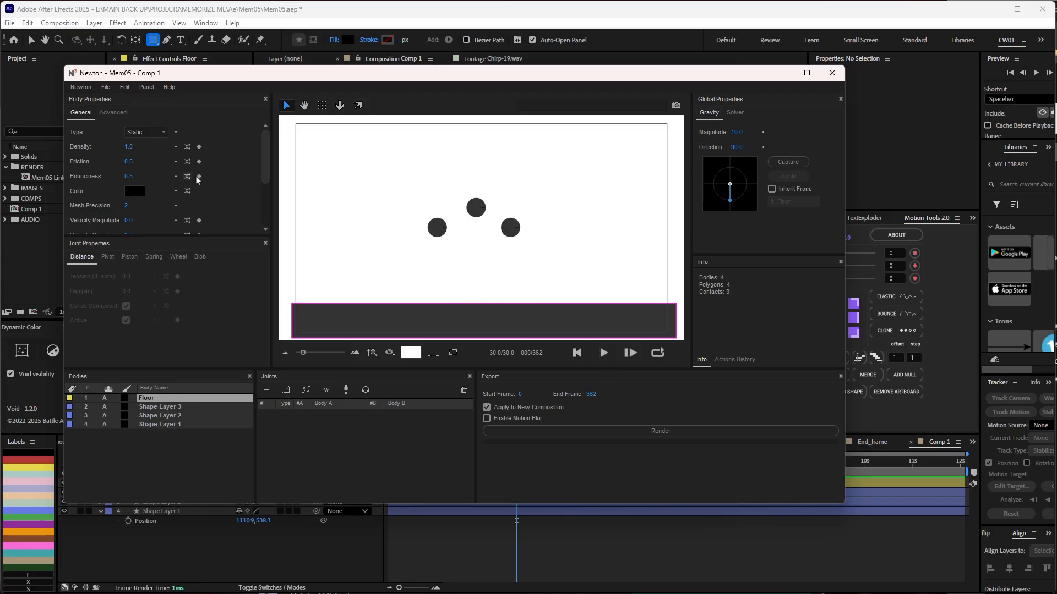
# Step: Set Shape Layer 2's density to 2.9, friction to 1.8 and bounciness to 1.2, and Shape Layer 1's friction and velocity magnitude to 1.0
pyautogui.moveTo(137, 148); pyautogui.dragTo(142, 149)
pyautogui.click(148, 416)
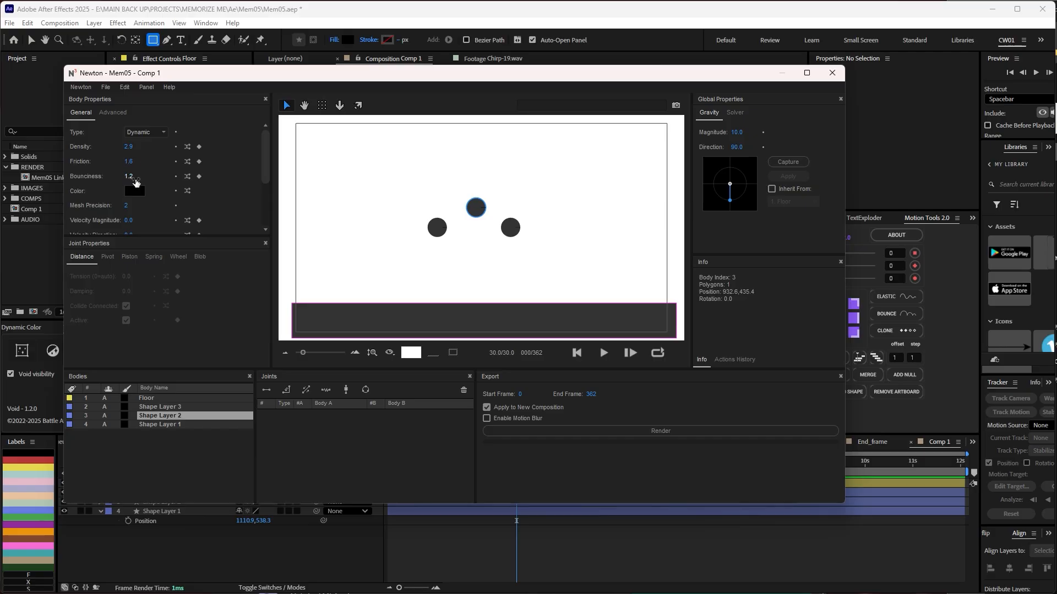
pyautogui.press('Down')
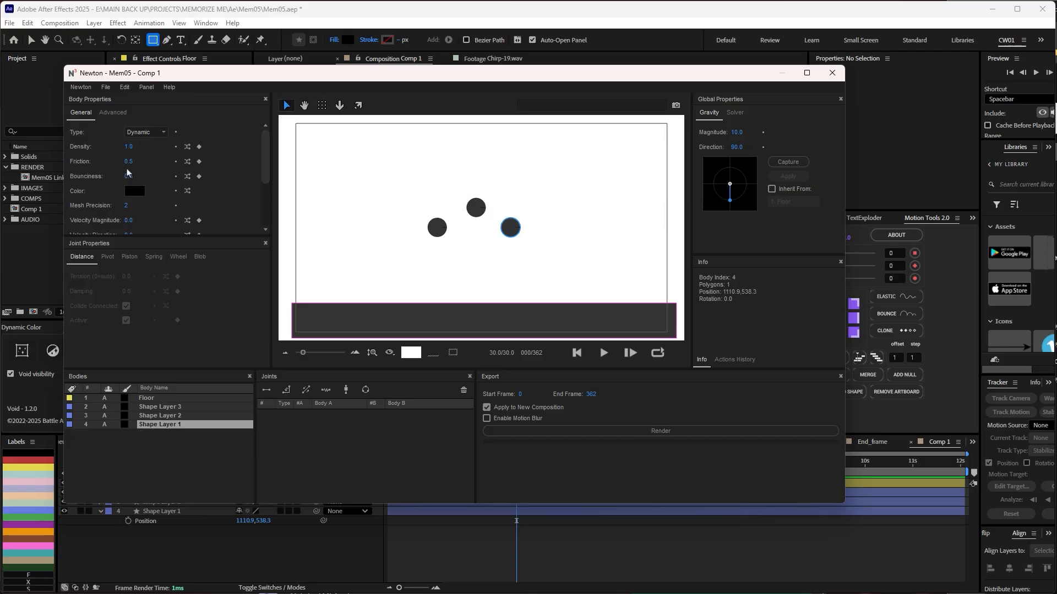
pyautogui.scroll(-2, 128, 172)
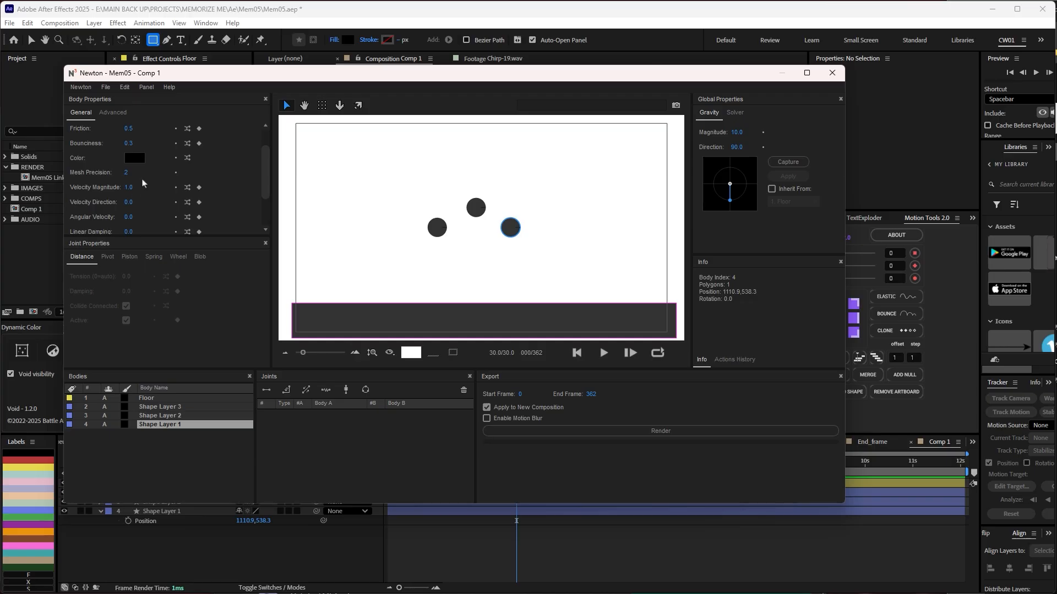
pyautogui.scroll(2, 136, 173)
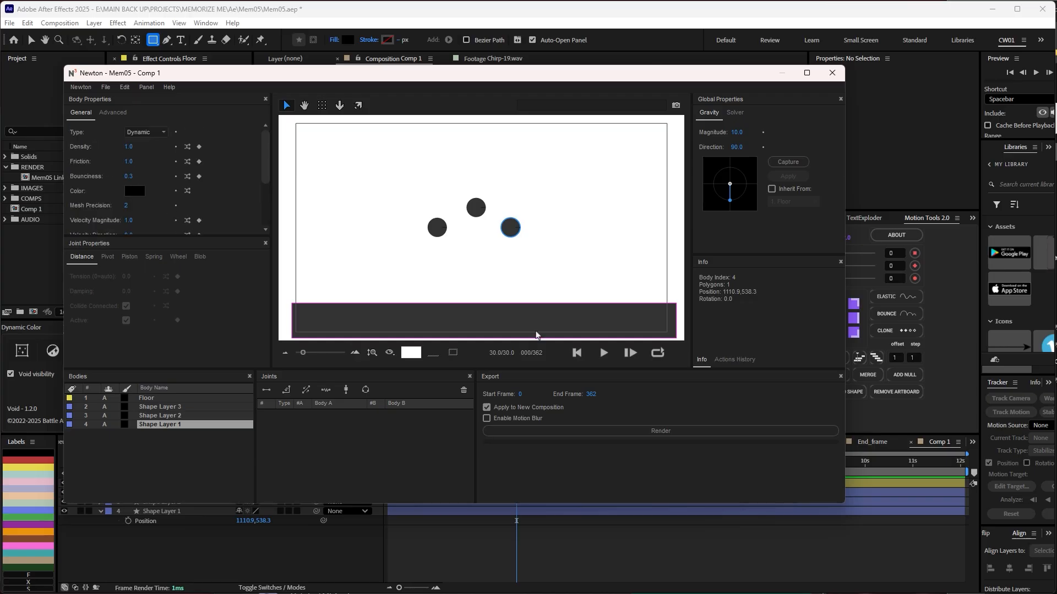
# Step: Preview the adjusted simulation, stop it, and render the result to a new composition
pyautogui.click(602, 358)
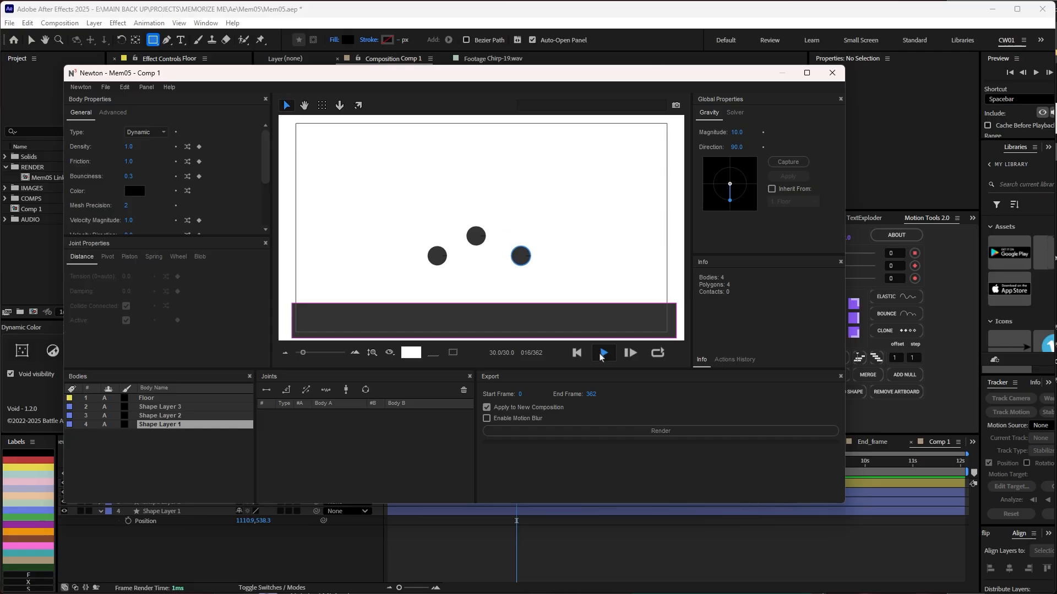
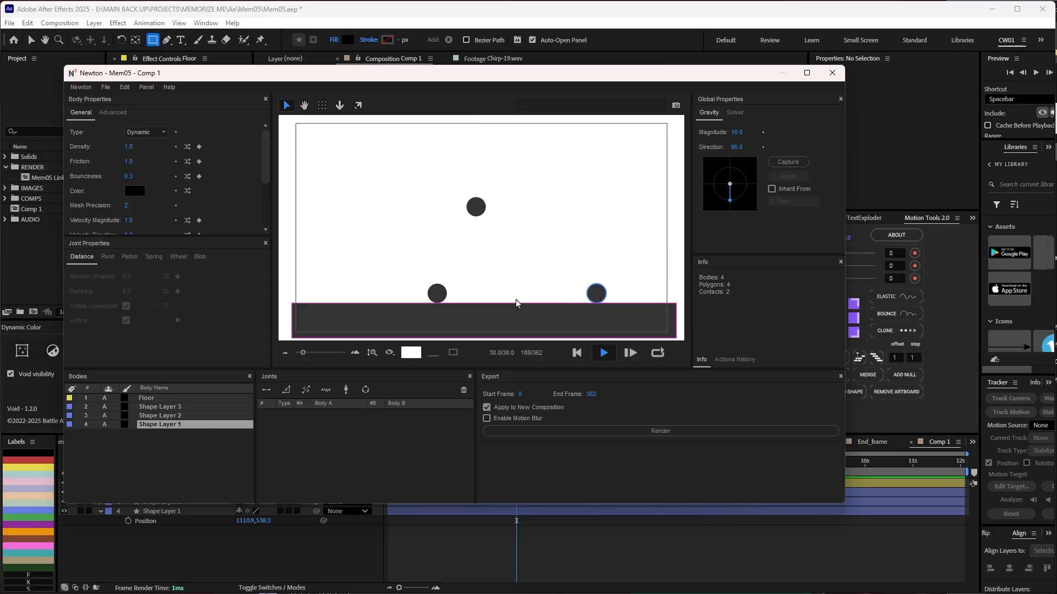
pyautogui.click(604, 353)
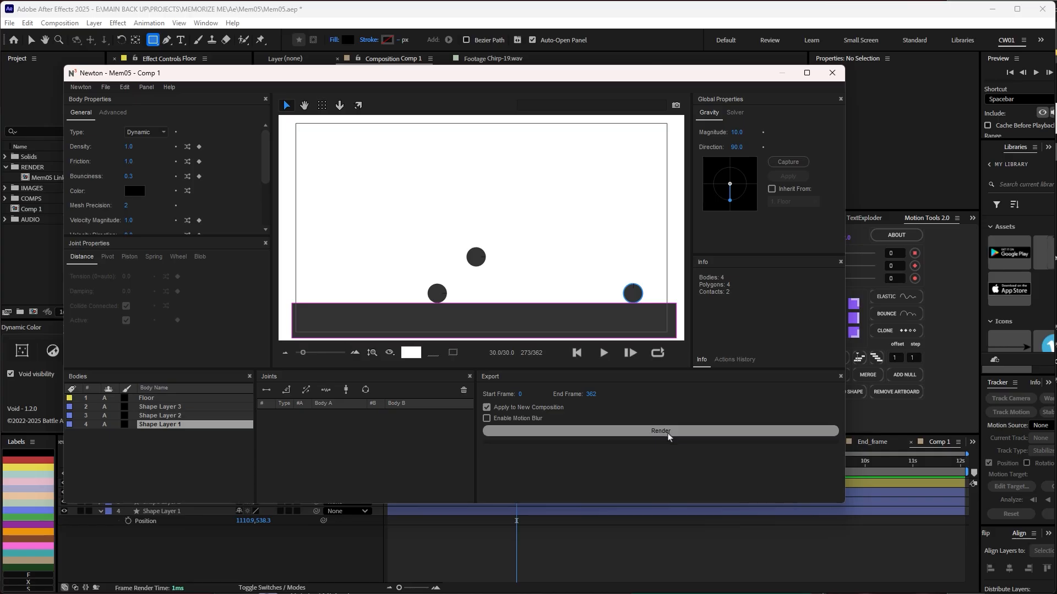
pyautogui.click(668, 432)
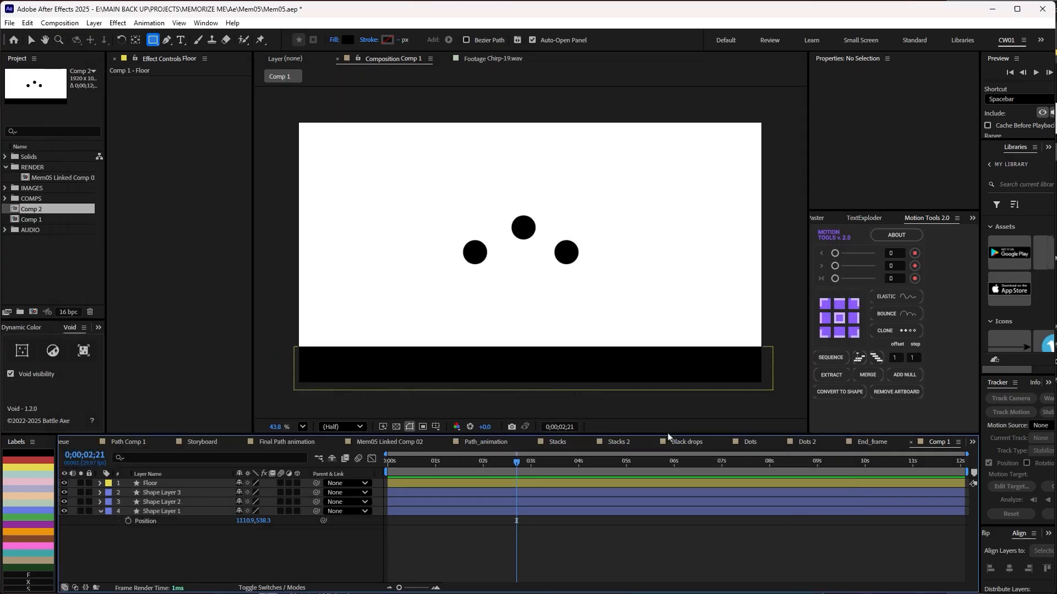
# Step: Open the rendered Comp 2 and scrub to about 2;29 to review the dots bouncing on the floor
pyautogui.click(31, 275)
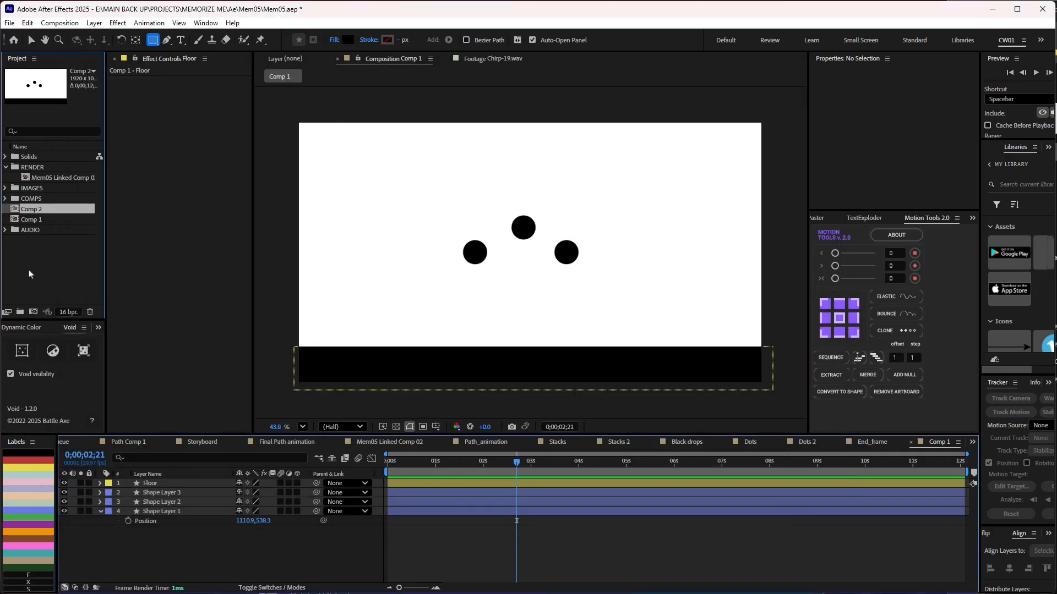
pyautogui.doubleClick(28, 213)
pyautogui.click(408, 462)
pyautogui.moveTo(408, 461); pyautogui.dragTo(530, 461)
# Step: Reveal the keyframes of all four Comp 2 layers, return to the first frame, collapse them, and clear the selection
pyautogui.moveTo(228, 545); pyautogui.dragTo(119, 502)
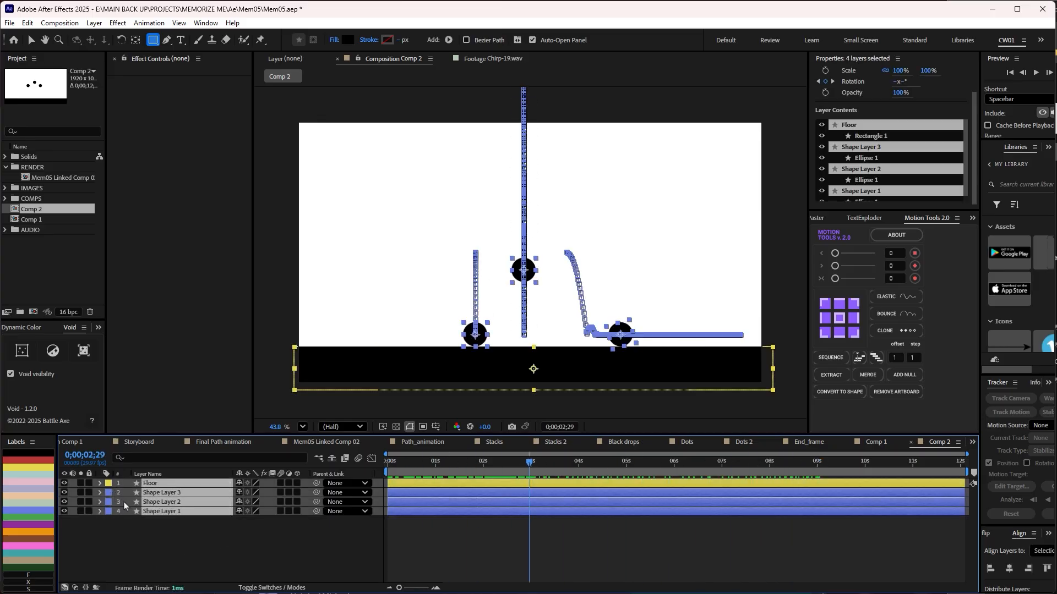
pyautogui.press('u')
pyautogui.moveTo(445, 471); pyautogui.dragTo(411, 466)
pyautogui.press('Home')
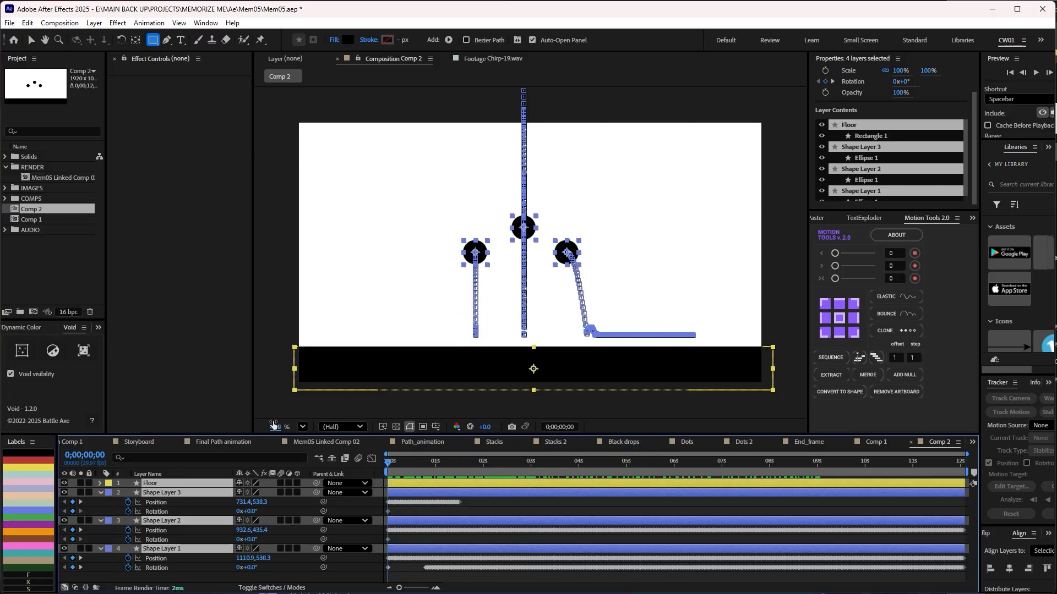
pyautogui.press('u')
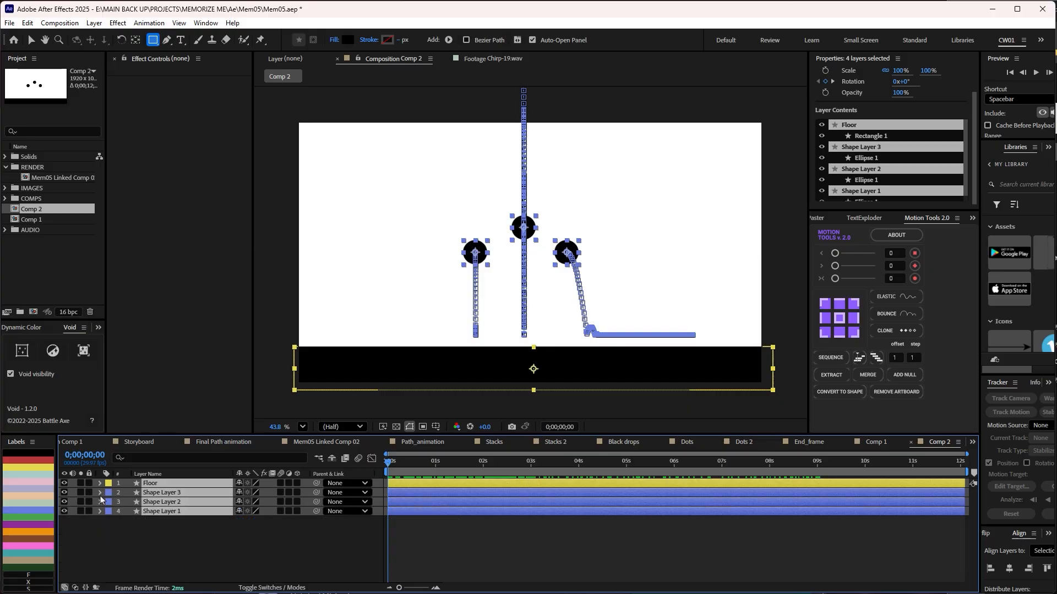
pyautogui.click(165, 542)
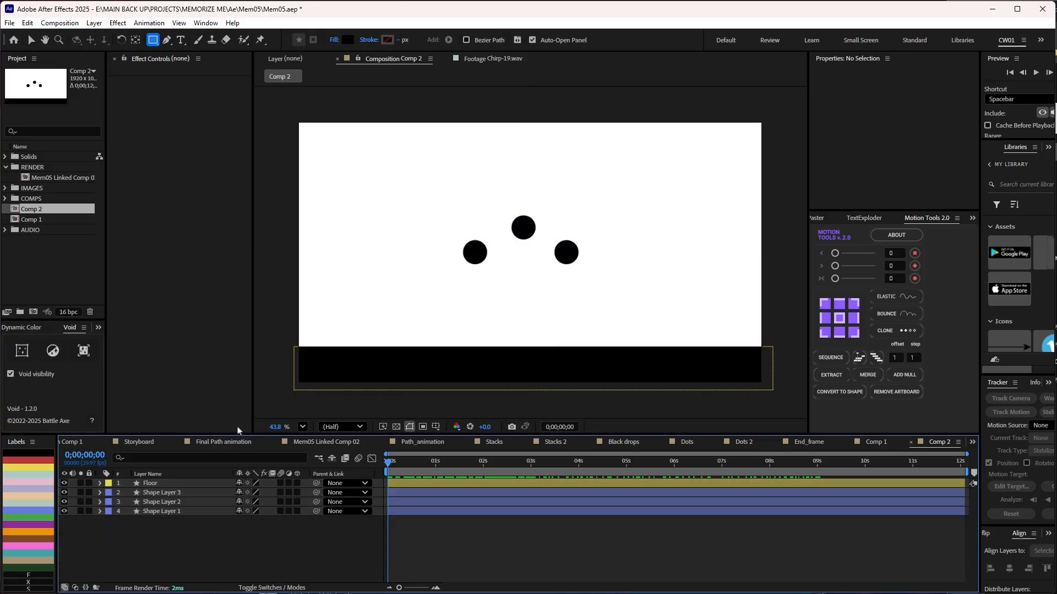
# Step: Open the Mem05 Linked Comp 02 composition and scrub to the stacked circles at 14;00
pyautogui.click(55, 178)
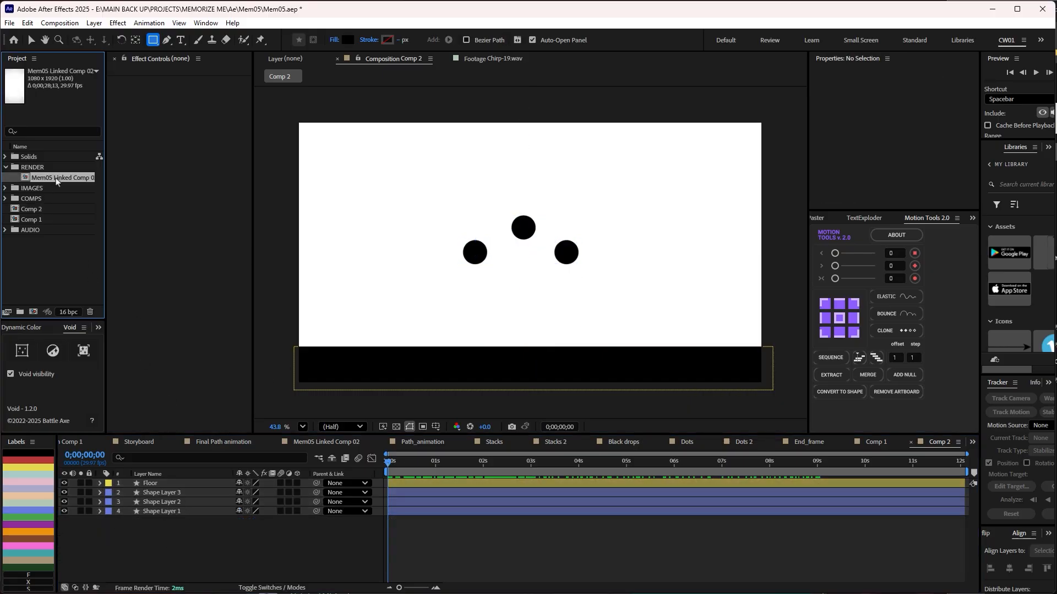
pyautogui.doubleClick(56, 178)
pyautogui.moveTo(623, 462); pyautogui.dragTo(691, 468)
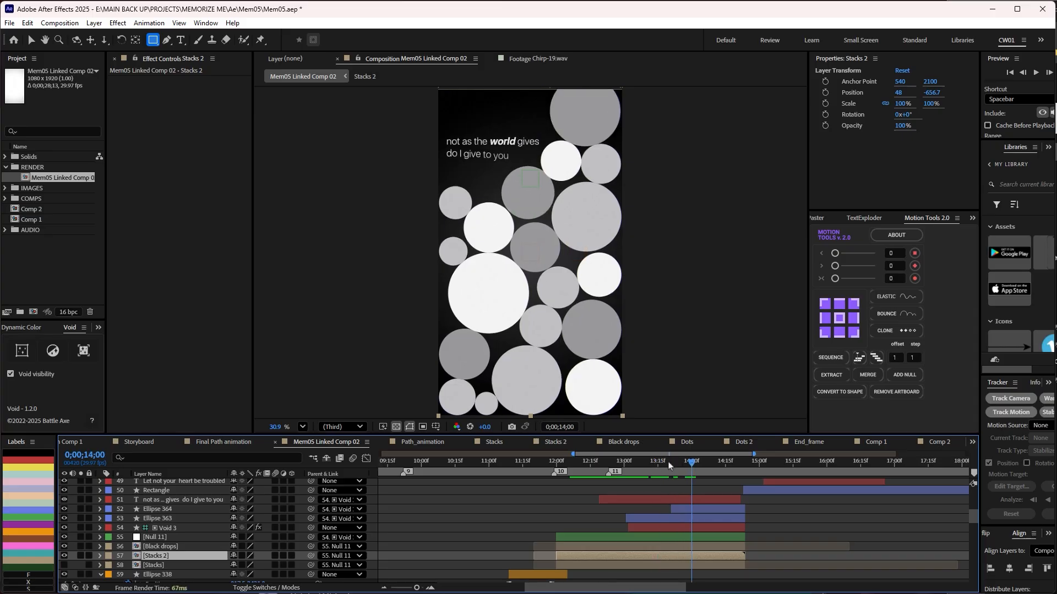
# Step: Open the Stacks 2 precomp, zoom in on its circles, and play through their keyframed physics motion
pyautogui.doubleClick(643, 556)
pyautogui.moveTo(739, 476); pyautogui.dragTo(669, 476)
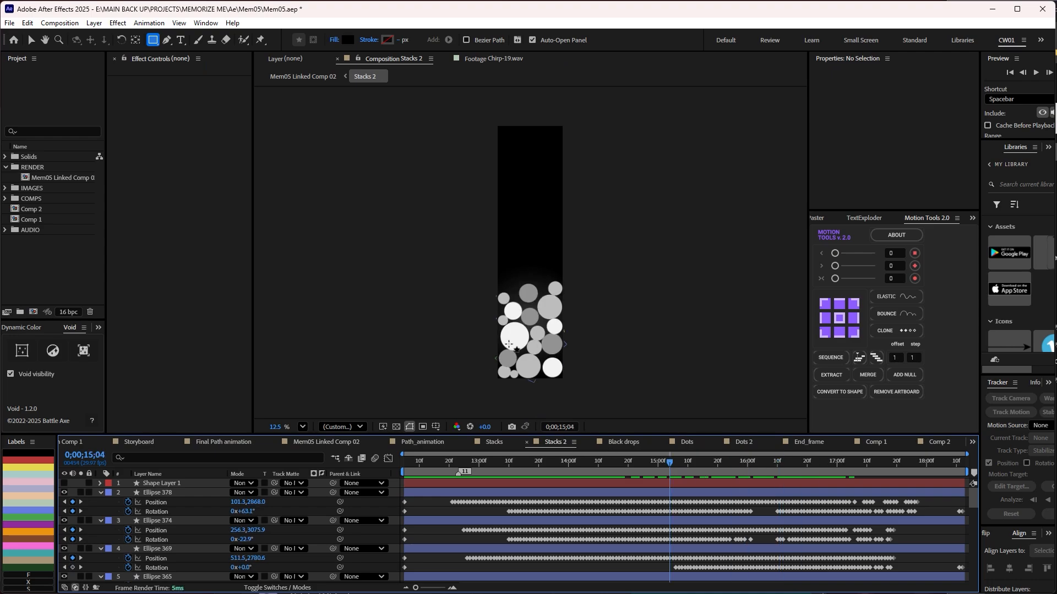
pyautogui.scroll(3, 568, 359)
pyautogui.scroll(1, 568, 359)
pyautogui.press('space')
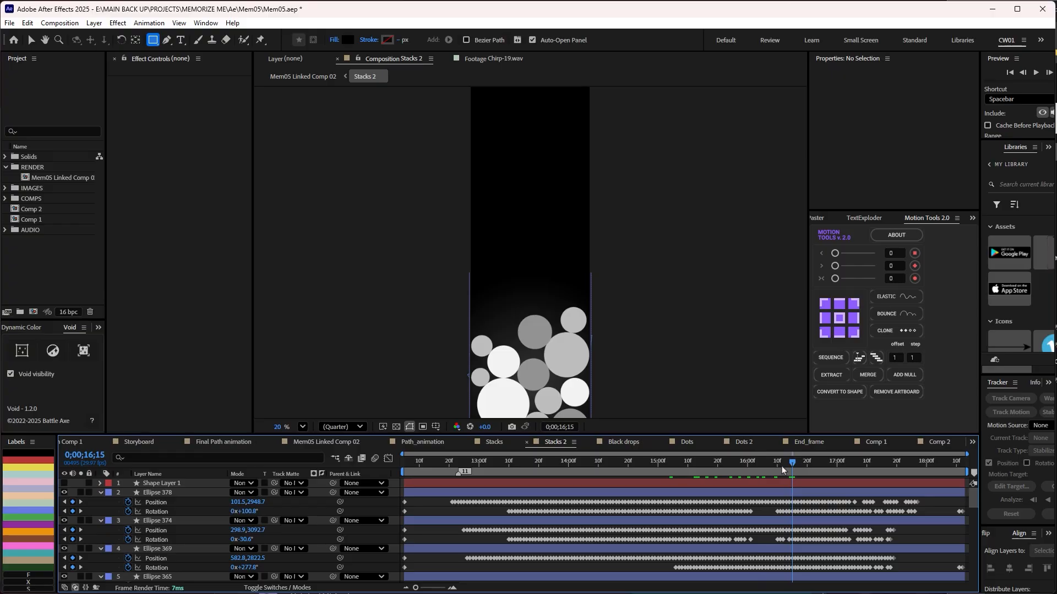
# Step: Return to Mem05 Linked Comp 02, identify the Ellipse 364 and Ellipse 363 layers, and scrub back to 13;13
pyautogui.press('Tab')
pyautogui.click(695, 471)
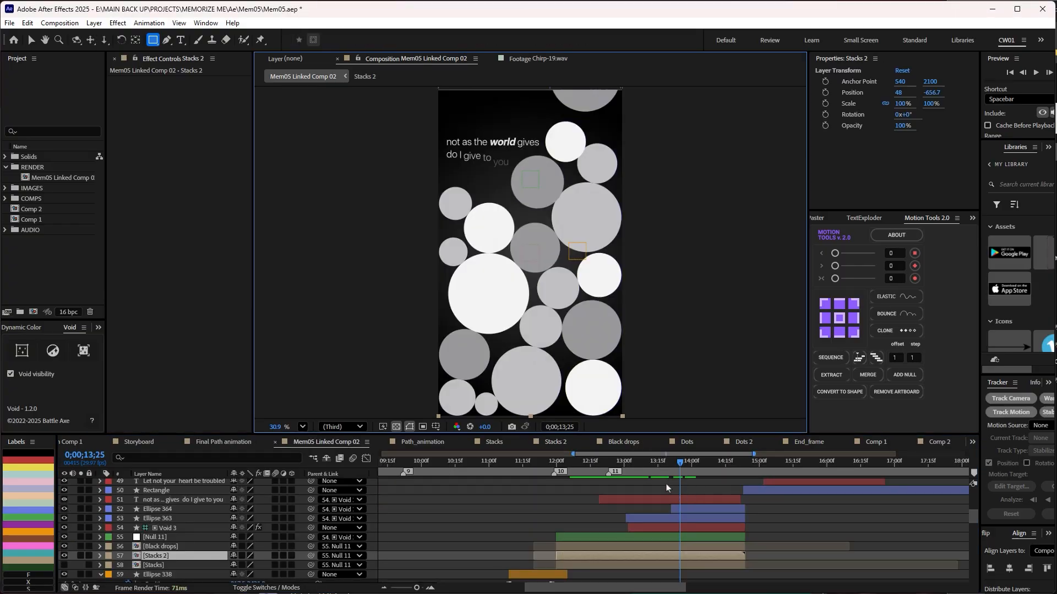
pyautogui.click(696, 510)
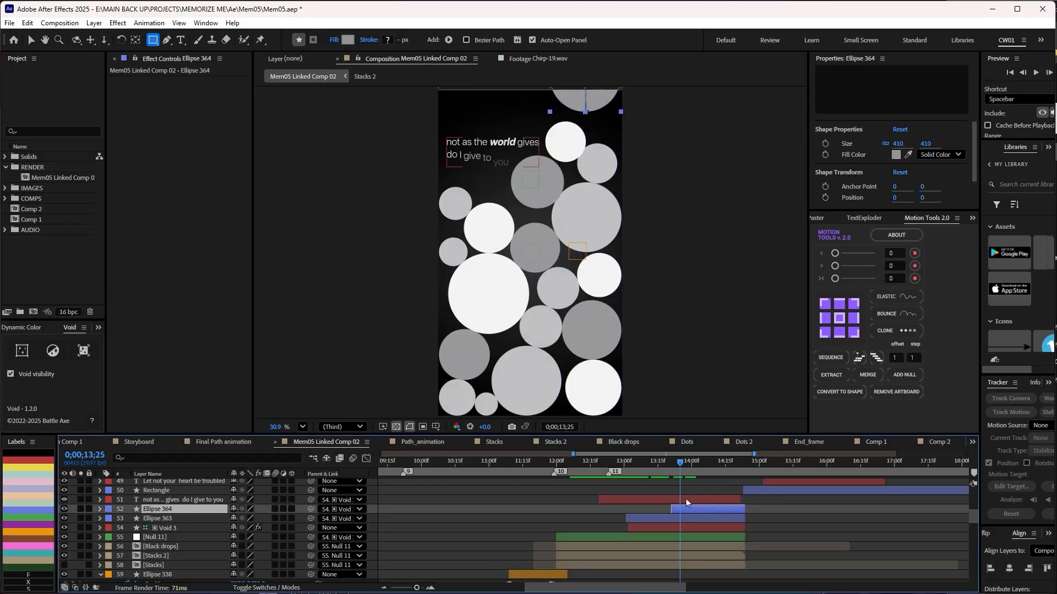
pyautogui.click(684, 519)
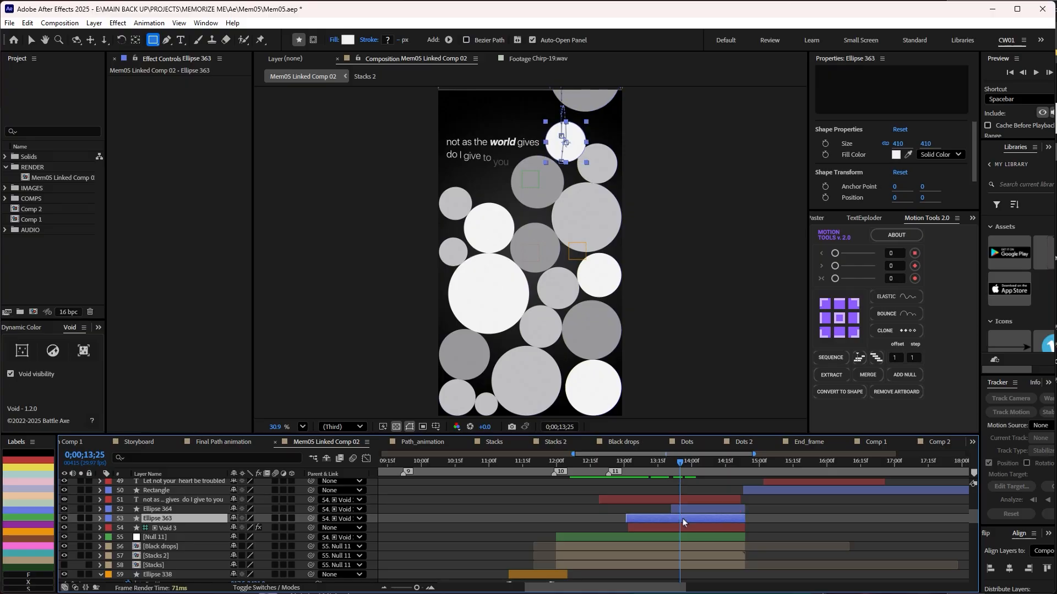
pyautogui.scroll(-1, 677, 526)
pyautogui.moveTo(649, 467)
pyautogui.mouseDown()
pyautogui.moveTo(608, 469)
pyautogui.moveTo(660, 473)
pyautogui.moveTo(550, 472)
pyautogui.moveTo(653, 485)
pyautogui.mouseUp()
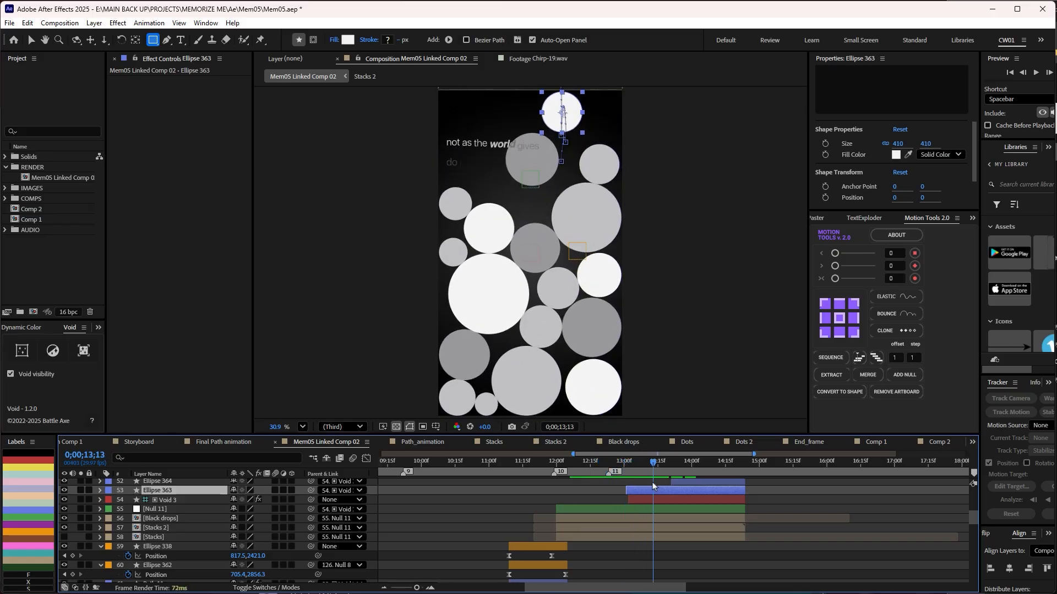
# Step: Switch to the Selection tool and scrub to 14;03 to examine how Ellipse 363 settles onto the stack
pyautogui.click(31, 39)
pyautogui.moveTo(656, 469); pyautogui.dragTo(703, 468)
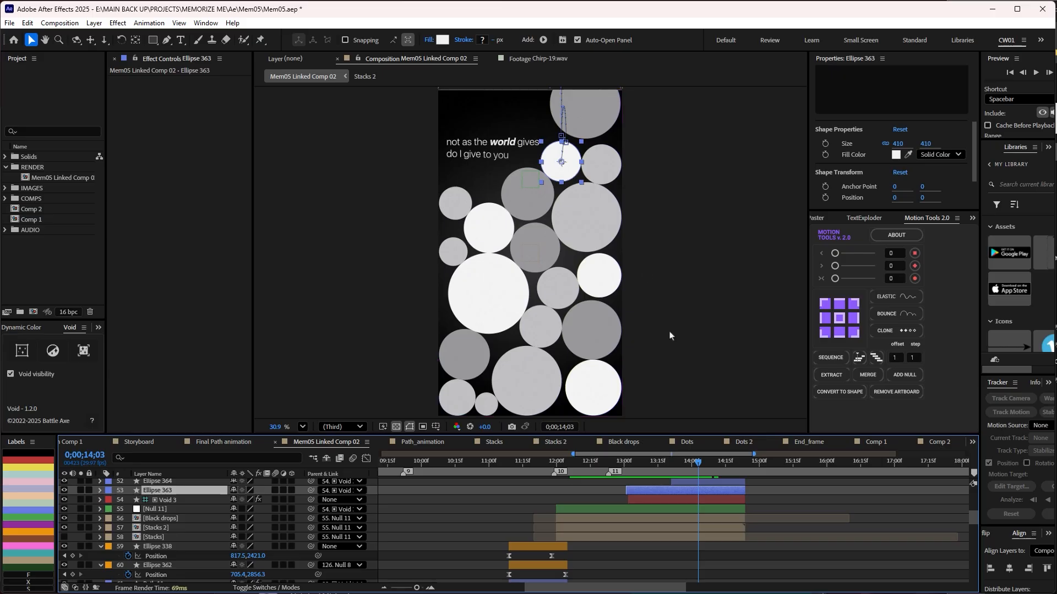
pyautogui.scroll(2, 721, 530)
# Step: Move the playhead to 14;01, select Ellipse 364 and Ellipse 363, and reveal their position keyframes
pyautogui.click(716, 537)
pyautogui.moveTo(698, 467)
pyautogui.mouseDown()
pyautogui.moveTo(657, 468)
pyautogui.moveTo(682, 468)
pyautogui.moveTo(702, 478)
pyautogui.moveTo(701, 491)
pyautogui.moveTo(700, 476)
pyautogui.moveTo(667, 473)
pyautogui.moveTo(695, 477)
pyautogui.mouseUp()
pyautogui.scroll(-1, 678, 537)
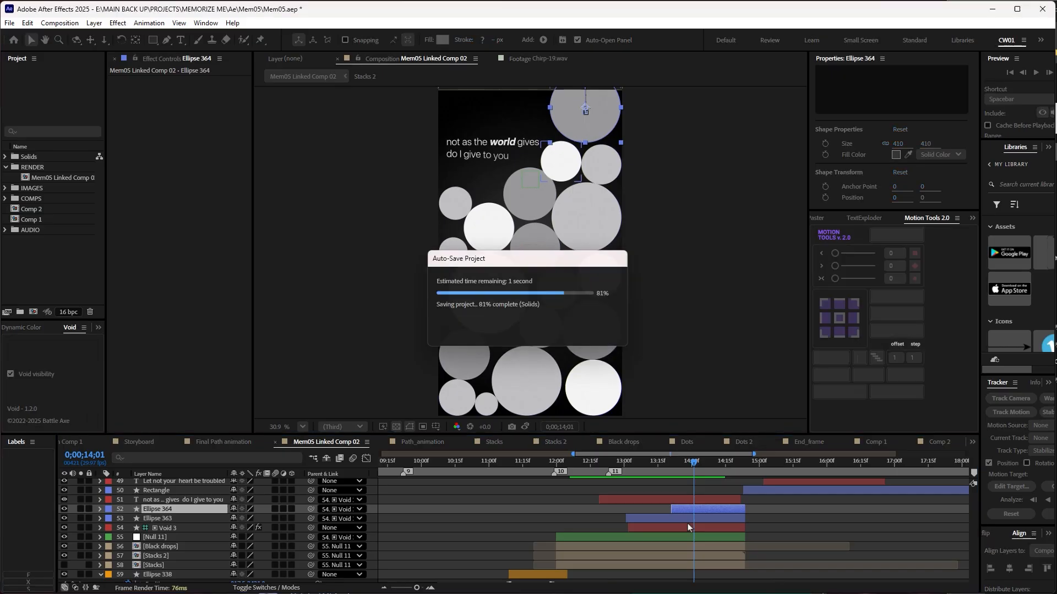
pyautogui.keyDown('shift'); pyautogui.click(690, 519); pyautogui.keyUp('shift')
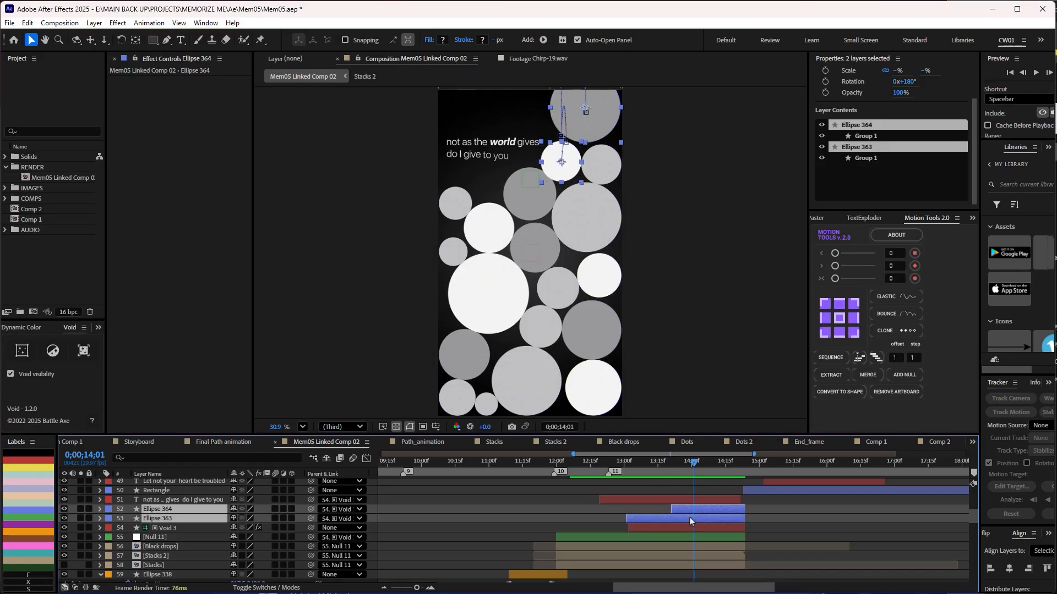
pyautogui.press('u')
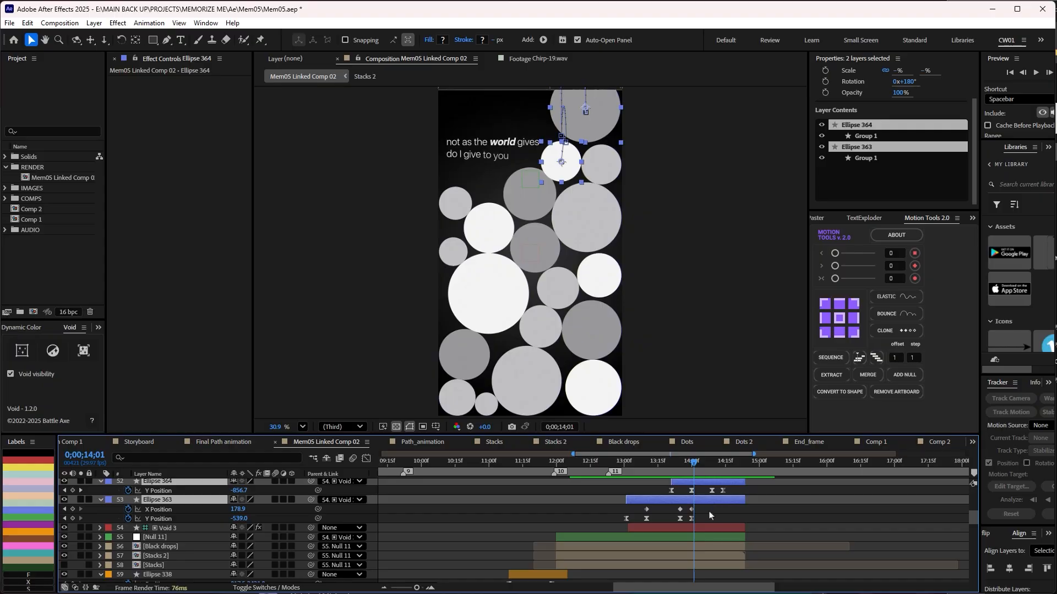
# Step: Examine Ellipse 364's Y Position curve in the Graph Editor, return to the layer bars, and add Ellipse 363 to the selection
pyautogui.scroll(1, 733, 522)
pyautogui.moveTo(741, 523); pyautogui.dragTo(655, 514)
pyautogui.click(366, 458)
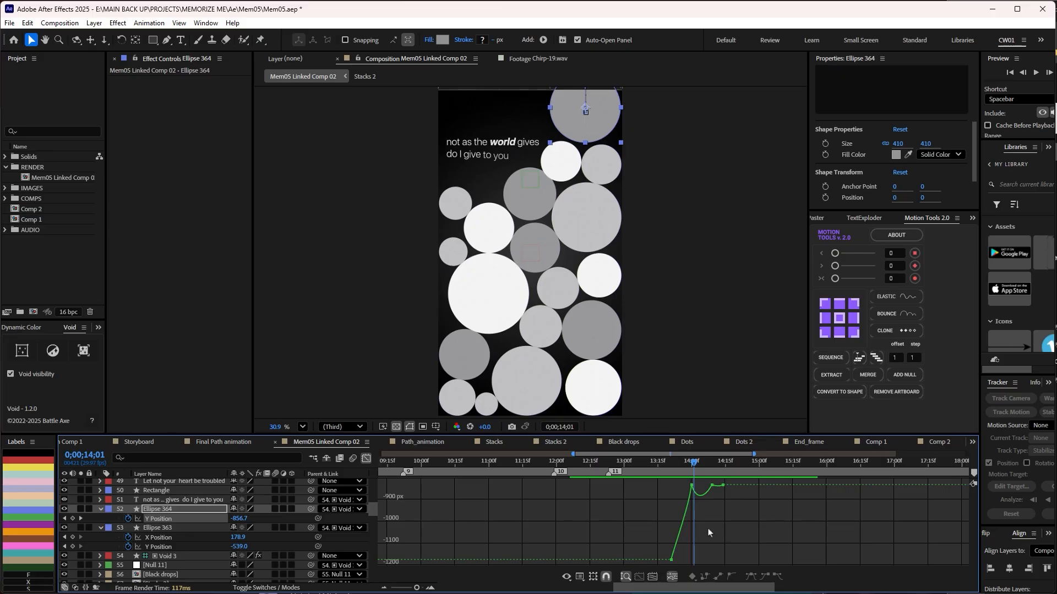
pyautogui.scroll(4, 708, 528)
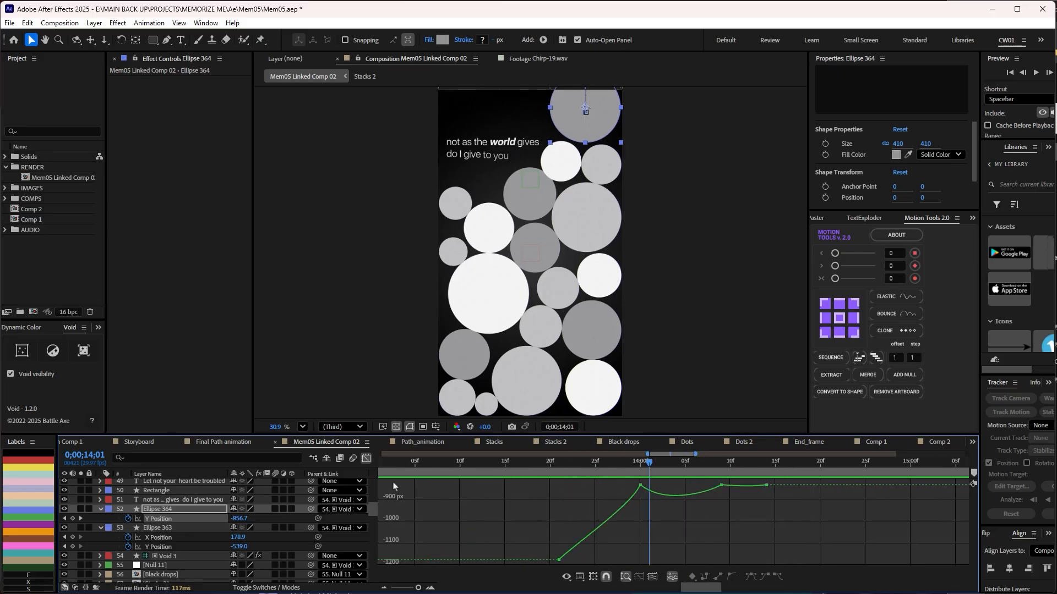
pyautogui.click(367, 459)
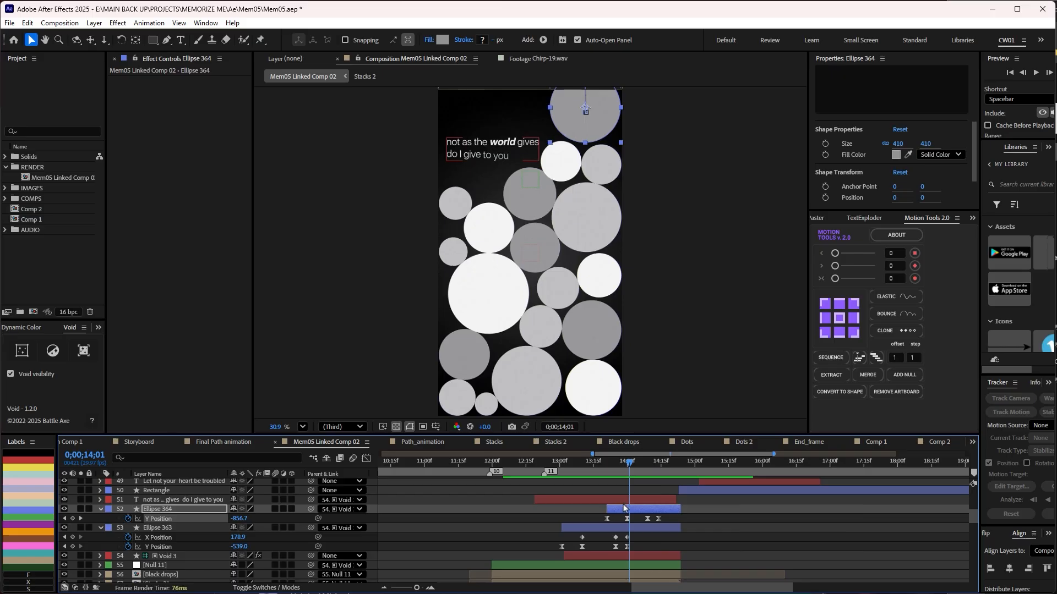
pyautogui.keyDown('shift'); pyautogui.click(622, 530); pyautogui.keyUp('shift')
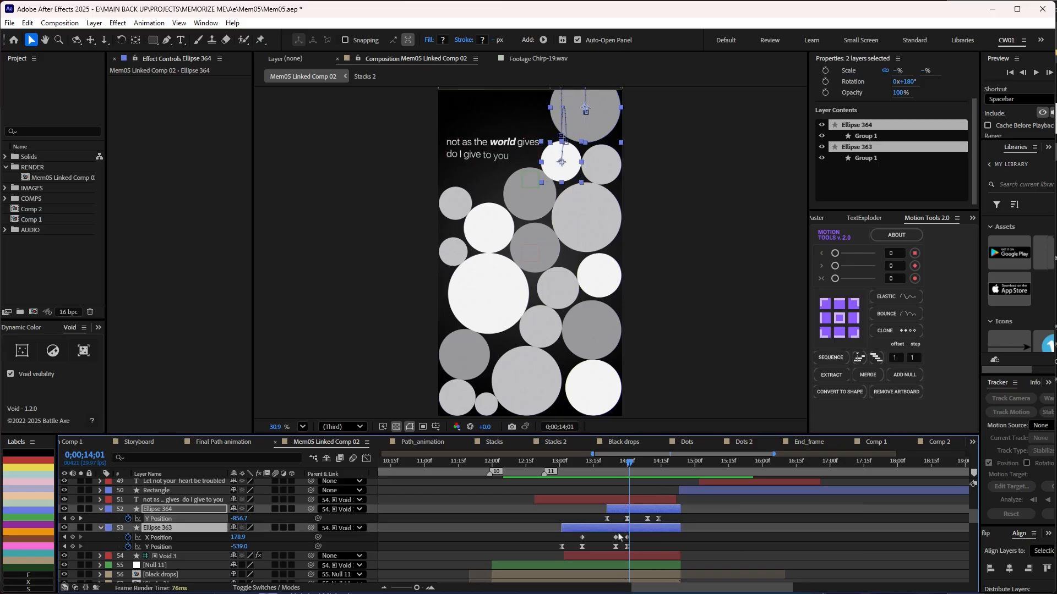
# Step: Collapse the keyframes of Ellipse 364 and Ellipse 363 and scrub to 14;12 to examine the completed circle stack
pyautogui.press('u')
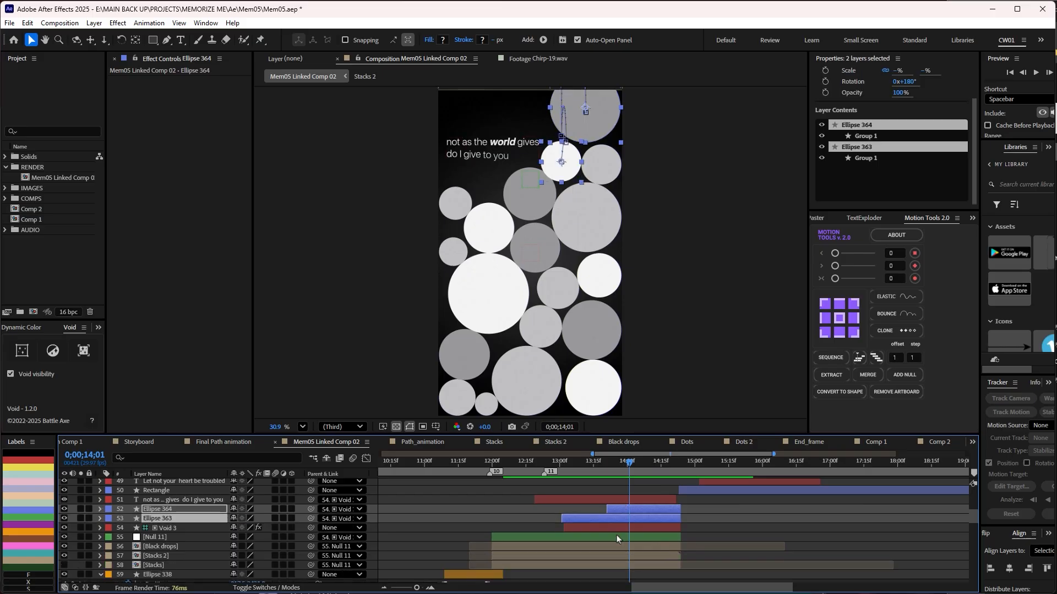
pyautogui.click(578, 463)
pyautogui.moveTo(577, 465); pyautogui.dragTo(655, 475)
pyautogui.scroll(3, 676, 530)
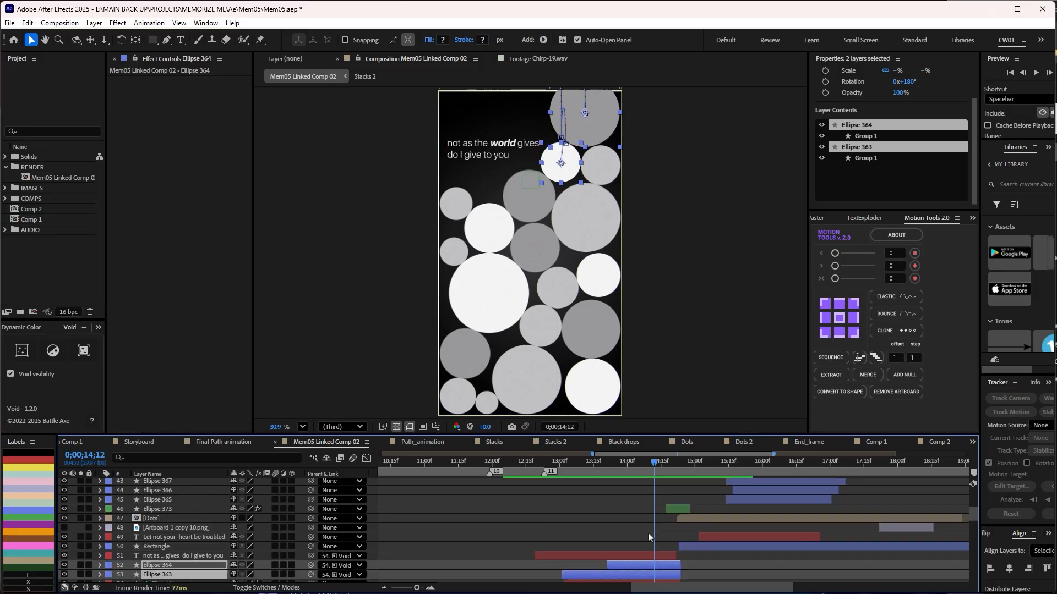
pyautogui.scroll(-3, 649, 528)
# Step: Select Null 11 and Ellipse 373 while scrubbing between 14;18 and 15;03 to examine the transition from the stack to the dotted ring
pyautogui.click(647, 538)
pyautogui.click(649, 469)
pyautogui.moveTo(650, 474); pyautogui.dragTo(702, 480)
pyautogui.scroll(3, 706, 488)
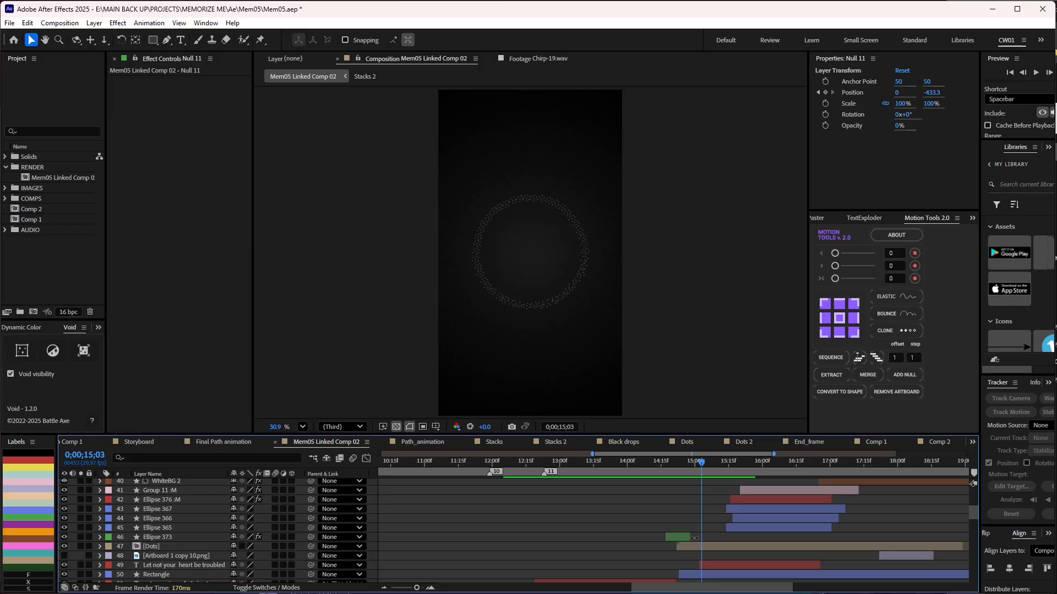
pyautogui.hotkey('shift', 'pageup')
pyautogui.click(683, 537)
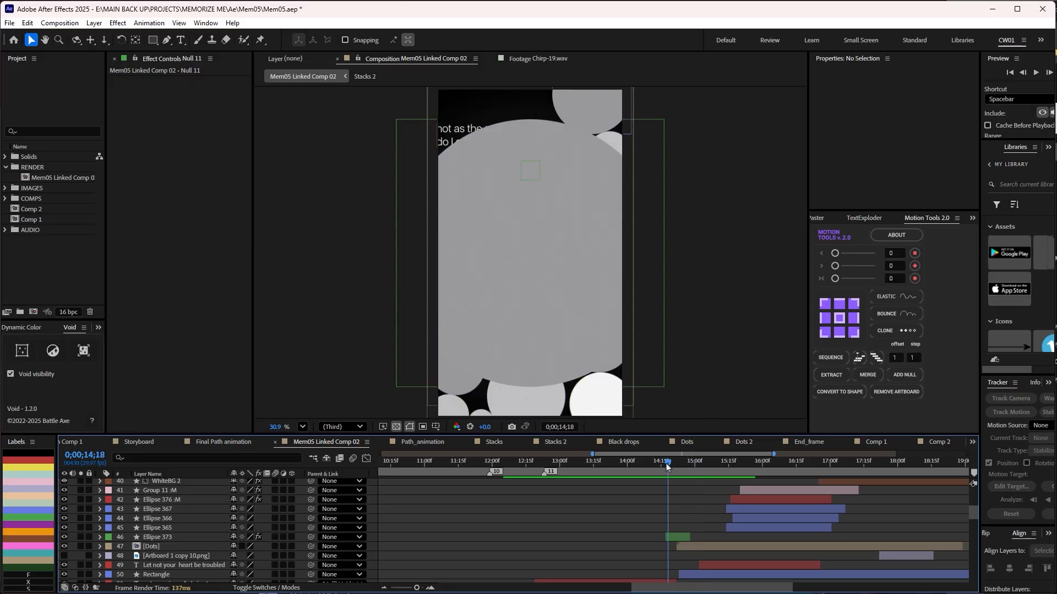
pyautogui.moveTo(693, 461); pyautogui.dragTo(699, 463)
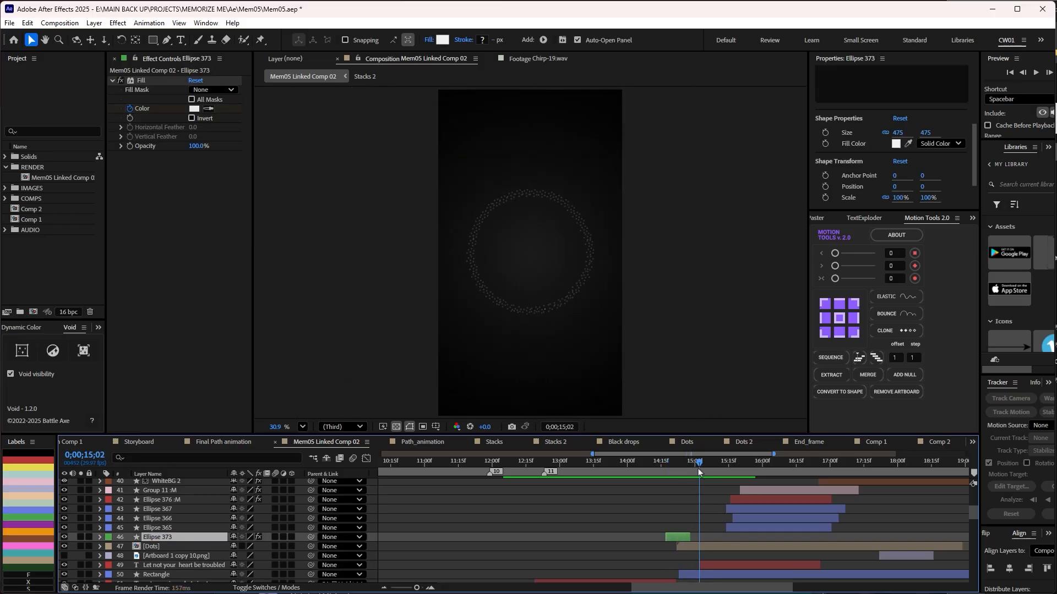
# Step: Identify the Rectangle background layer, then open the Dots precomp and fit its frame in the viewer
pyautogui.scroll(-3, 703, 493)
pyautogui.click(704, 547)
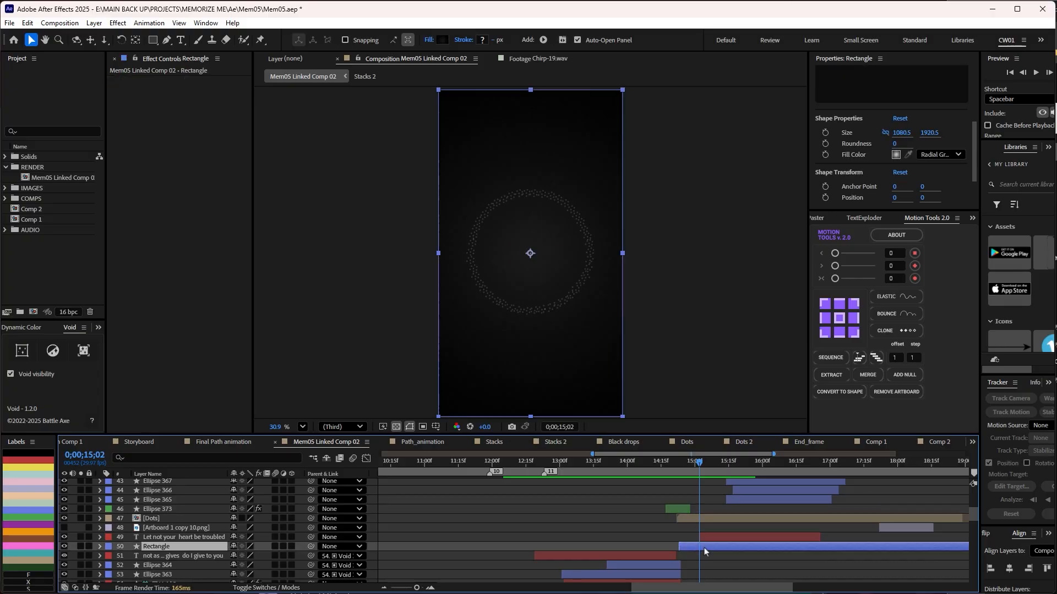
pyautogui.doubleClick(702, 519)
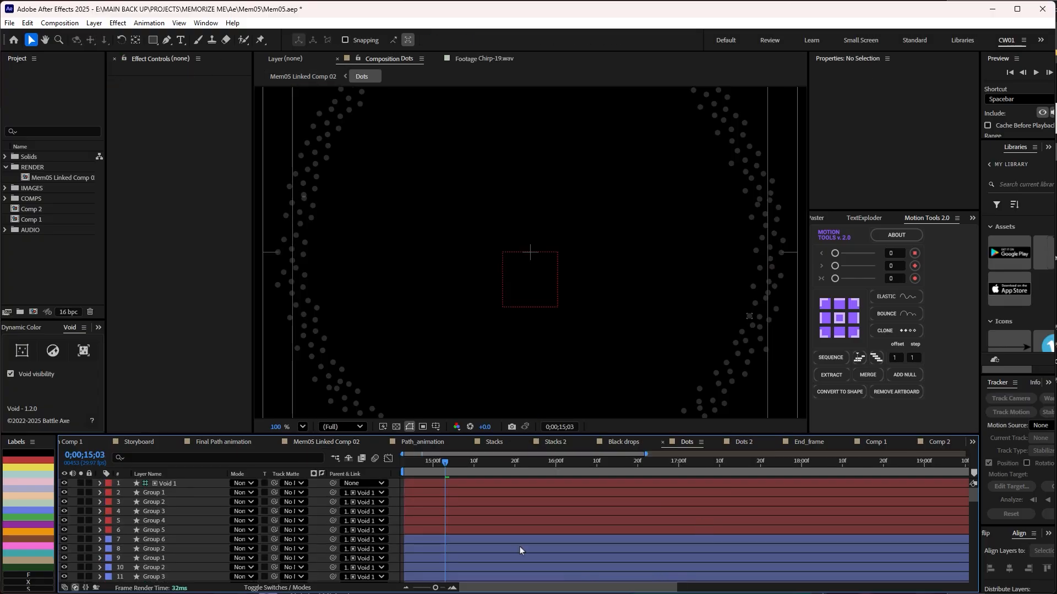
pyautogui.click(304, 427)
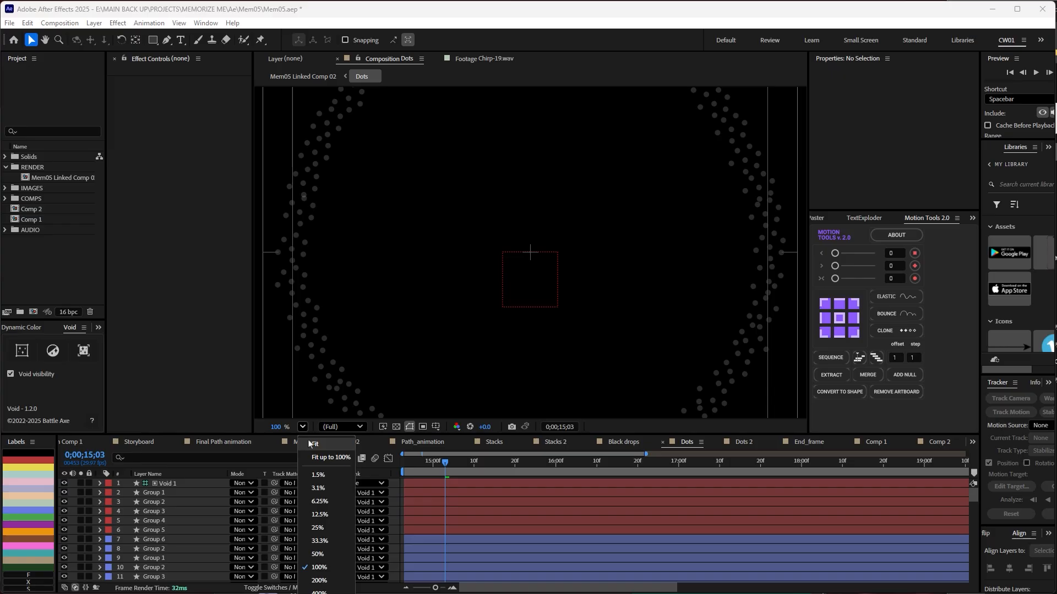
pyautogui.click(308, 445)
# Step: Maximize the Dots timeline, select all layers, and look through the dot groups parented to Void 1
pyautogui.scroll(-10, 503, 556)
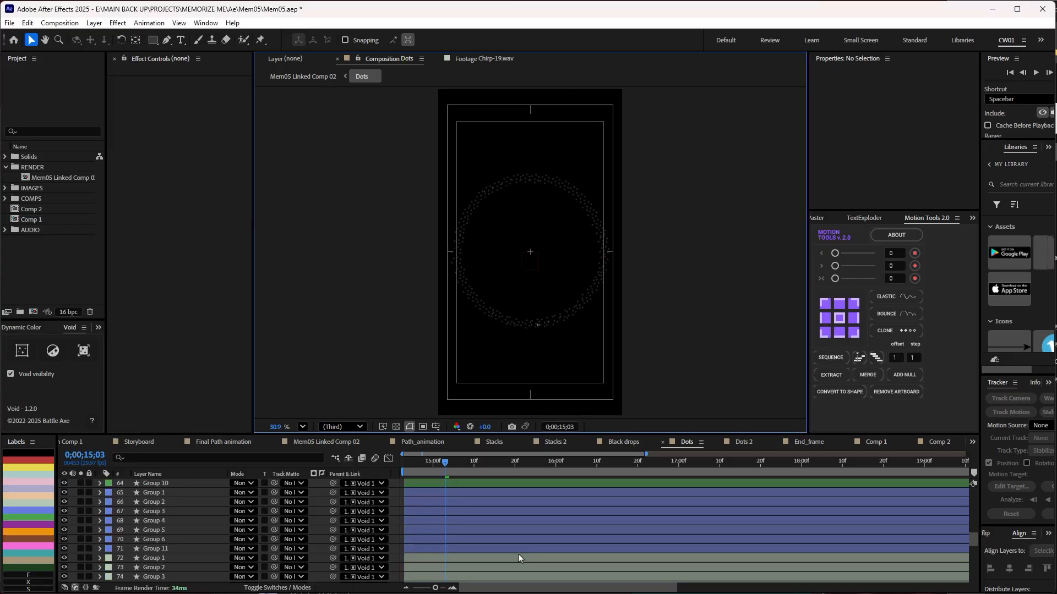
pyautogui.click(150, 512)
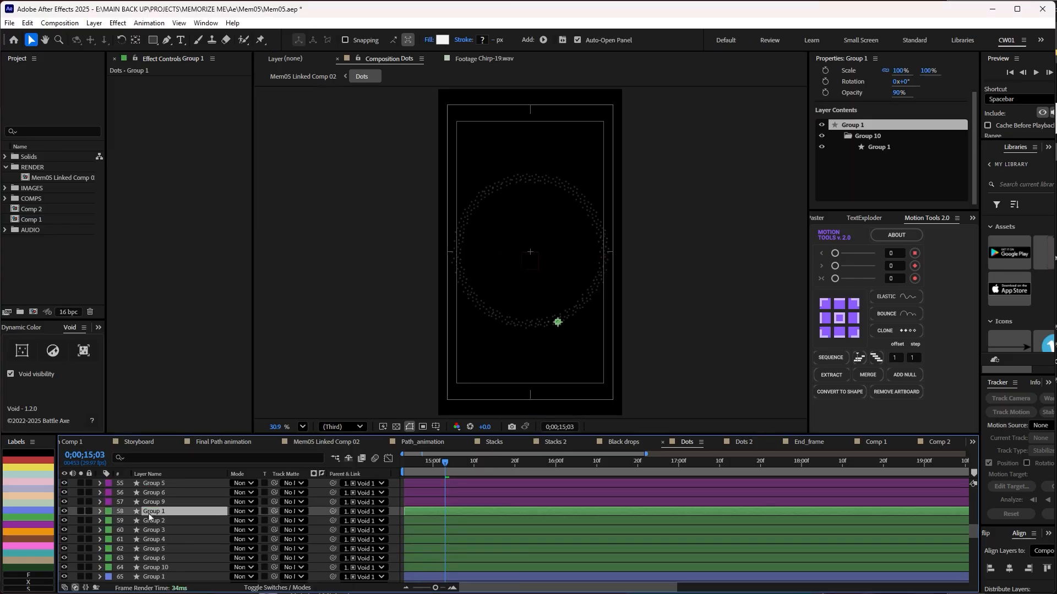
pyautogui.press('`')
pyautogui.scroll(10, 432, 290)
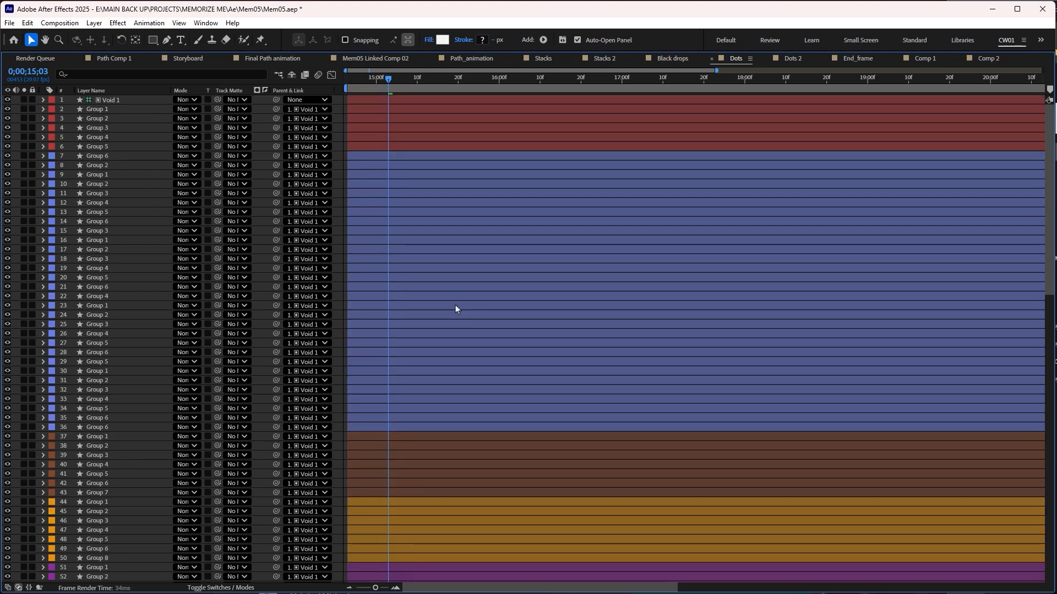
pyautogui.hotkey('ctrl', 'a')
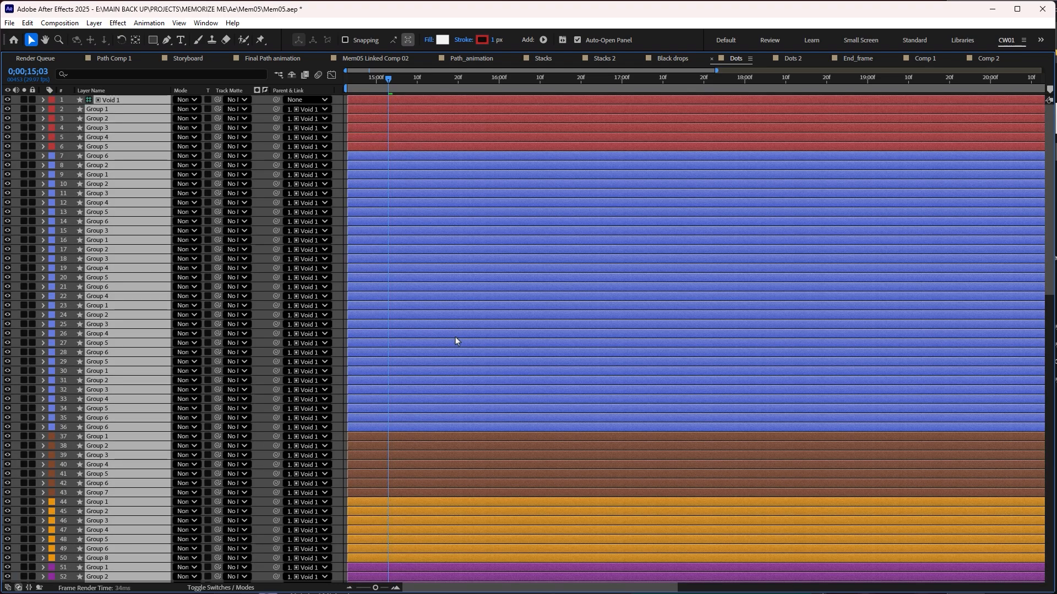
pyautogui.scroll(-15, 489, 328)
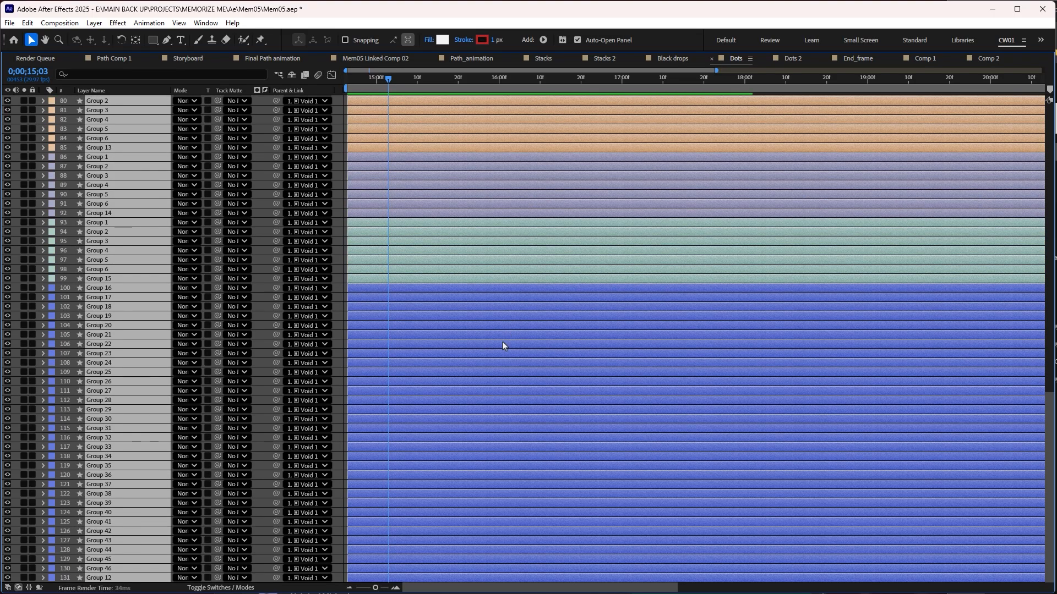
# Step: Reveal the expressions on all Dots layers, examine the wiggle(5,10) position expressions, and collapse them before restoring the panel layout
pyautogui.press('e')
pyautogui.press('e')
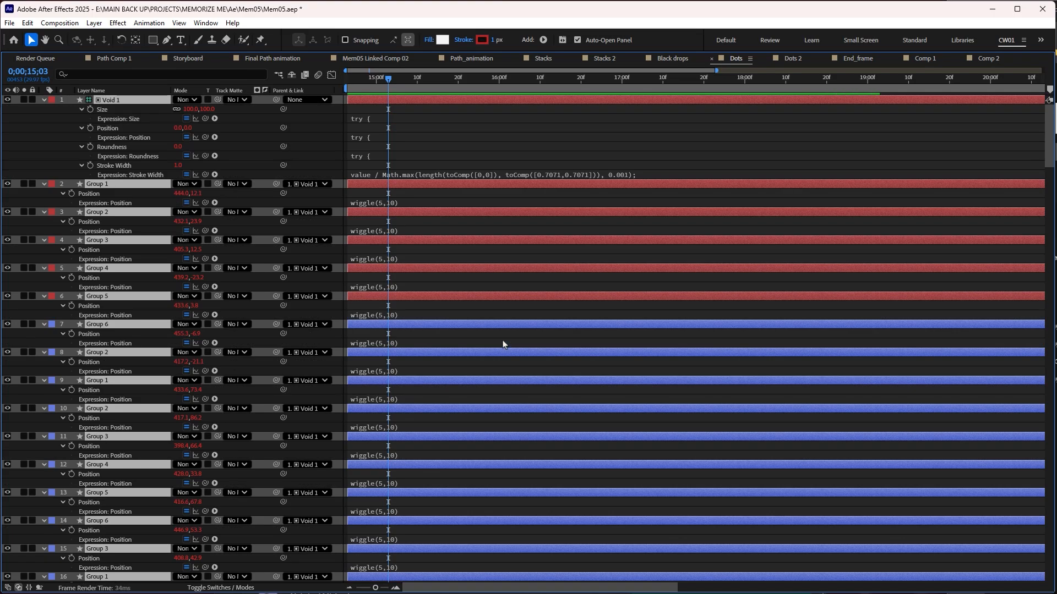
pyautogui.scroll(-20, 502, 345)
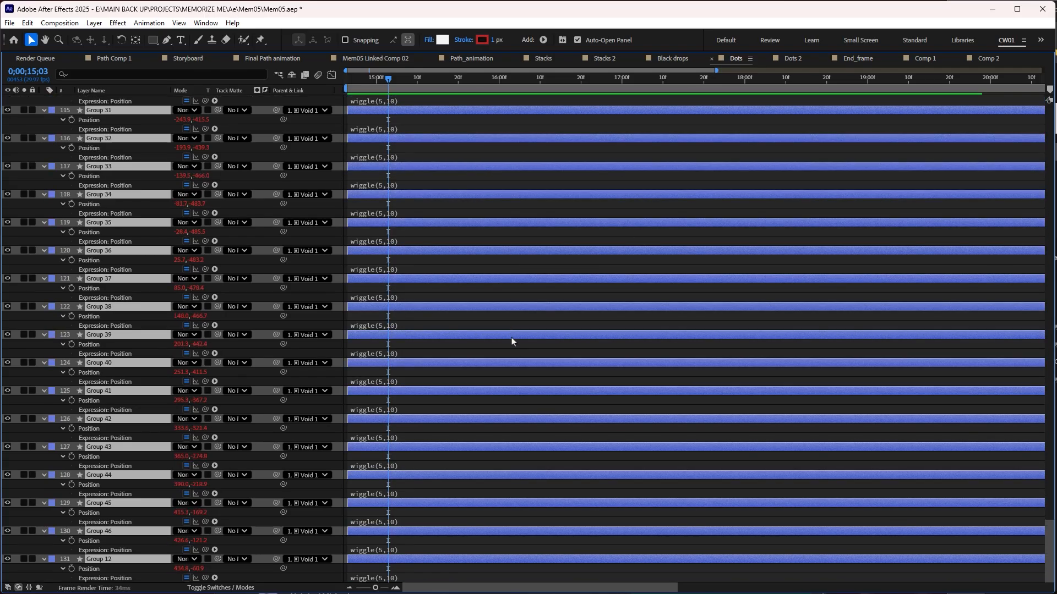
pyautogui.scroll(8, 512, 341)
pyautogui.press('u')
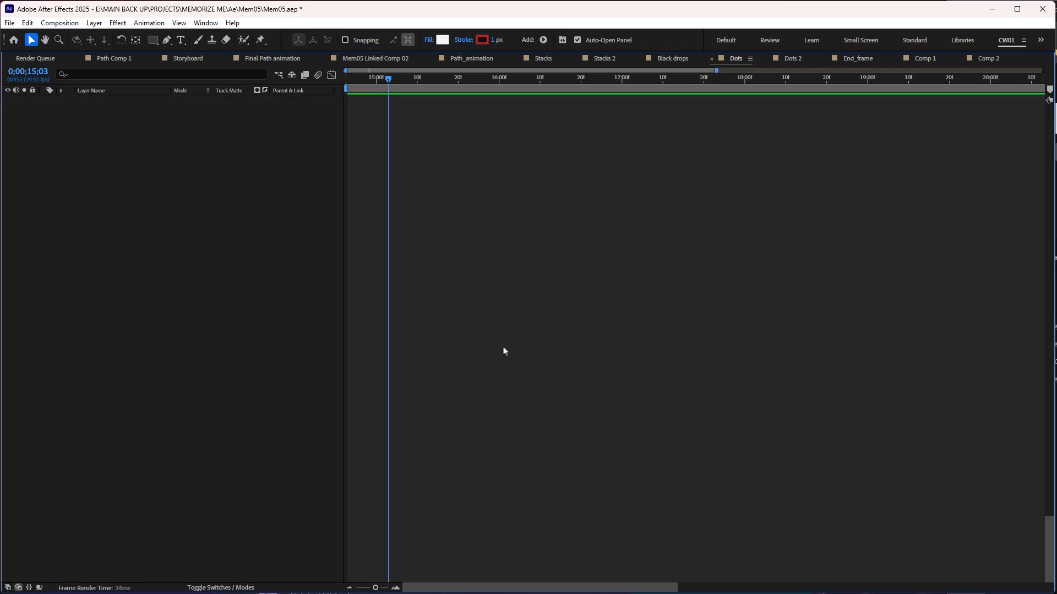
pyautogui.scroll(10, 512, 337)
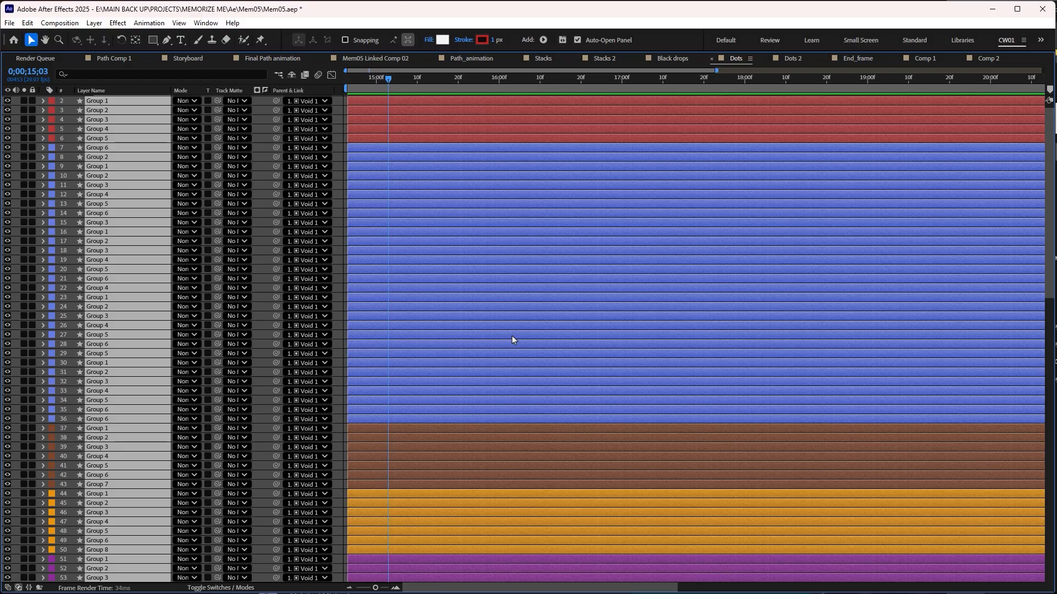
pyautogui.press('`')
# Step: Deselect the Dots layers, preview the wiggling ring from 15;00, and scrub to 20;14 in a zoomed-out timeline
pyautogui.click(435, 463)
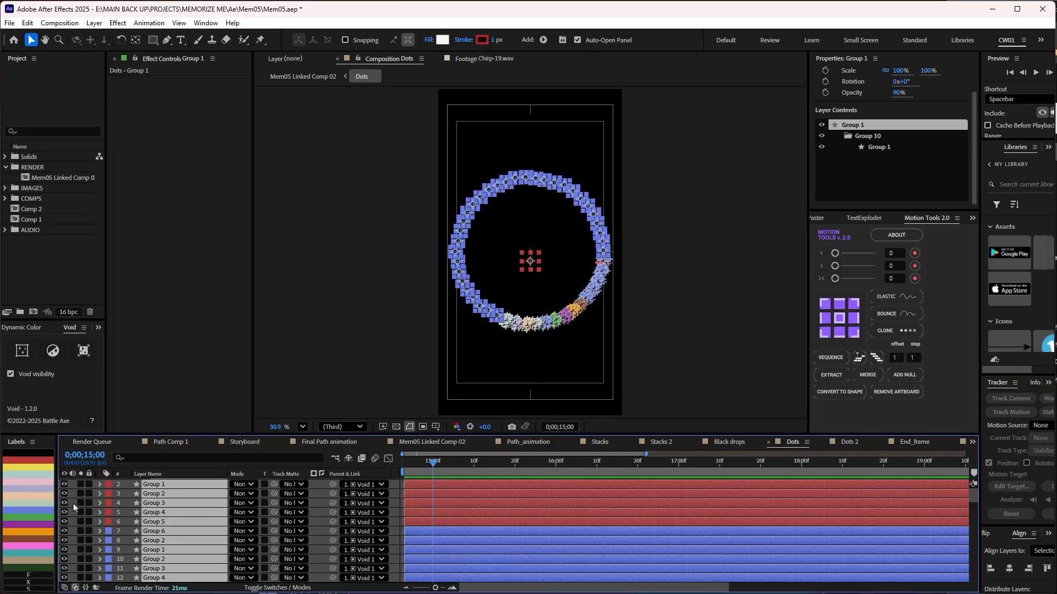
pyautogui.press('F2')
pyautogui.moveTo(416, 469); pyautogui.dragTo(565, 466)
pyautogui.press('space')
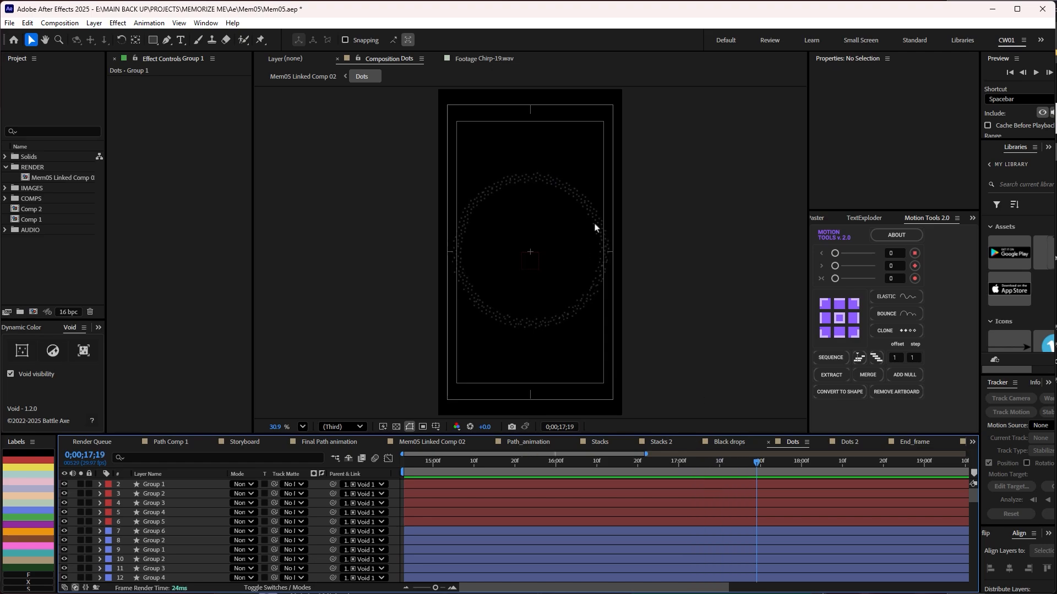
pyautogui.press('space')
pyautogui.moveTo(435, 588); pyautogui.dragTo(415, 588)
pyautogui.moveTo(717, 464); pyautogui.dragTo(676, 464)
pyautogui.click(705, 464)
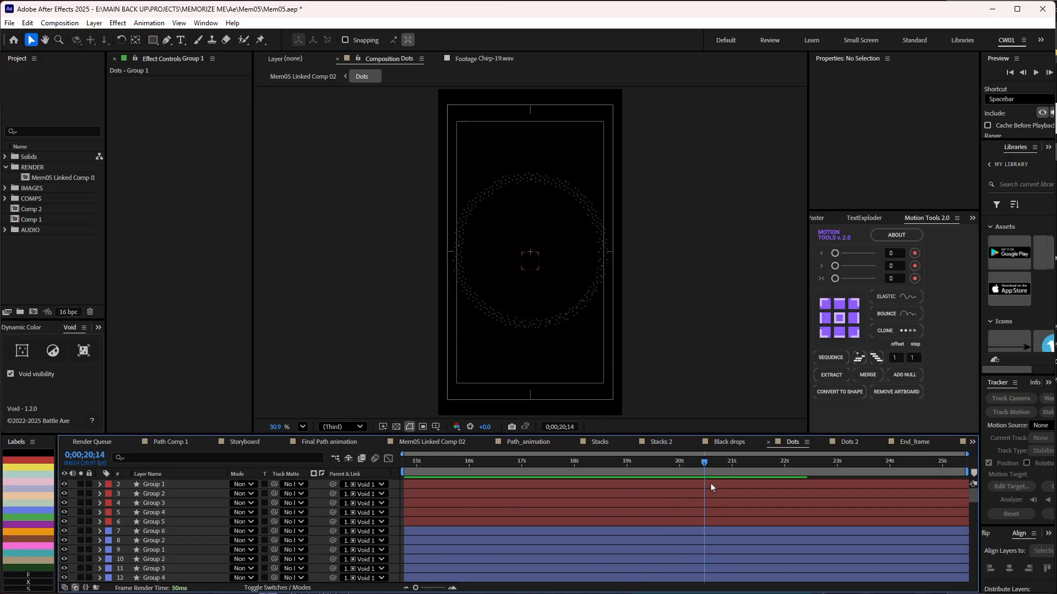
# Step: Return to Mem05 Linked Comp 02, reveal the Dots layer's Scale, and scrub to 16;03 to examine the ring's growth
pyautogui.press('Tab')
pyautogui.click(661, 460)
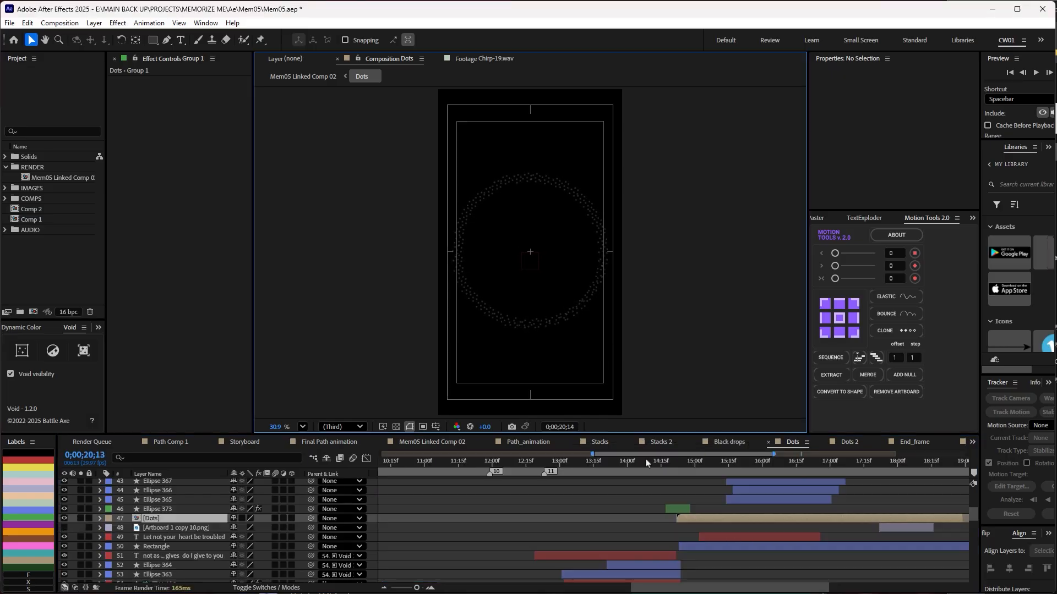
pyautogui.moveTo(722, 465)
pyautogui.mouseDown()
pyautogui.moveTo(702, 461)
pyautogui.moveTo(717, 462)
pyautogui.mouseUp()
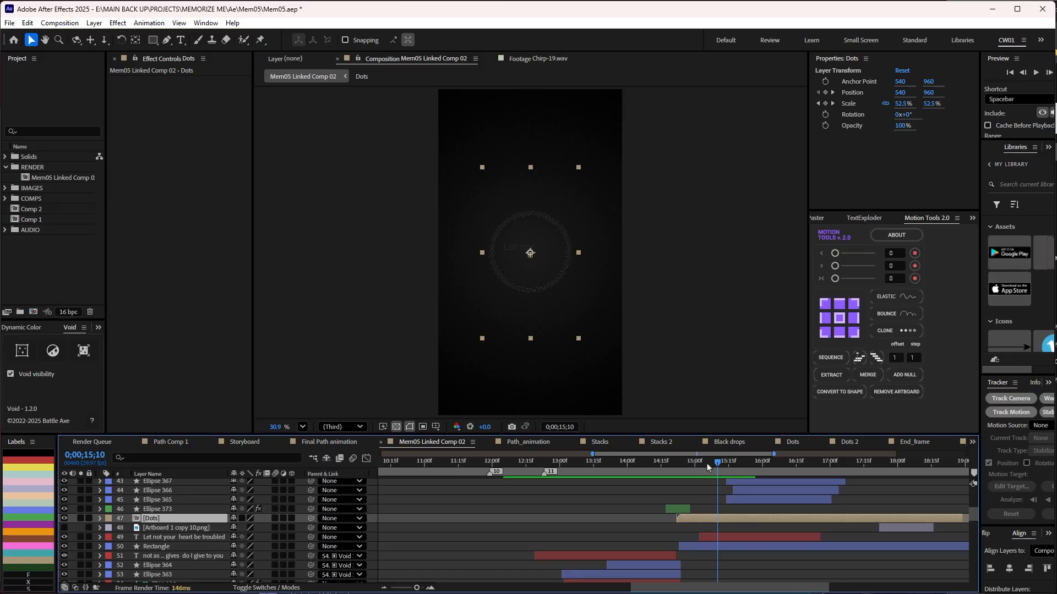
pyautogui.press('s')
pyautogui.moveTo(717, 463); pyautogui.dragTo(768, 480)
pyautogui.scroll(2, 754, 500)
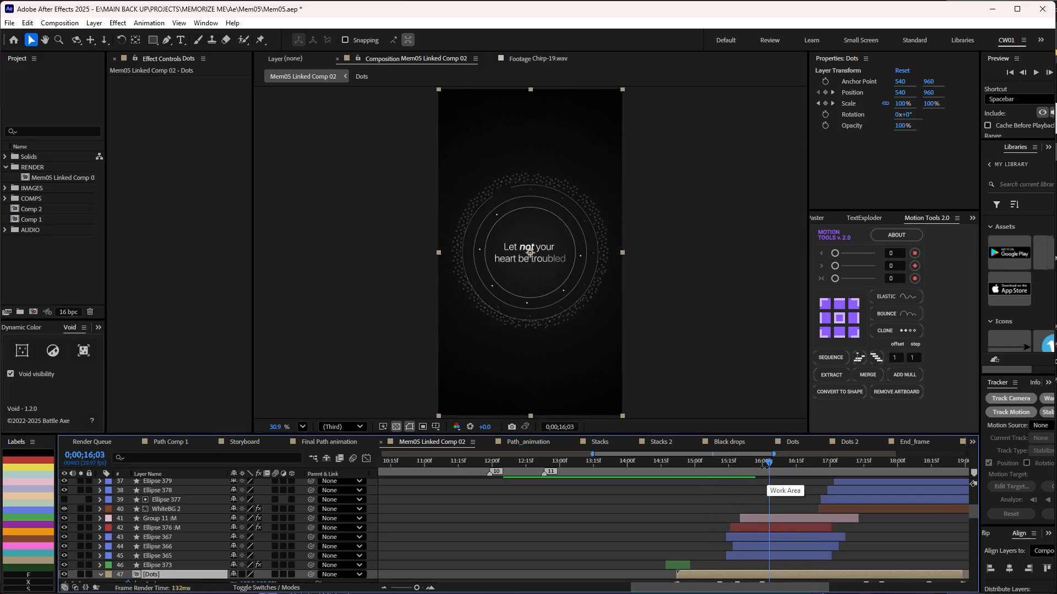
# Step: Scrub through 17;16 to 18;05 to examine how the concentric orbit rings build around the white center circle
pyautogui.moveTo(772, 468); pyautogui.dragTo(866, 476)
pyautogui.scroll(1, 872, 500)
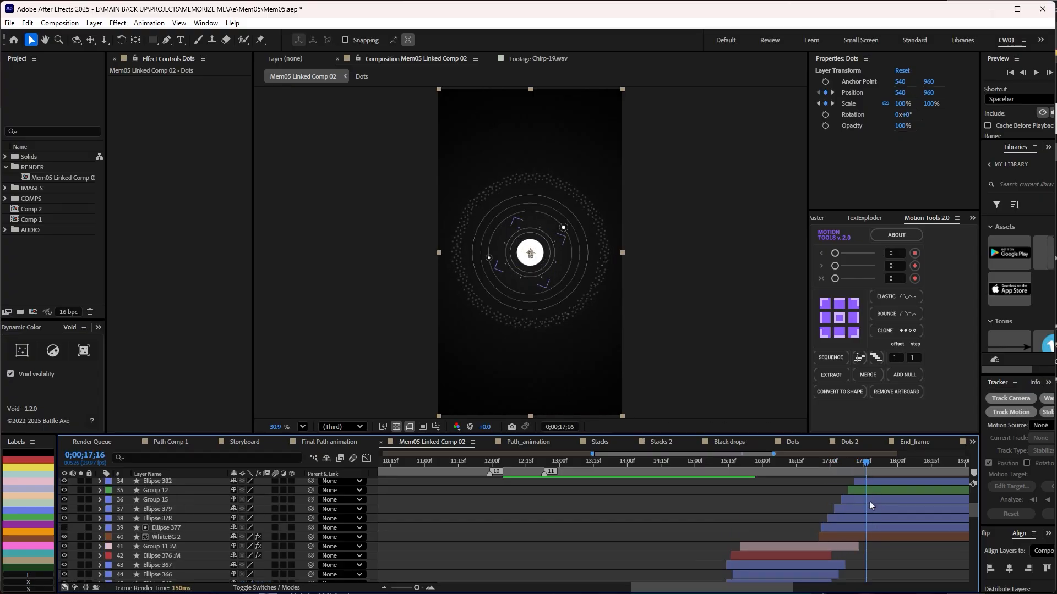
pyautogui.moveTo(897, 558); pyautogui.dragTo(797, 575)
pyautogui.scroll(2, 796, 511)
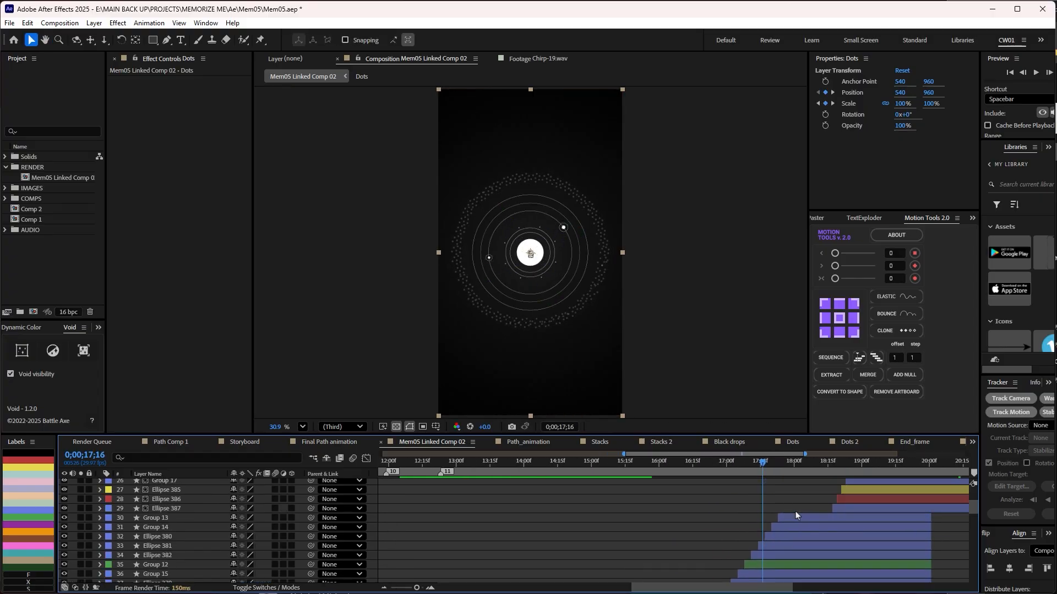
pyautogui.moveTo(765, 464); pyautogui.dragTo(807, 465)
# Step: Select the layers from Group 13 through Ellipse 377 and reveal their Scale and Rotation keyframes for examination
pyautogui.click(787, 490)
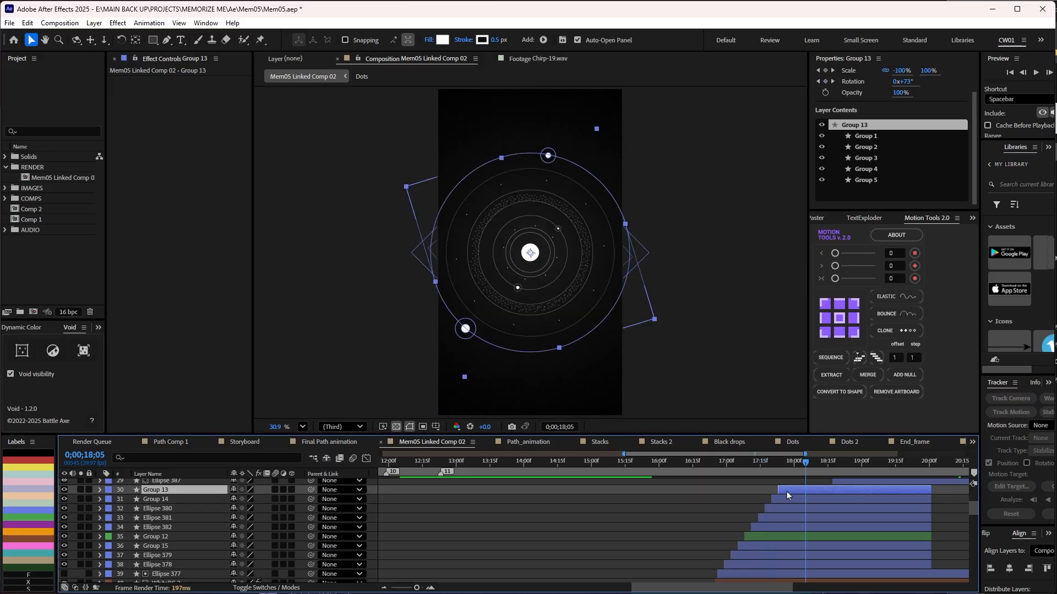
pyautogui.scroll(-2, 785, 498)
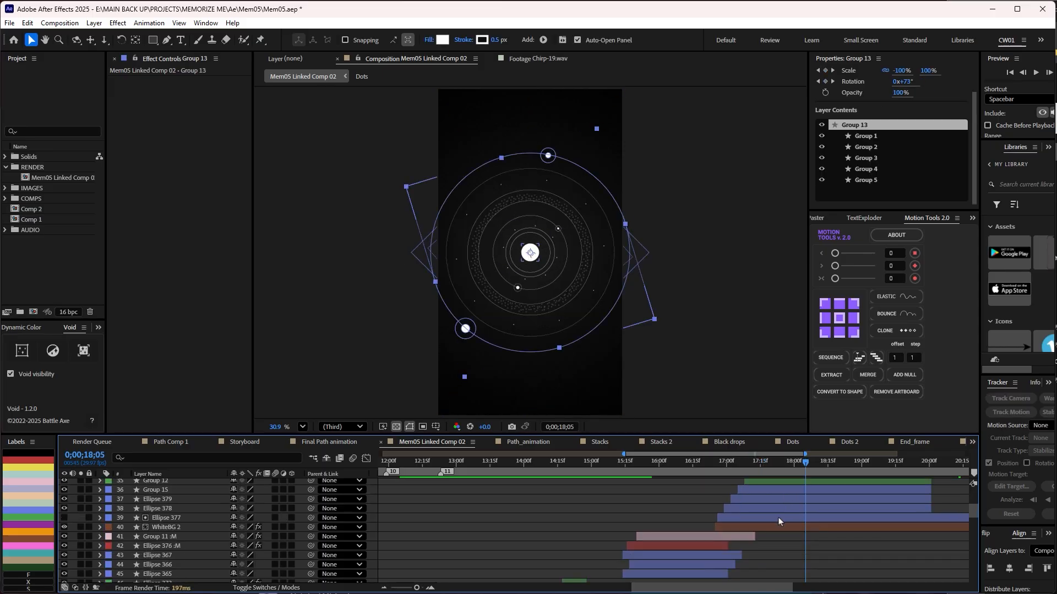
pyautogui.keyDown('shift'); pyautogui.click(778, 517); pyautogui.keyUp('shift')
pyautogui.press('u')
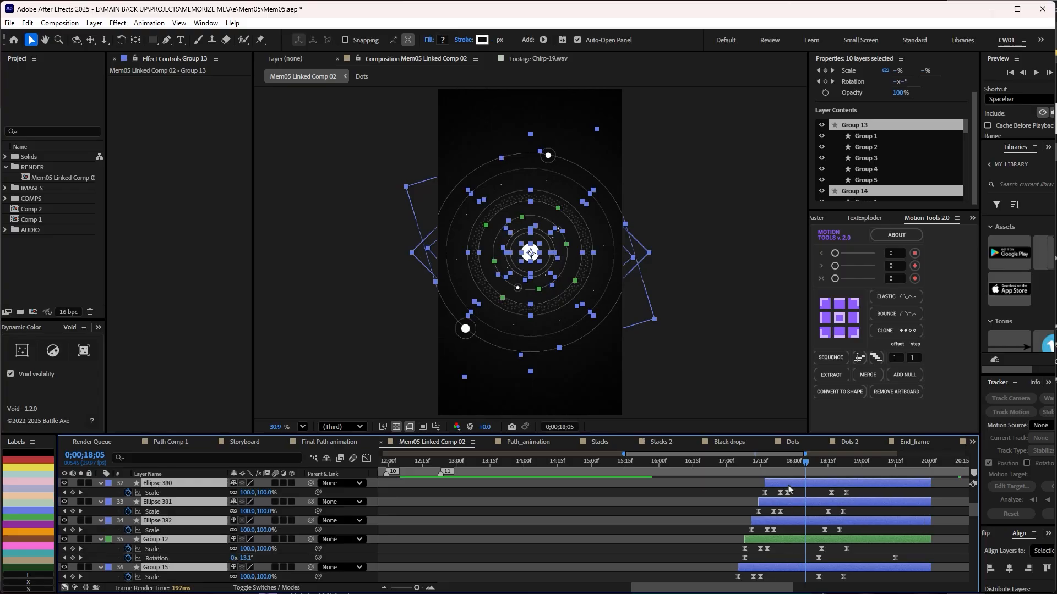
pyautogui.scroll(2, 779, 500)
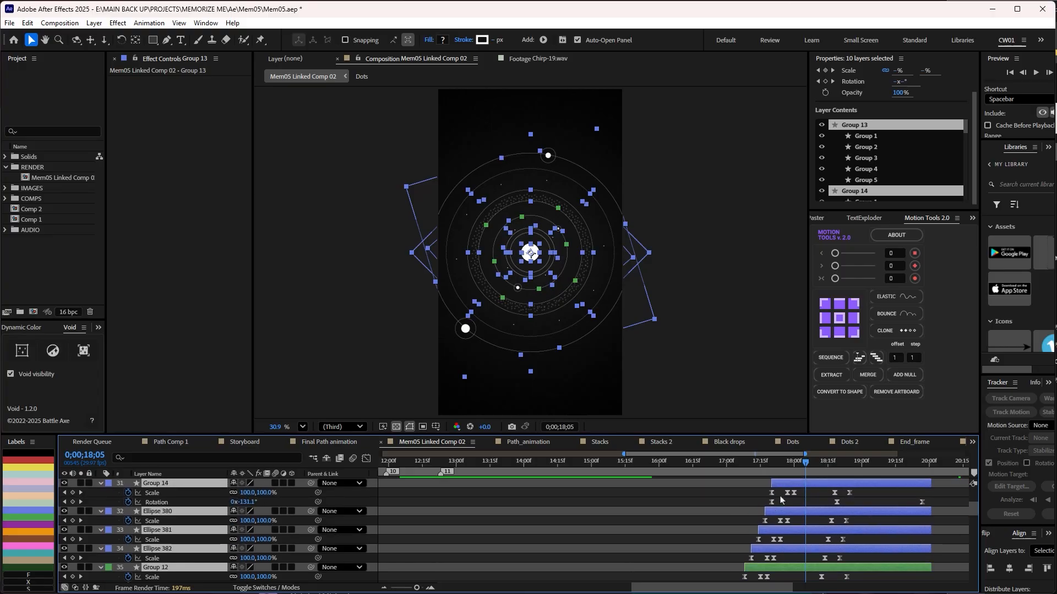
# Step: Collapse the ring layers' keyframes and scrub to 19;20 to examine the inverted "neither let it be afraid." scene and its layers
pyautogui.moveTo(767, 461); pyautogui.dragTo(898, 465)
pyautogui.click(740, 500)
pyautogui.press('u')
pyautogui.scroll(4, 853, 490)
pyautogui.scroll(2, 868, 481)
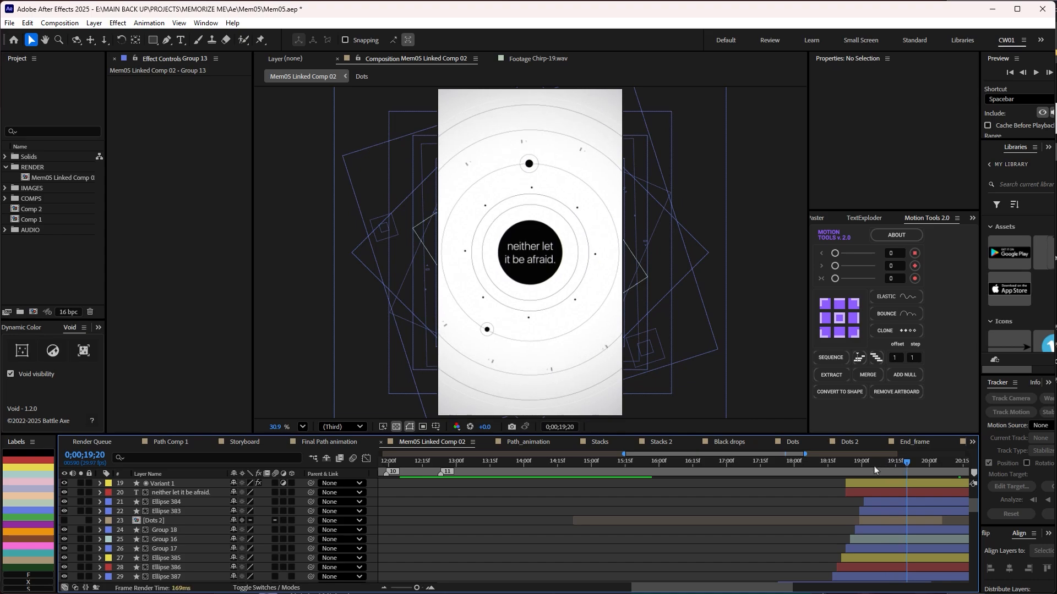
pyautogui.scroll(-1, 854, 508)
pyautogui.moveTo(815, 520); pyautogui.dragTo(642, 530)
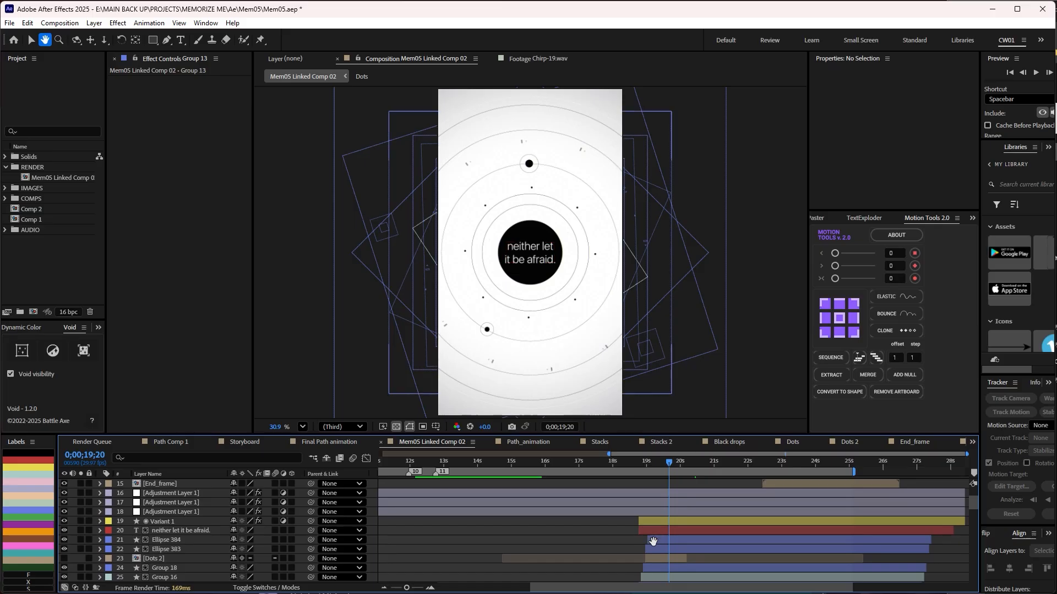
# Step: Switch to the Selection tool and scrub to 23;12 to examine the JOHN 14:27 end frame
pyautogui.press('v')
pyautogui.moveTo(677, 462); pyautogui.dragTo(791, 482)
pyautogui.scroll(2, 763, 512)
pyautogui.scroll(-2, 763, 512)
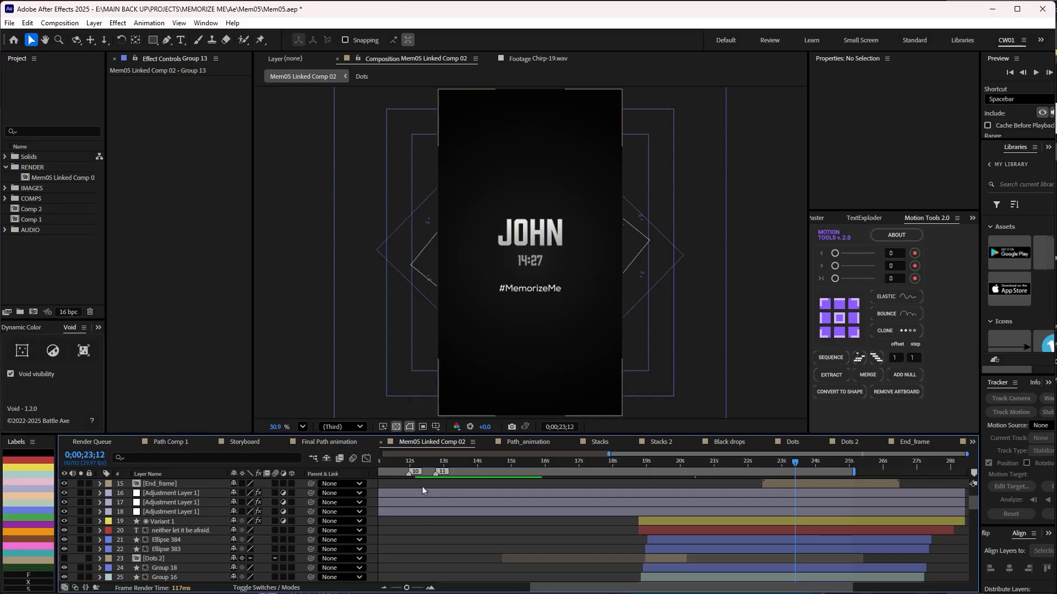
# Step: Inspect the effects on the lower two adjustment layers, widen the effect controls area, and move the playhead to 13;03
pyautogui.click(156, 512)
pyautogui.click(167, 503)
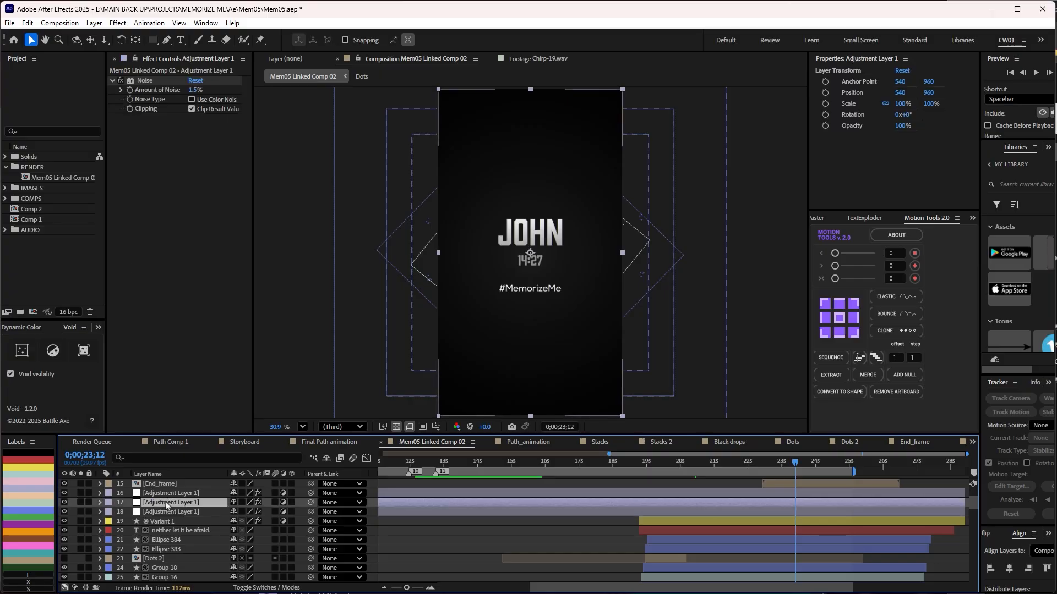
pyautogui.moveTo(253, 248); pyautogui.dragTo(340, 251)
pyautogui.click(446, 464)
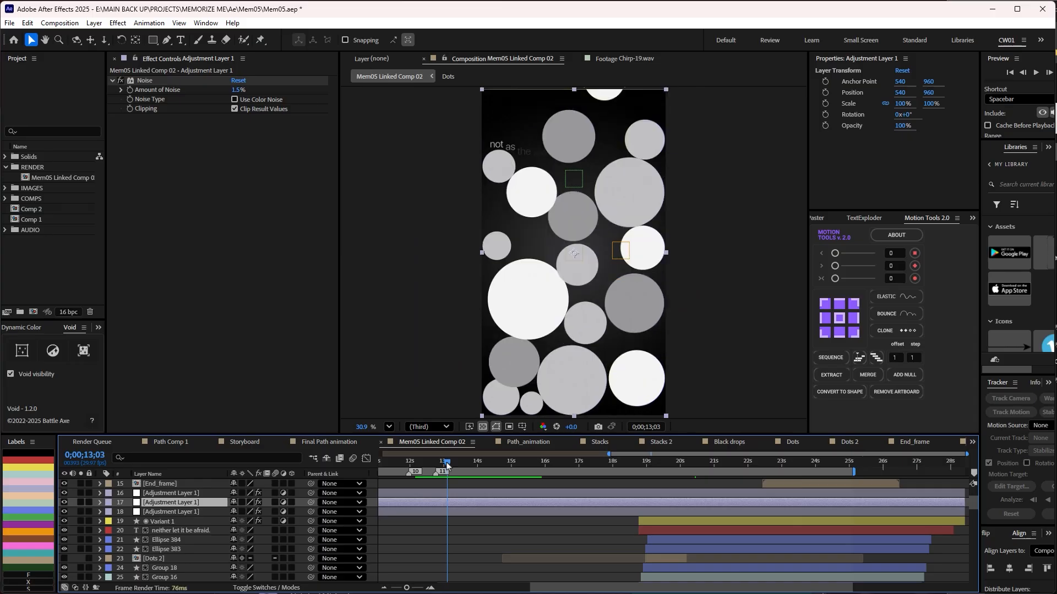
# Step: Rename the adjustment layers by effect: CC for Curves, Noise for Noise, and Sharpen for Sharpen
pyautogui.click(148, 512)
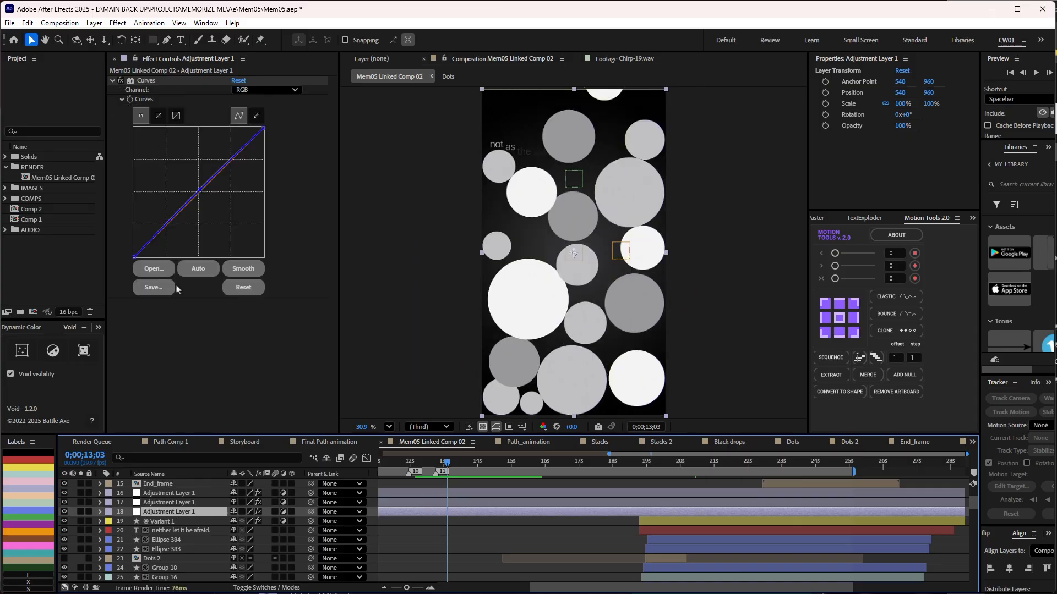
pyautogui.press('Return')
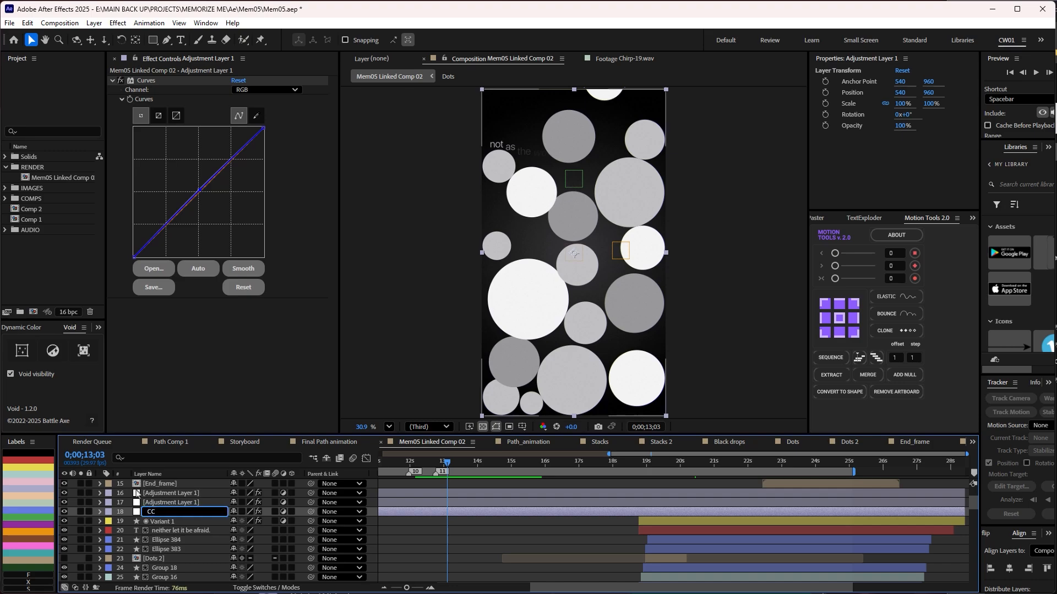
pyautogui.click(150, 505)
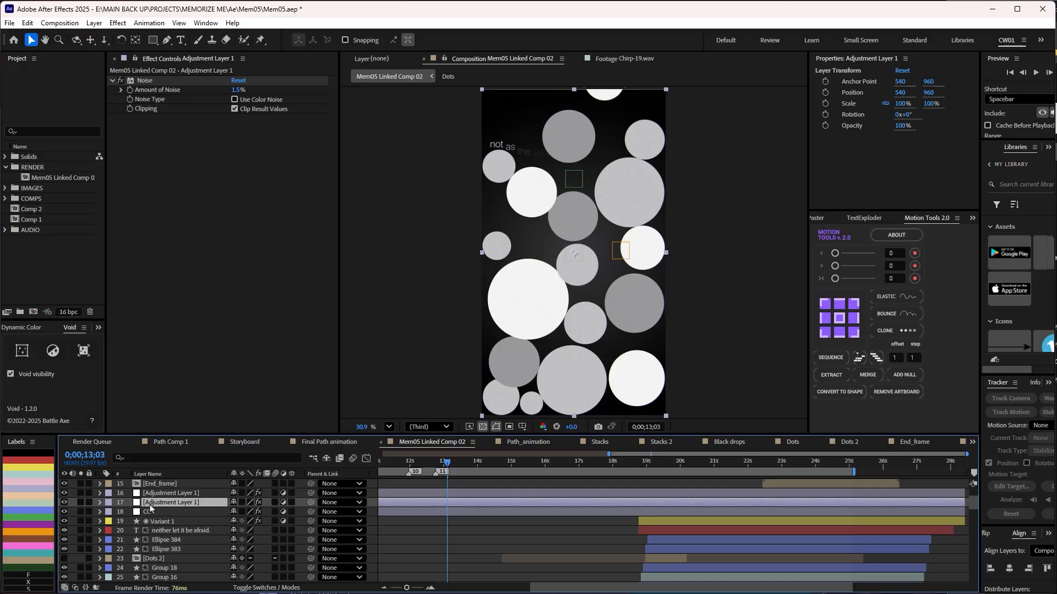
pyautogui.write('Noise')
pyautogui.click(169, 494)
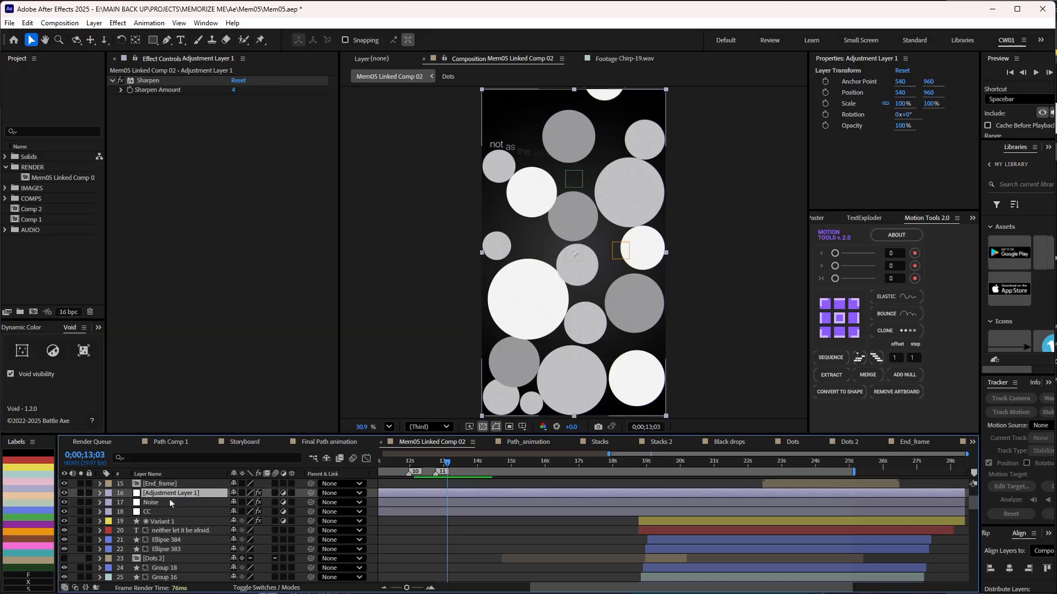
pyautogui.write('Sha')
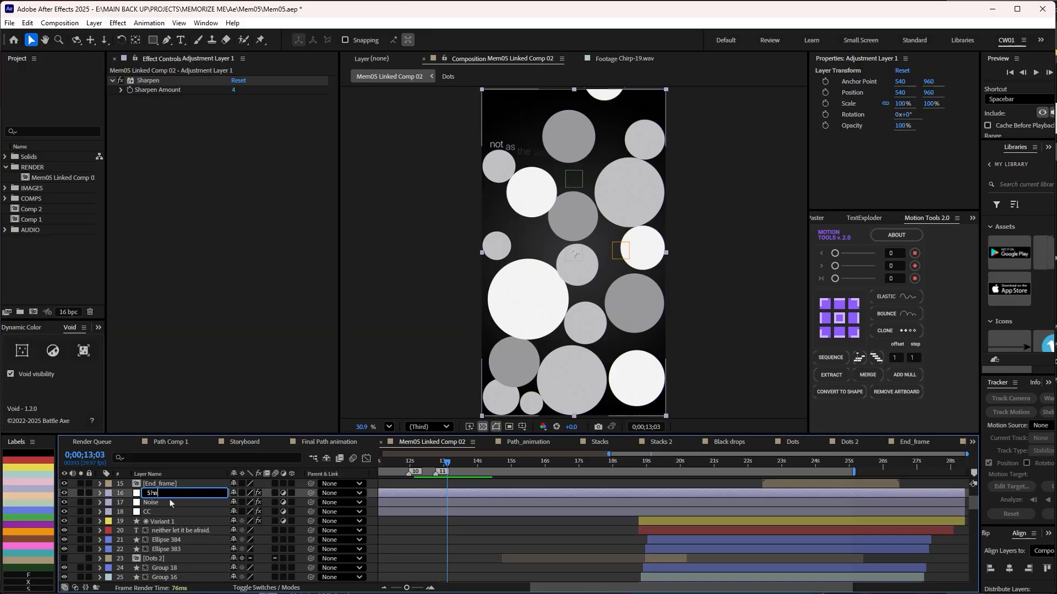
pyautogui.write('rpen')
pyautogui.click(170, 503)
# Step: Zoom the timeline out to the full composition and scrub through the animation with the Noise layer selected
pyautogui.moveTo(461, 465); pyautogui.dragTo(731, 493)
pyautogui.press('-')
pyautogui.moveTo(684, 465); pyautogui.dragTo(718, 484)
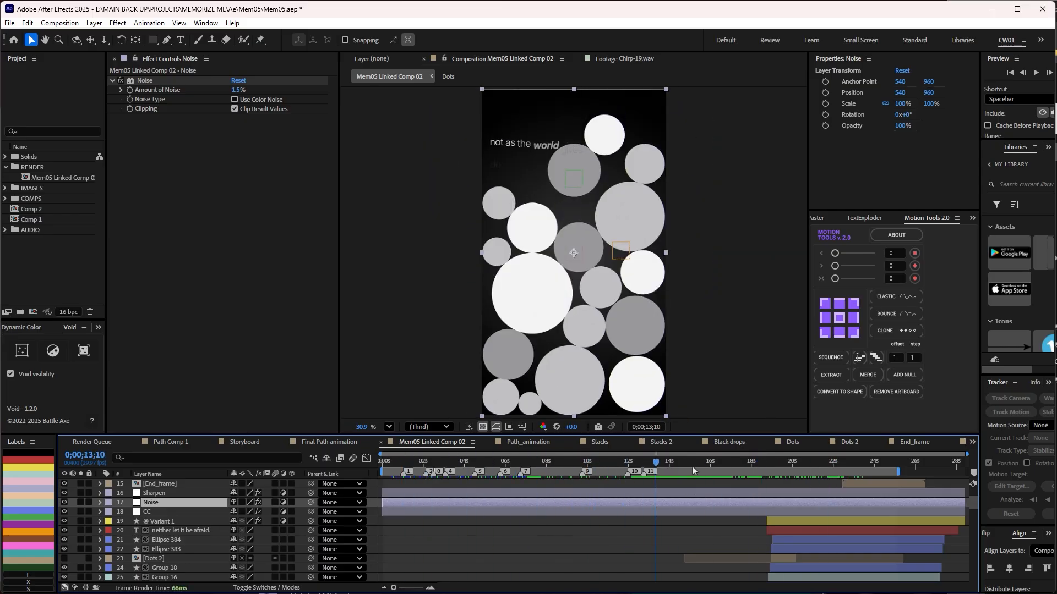